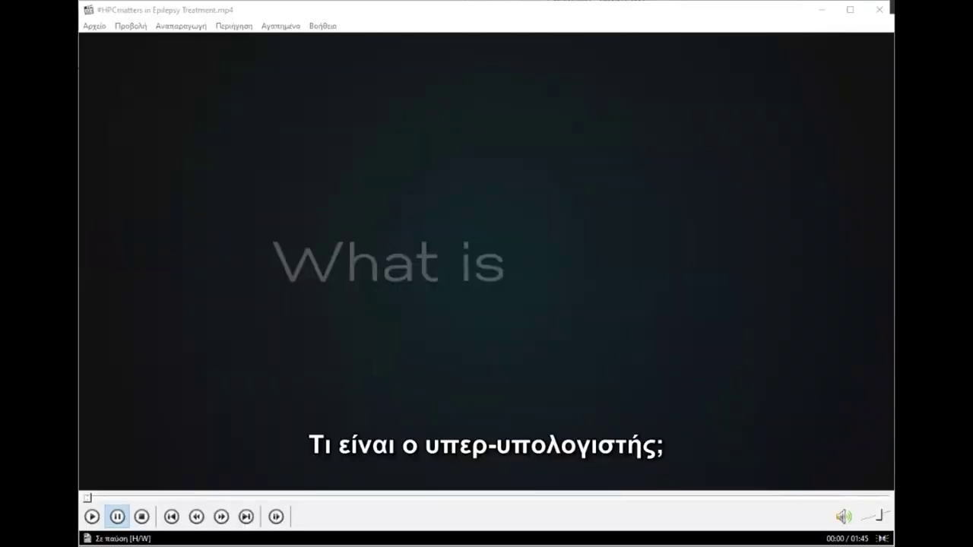
Step: Start playback of the #HPCmatters in Epilepsy Treatment video
key("space")
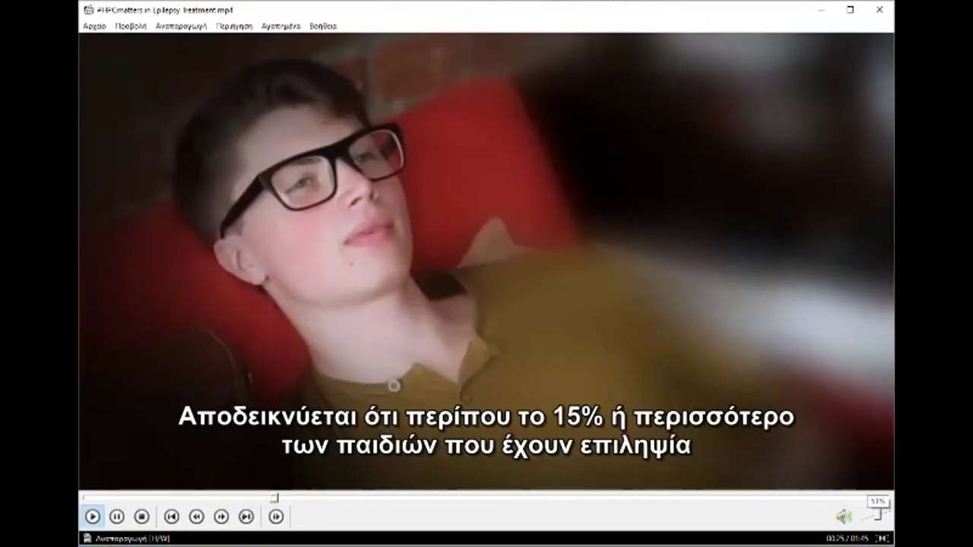
Step: Turn the epilepsy video's volume down to 0% and let it play out
left_click(865, 515)
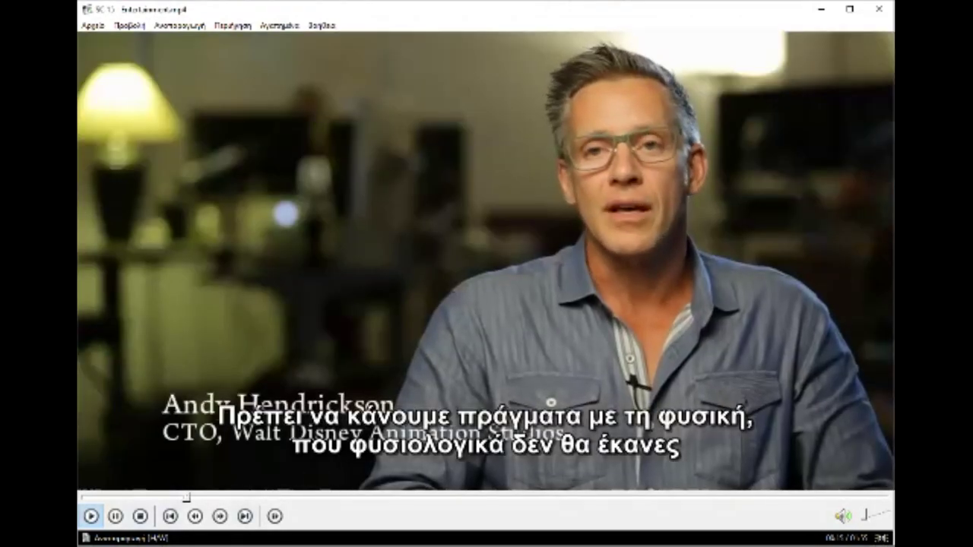
Step: Pause SC 15 - Entertainment.mp4 at about 00:15 on the interview shot
key("space")
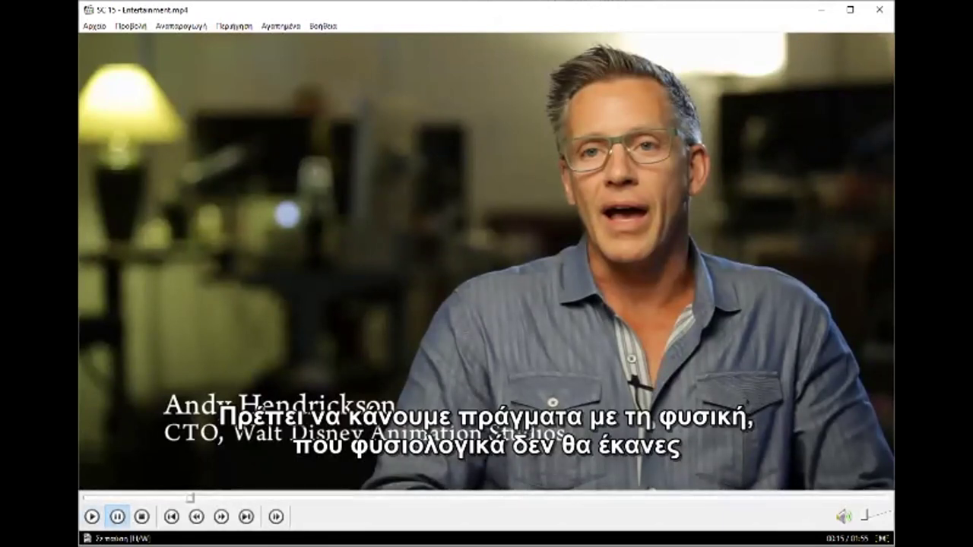
Step: Resume playback of the Entertainment video from 00:15
key("space")
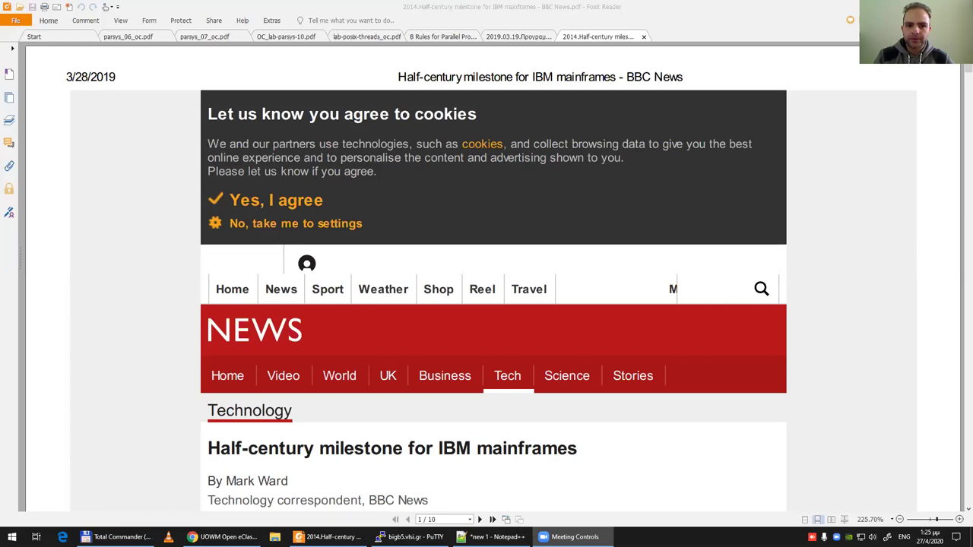
Step: Bring Foxit Reader forward with the BBC 'Half-century milestone for IBM mainframes' PDF
left_click(137, 216)
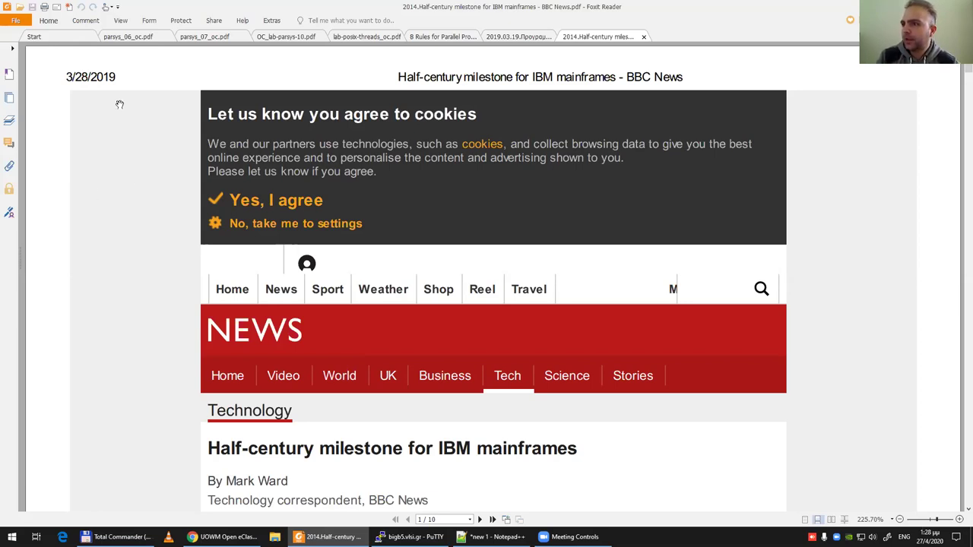
Step: Scroll the BBC PDF past the IBM photo to the red-boxed System 360 sentence
scroll(143, 262, "down", 4)
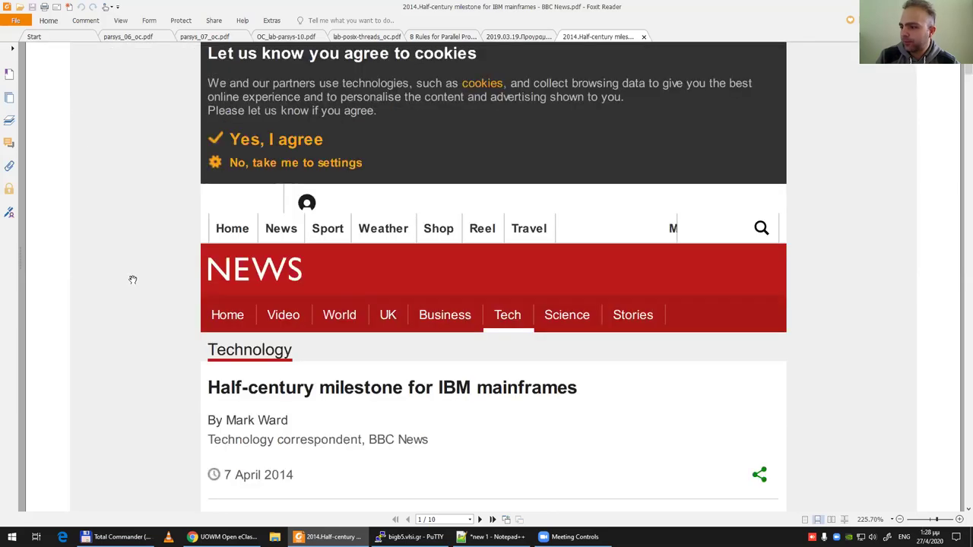
scroll(132, 280, "down", 2)
scroll(261, 191, "down", 1)
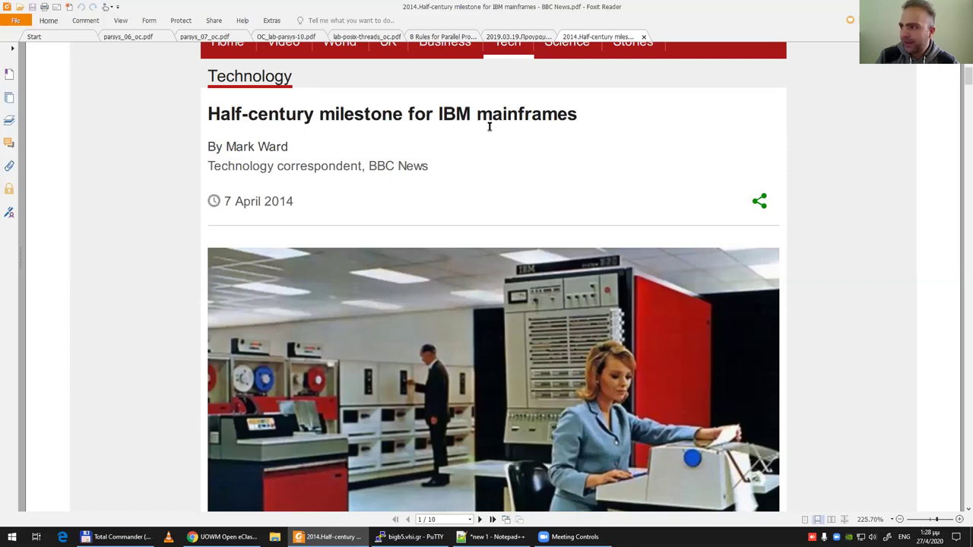
scroll(319, 302, "down", 3)
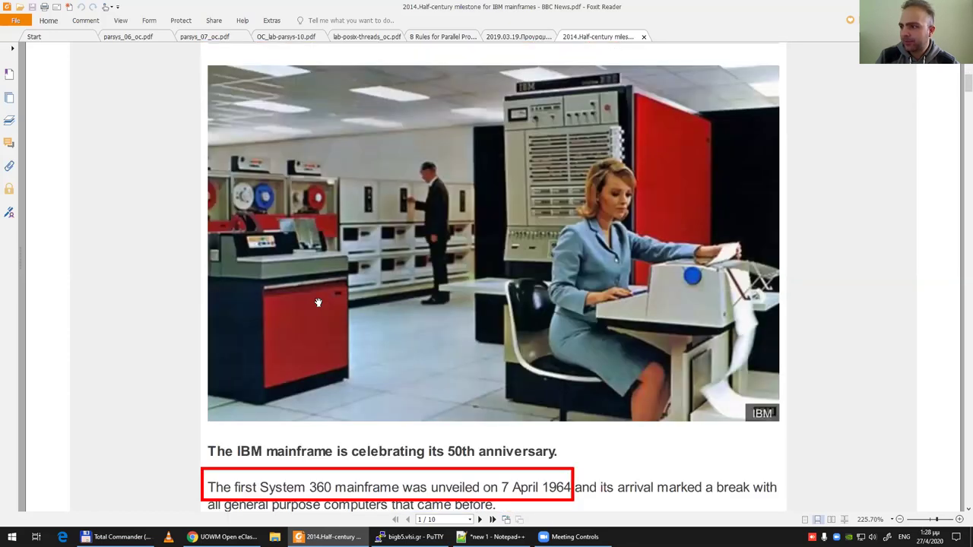
scroll(319, 301, "down", 3)
scroll(320, 298, "up", 4)
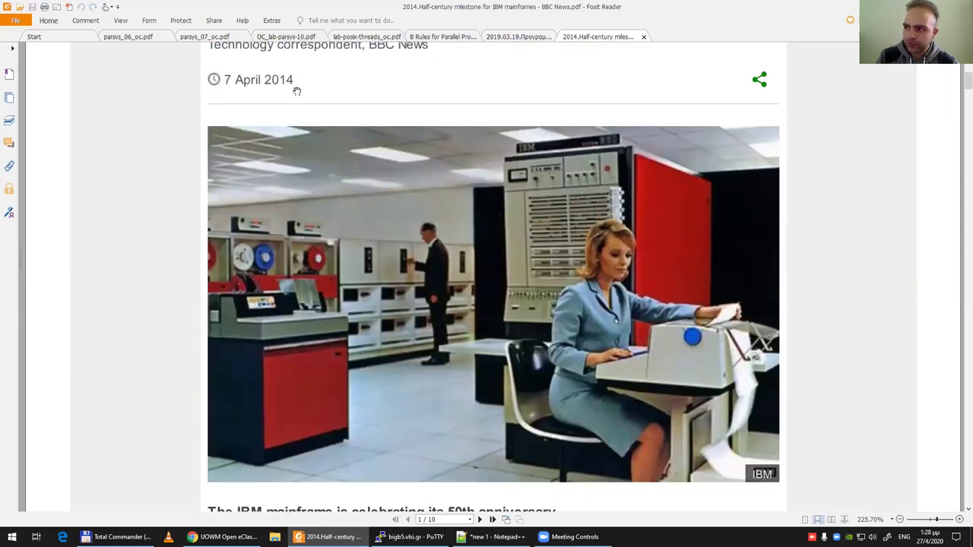
scroll(296, 89, "up", 2)
scroll(278, 152, "up", 3)
scroll(152, 125, "up", 2)
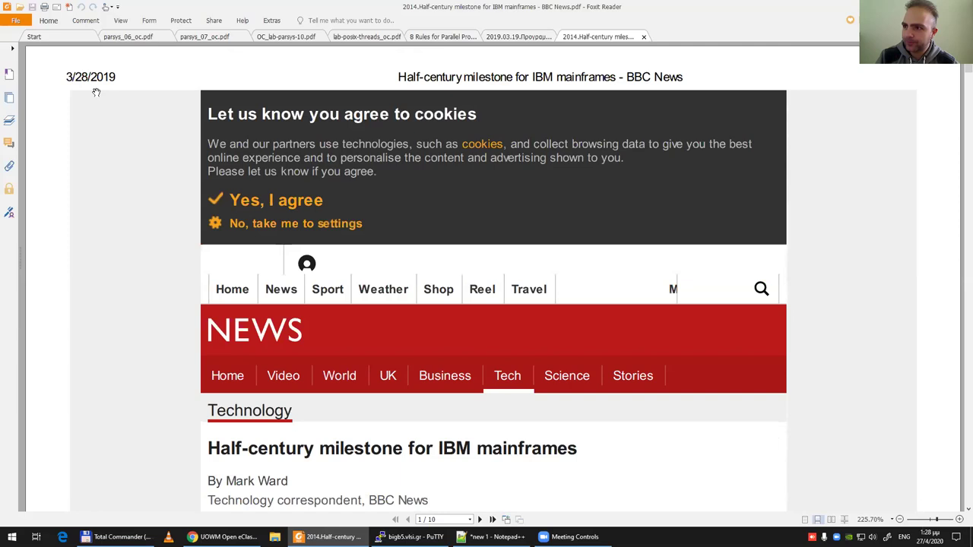
scroll(127, 304, "down", 4)
scroll(129, 317, "down", 3)
scroll(129, 317, "down", 4)
scroll(128, 317, "down", 2)
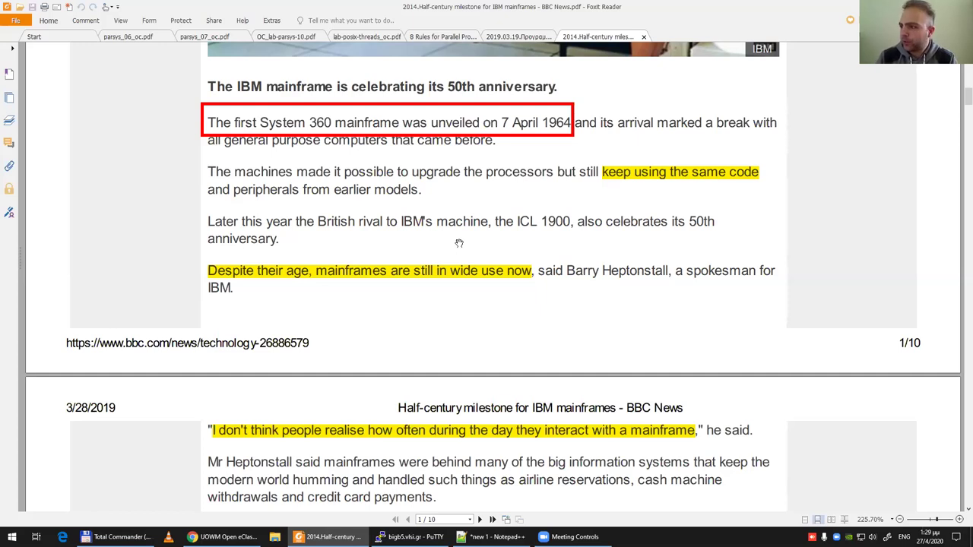
scroll(460, 251, "down", 1)
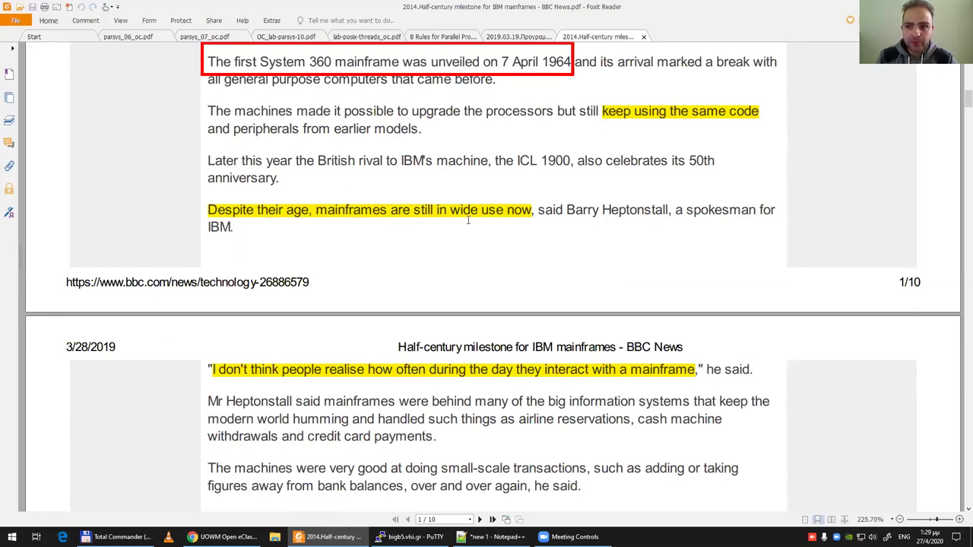
scroll(477, 220, "down", 2)
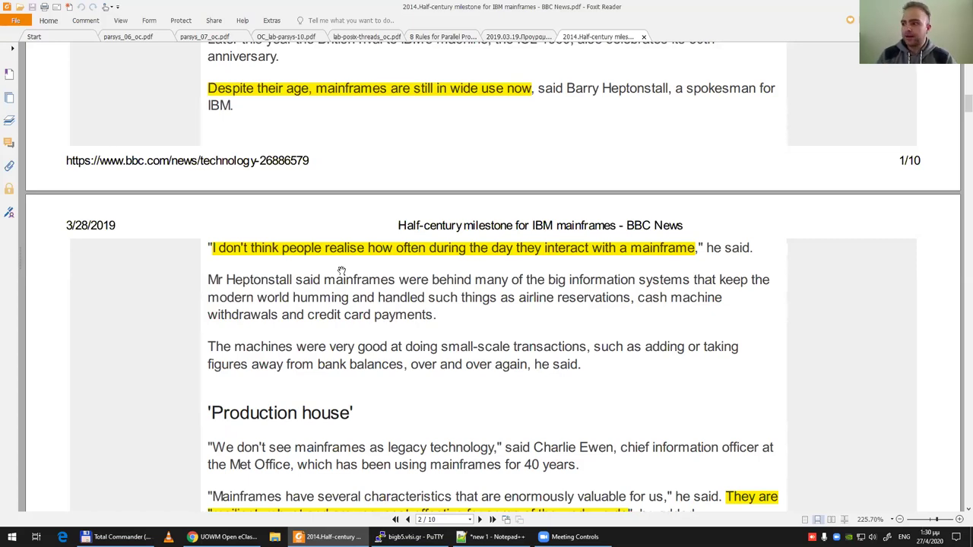
scroll(349, 262, "up", 2)
scroll(349, 262, "up", 3)
scroll(314, 296, "up", 5)
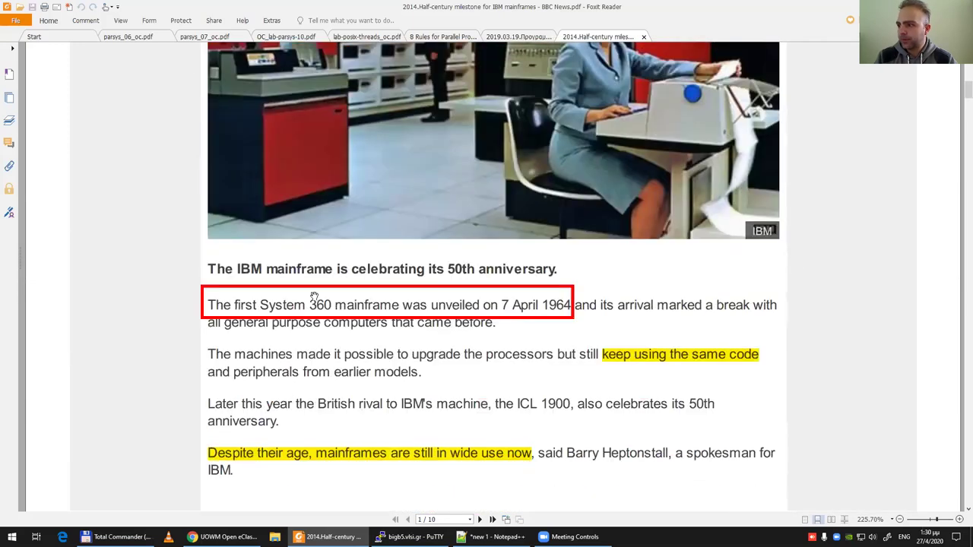
Step: Search 'ibm wikepedia system 360' in a new Chrome tab and open the IBM System/360 Wikipedia article
mouse_move(224, 537)
left_click(219, 472)
left_click(181, 273)
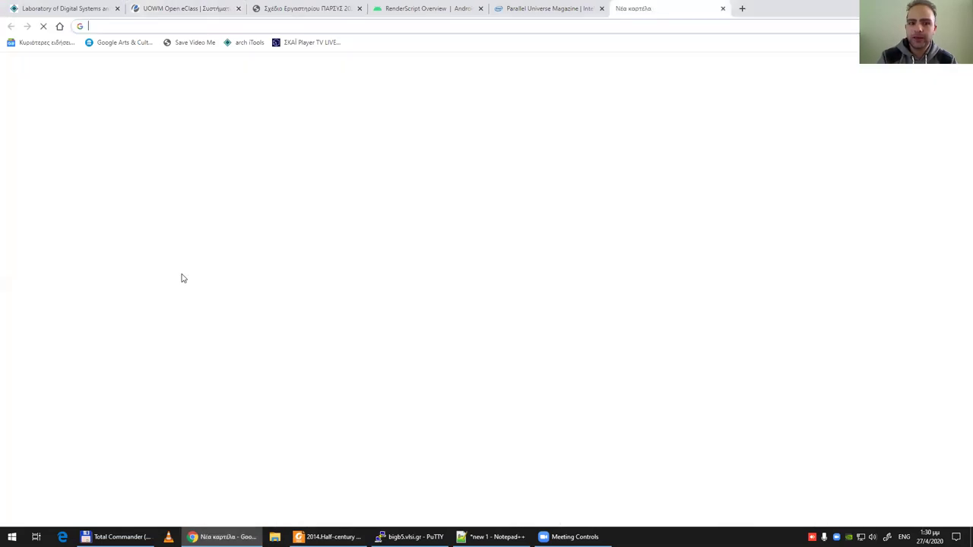
type("ibm wike")
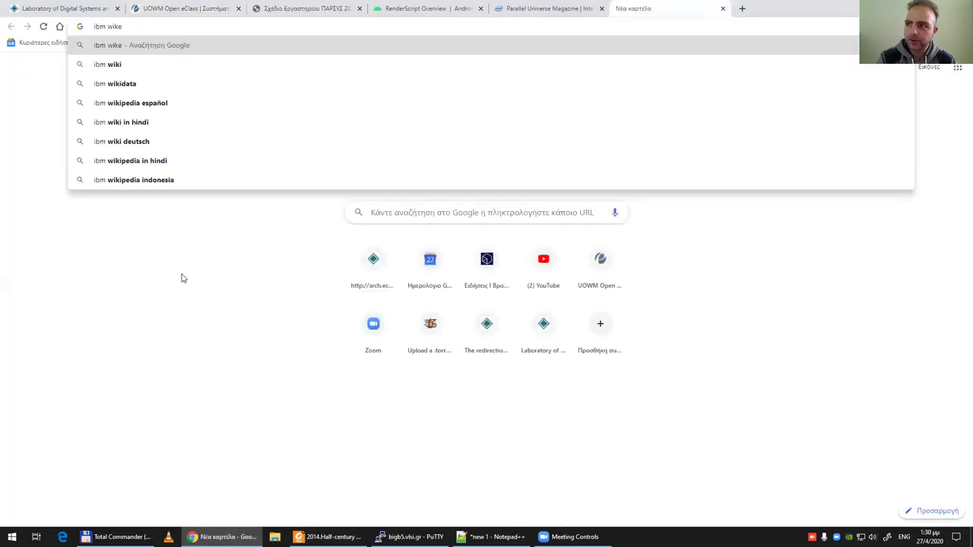
type("pedia s")
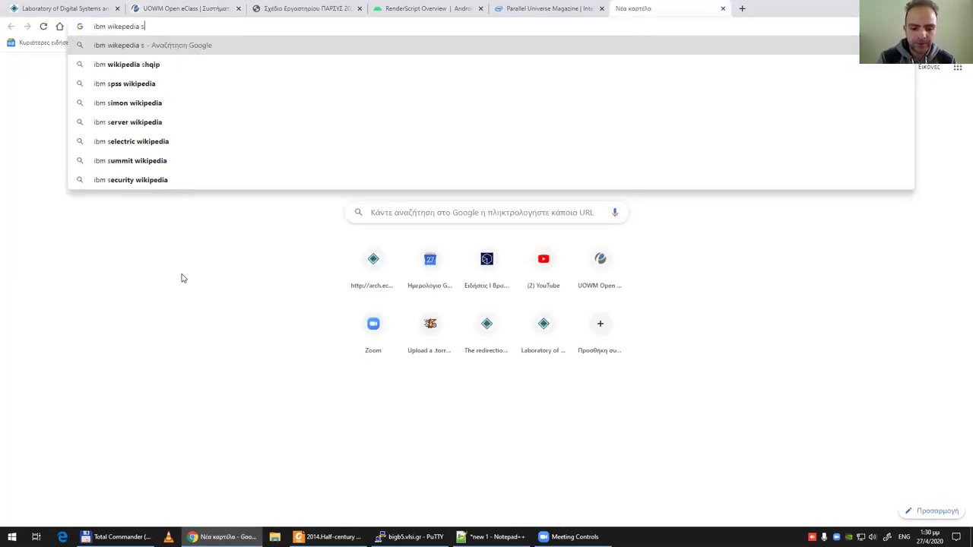
type("ystem 360")
key("Return")
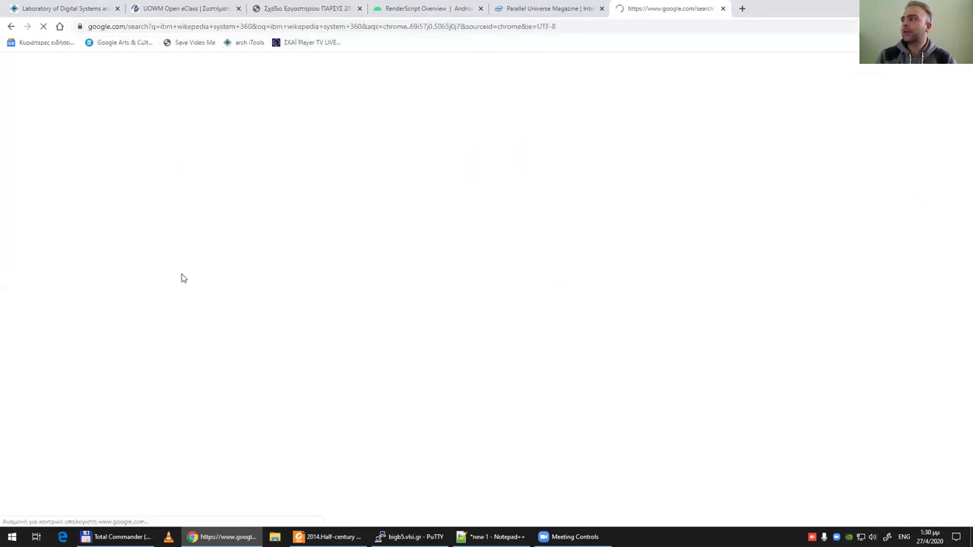
left_click(171, 196)
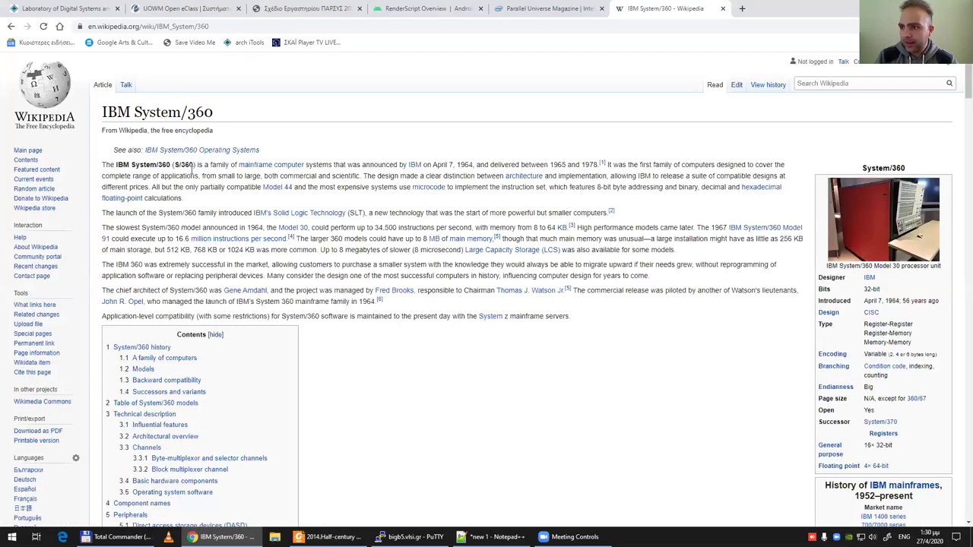
Step: Highlight the article's opening definition, then read down past the models table to Channels
left_click_drag(102, 165, 305, 165)
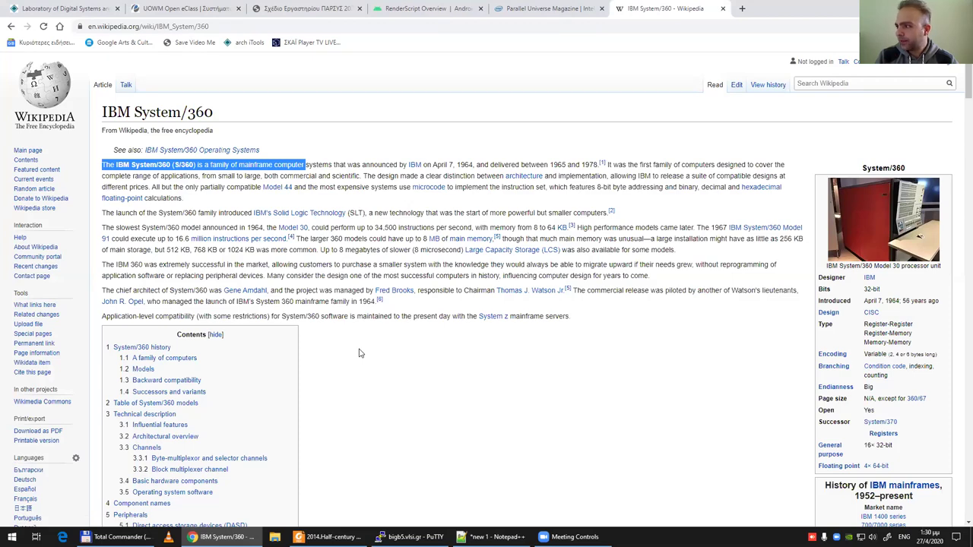
scroll(361, 353, "down", 1)
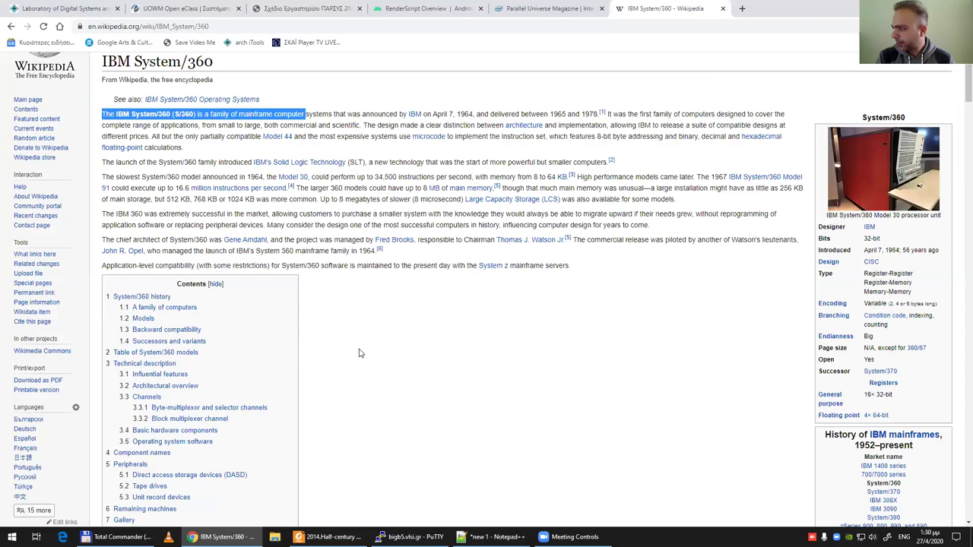
scroll(358, 315, "down", 5)
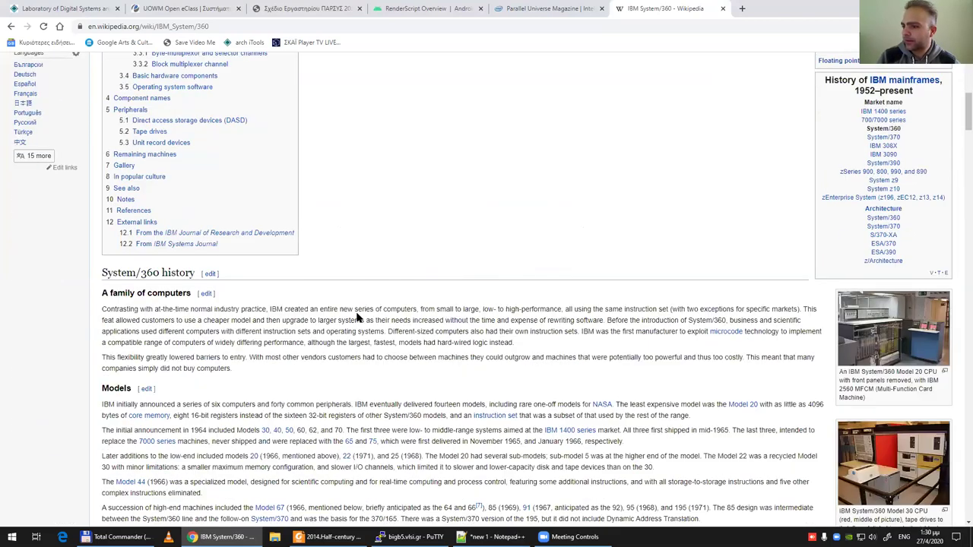
scroll(359, 315, "down", 6)
scroll(359, 314, "down", 2)
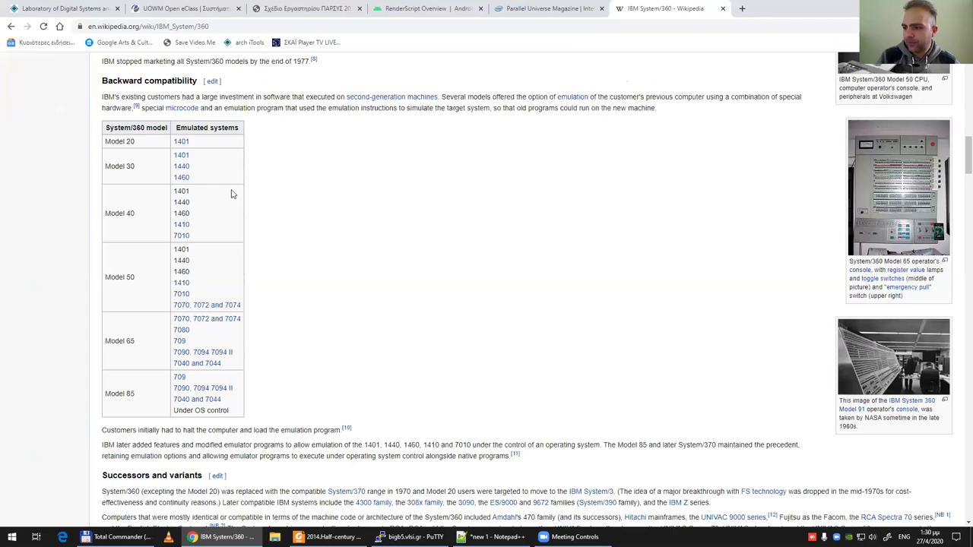
scroll(377, 335, "down", 2)
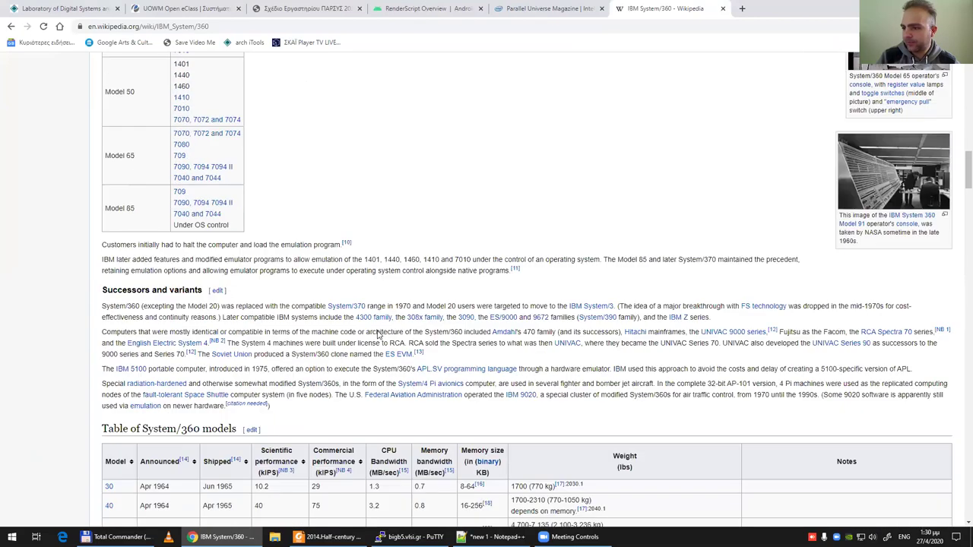
scroll(378, 334, "down", 2)
scroll(378, 335, "down", 2)
scroll(377, 334, "down", 4)
scroll(378, 335, "up", 1)
scroll(378, 335, "up", 1)
scroll(378, 335, "down", 1)
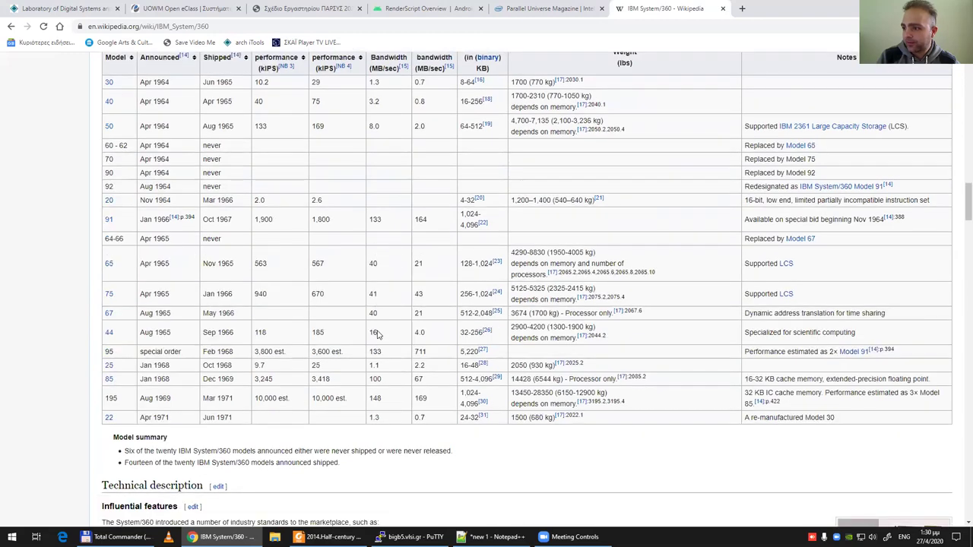
scroll(378, 332, "down", 4)
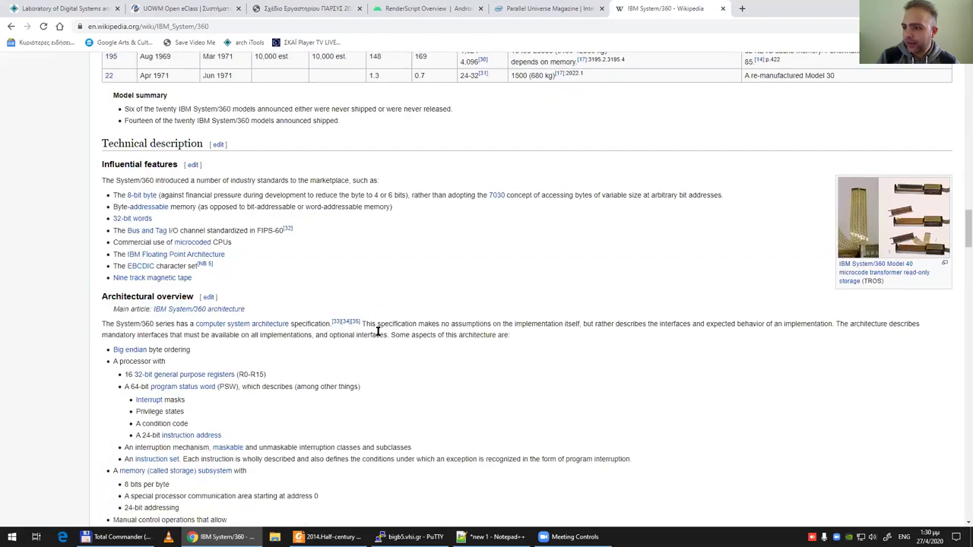
scroll(378, 332, "down", 4)
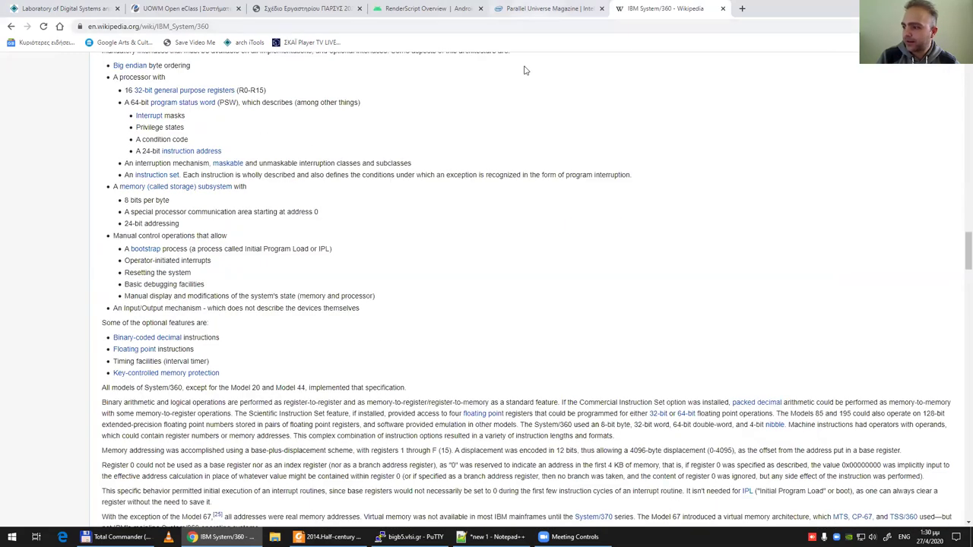
scroll(511, 243, "down", 2)
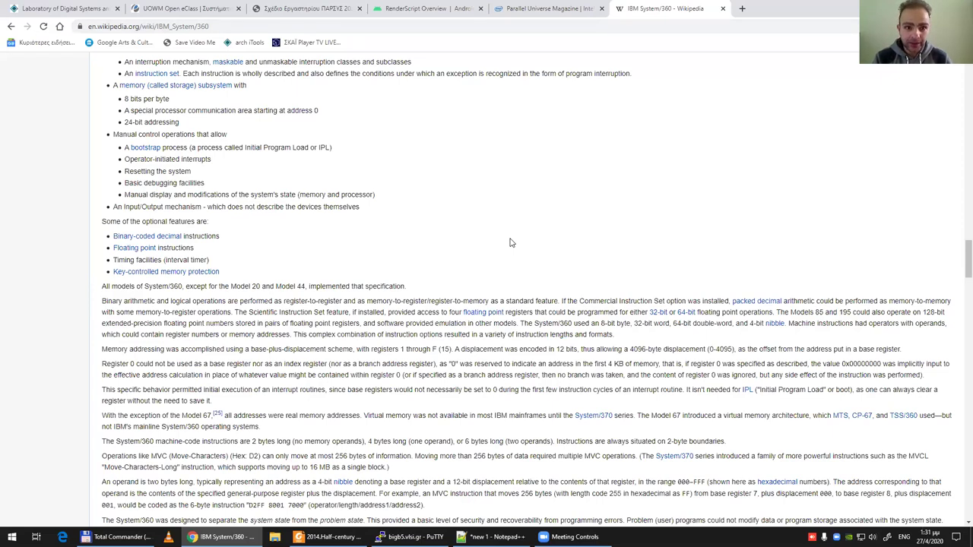
scroll(511, 243, "down", 1)
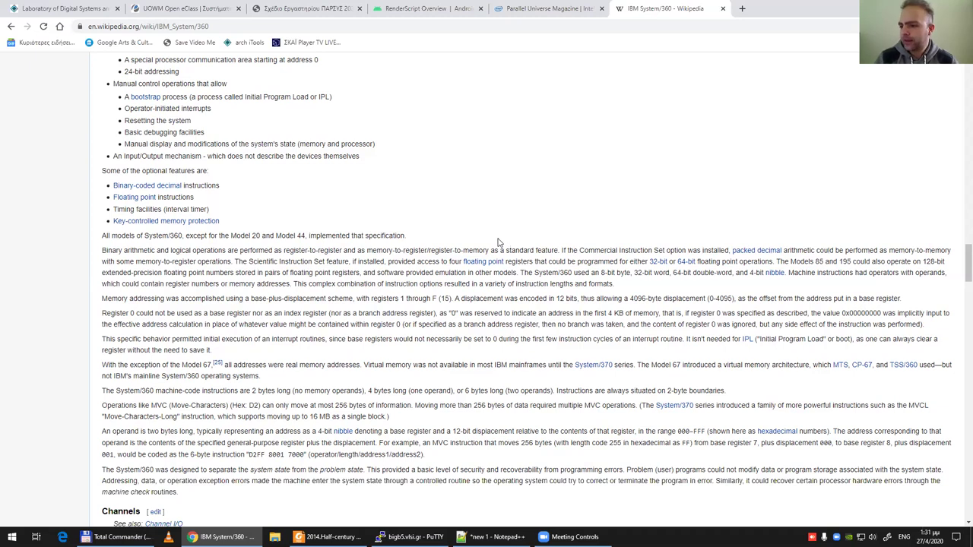
scroll(495, 243, "down", 3)
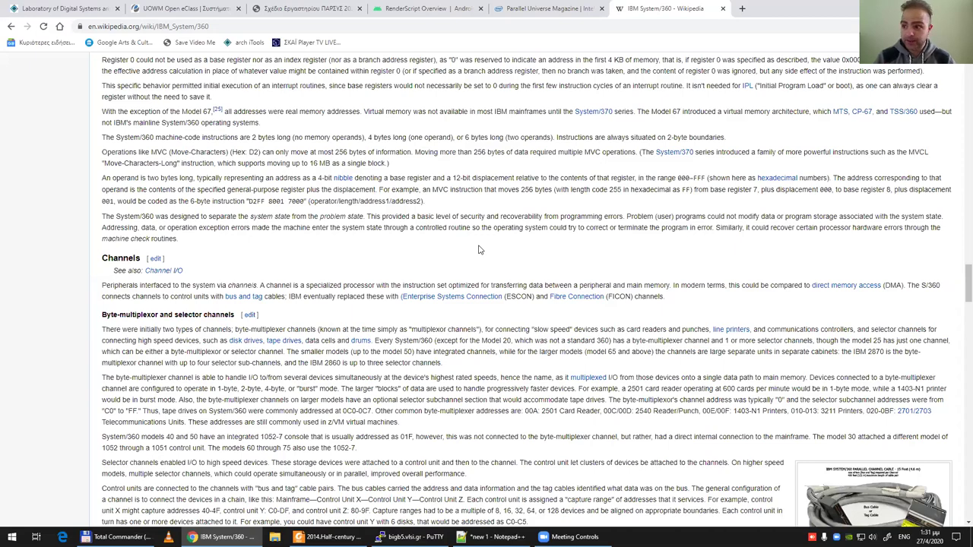
Step: Skim the System/360 article down to the Gallery and back up
scroll(456, 263, "down", 4)
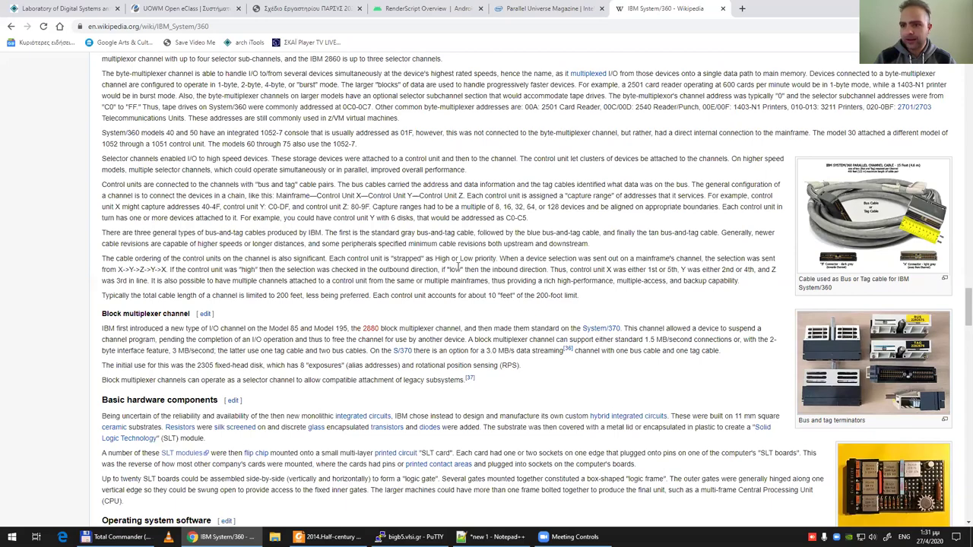
scroll(459, 266, "down", 6)
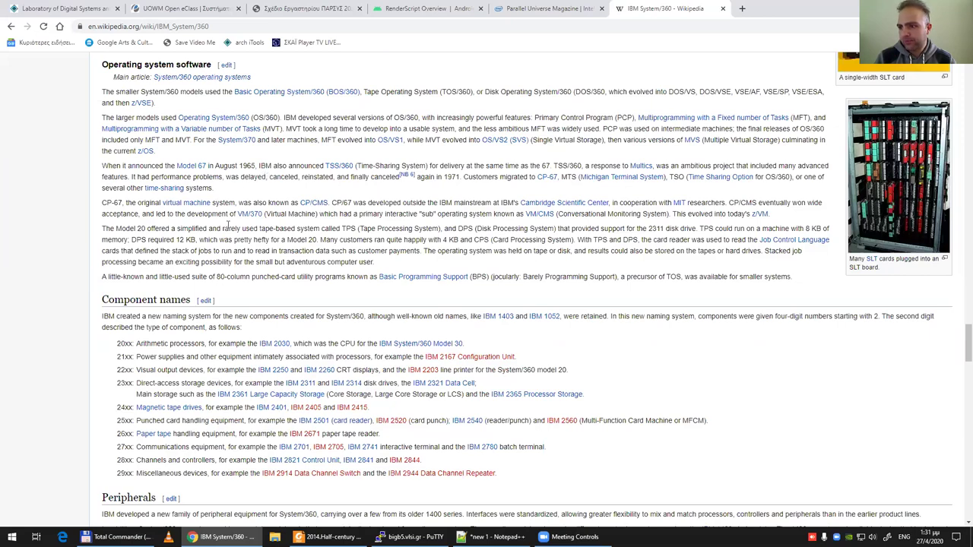
scroll(108, 340, "down", 1)
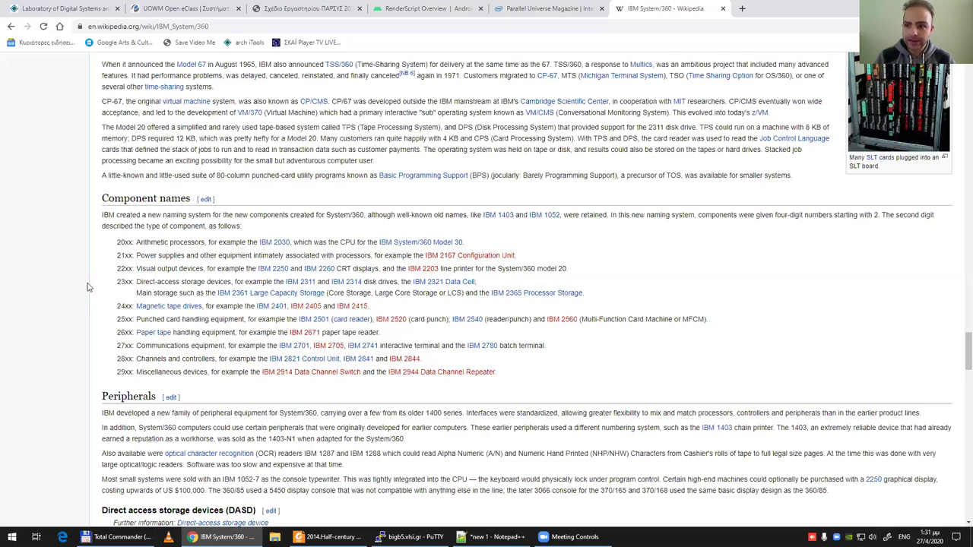
scroll(80, 317, "down", 1)
scroll(72, 317, "down", 1)
scroll(70, 289, "down", 1)
scroll(73, 289, "down", 1)
scroll(89, 240, "down", 1)
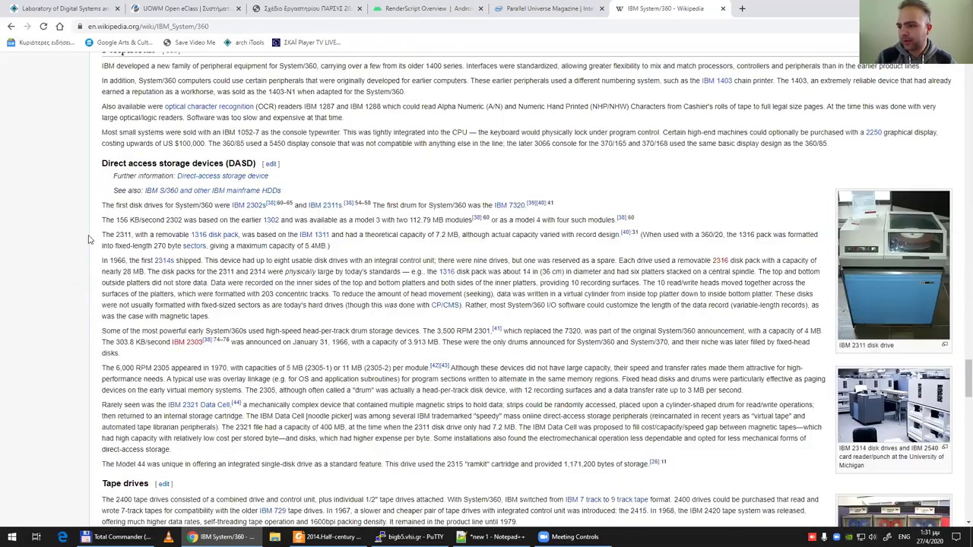
scroll(89, 240, "down", 2)
scroll(70, 266, "down", 2)
scroll(69, 267, "down", 2)
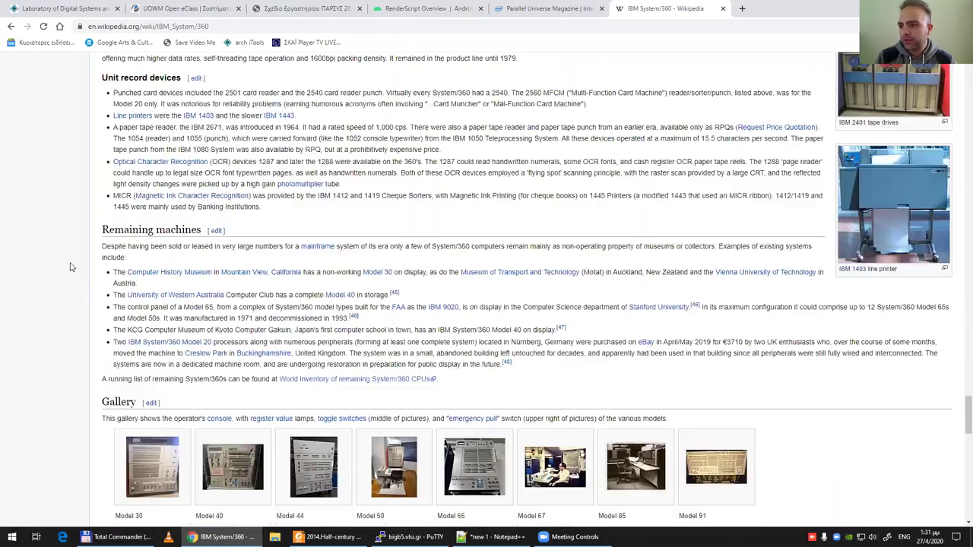
scroll(70, 266, "up", 1)
scroll(69, 271, "up", 1)
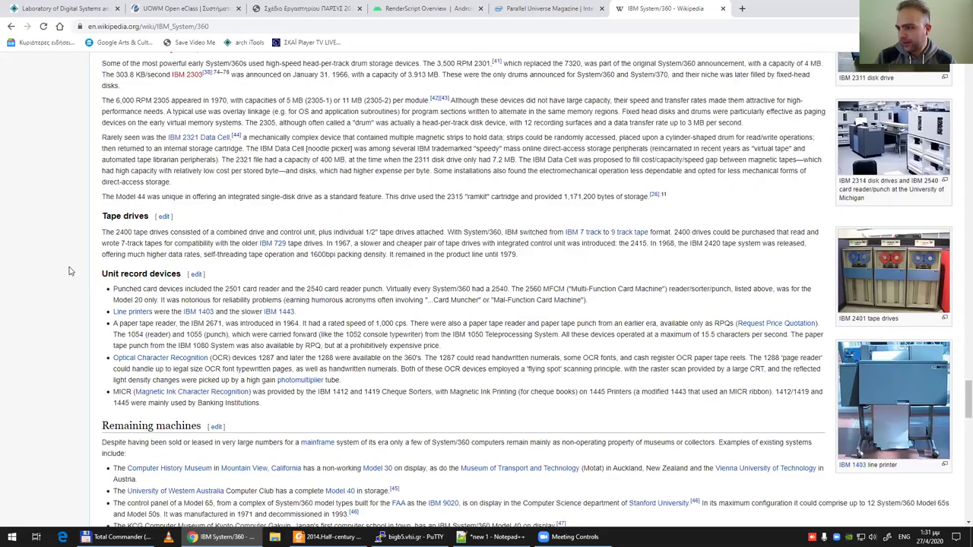
scroll(69, 271, "up", 1)
scroll(68, 273, "up", 20)
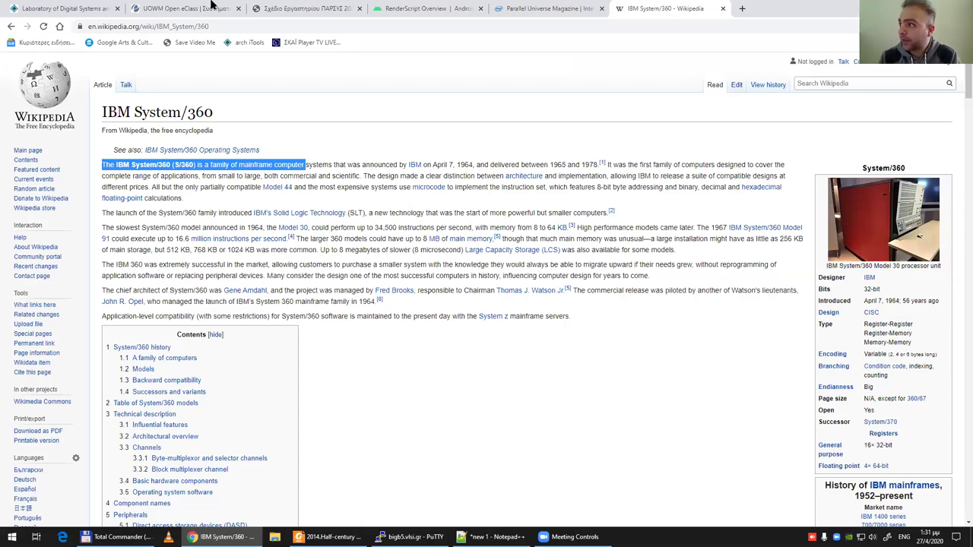
Step: Check the Laboratory of Digital Systems and eClass tabs, then return to the IBM mainframes PDF
left_click(64, 9)
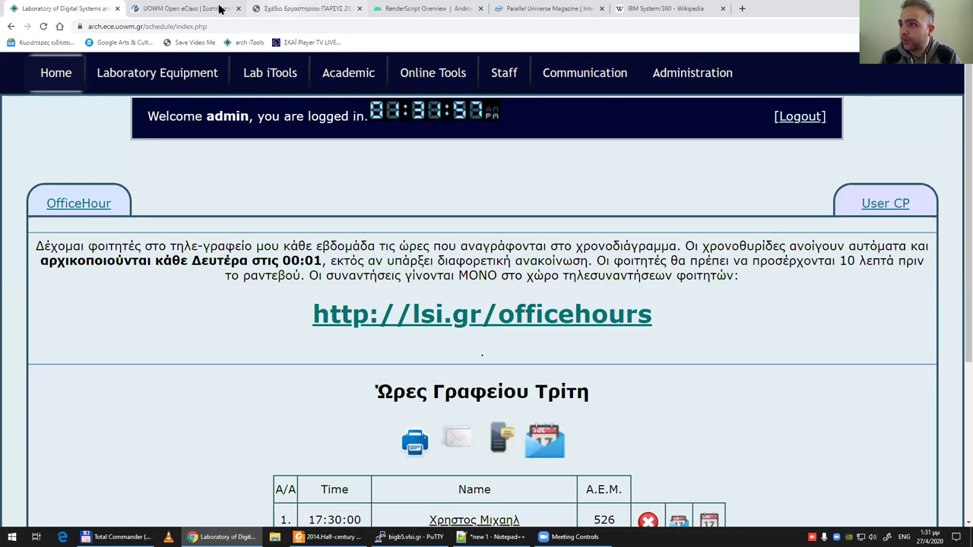
left_click(217, 8)
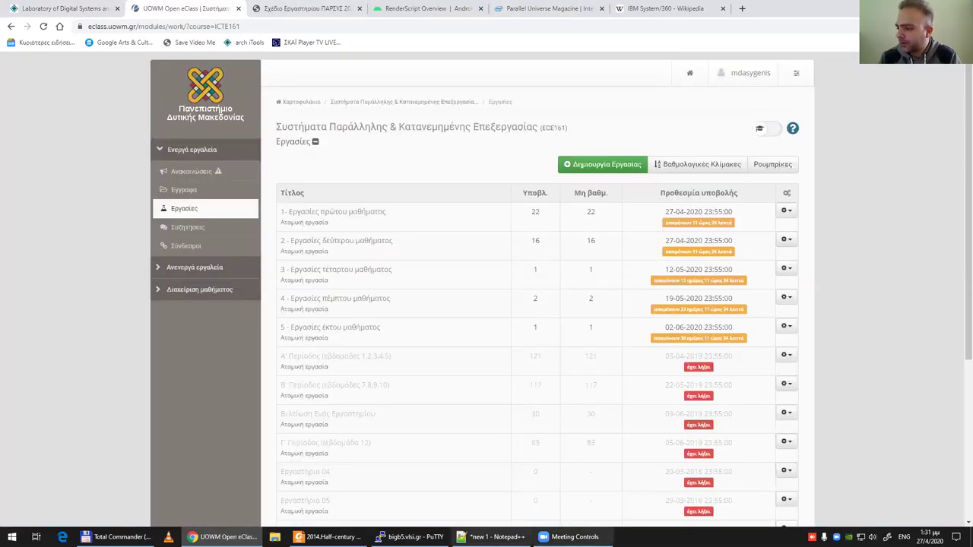
left_click(328, 537)
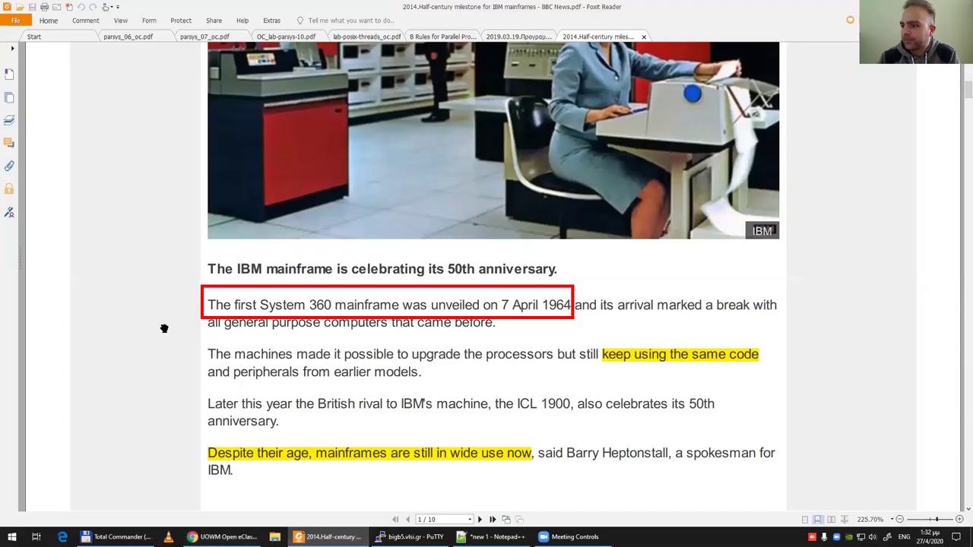
Step: Read down the IBM mainframes article and select the word 'forecasts'
scroll(164, 328, "down", 1)
scroll(176, 344, "down", 3)
scroll(187, 254, "down", 1)
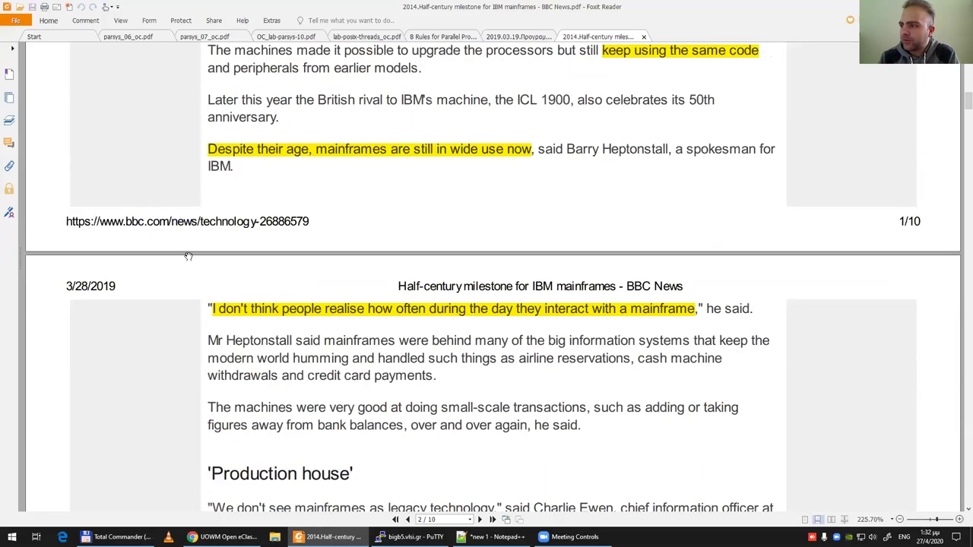
scroll(140, 274, "down", 1)
scroll(141, 275, "down", 1)
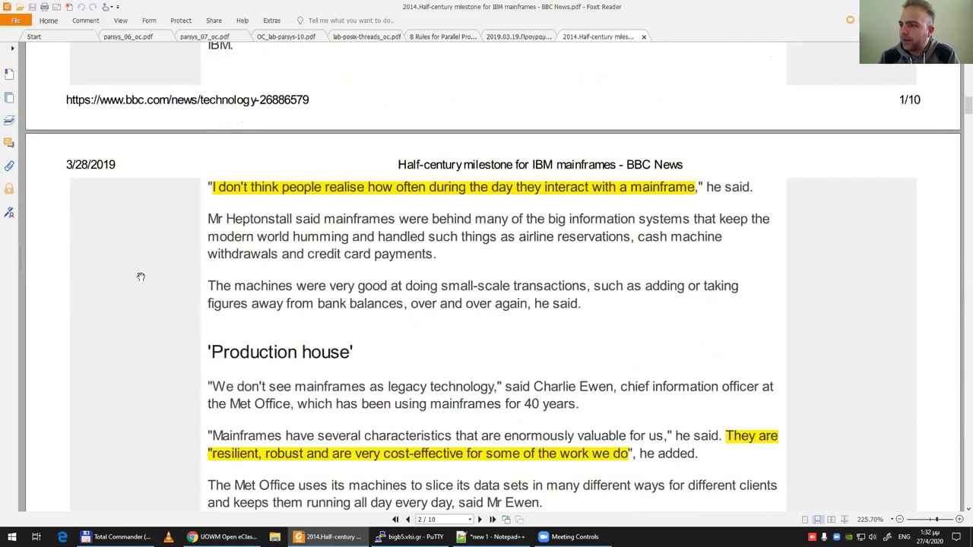
scroll(141, 277, "down", 1)
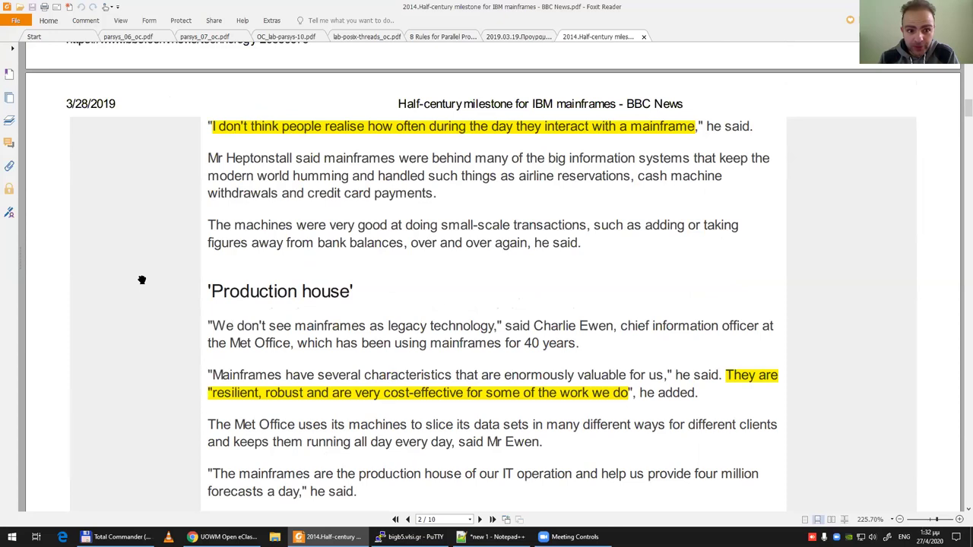
scroll(141, 280, "down", 1)
scroll(144, 284, "down", 1)
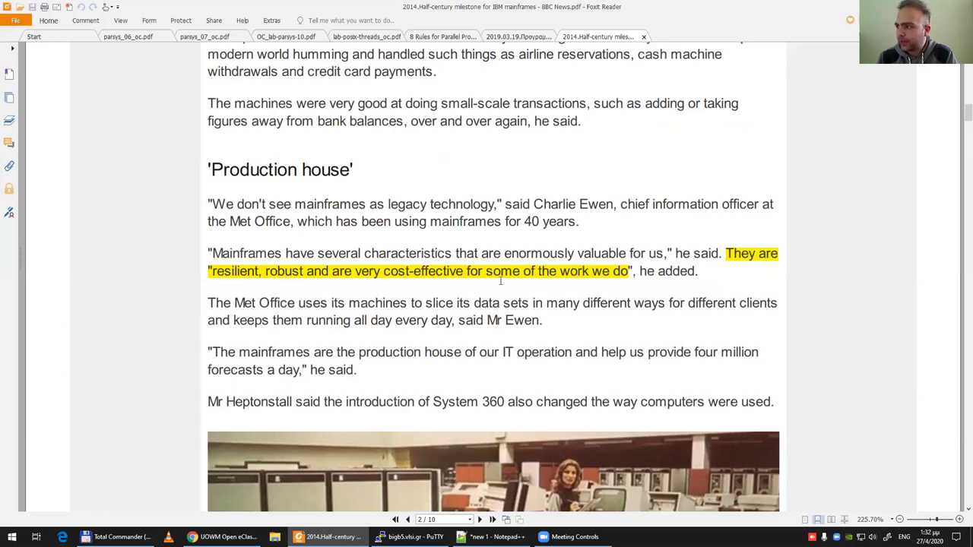
scroll(152, 389, "down", 3)
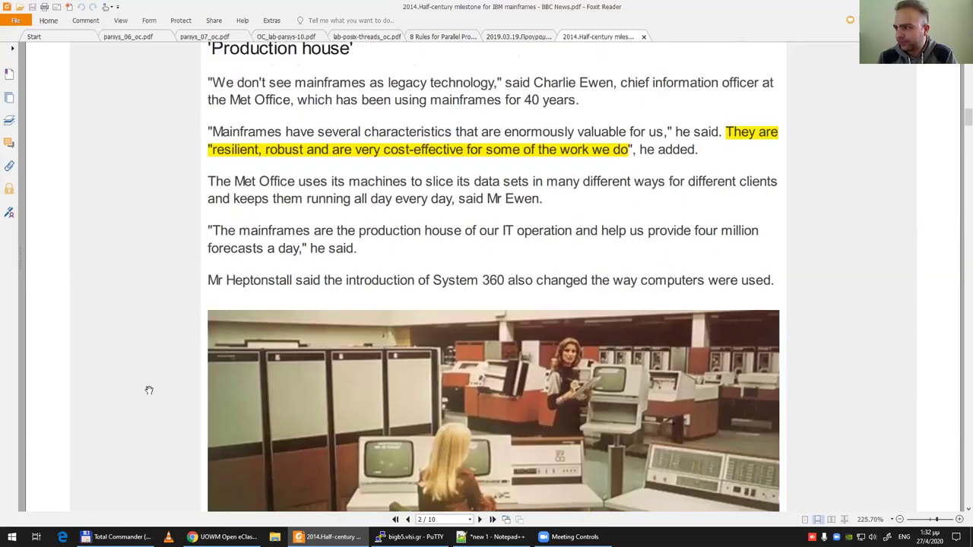
scroll(149, 390, "down", 1)
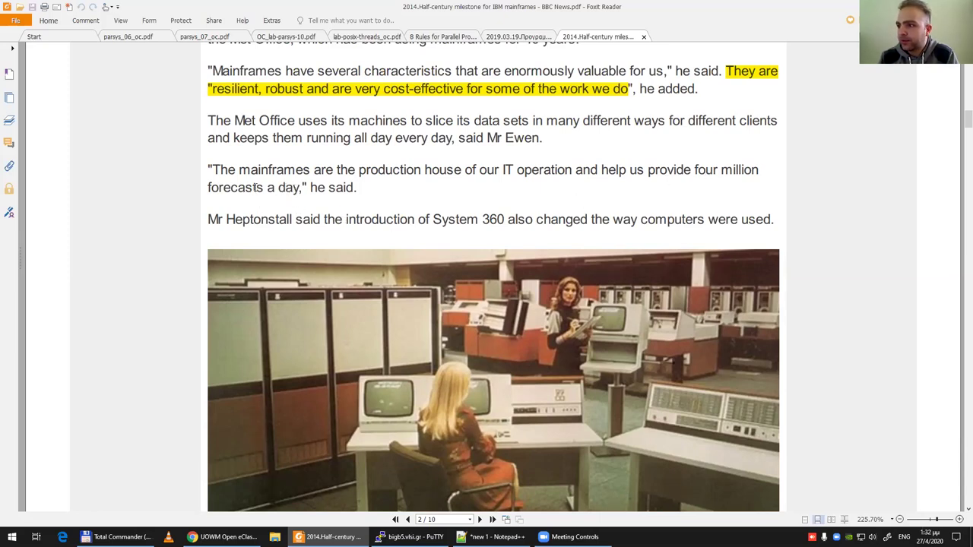
left_click_drag(206, 187, 263, 187)
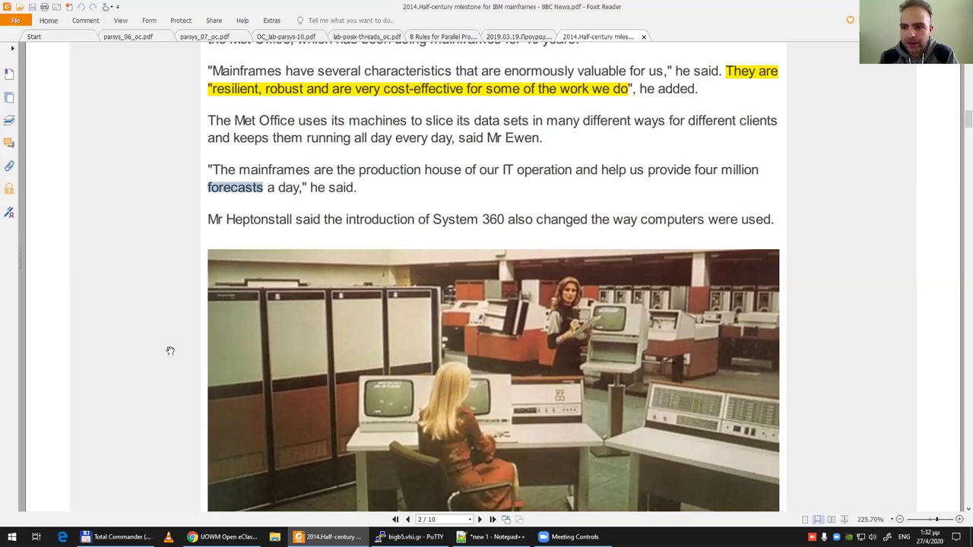
Step: Continue down to the 'More on this story' links on page 3 of 10
scroll(169, 348, "down", 1)
scroll(170, 352, "down", 1)
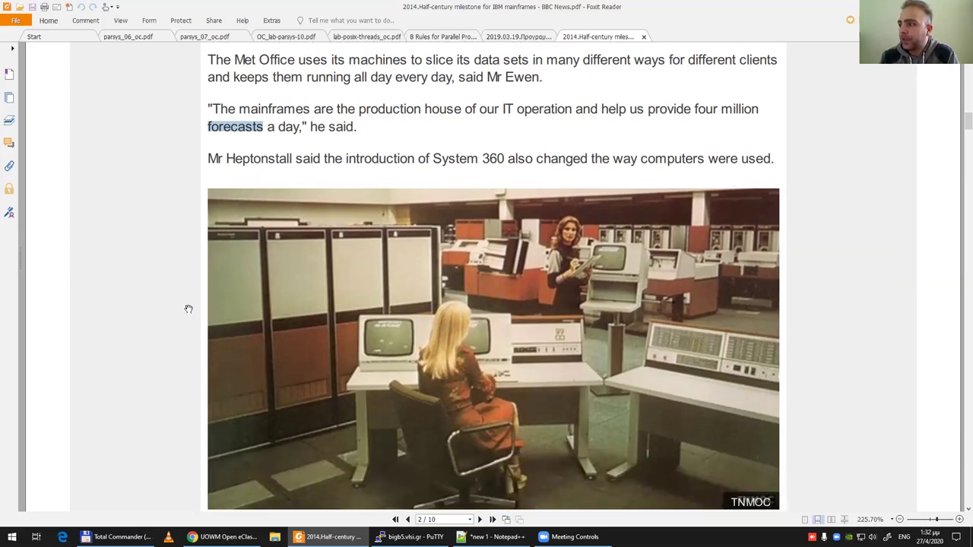
scroll(188, 308, "down", 5)
scroll(188, 310, "down", 1)
scroll(188, 312, "down", 6)
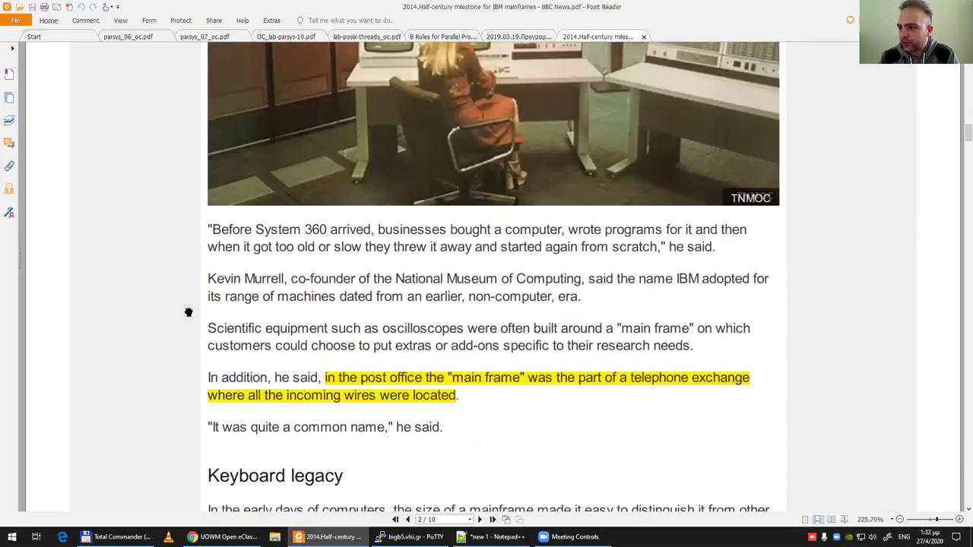
scroll(188, 312, "down", 4)
scroll(188, 312, "down", 3)
scroll(187, 311, "down", 7)
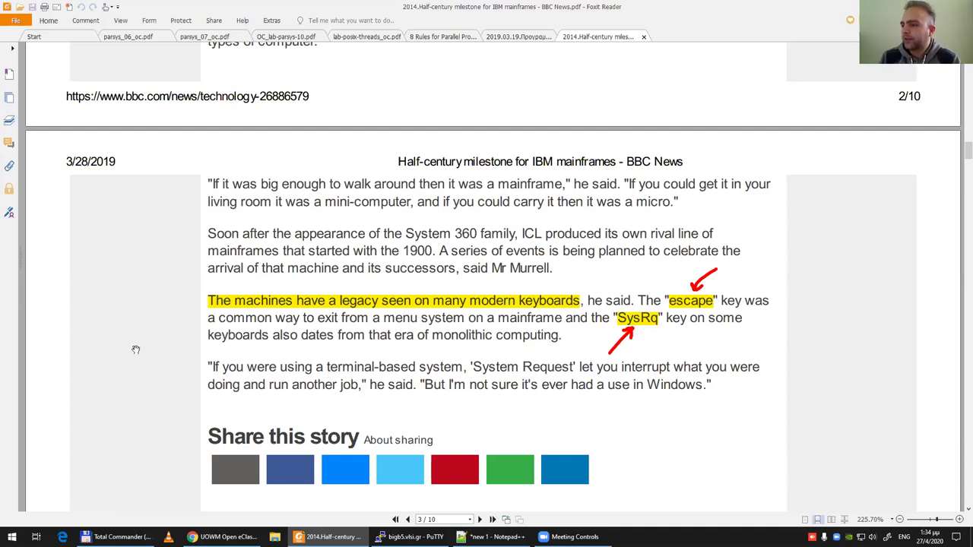
scroll(121, 357, "down", 1)
scroll(121, 357, "down", 2)
scroll(121, 357, "down", 3)
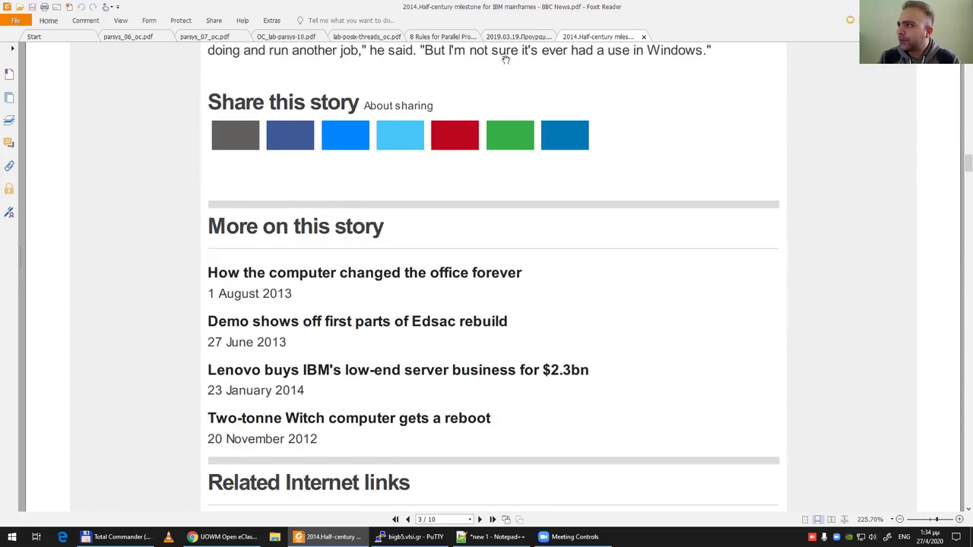
Step: Close the '2014.Half-century...' tab and scroll the SecNews pi article past the whiteboard photo
left_click(644, 37)
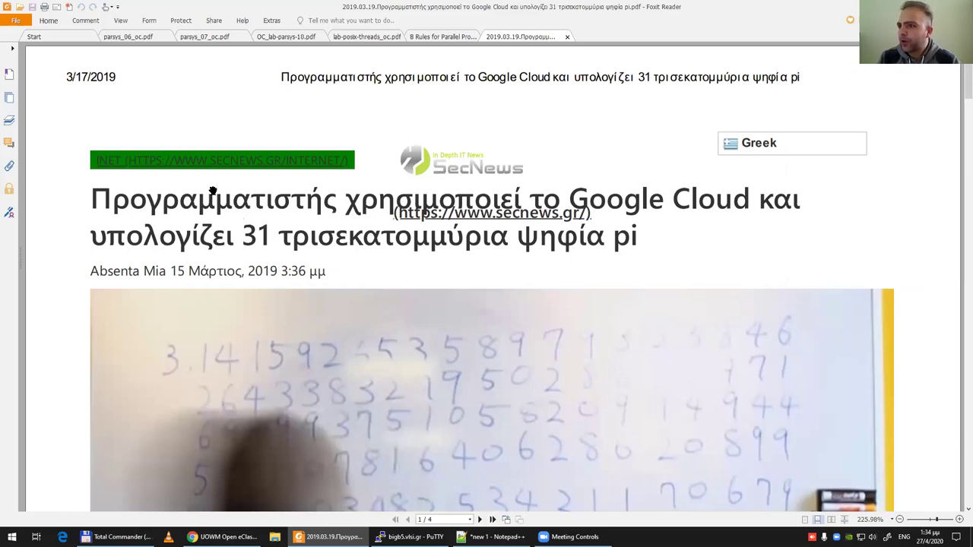
scroll(173, 232, "down", 3)
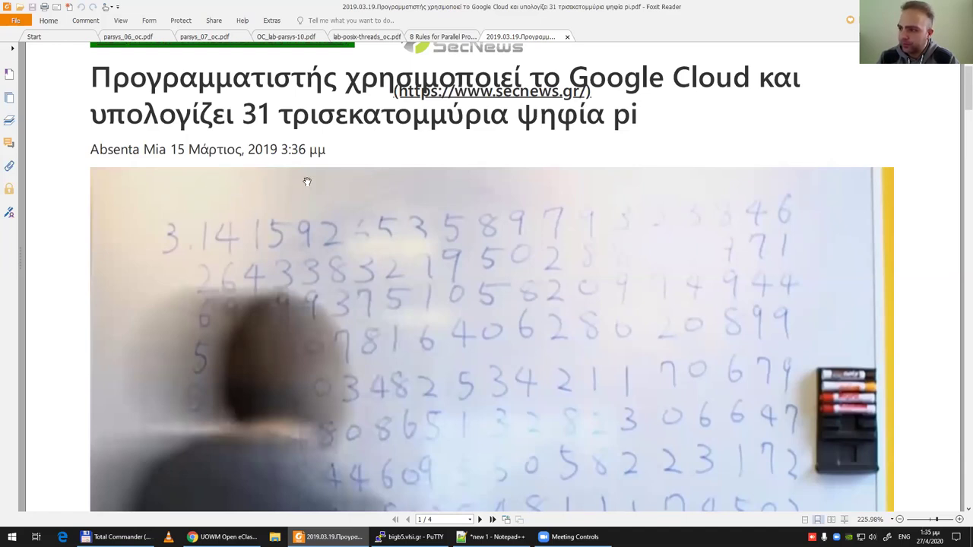
scroll(372, 254, "down", 2)
scroll(377, 254, "up", 2)
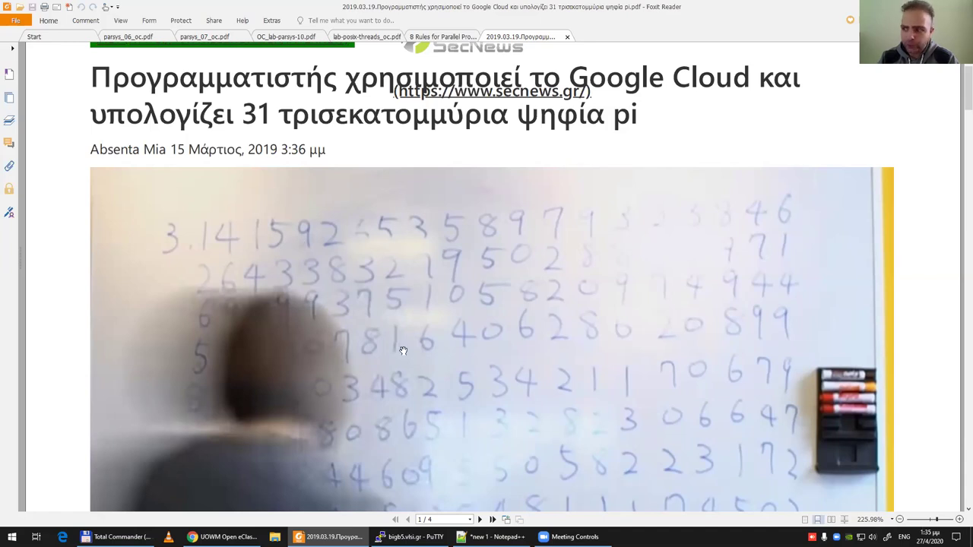
scroll(403, 349, "down", 3)
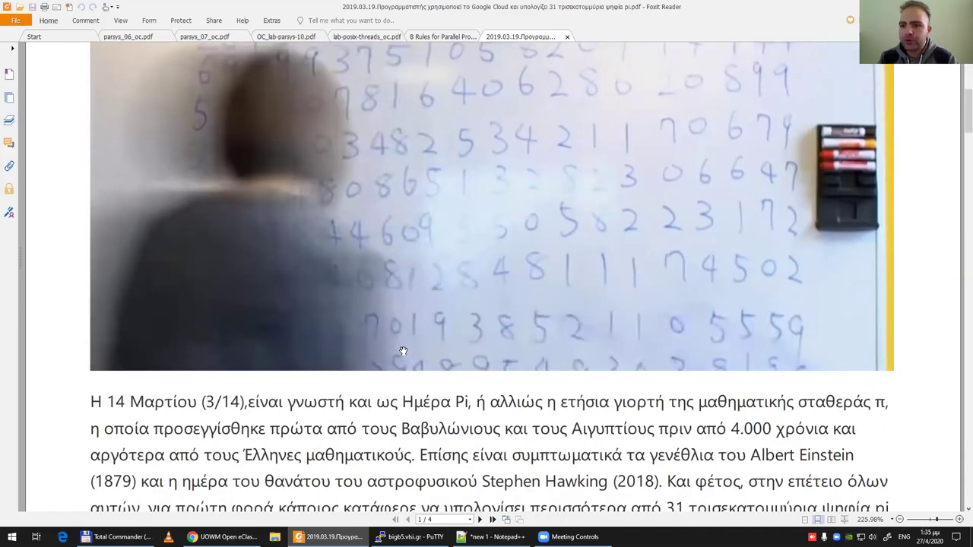
scroll(403, 352, "up", 2)
scroll(403, 350, "down", 3)
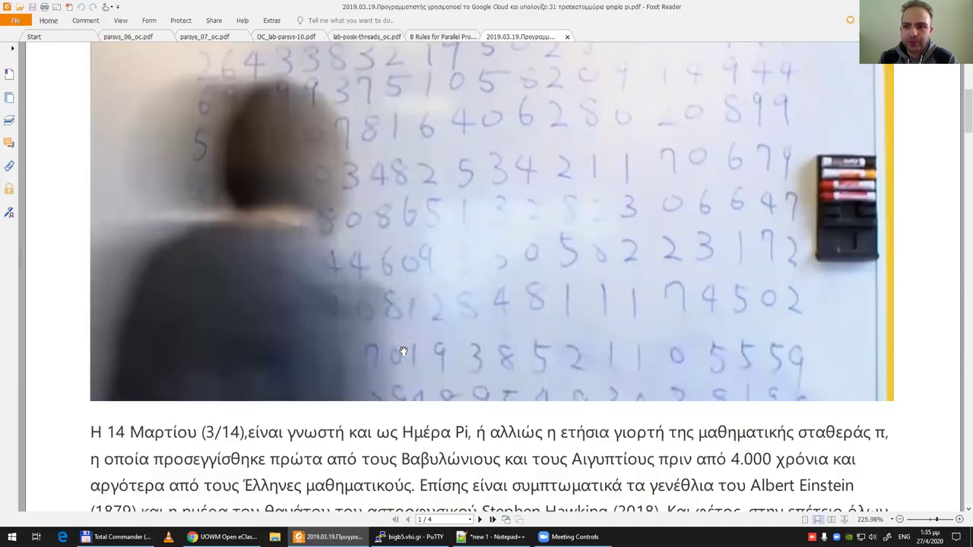
Step: Scroll the pi article to page 2's highlighted passage on 170 terabytes across 25 Google Cloud machines
scroll(403, 351, "down", 1)
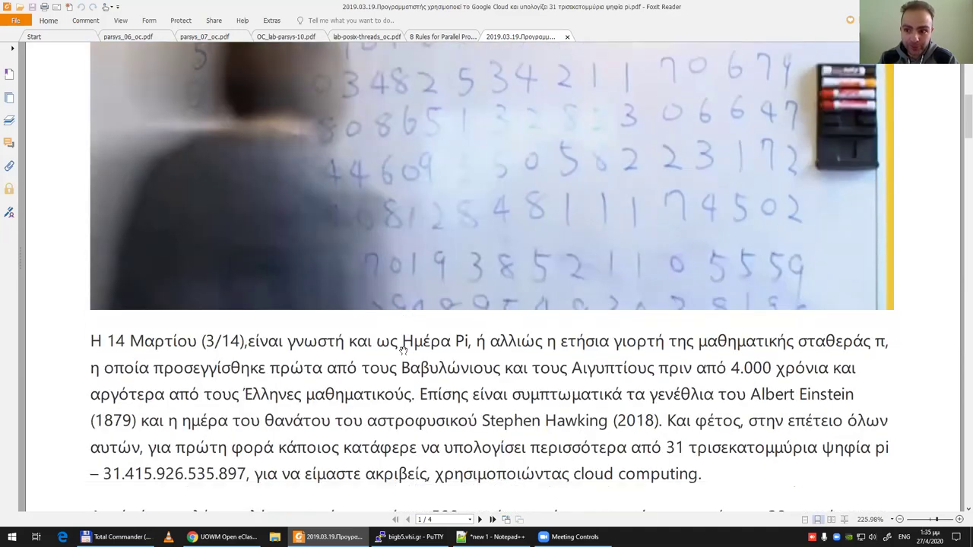
scroll(403, 350, "down", 2)
scroll(403, 351, "down", 5)
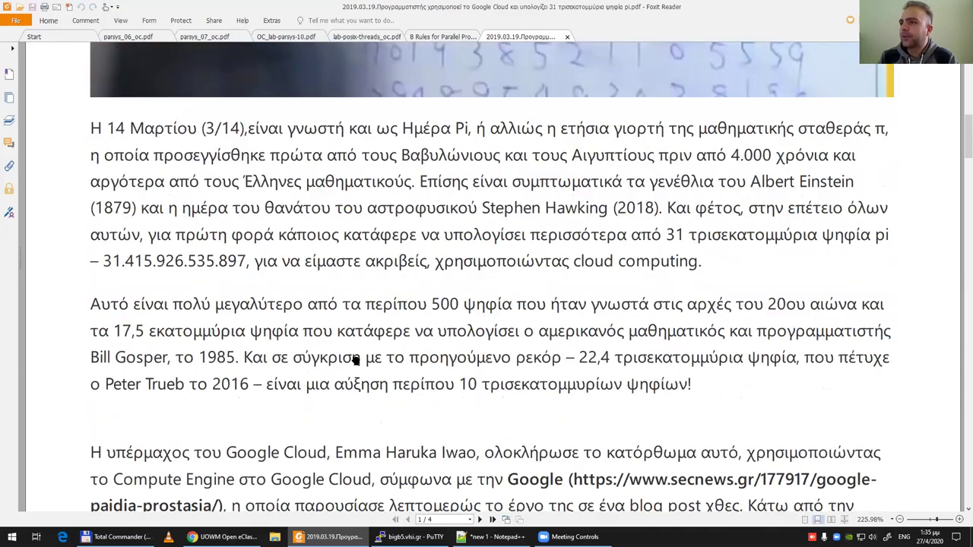
scroll(33, 135, "down", 1)
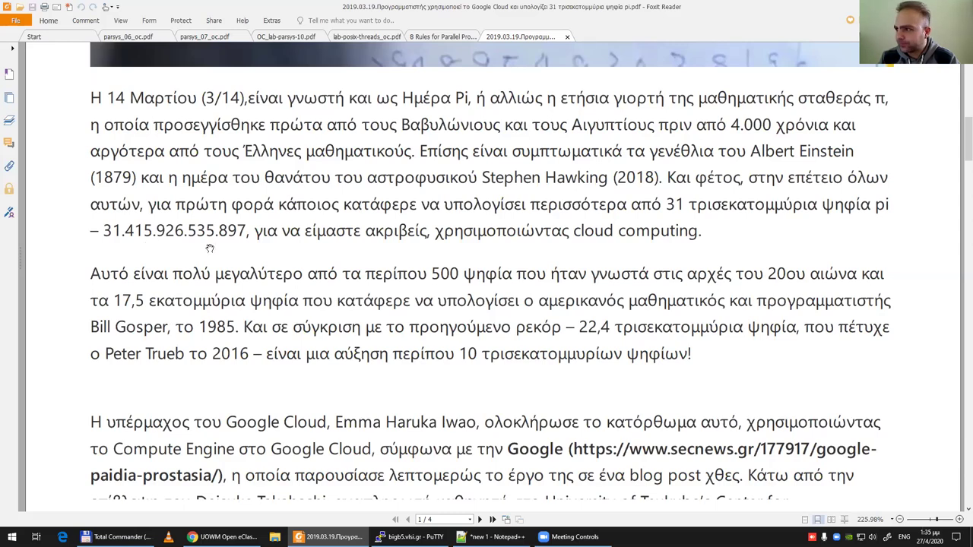
scroll(211, 242, "down", 1)
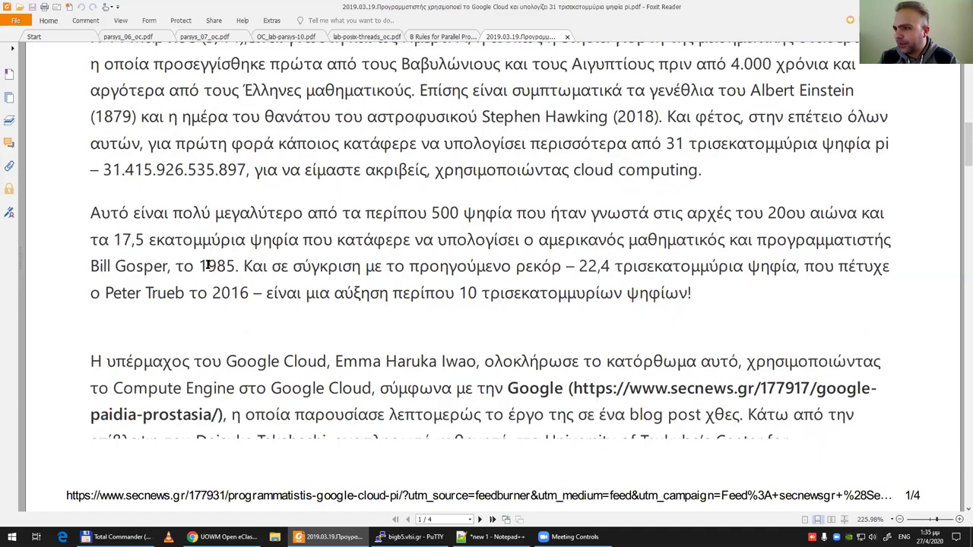
scroll(341, 263, "down", 1)
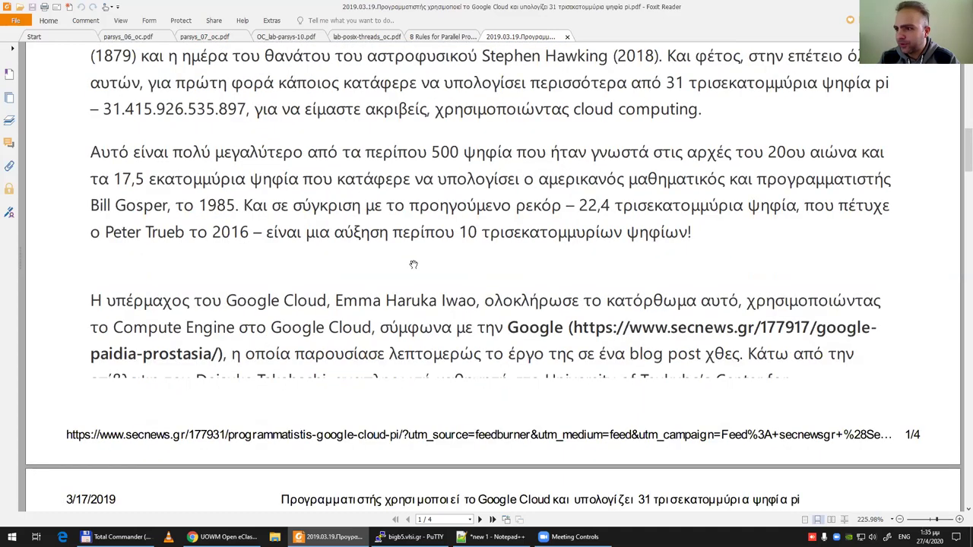
scroll(413, 264, "down", 1)
scroll(412, 265, "down", 1)
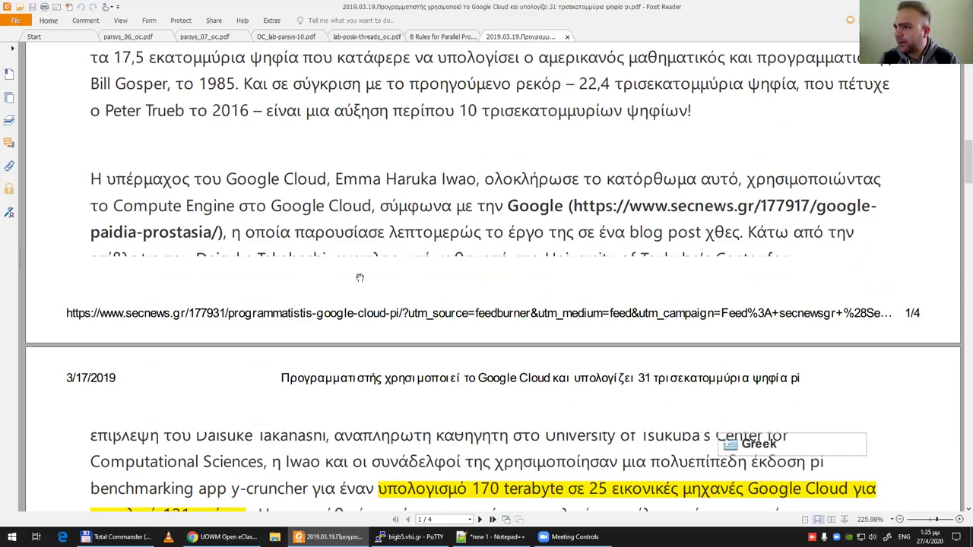
scroll(361, 285, "down", 1)
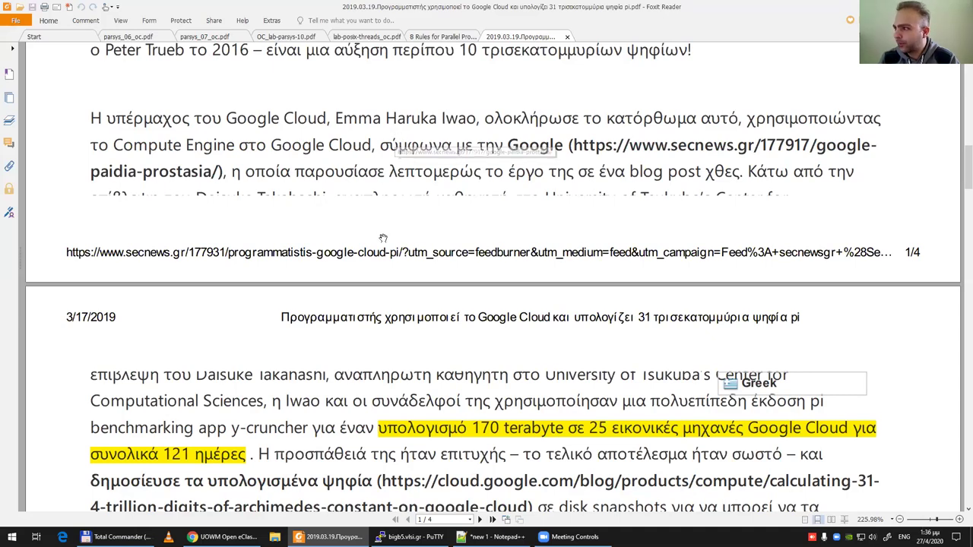
scroll(383, 240, "down", 2)
scroll(384, 240, "down", 1)
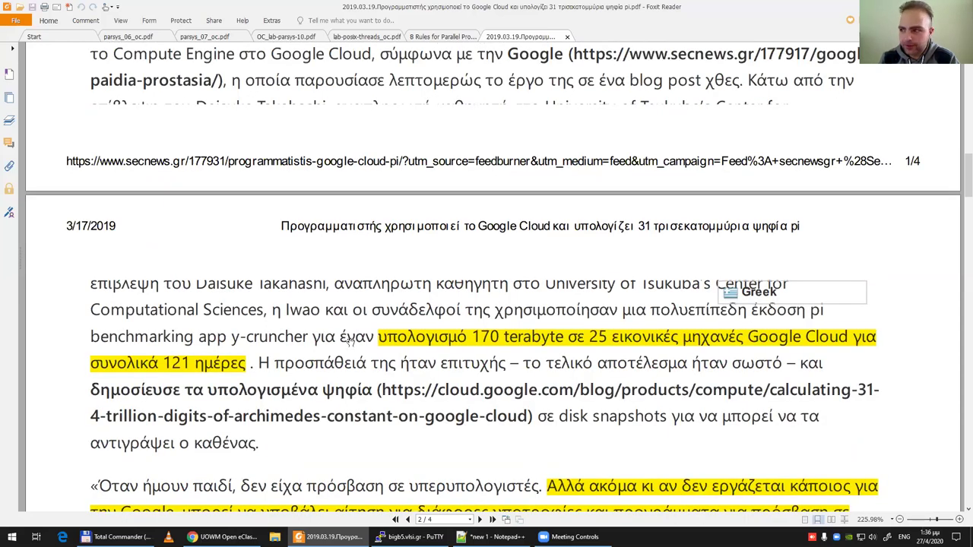
Step: Scroll further down page 2 to the highlighted computing-resources quote and the '6 SHARES' line
scroll(365, 362, "down", 2)
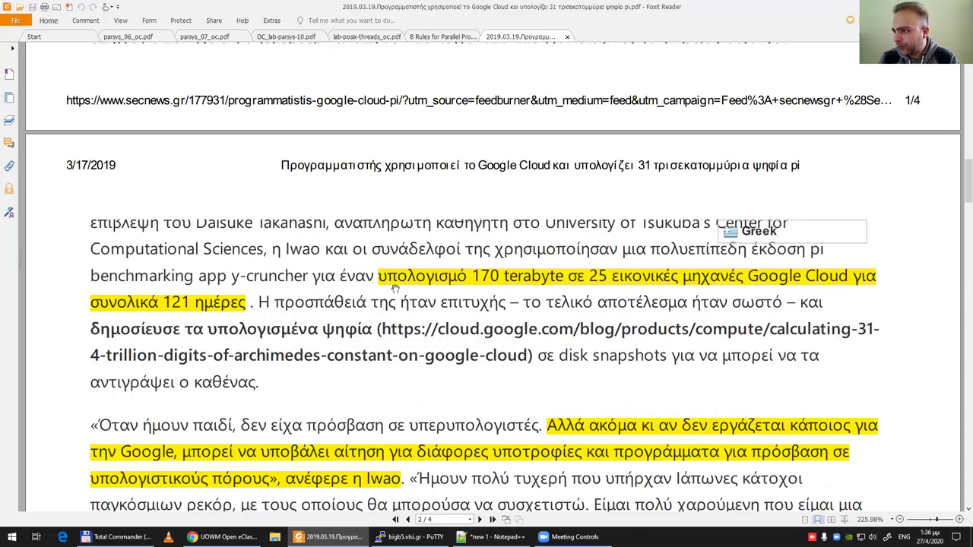
scroll(451, 280, "down", 1)
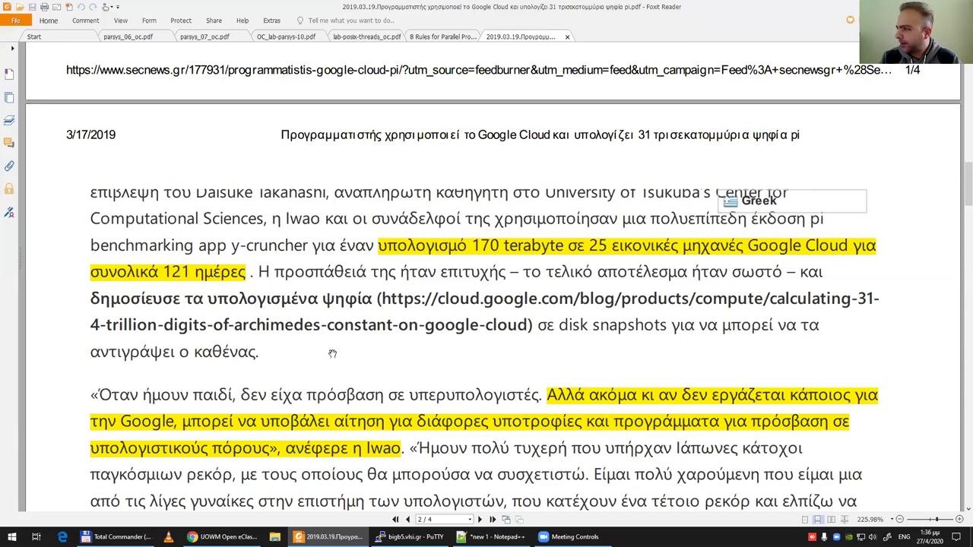
scroll(332, 353, "down", 1)
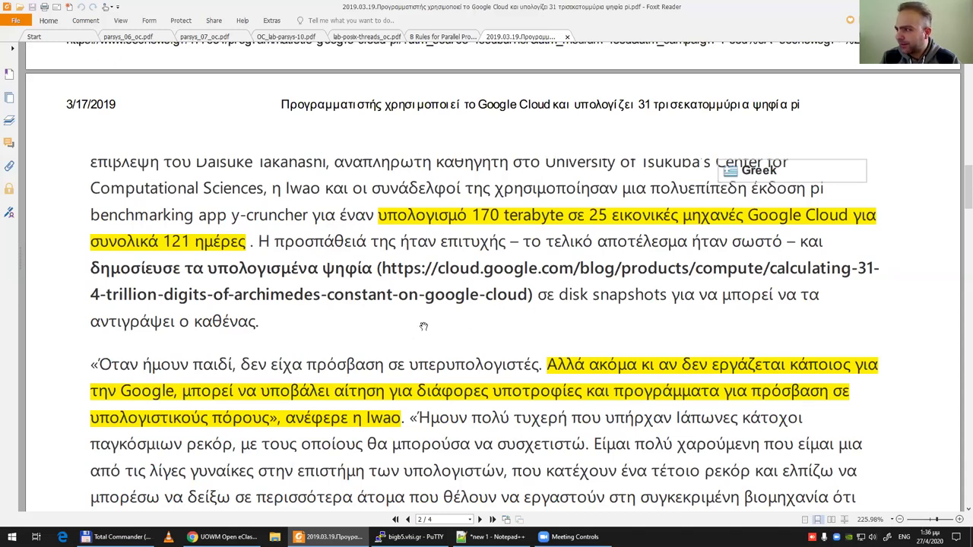
scroll(424, 326, "down", 1)
scroll(424, 326, "down", 1)
scroll(424, 326, "down", 1)
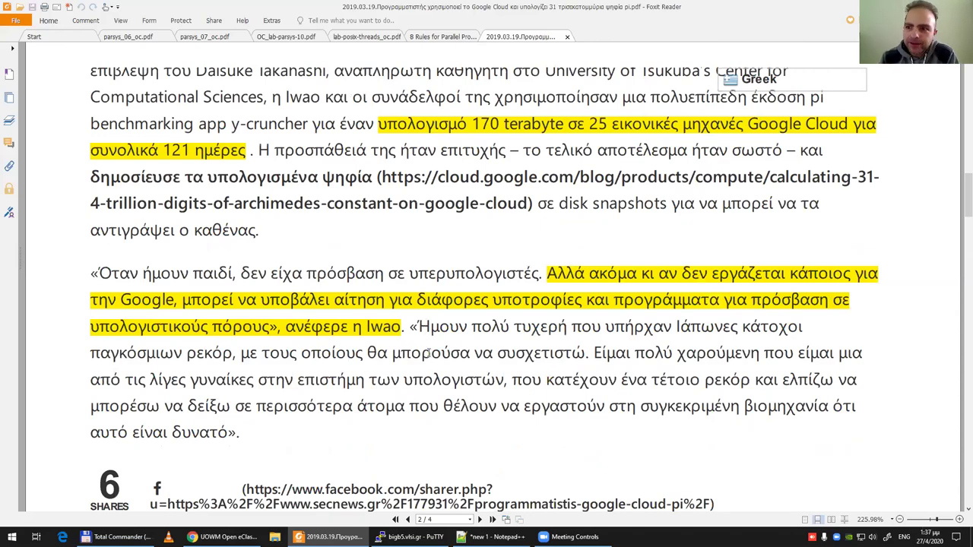
scroll(427, 352, "down", 1)
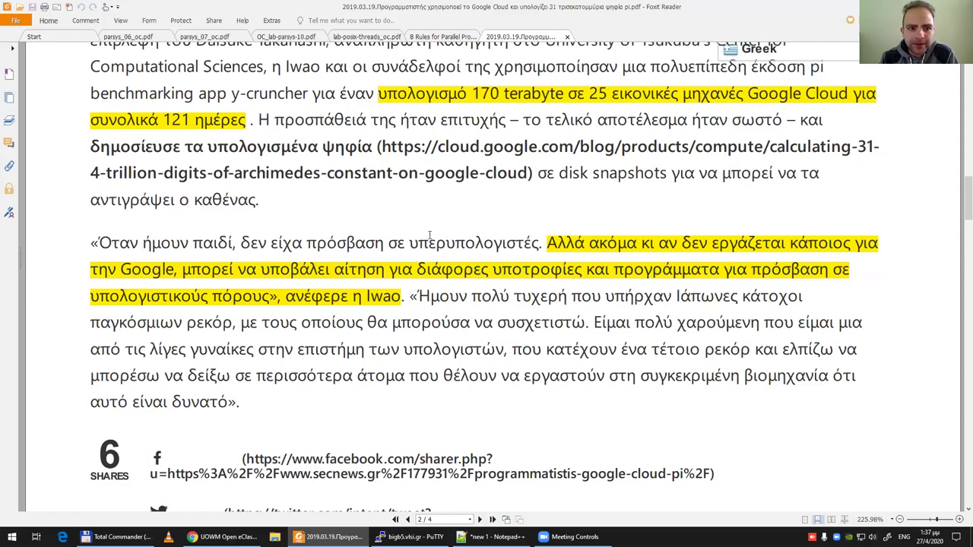
scroll(416, 323, "down", 1)
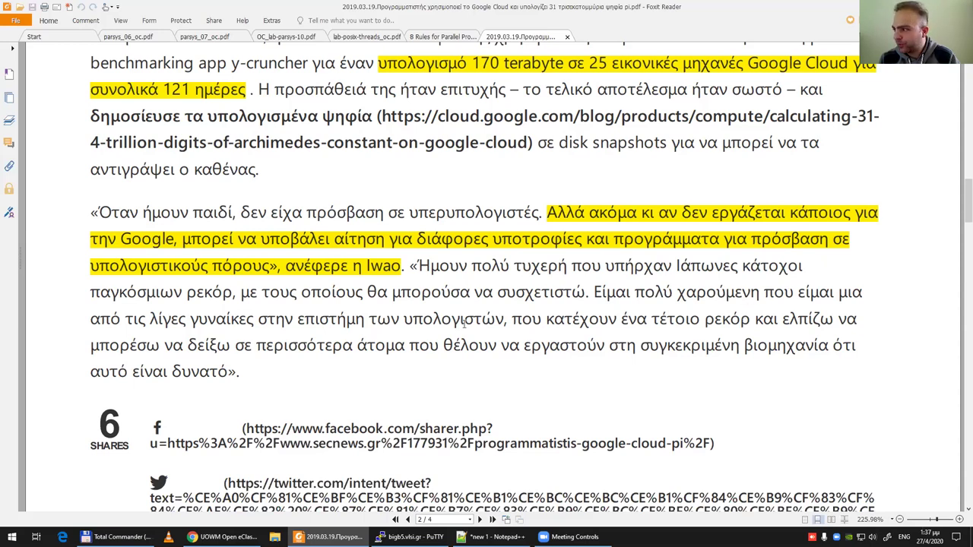
scroll(431, 364, "down", 1)
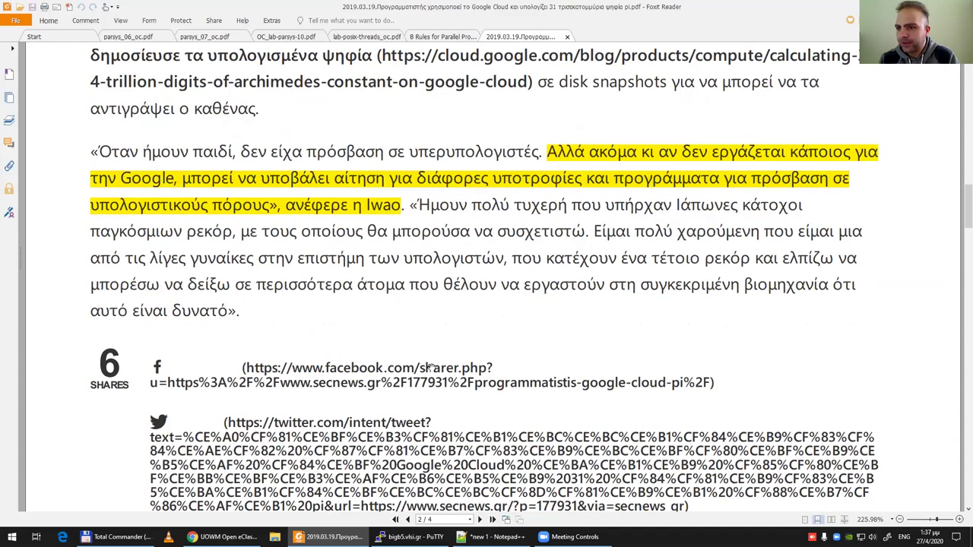
scroll(430, 367, "up", 2)
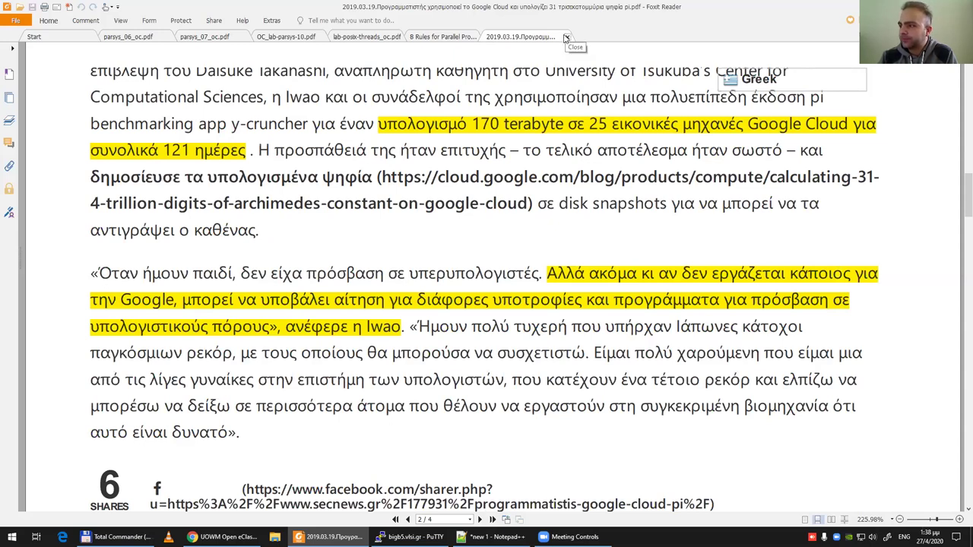
Step: On the eClass Assignments page, point out the 27-04-2020 deadline, then switch to the lab schedule PDF
left_click(221, 537)
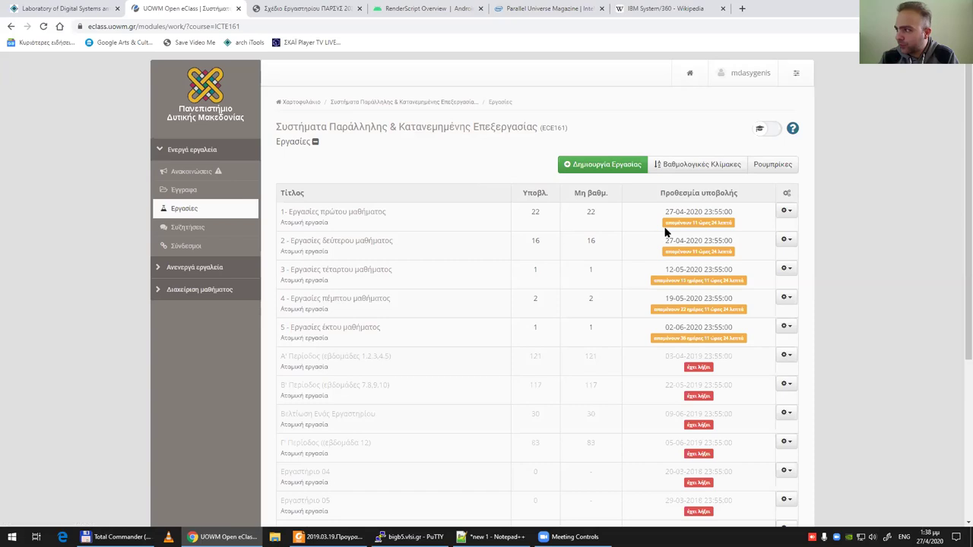
left_click_drag(666, 213, 719, 212)
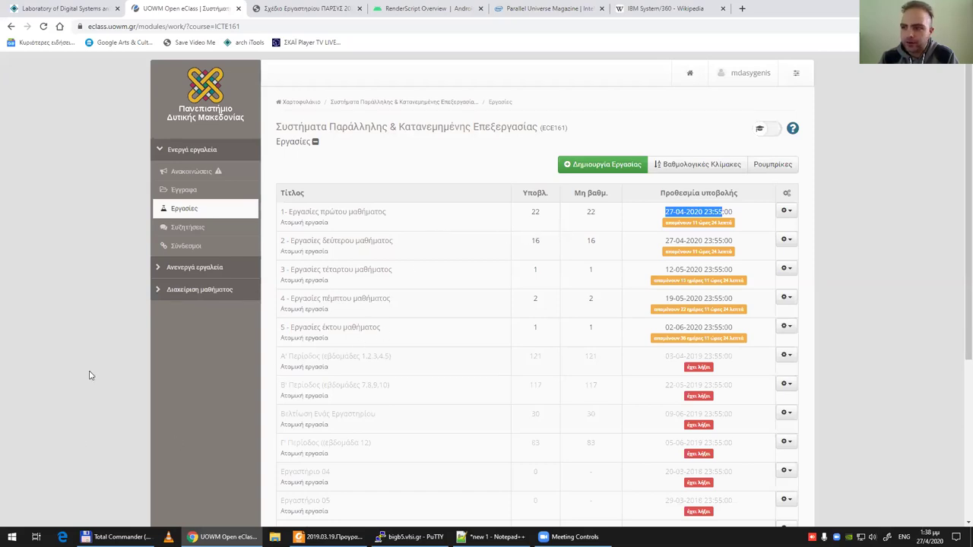
left_click(77, 342)
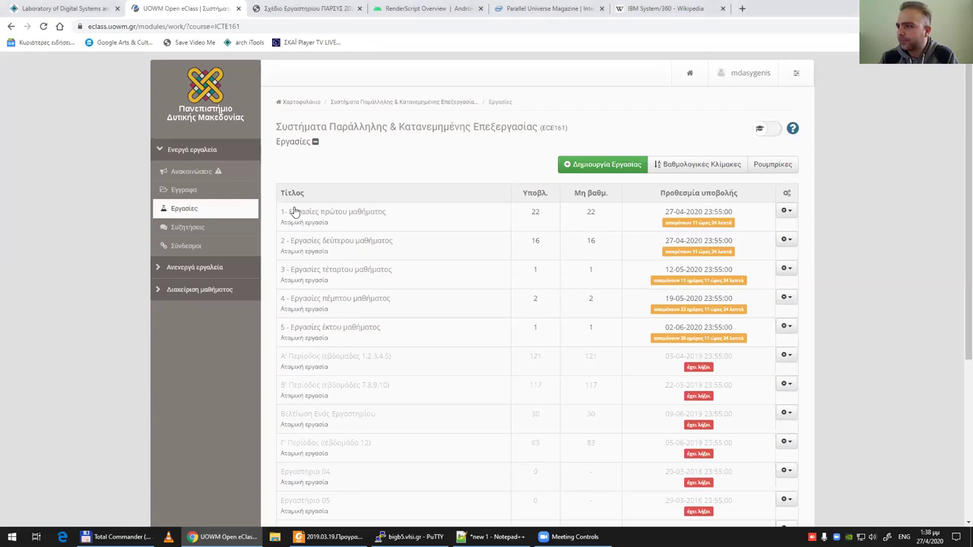
left_click(306, 11)
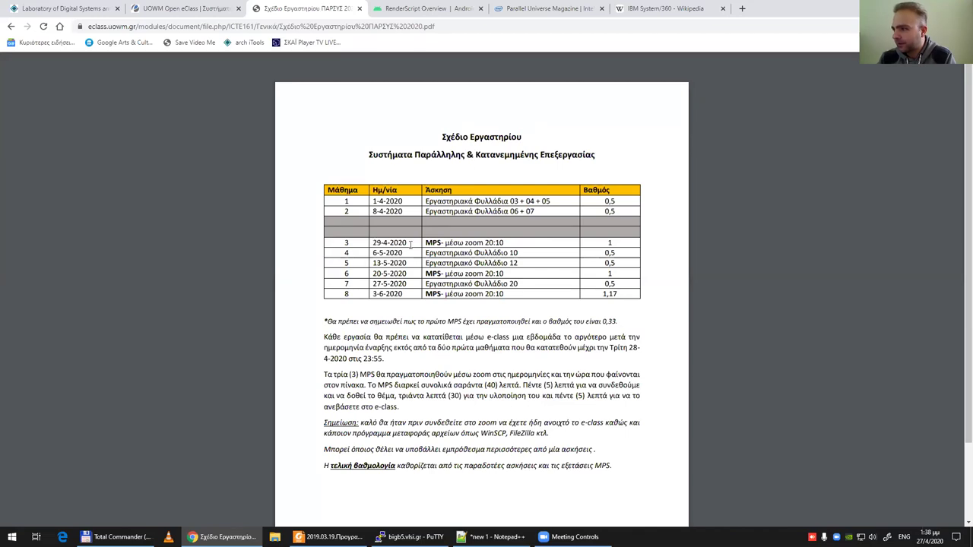
left_click_drag(445, 243, 506, 243)
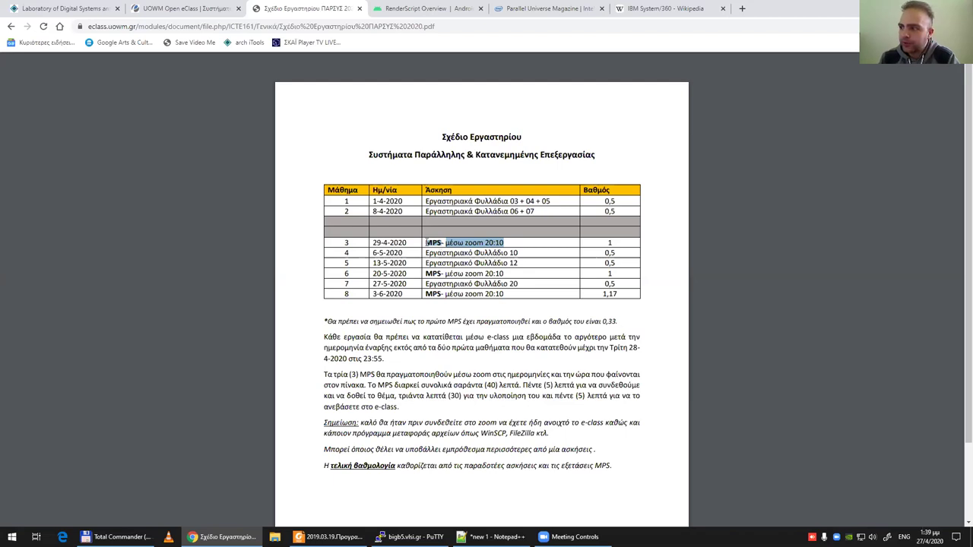
left_click(428, 241)
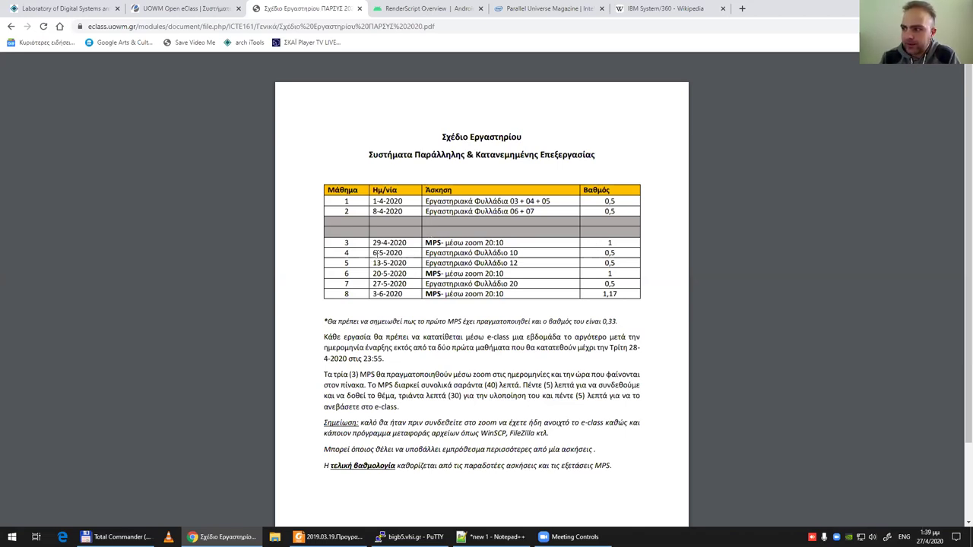
mouse_move(372, 252)
left_mouse_down()
mouse_move(403, 252)
mouse_move(397, 263)
left_mouse_up()
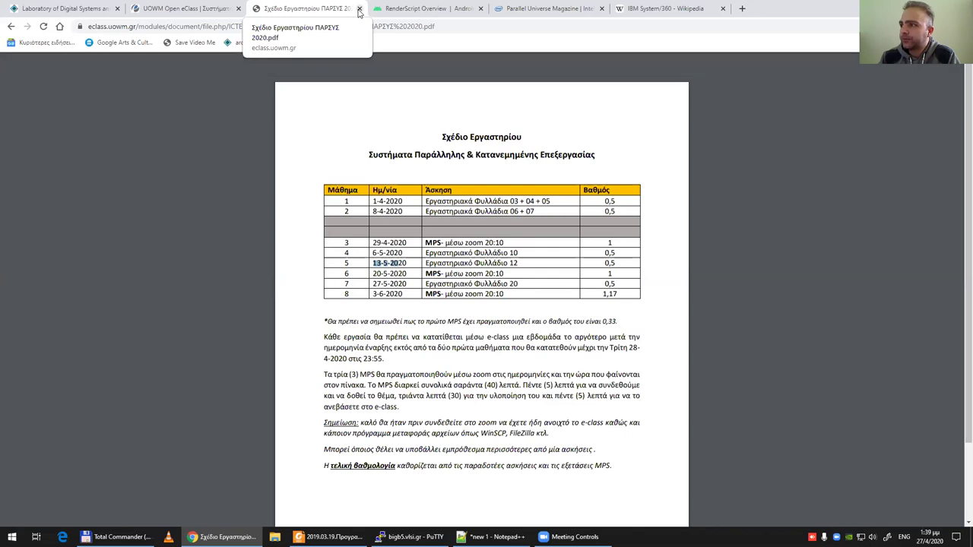
Step: Close the lab schedule PDF and highlight 'computationally intensive tasks' and the C99-derived language phrase
left_click(360, 12)
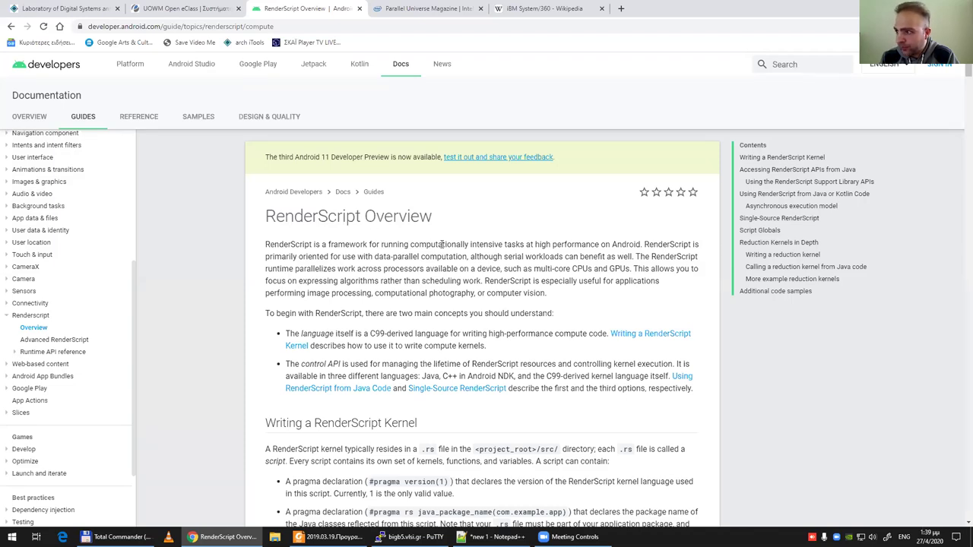
left_click_drag(409, 244, 526, 245)
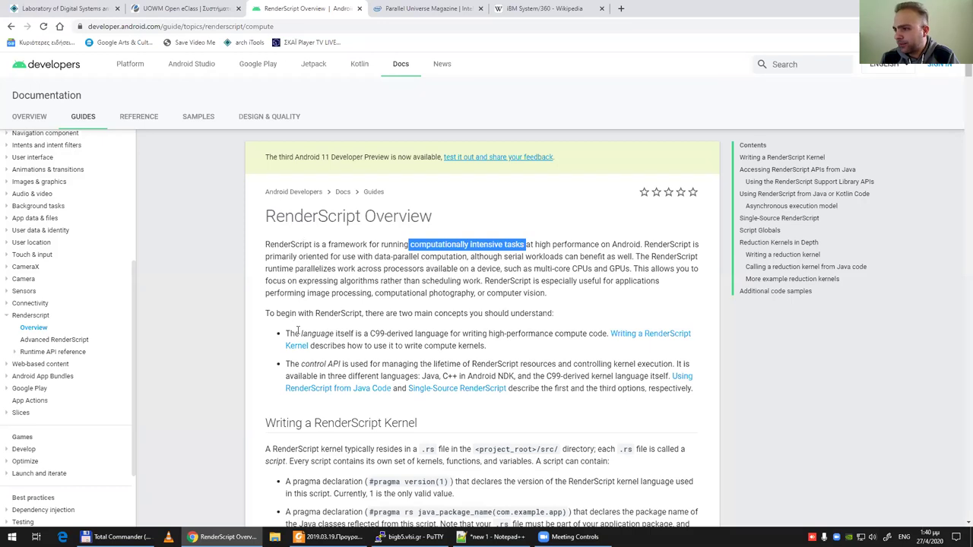
left_click_drag(303, 334, 385, 334)
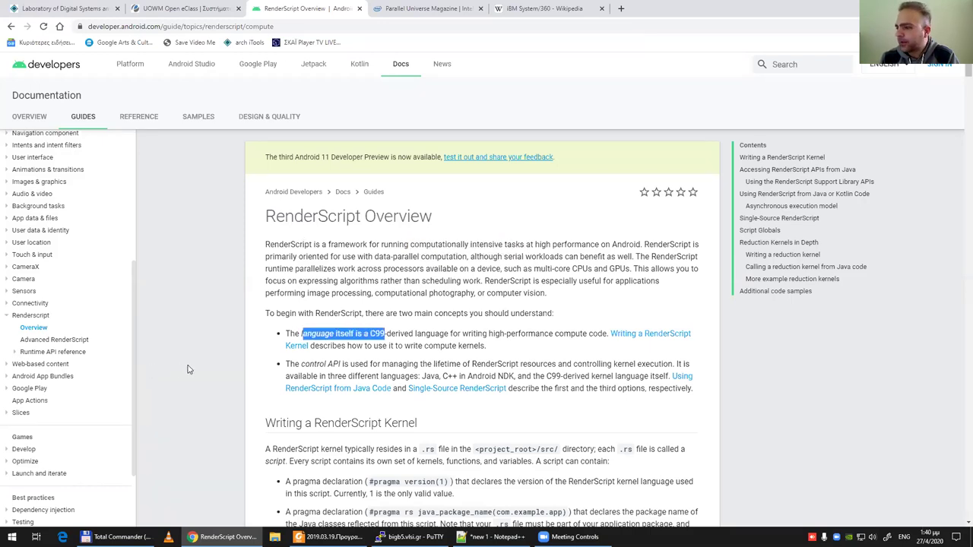
Step: Mark 'RenderScript' in the guide's title and move on toward the mapping-kernel section
scroll(189, 370, "down", 2)
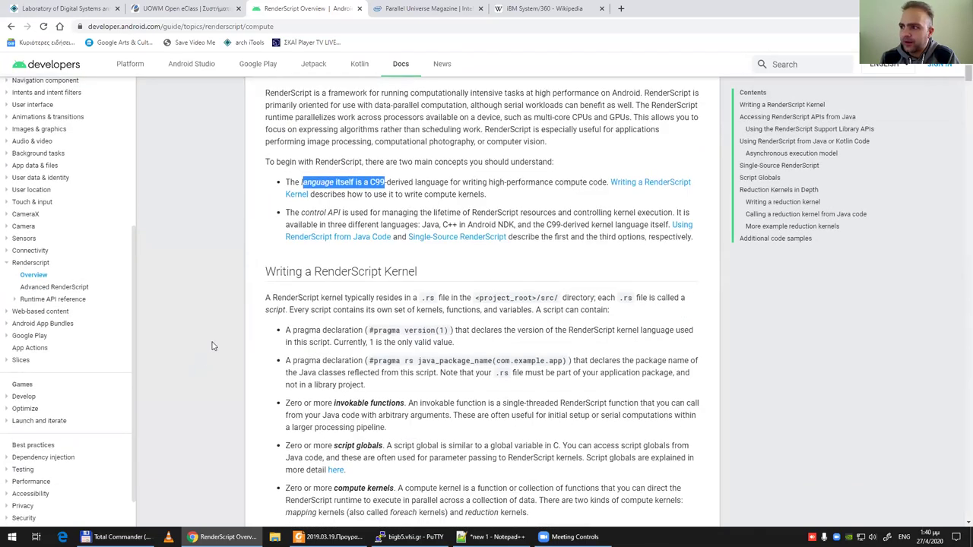
scroll(210, 343, "up", 2)
left_click_drag(266, 216, 363, 216)
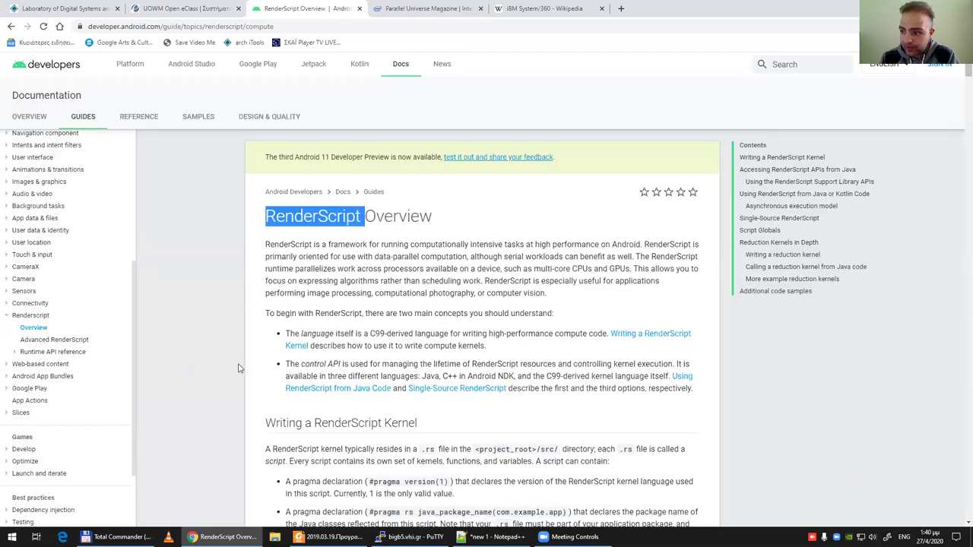
scroll(232, 380, "down", 6)
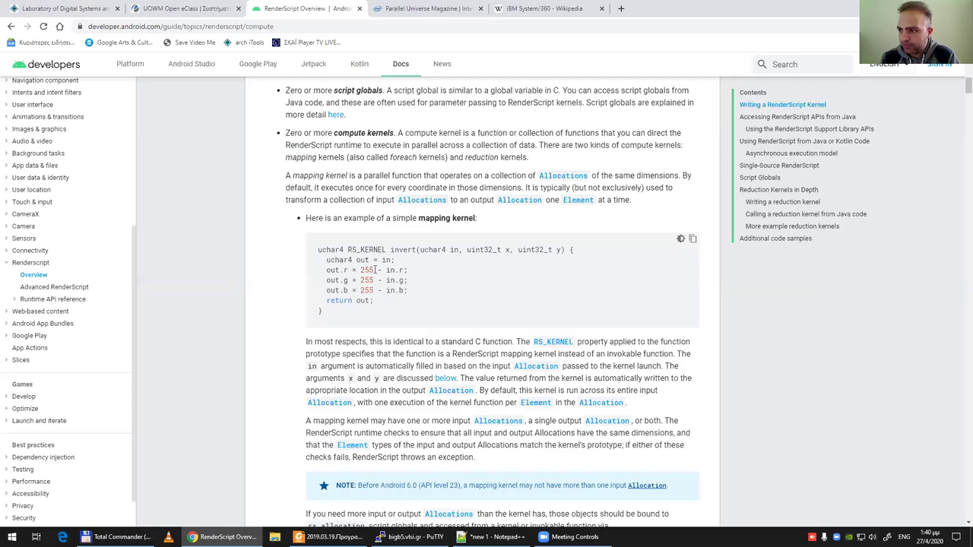
Step: Select the invert mapping-kernel code example and scroll through the RenderScript guide
left_click_drag(346, 319, 310, 253)
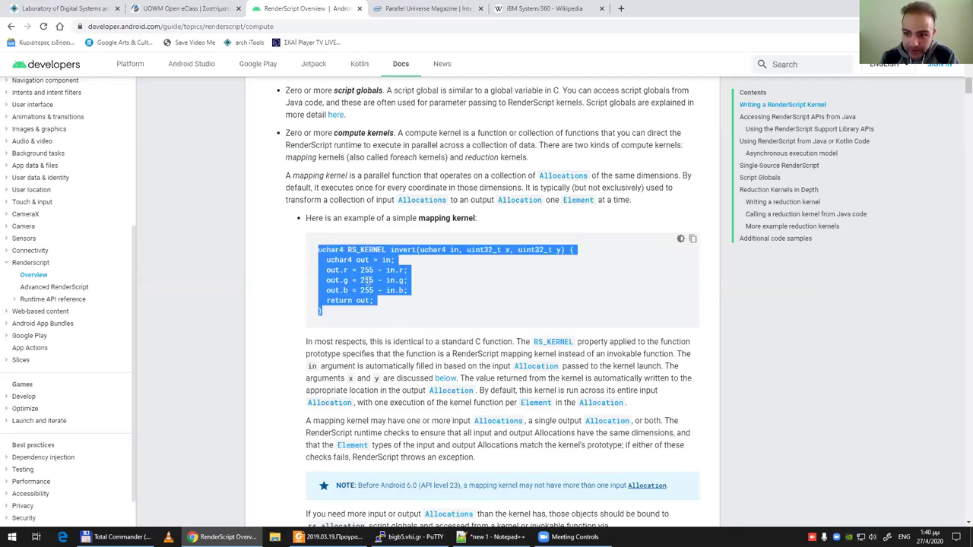
scroll(266, 359, "down", 1)
scroll(266, 359, "down", 2)
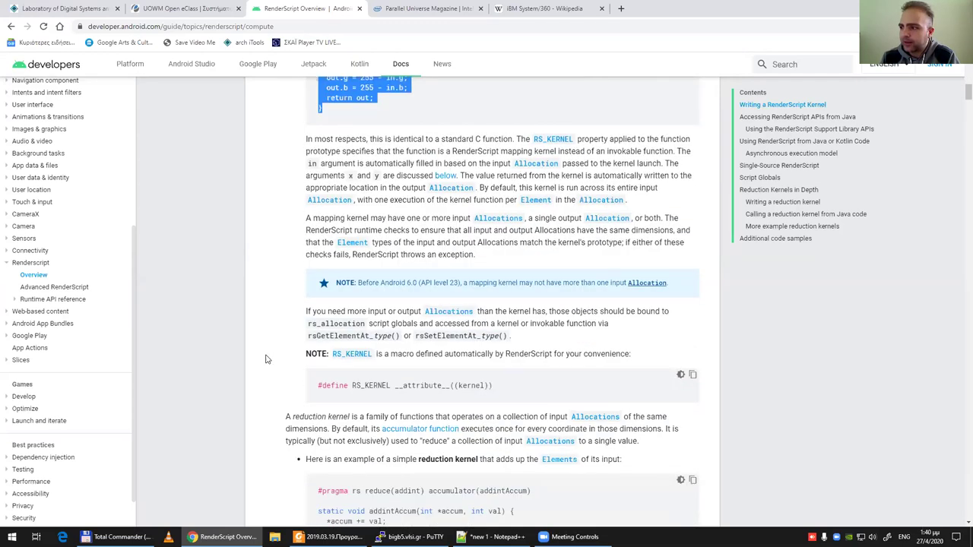
scroll(266, 359, "down", 1)
scroll(265, 360, "down", 3)
scroll(266, 360, "down", 3)
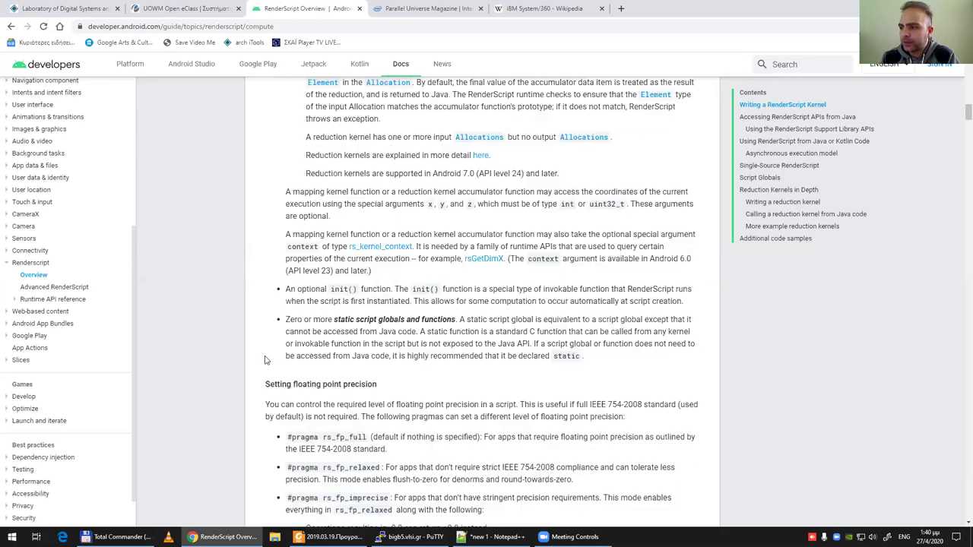
scroll(264, 364, "down", 3)
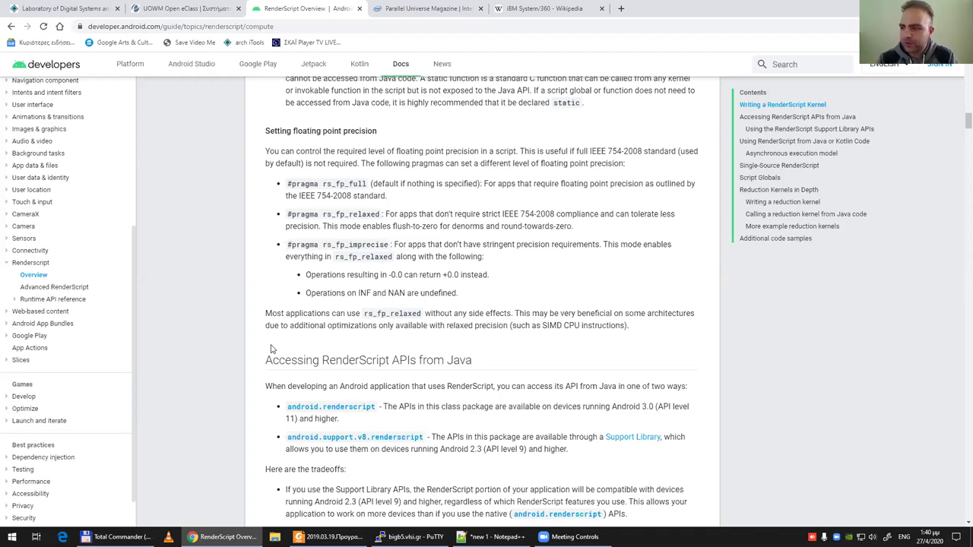
Step: Scroll on past the Java API section, then return up and mark 'RenderScript' in the title
scroll(271, 349, "down", 5)
scroll(272, 349, "down", 5)
scroll(272, 349, "up", 15)
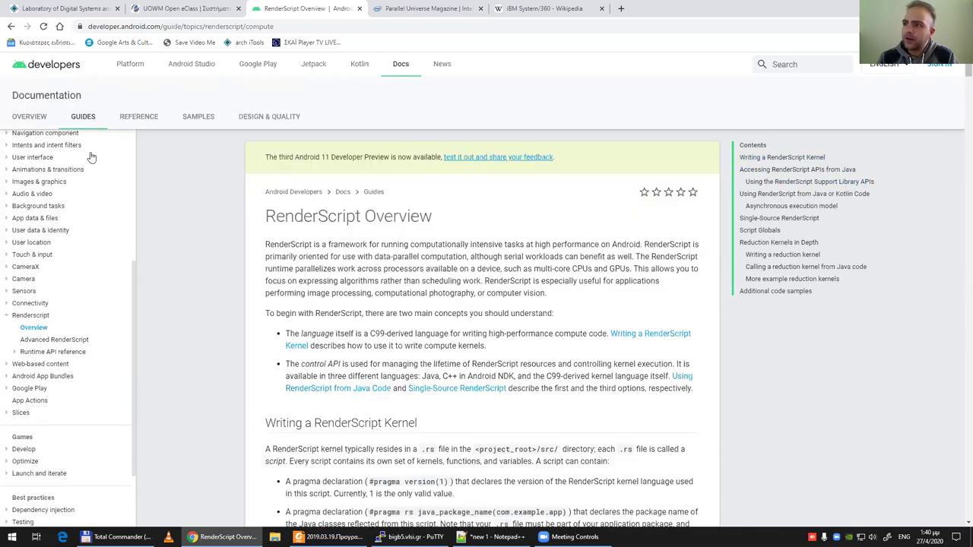
left_click_drag(267, 214, 360, 214)
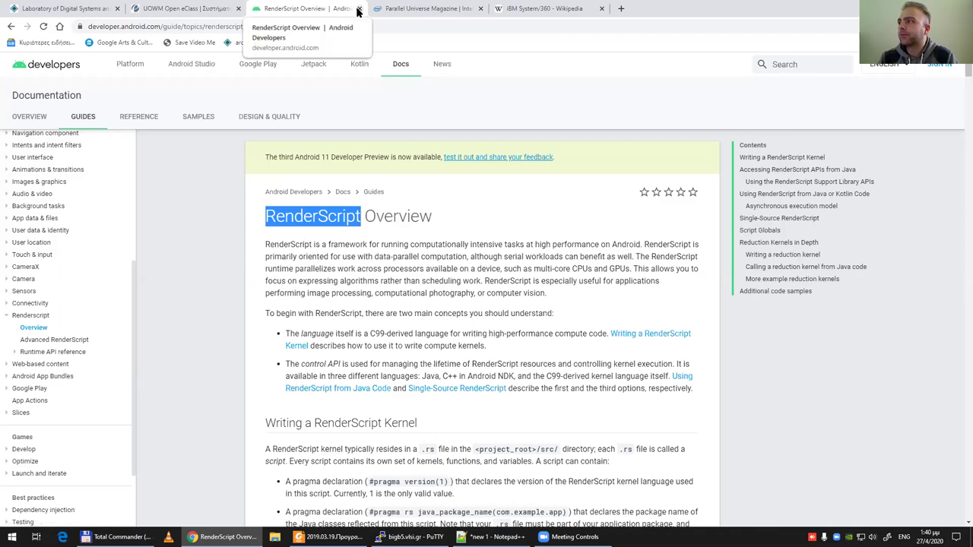
Step: Close the IBM System/360, RenderScript, UOWM eClass and Digital Systems laboratory tabs
left_click(602, 9)
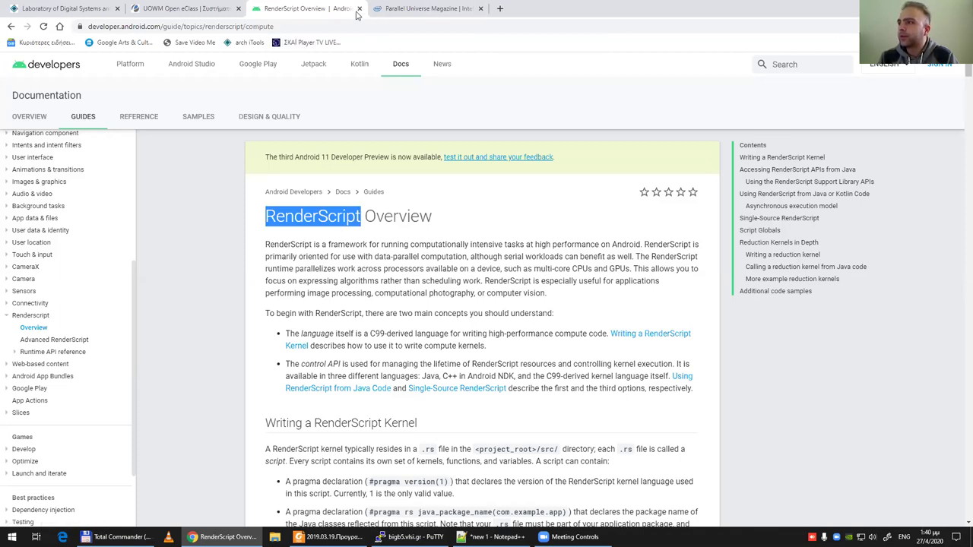
left_click(359, 8)
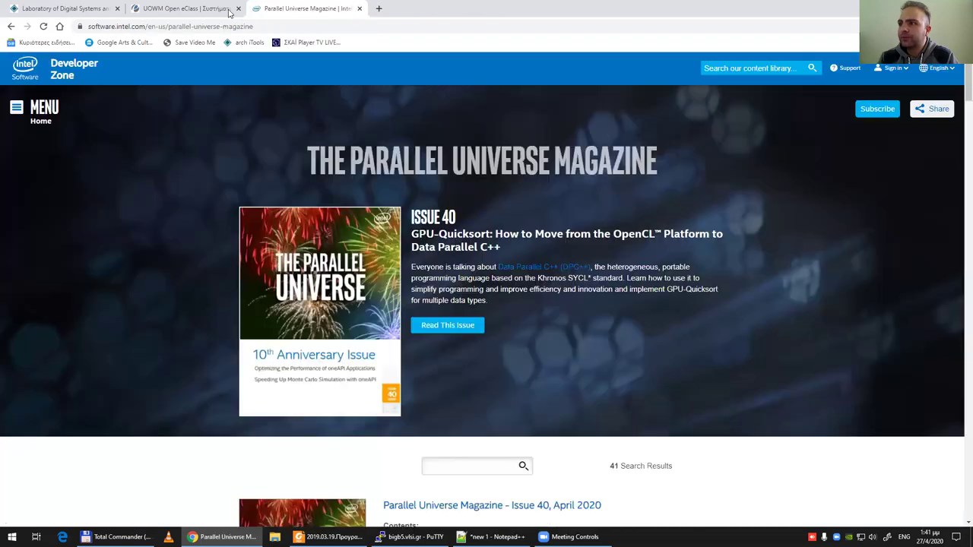
middle_click(147, 14)
left_click(117, 9)
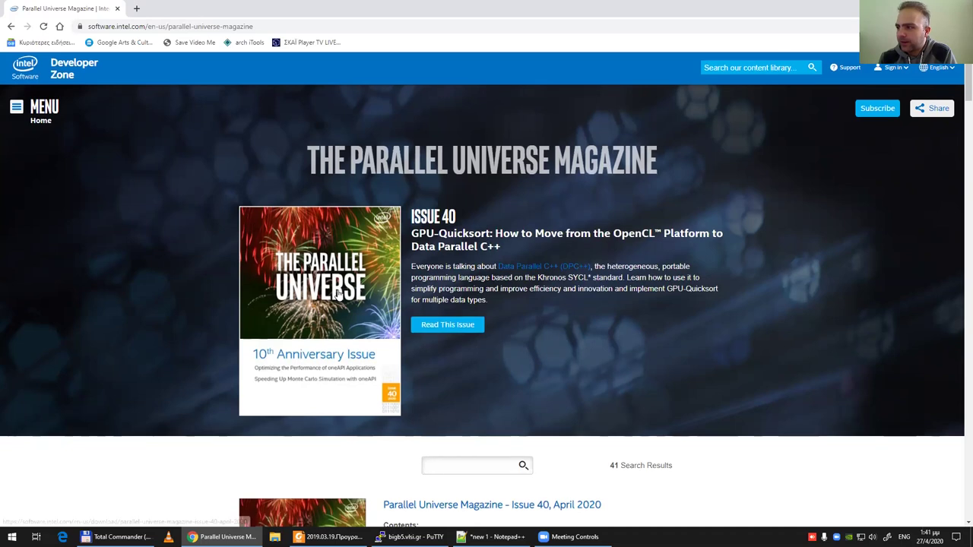
Step: Scroll to the Issue 40 contents and mark the Monte Carlo and oneAPI performance article titles
scroll(359, 255, "down", 1)
scroll(375, 275, "down", 1)
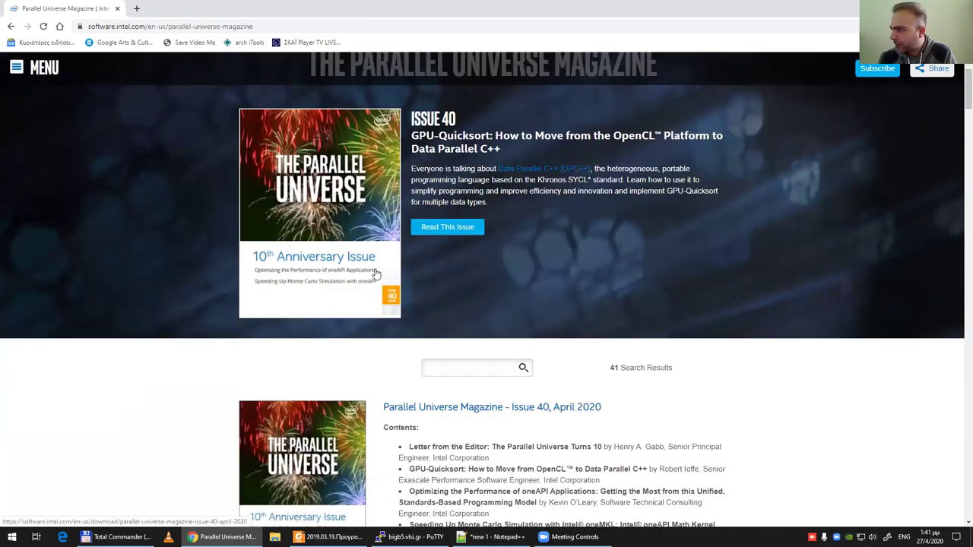
scroll(375, 275, "up", 2)
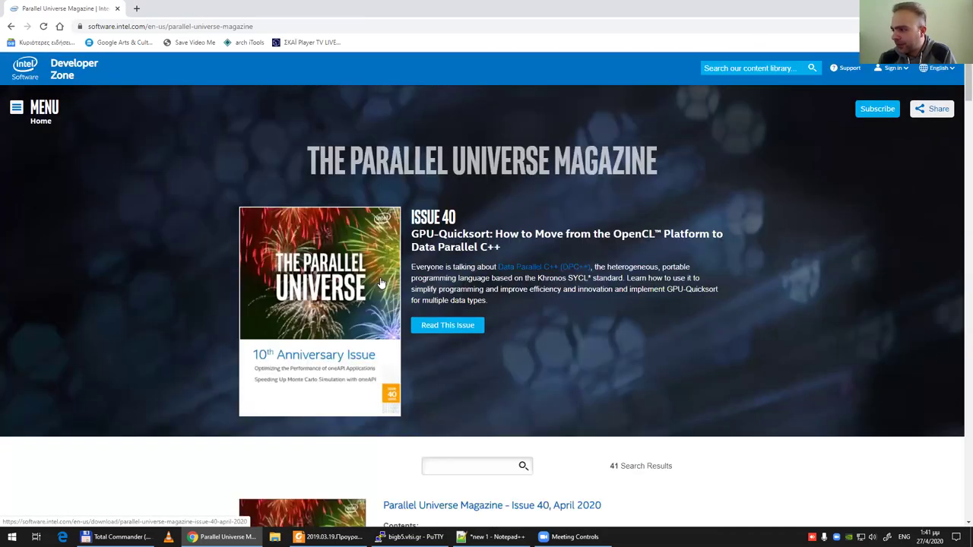
scroll(380, 283, "down", 3)
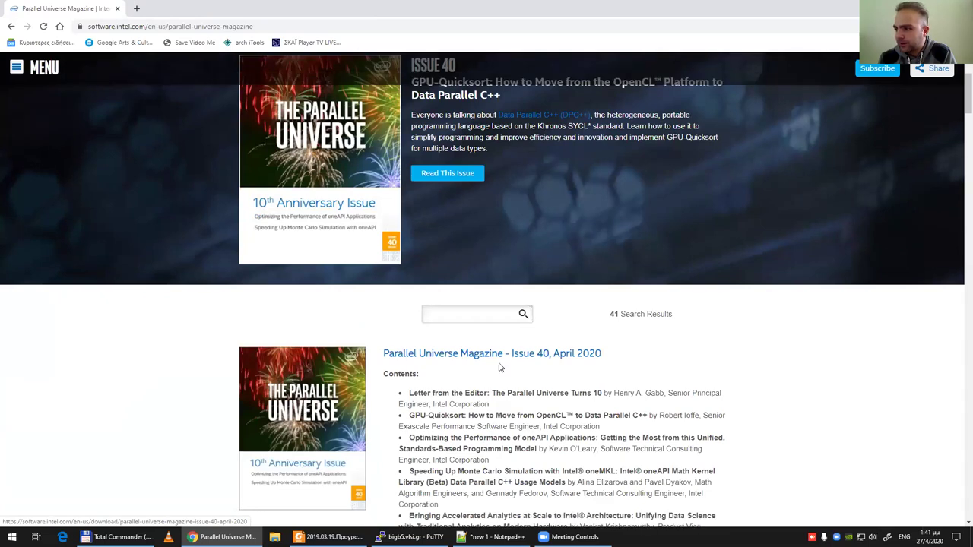
scroll(500, 368, "down", 3)
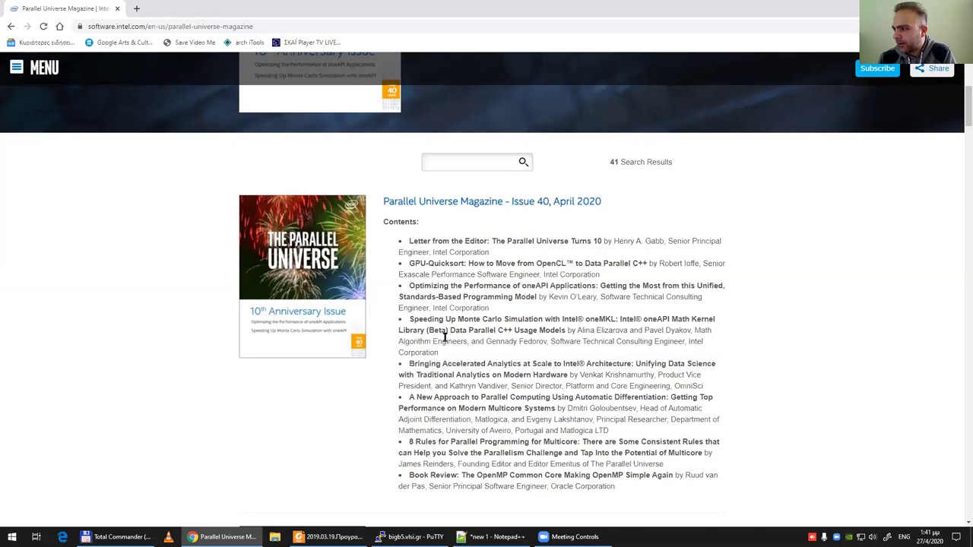
left_click_drag(410, 320, 548, 320)
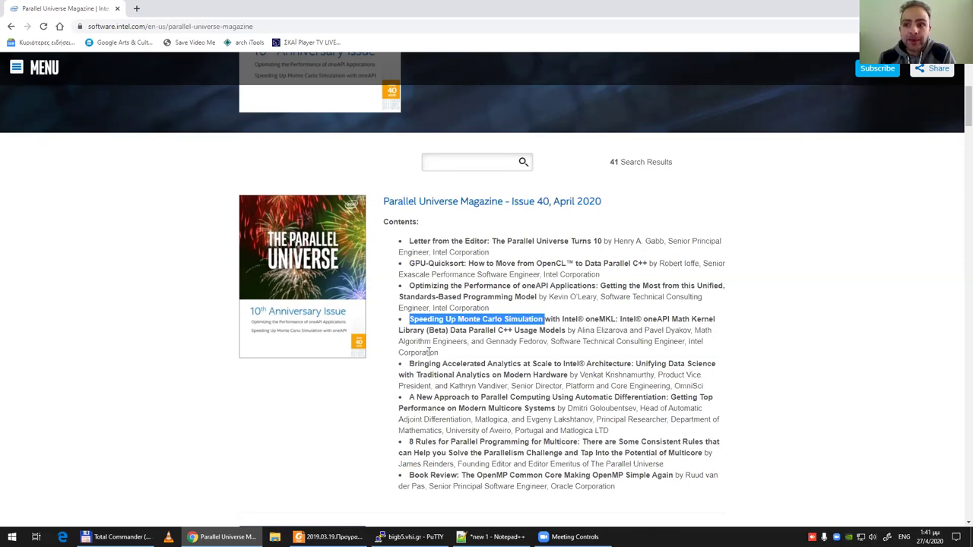
left_click(520, 285)
left_click_drag(520, 285, 410, 286)
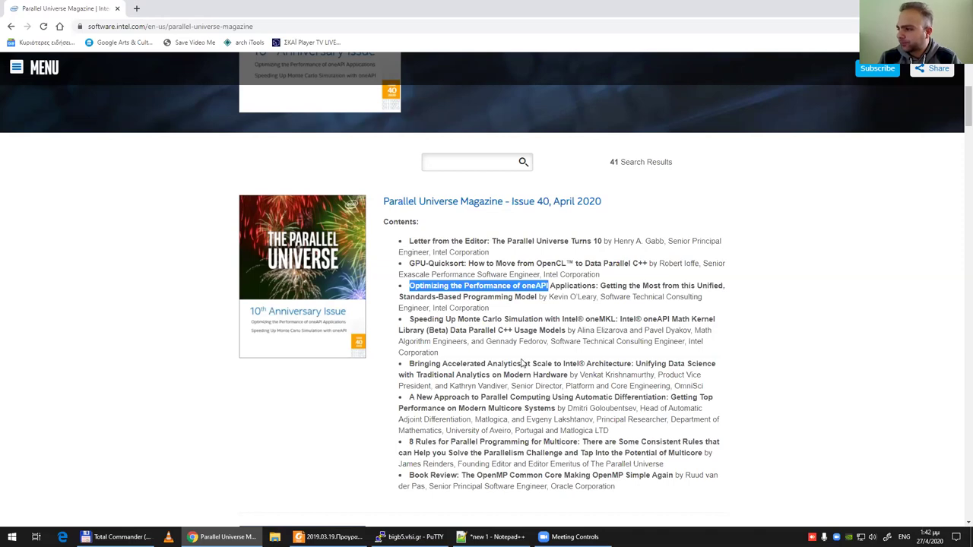
Step: Mark the oneMKL and 'Speeding Up Monte Carlo Simulation' article titles
scroll(520, 363, "down", 1)
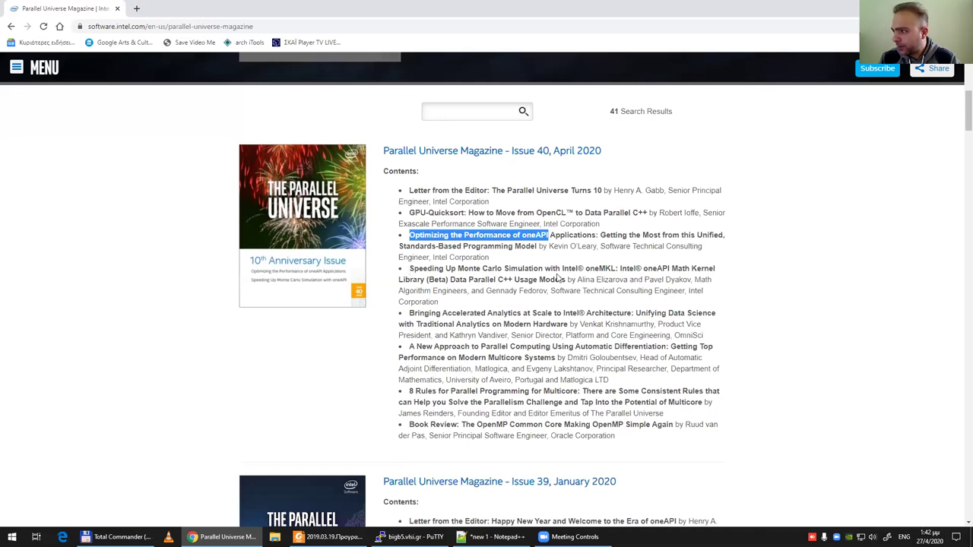
left_click_drag(556, 269, 677, 270)
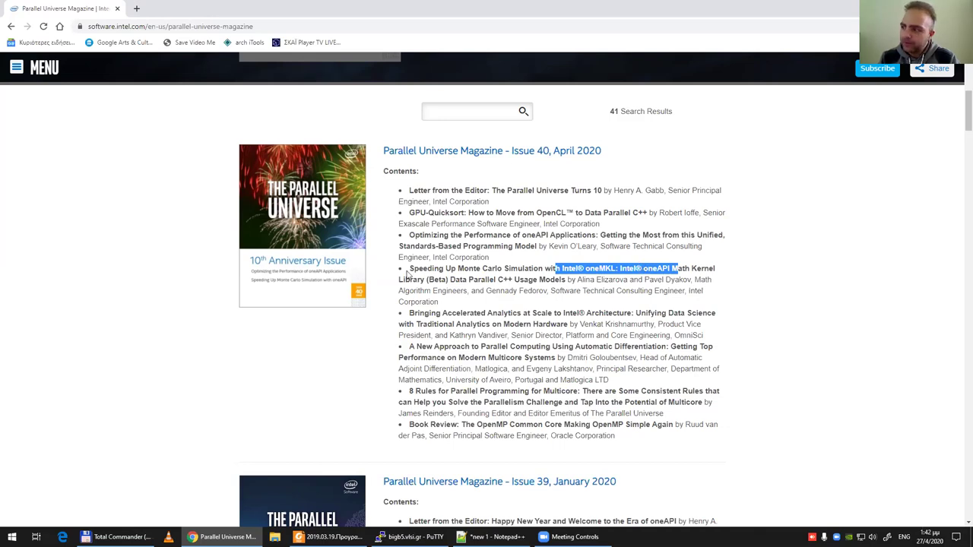
left_click_drag(401, 271, 566, 280)
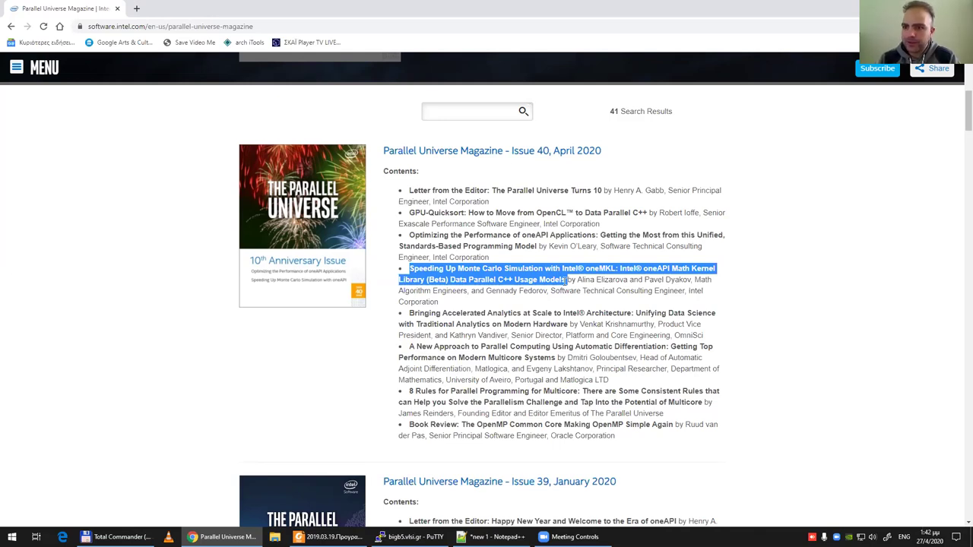
Step: Mark the OpenMP book review and '8 Rules for Parallel Programming' titles, then switch to Foxit Reader
scroll(517, 369, "down", 2)
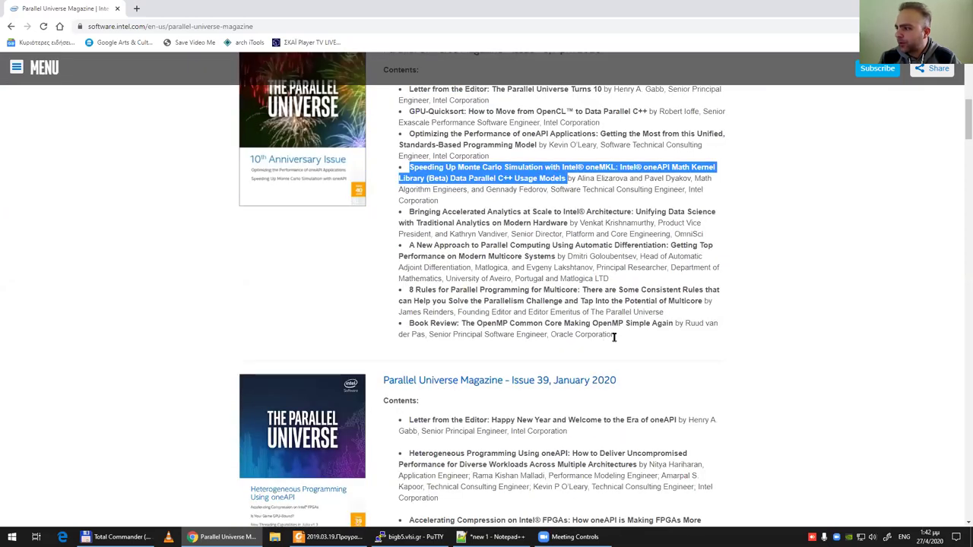
scroll(357, 217, "up", 2)
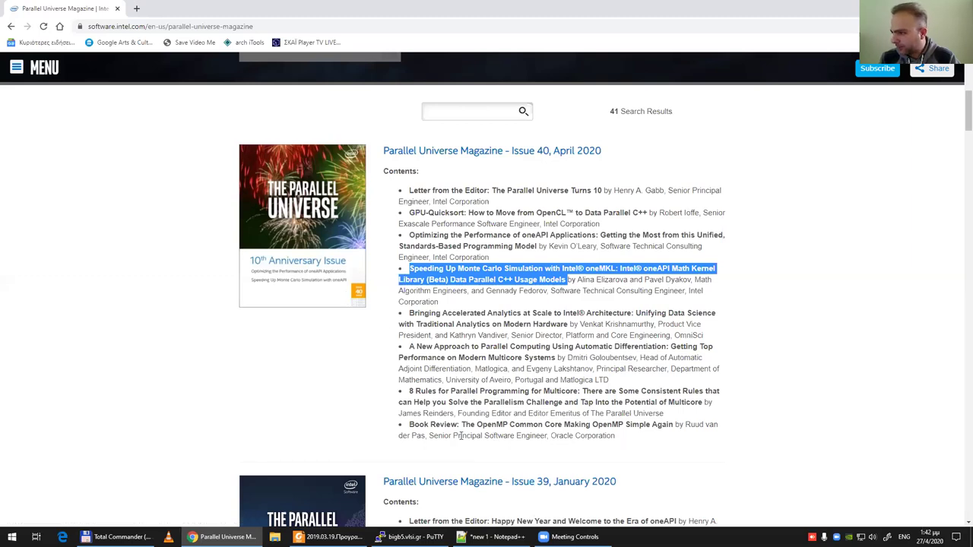
left_click_drag(410, 425, 620, 425)
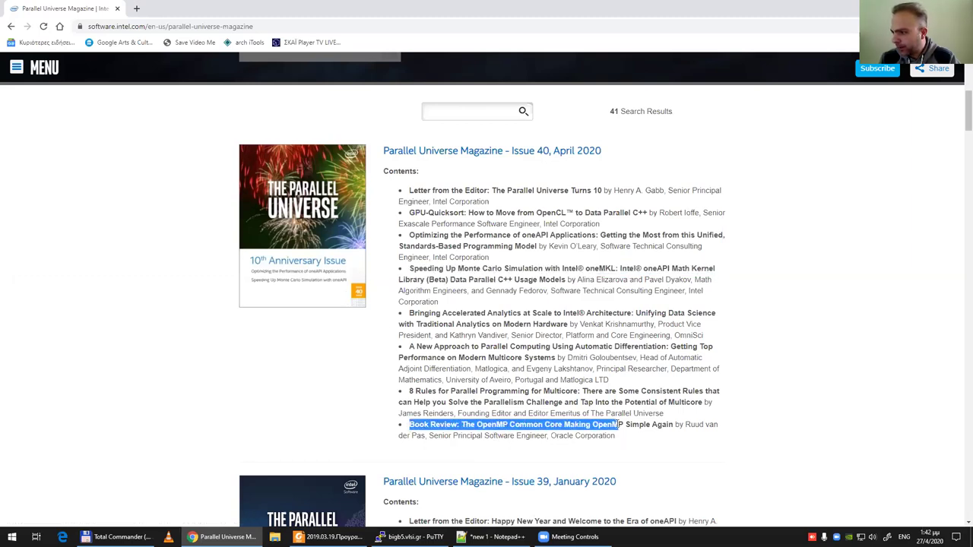
left_click_drag(408, 391, 711, 402)
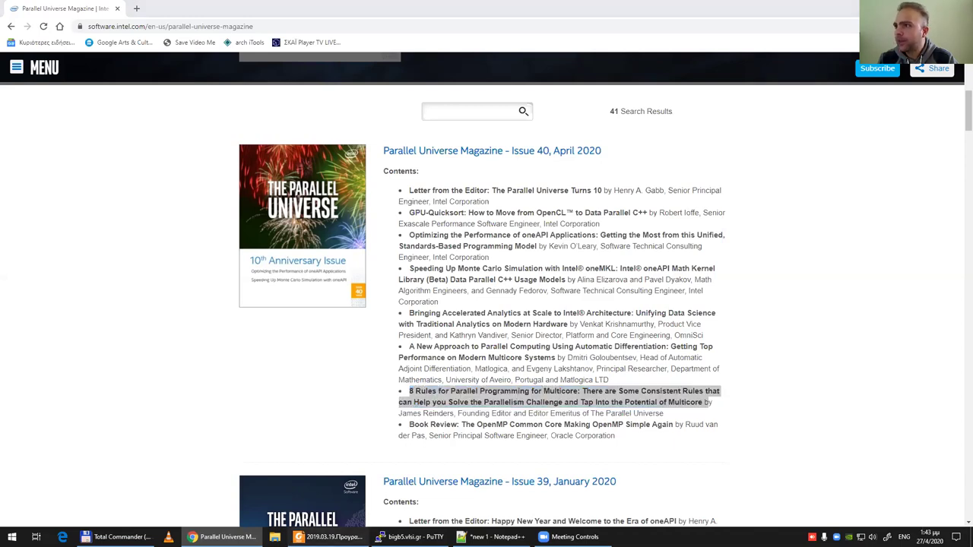
key("alt+Tab")
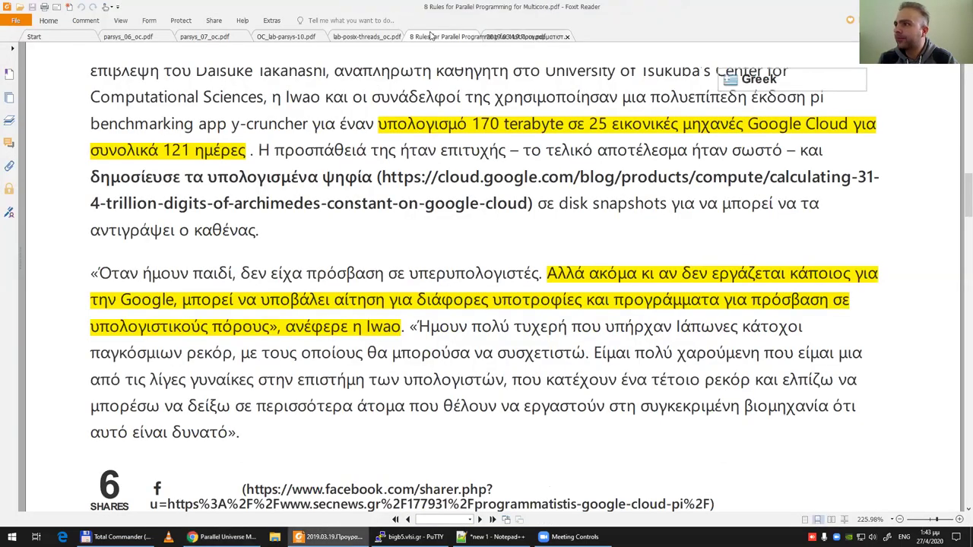
Step: Open the '8 Rules for Parallel Programming for Multicore' PDF at 200% and scroll to the editor's note
left_click(430, 38)
scroll(355, 212, "down", 3)
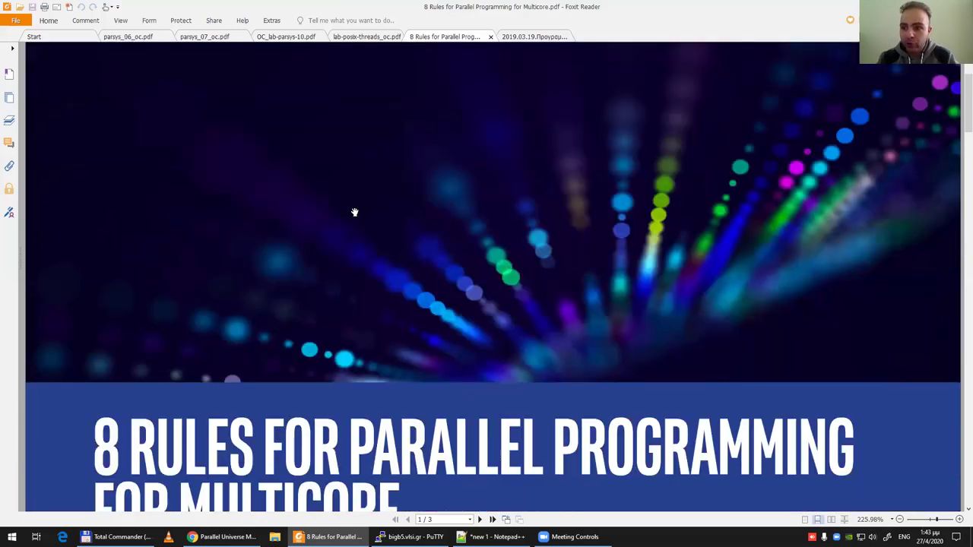
scroll(354, 212, "down", 1)
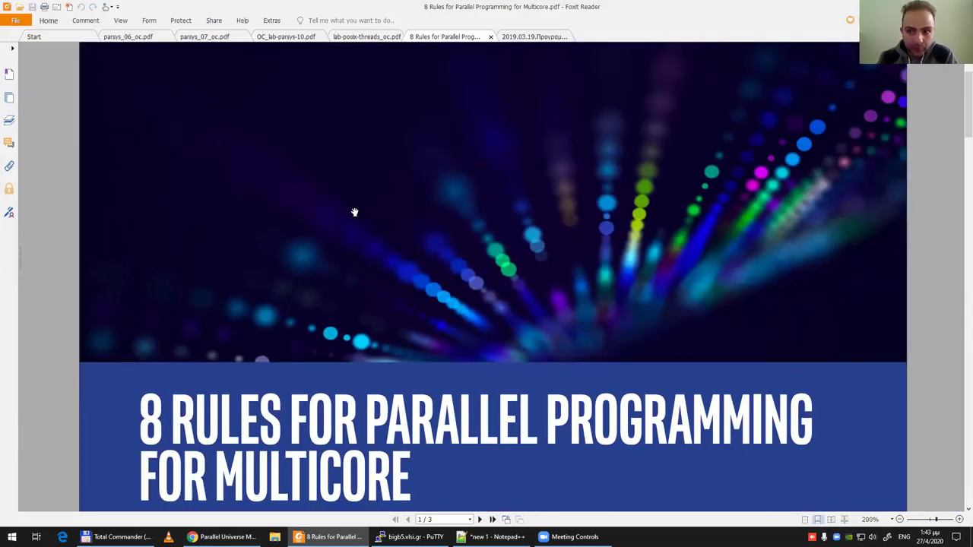
scroll(354, 212, "down", 1)
scroll(354, 212, "down", 1)
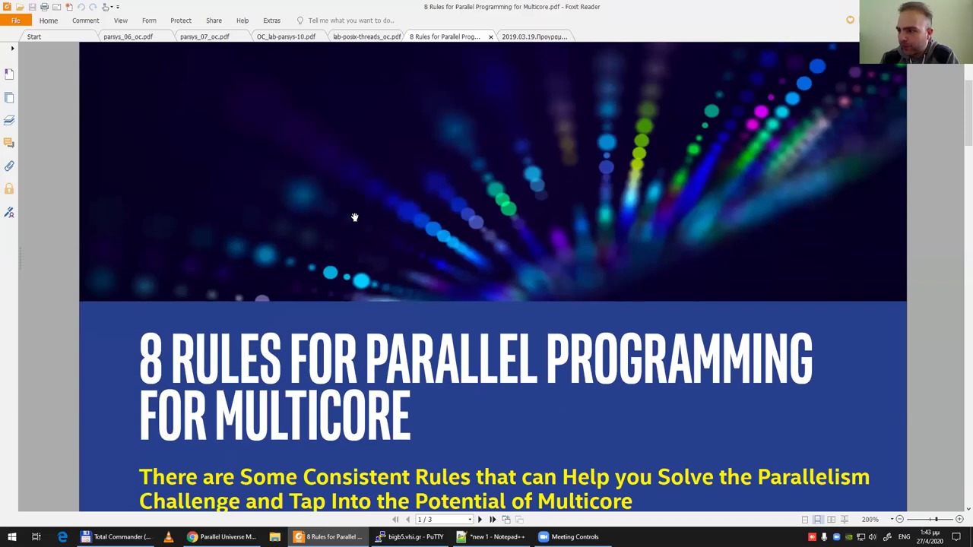
scroll(354, 212, "down", 2)
scroll(363, 222, "down", 4)
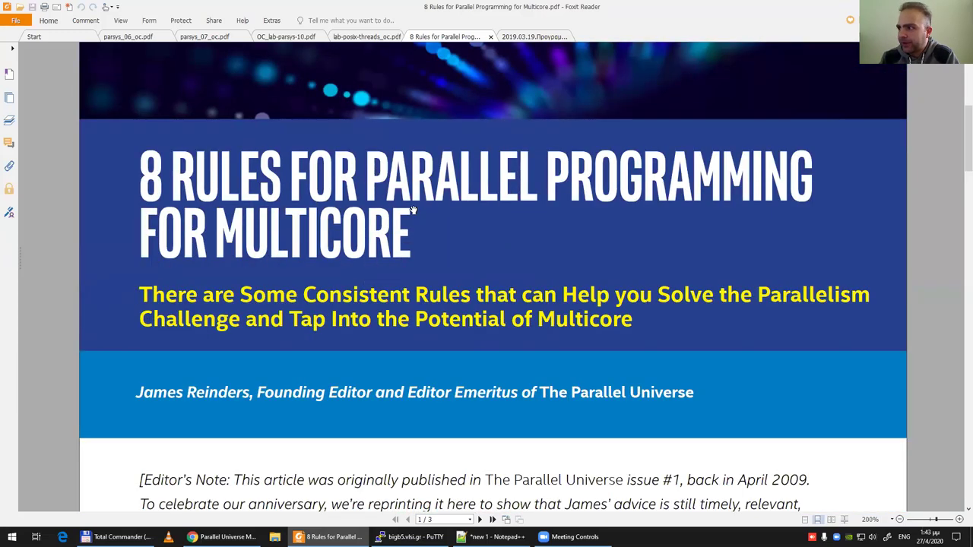
scroll(301, 246, "down", 2)
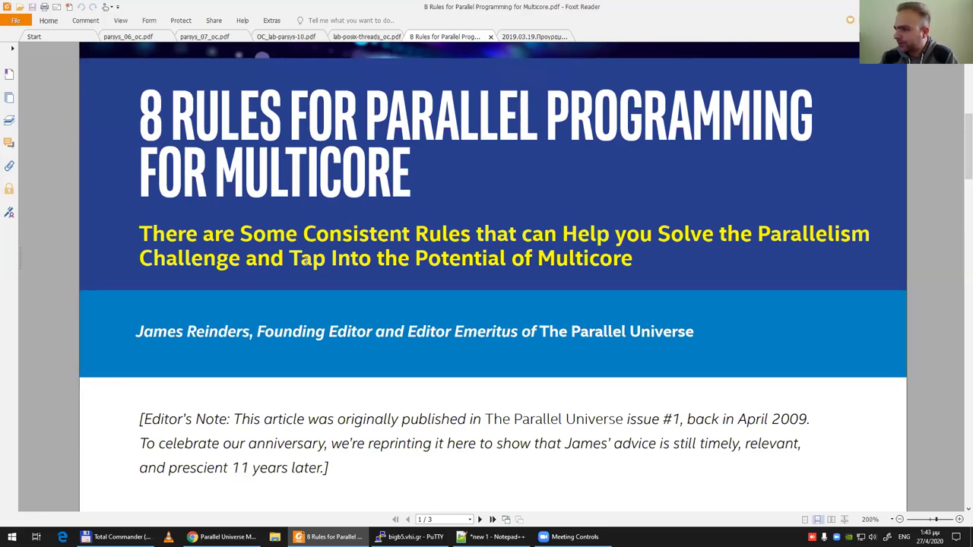
scroll(304, 257, "down", 1)
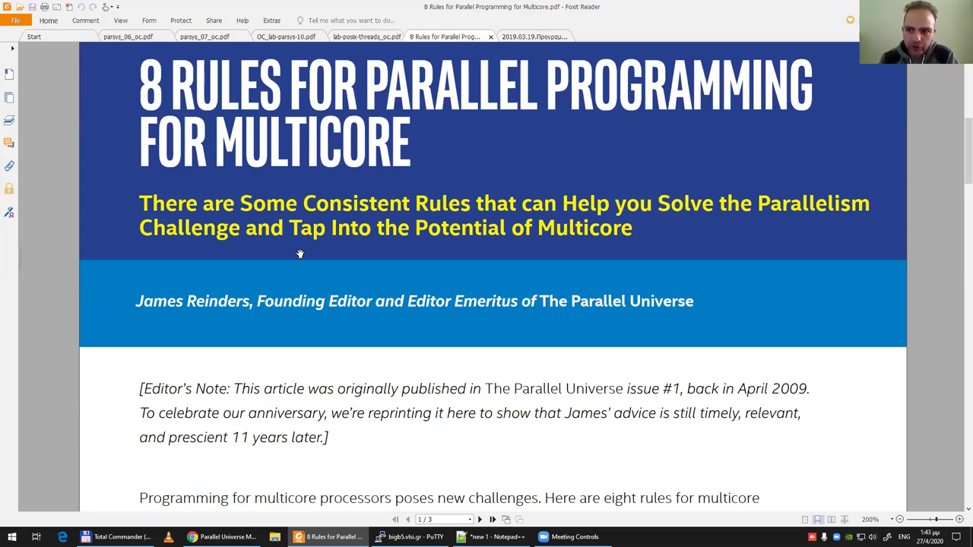
scroll(260, 254, "down", 2)
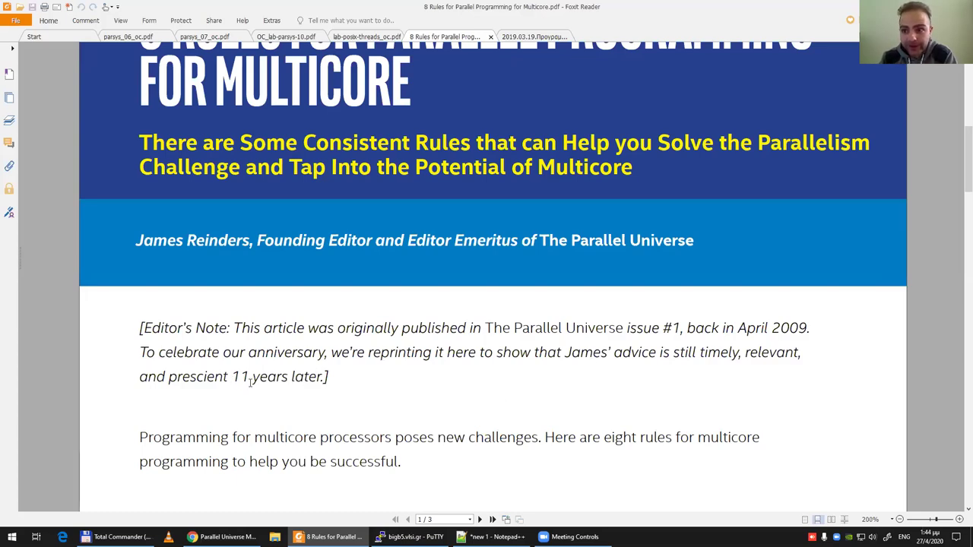
Step: Scroll to page 2 of 3, showing 'Rule 1: Think Parallel' followed by Rule 2
scroll(249, 383, "down", 1)
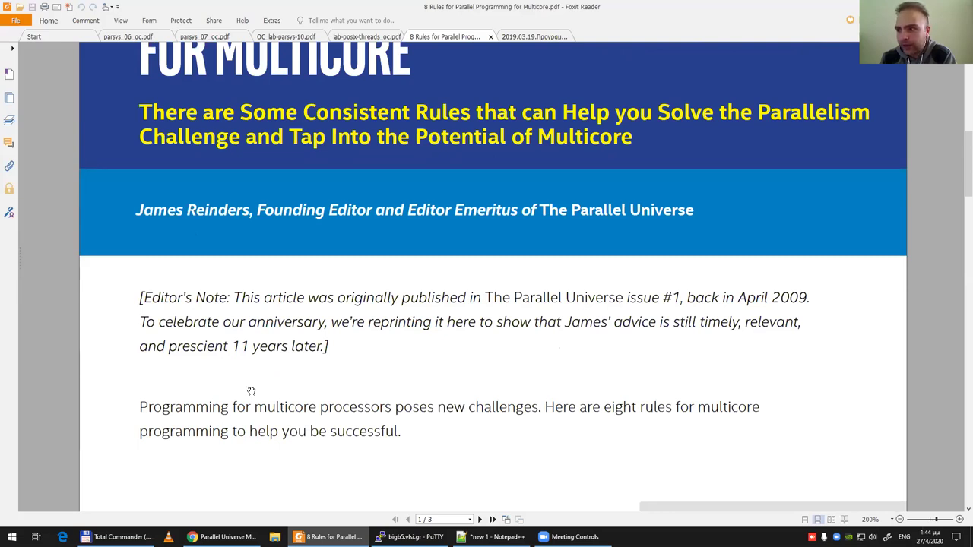
scroll(251, 391, "down", 4)
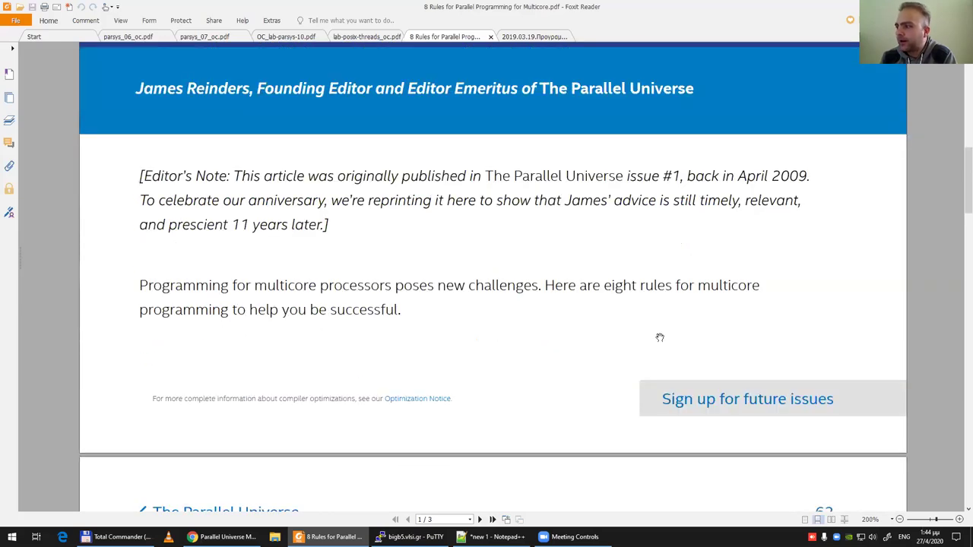
scroll(503, 368, "down", 4)
scroll(503, 368, "down", 4)
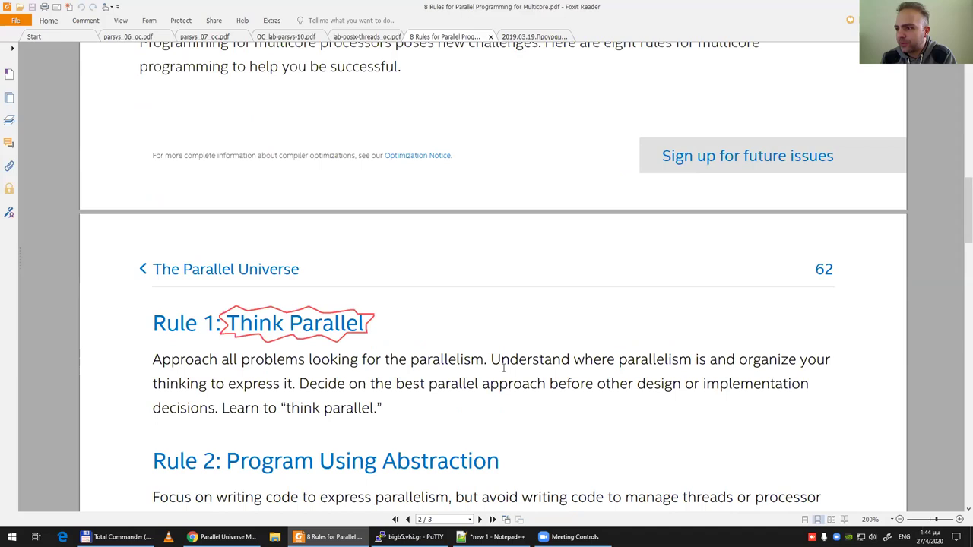
scroll(503, 368, "up", 2)
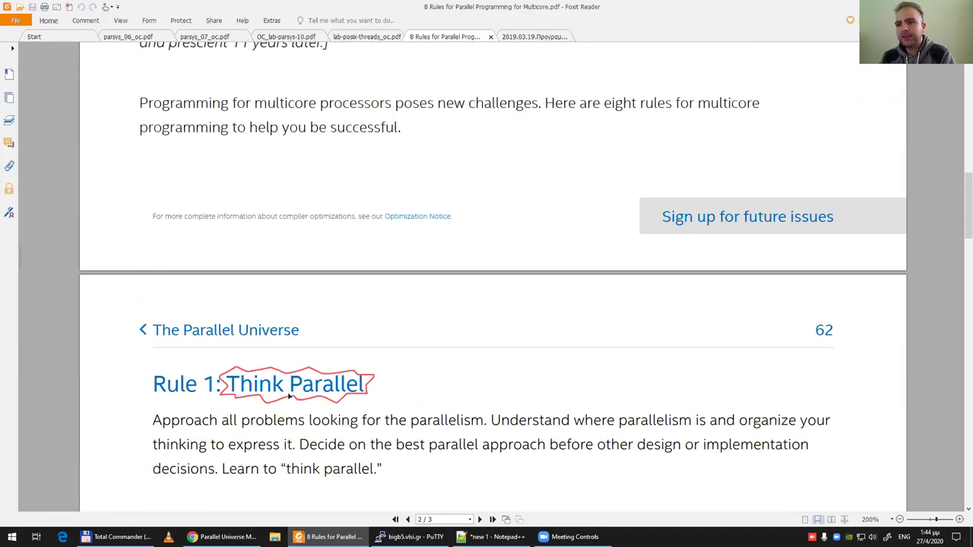
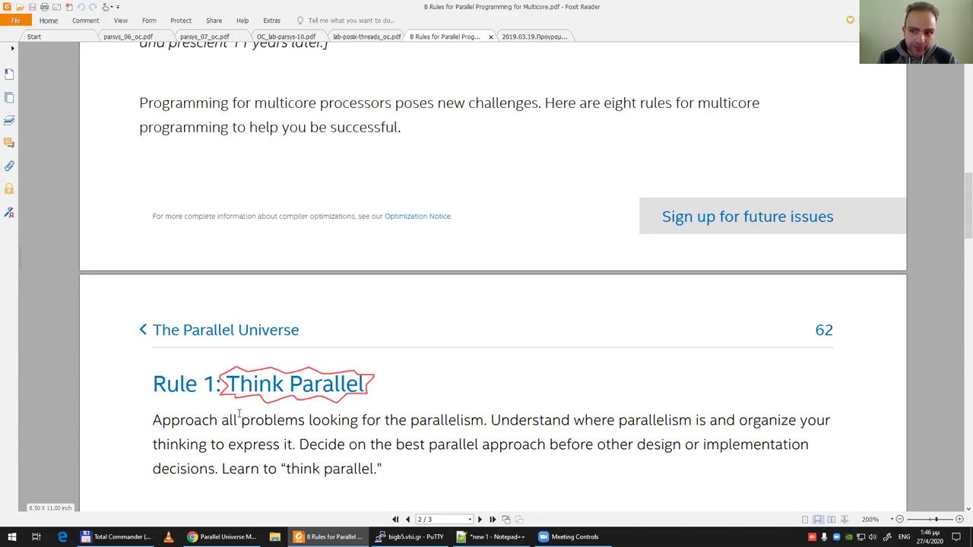
Step: Scroll the 8 Rules PDF until the 'Rule 2: Program Using Abstraction' heading appears below Rule 1
scroll(247, 407, "down", 2)
scroll(250, 401, "up", 1)
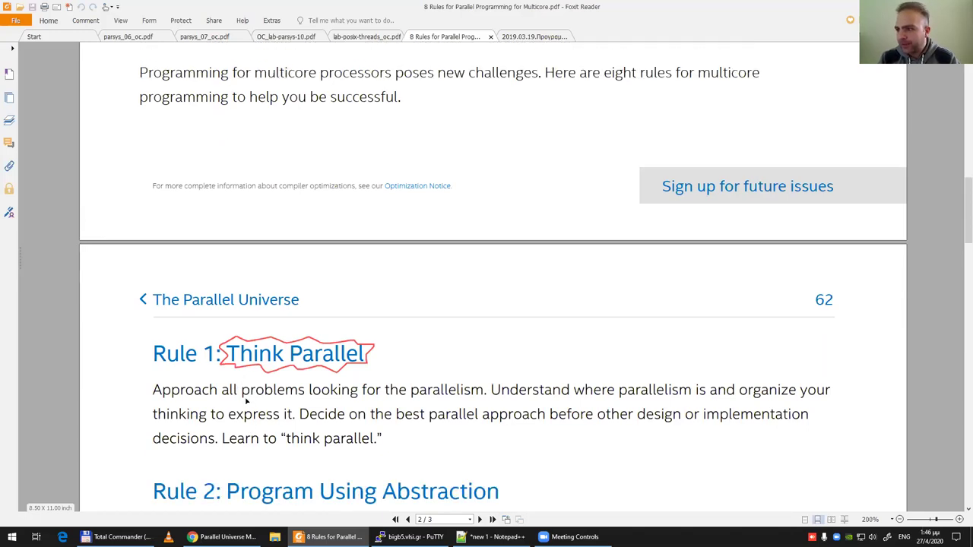
scroll(304, 415, "up", 1)
scroll(298, 426, "down", 1)
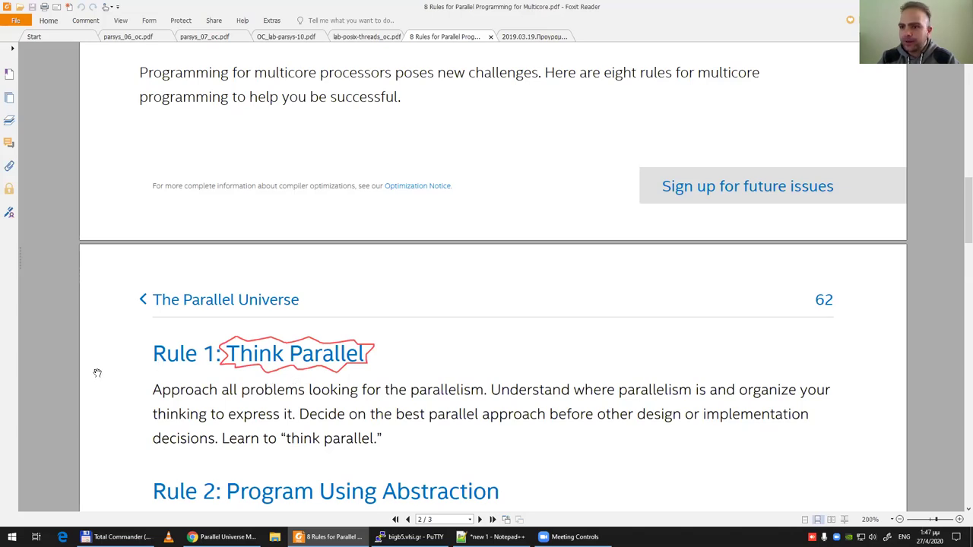
Step: Scroll down on page 62 until the full Rule 2 abstraction paragraph is visible
scroll(70, 395, "down", 3)
scroll(69, 394, "down", 2)
scroll(69, 395, "down", 1)
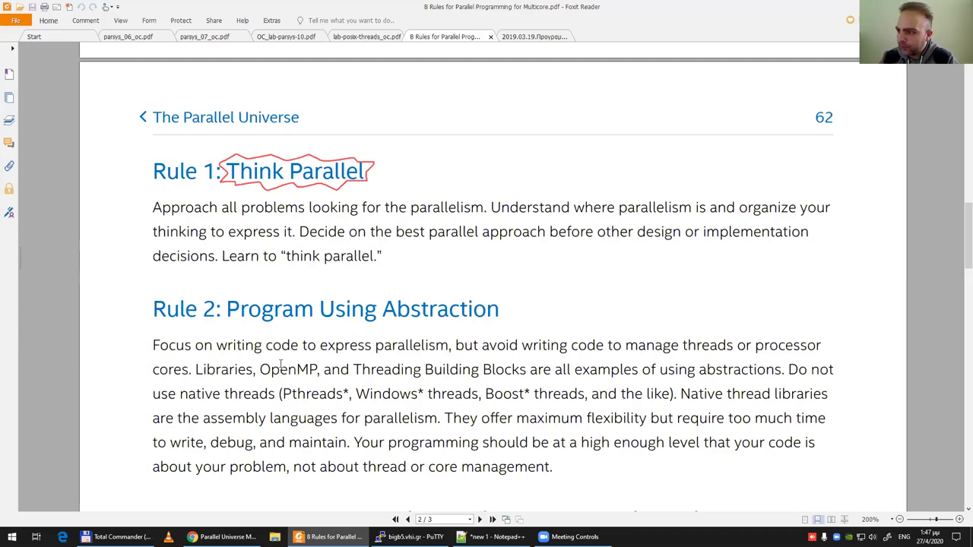
Step: Select the phrase 'Threading Building Blocks' in the Rule 2 paragraph
left_click_drag(354, 371, 522, 372)
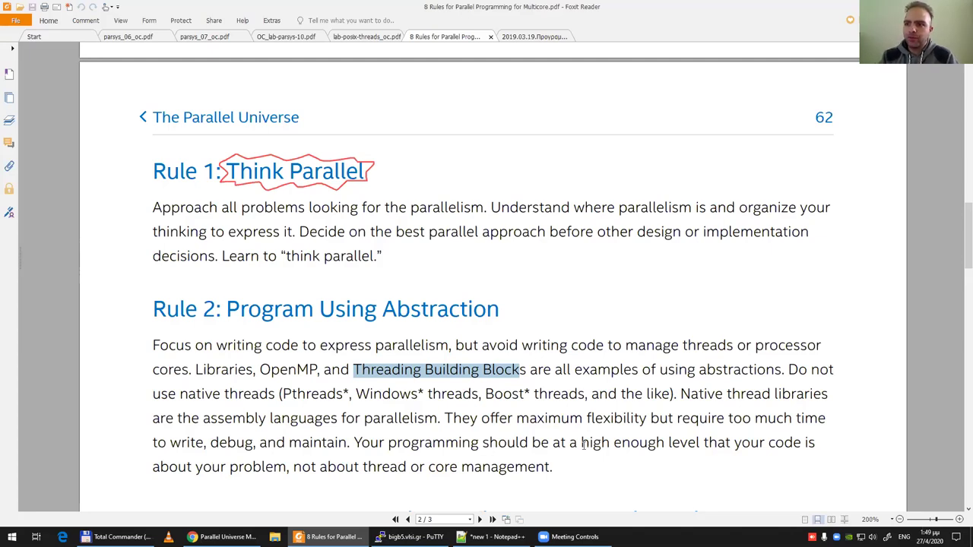
Step: Scroll to show the Rule 3: Program in Tasks (Chores), Not Threads (Cores) paragraph
scroll(585, 453, "down", 3)
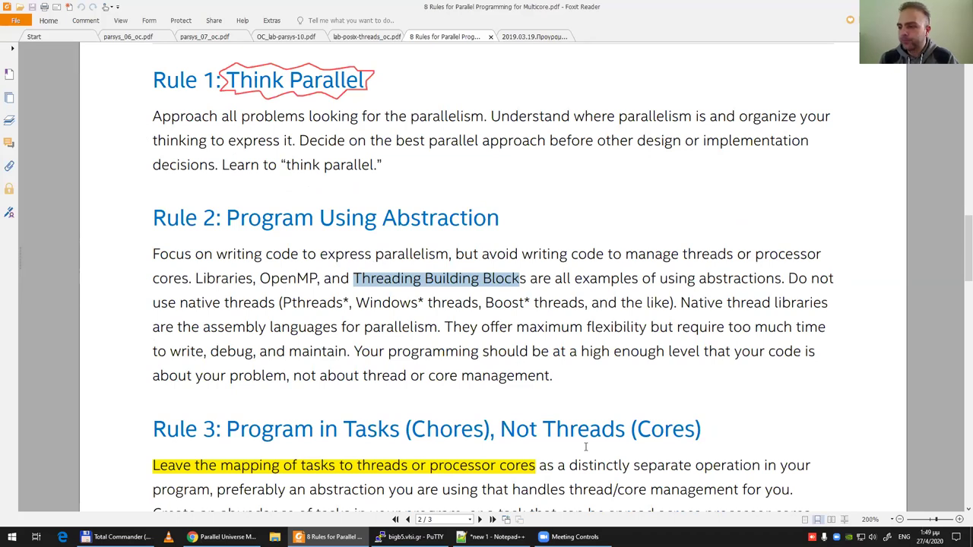
scroll(623, 432, "down", 4)
scroll(523, 393, "up", 1)
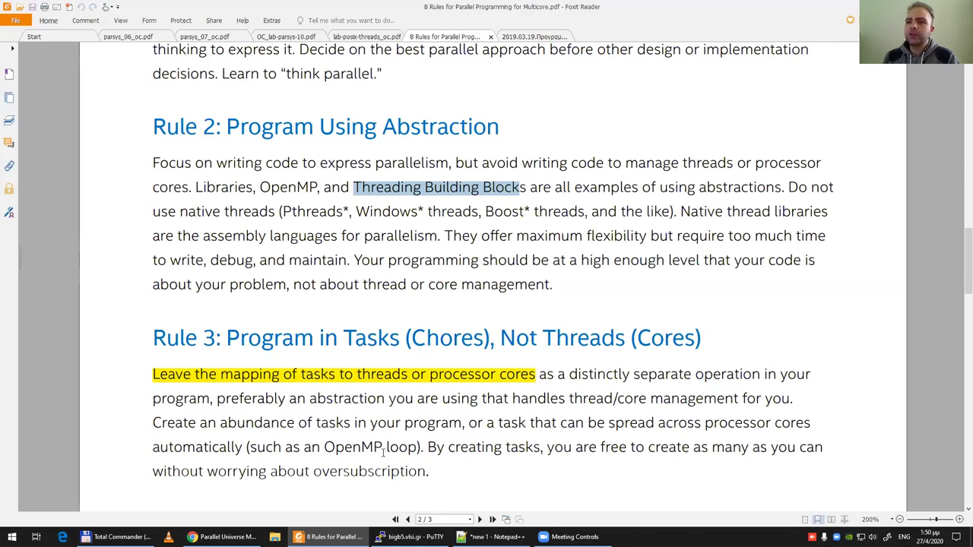
Step: Scroll down to Rule 4: Design with the Option to Turn Concurrency Off
scroll(383, 453, "down", 3)
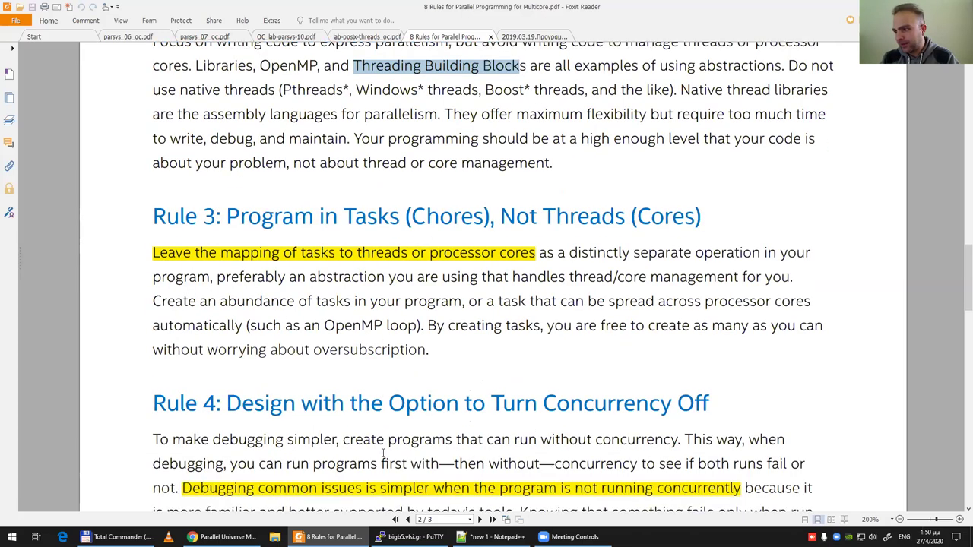
scroll(383, 453, "down", 2)
scroll(383, 454, "down", 2)
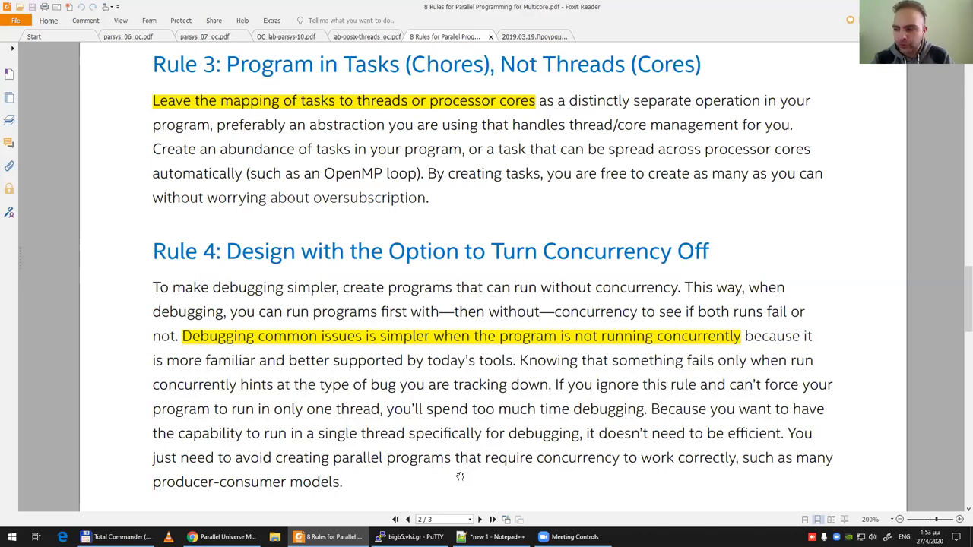
Step: Scroll past the page break to Rule 5: Avoid Using Locks on page 63
scroll(526, 416, "down", 2)
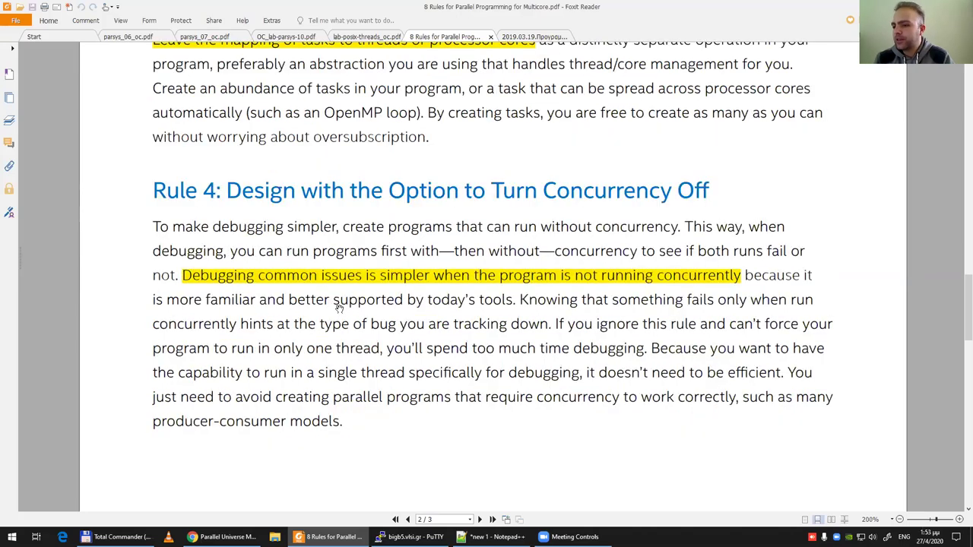
scroll(340, 307, "down", 10)
scroll(312, 308, "down", 3)
scroll(306, 313, "up", 3)
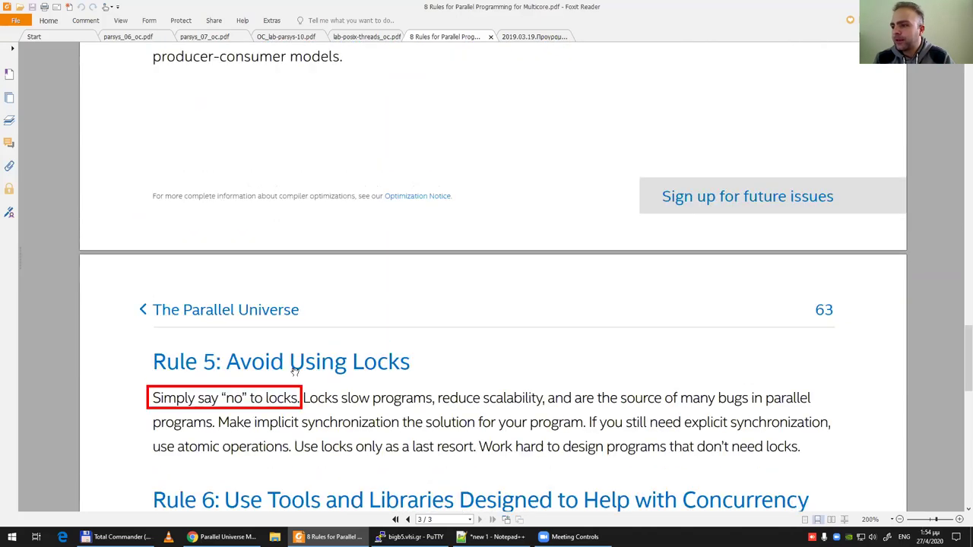
scroll(295, 371, "up", 1)
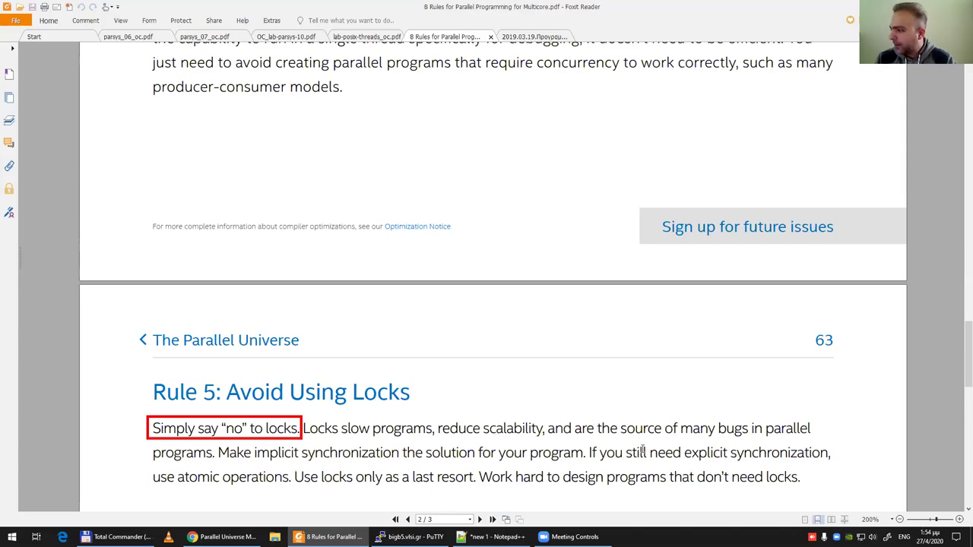
Step: Select and then deselect 'source of many bugs' in Rule 5, then scroll to Rule 6
left_click_drag(617, 430, 744, 429)
left_click(700, 409)
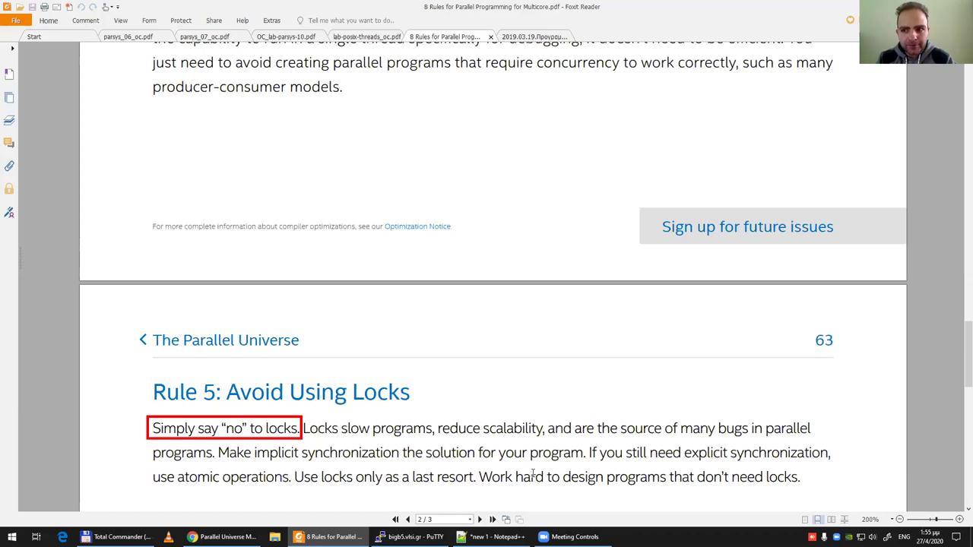
scroll(533, 472, "down", 4)
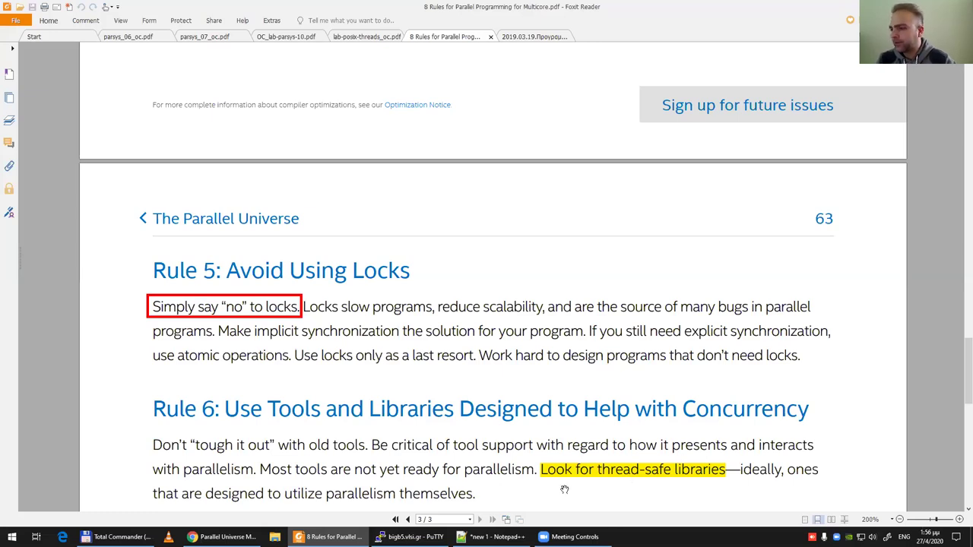
Step: Scroll to Rule 7: Use Scalable Memory Allocators and its red malloc() note, with Rule 8 below
scroll(565, 485, "down", 3)
scroll(565, 485, "down", 1)
scroll(565, 485, "down", 1)
scroll(565, 485, "down", 3)
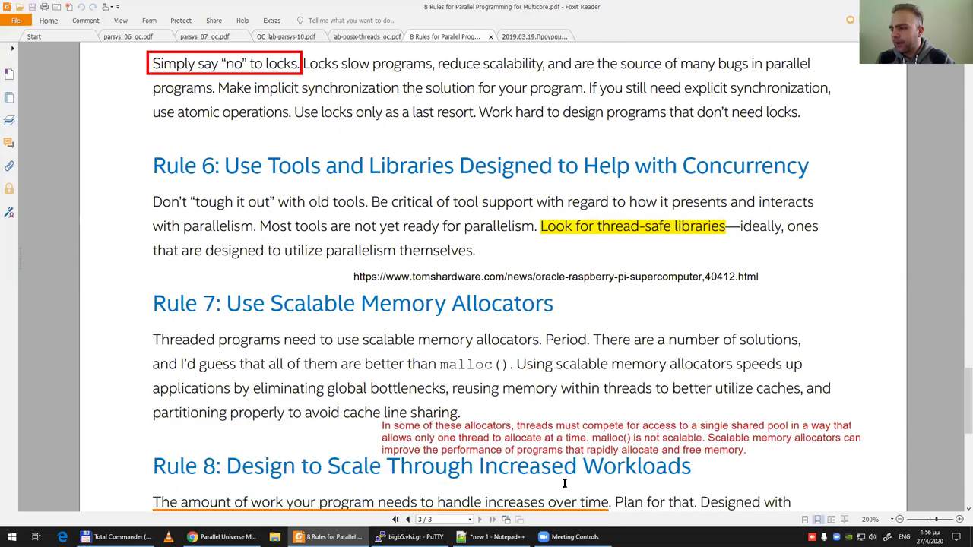
scroll(555, 479, "up", 2)
scroll(538, 470, "up", 2)
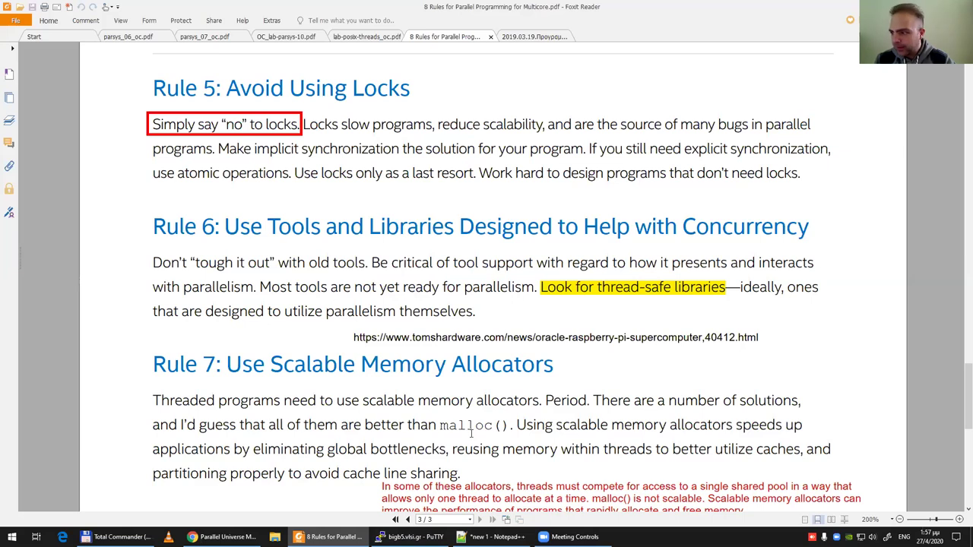
scroll(475, 438, "down", 1)
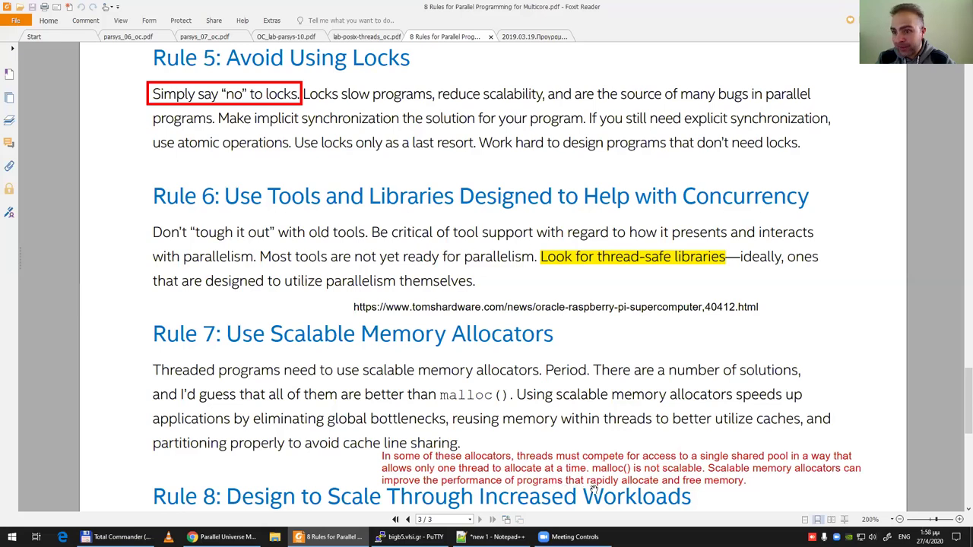
mouse_move(599, 489)
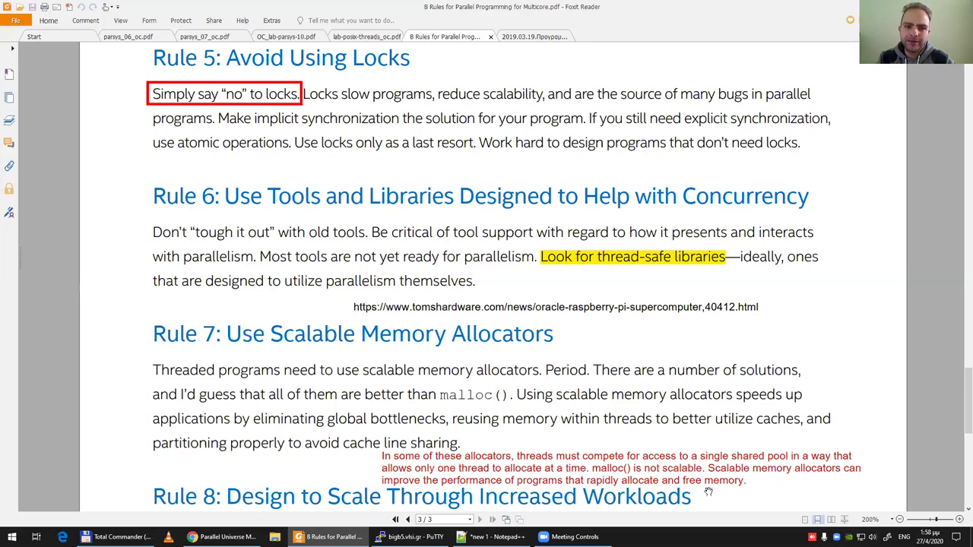
mouse_move(707, 492)
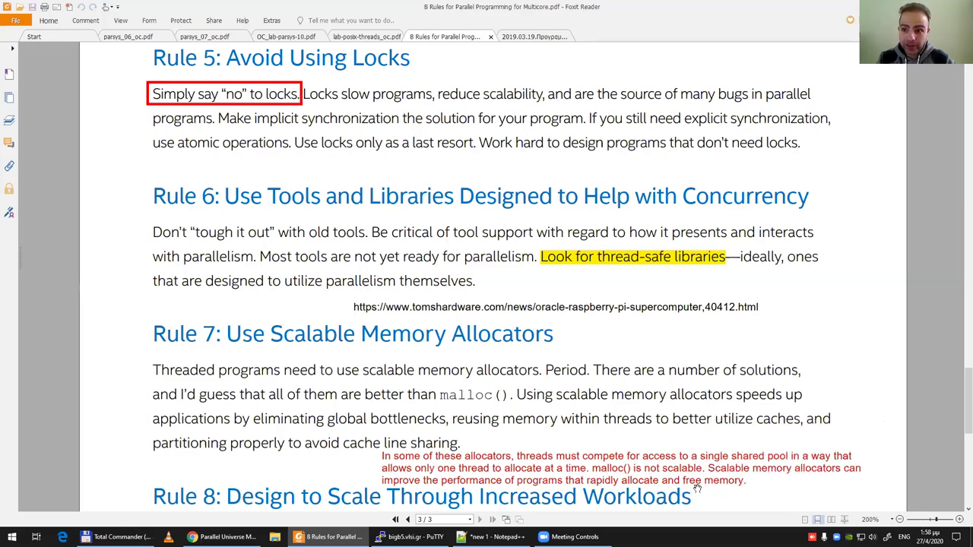
Step: Move down to the closing 'Getting the Most Out of Multicore Processors' section, ending 'take them to heart.'
scroll(509, 395, "down", 2)
scroll(509, 395, "down", 1)
scroll(508, 395, "down", 1)
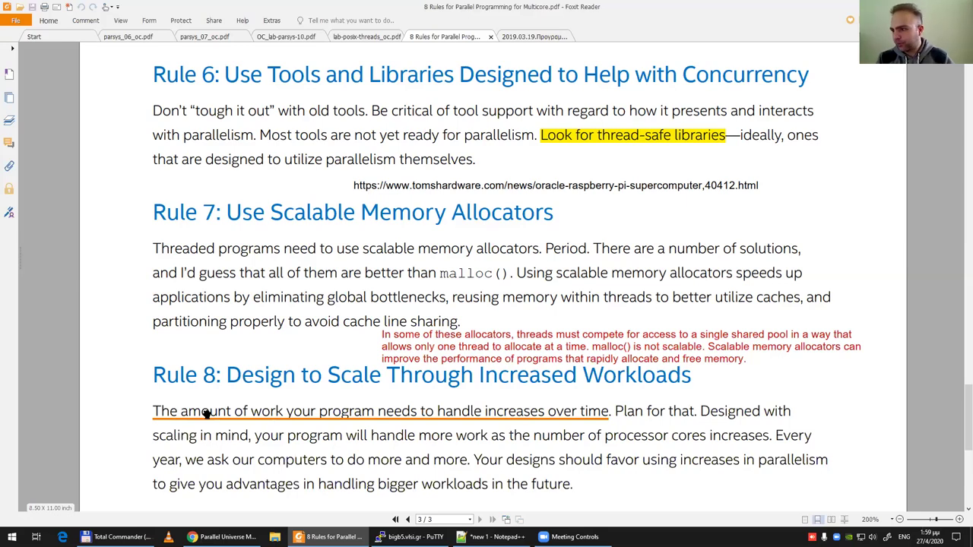
scroll(206, 413, "down", 5)
scroll(206, 413, "down", 2)
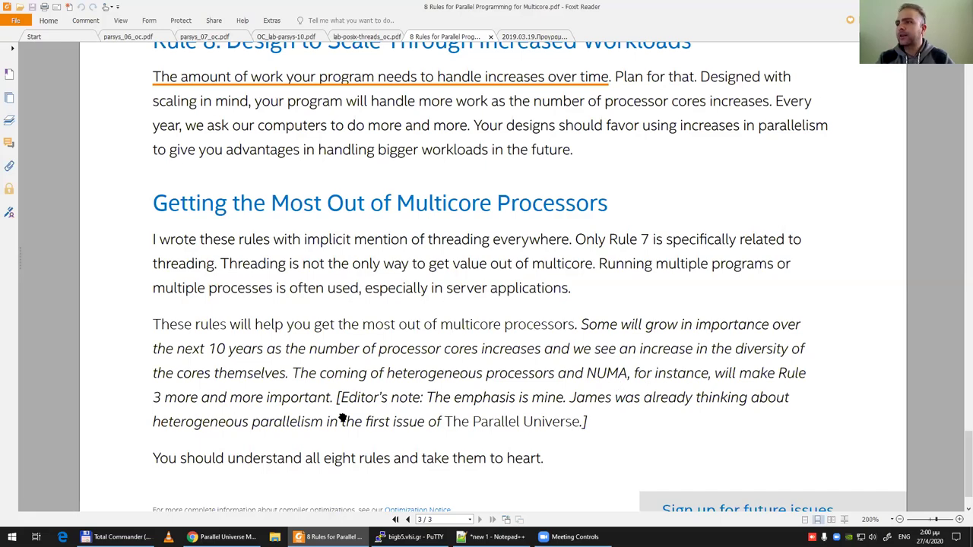
scroll(342, 418, "up", 5)
scroll(338, 420, "up", 2)
scroll(332, 419, "up", 3)
scroll(330, 422, "up", 2)
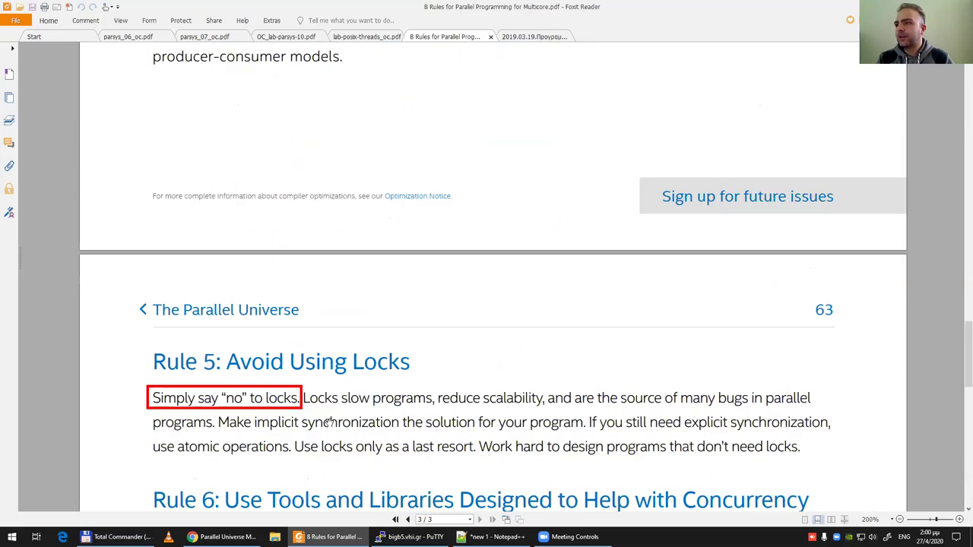
scroll(329, 423, "up", 5)
scroll(329, 422, "up", 2)
scroll(334, 355, "up", 2)
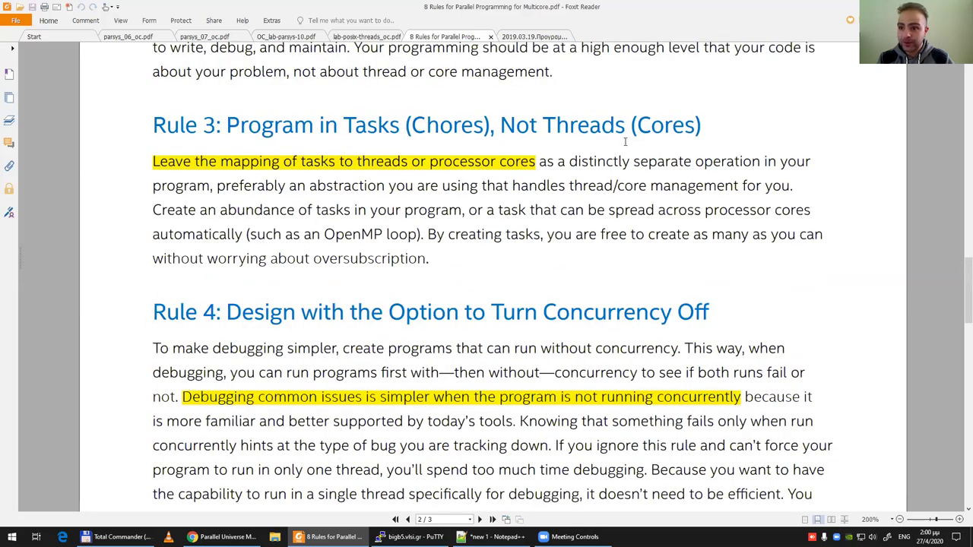
left_click_drag(961, 292, 958, 475)
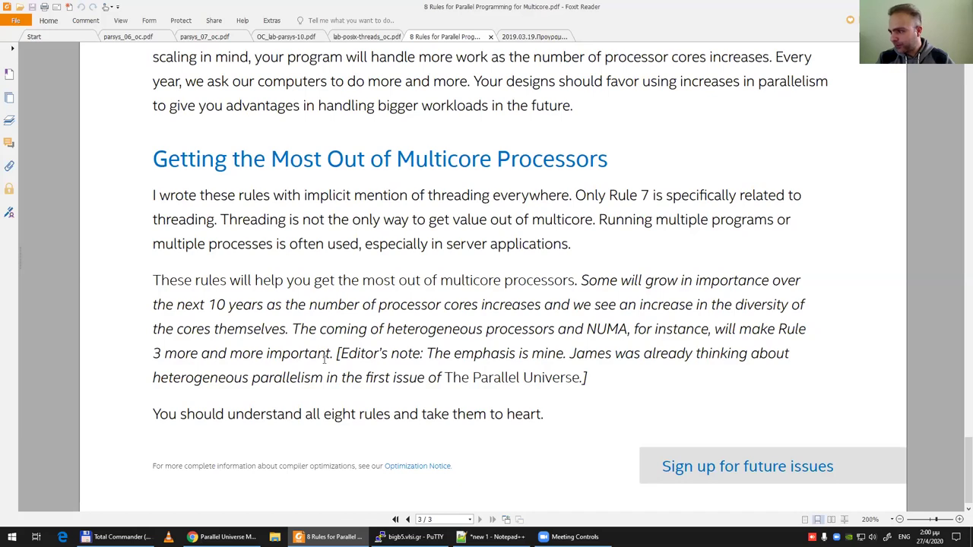
scroll(406, 431, "down", 1)
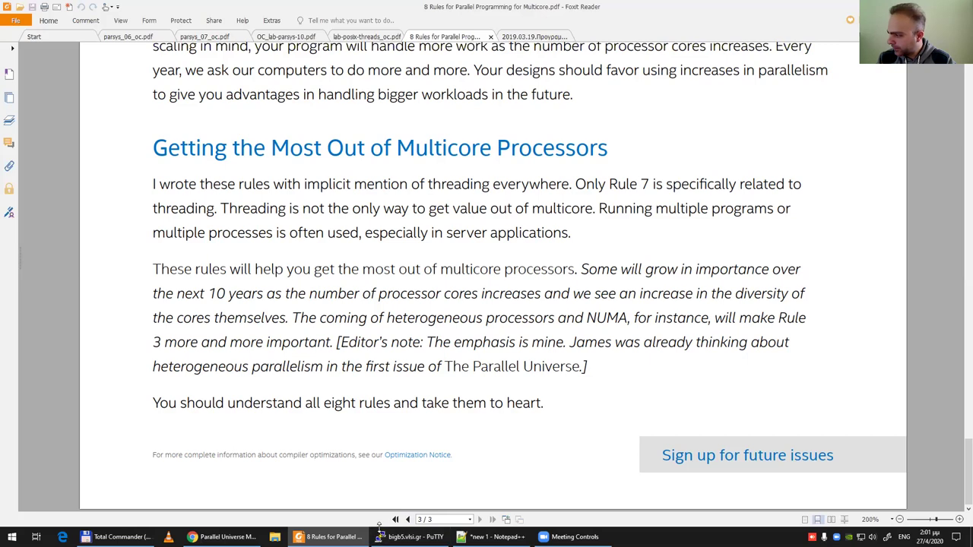
Step: In Chrome, load arch.ece.uowm.gr/ilottery/teacher.php and open the empty Actives draws list
left_click(251, 532)
left_click(137, 8)
type("arc")
key("Right")
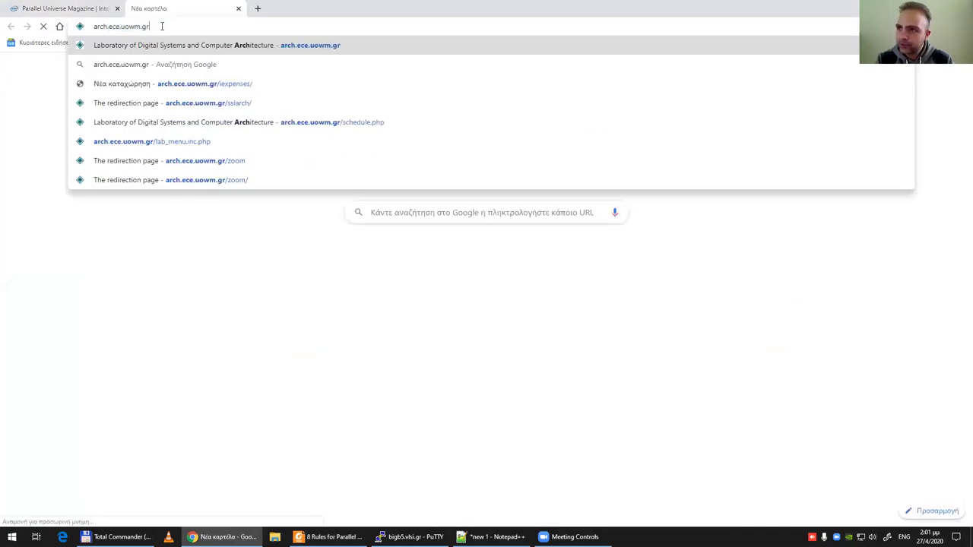
type("/i")
key("Return")
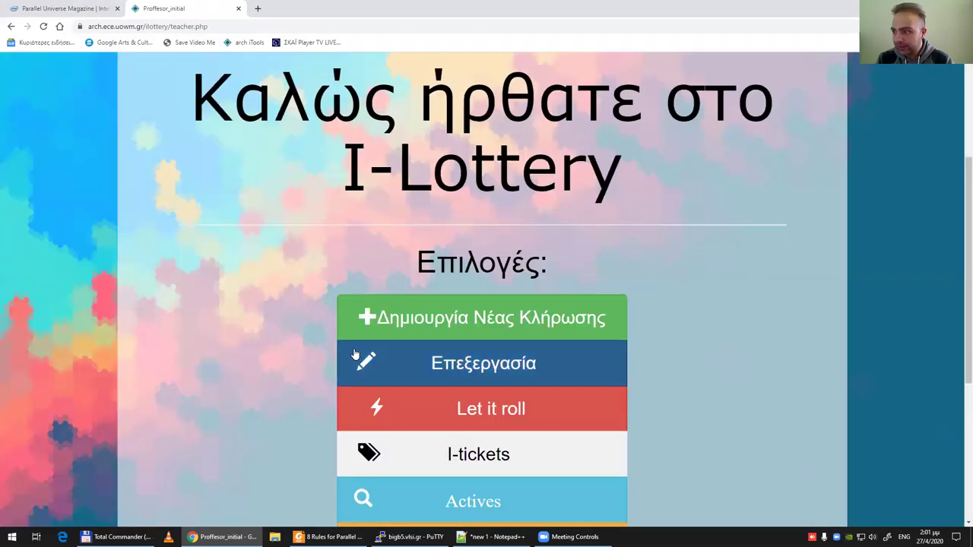
scroll(362, 369, "down", 2)
left_click(434, 348)
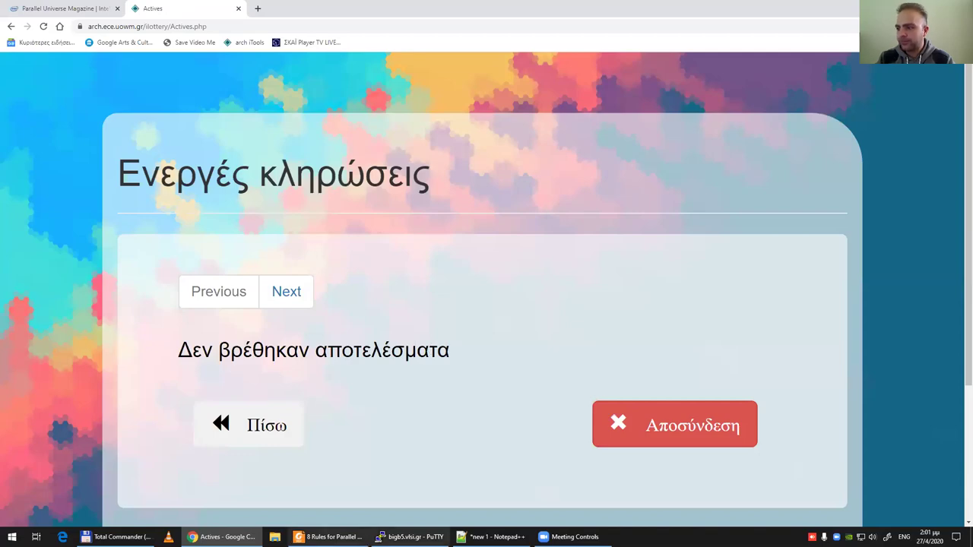
Step: In PuTTY, run 'crontab -l | grep php' to list the php cron jobs
key("alt+Tab")
type("crontab -l | grep php")
key("Return")
Step: Copy the if_active.php cron command and run it by hand, activating ΠΑΡΣΥΣ Διαλέξεις 01-06 (login)
key("ctrl+c")
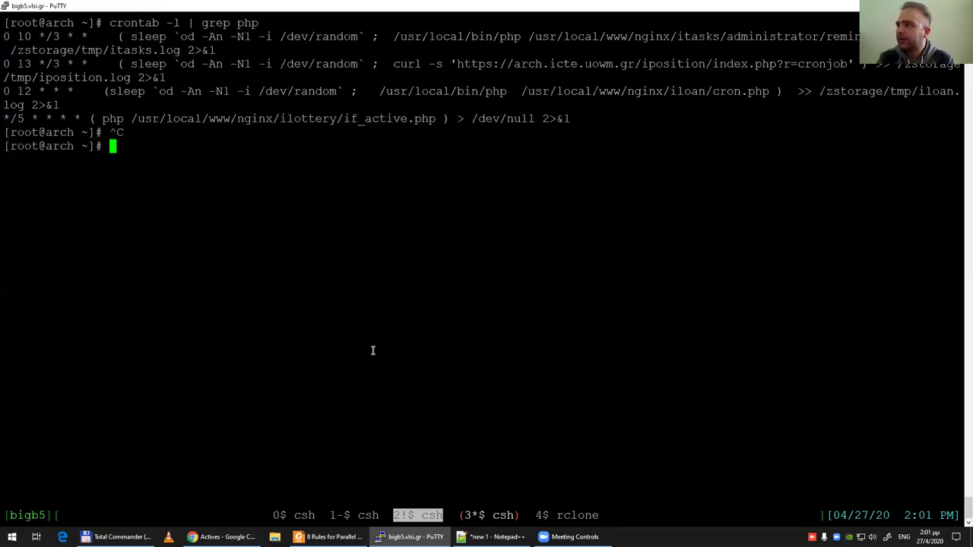
mouse_move(105, 118)
left_mouse_down()
mouse_move(363, 107)
mouse_move(434, 119)
left_mouse_up()
key("Return")
key("ctrl+l")
key("shift+Insert")
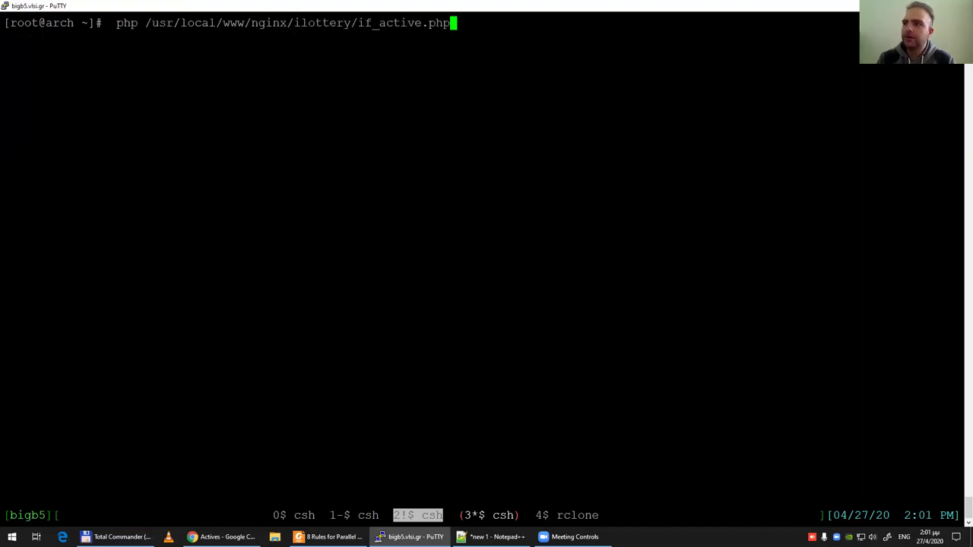
key("Return")
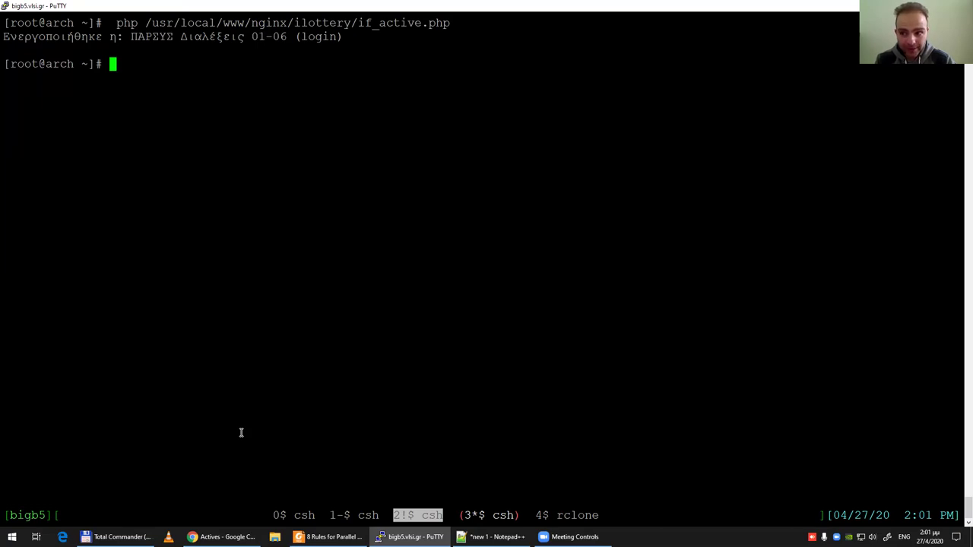
left_click(223, 537)
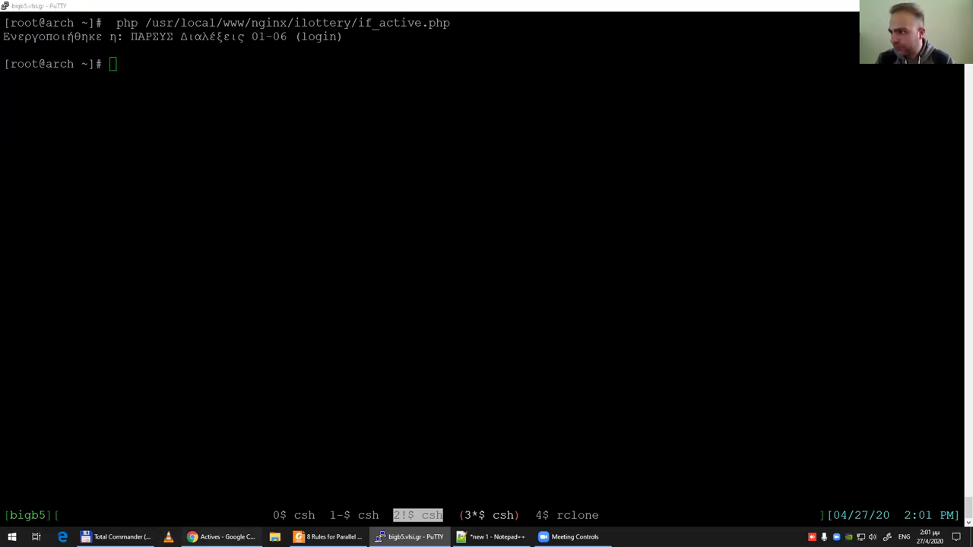
Step: Reload the Actives draws page, confirming form resubmission, and scroll the list for the new draw
key("F5")
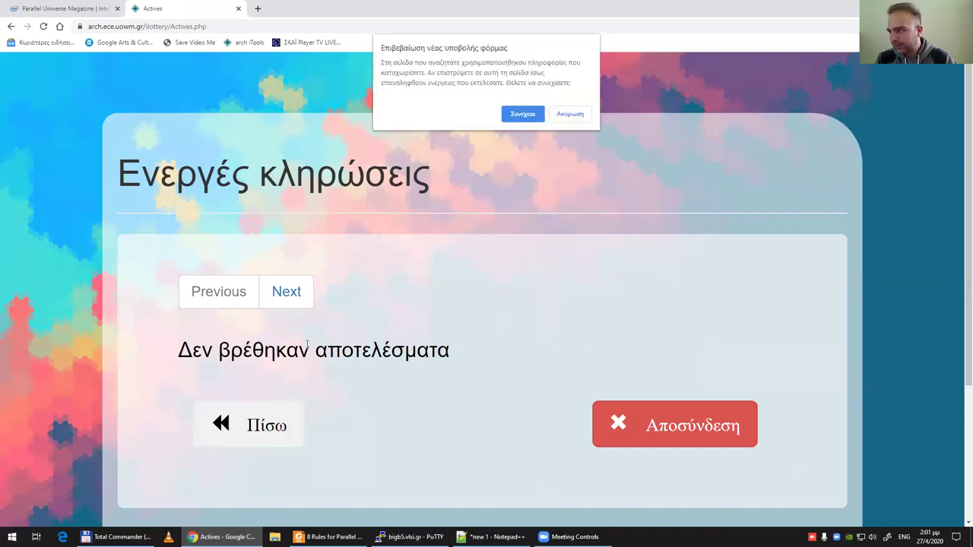
left_click(517, 115)
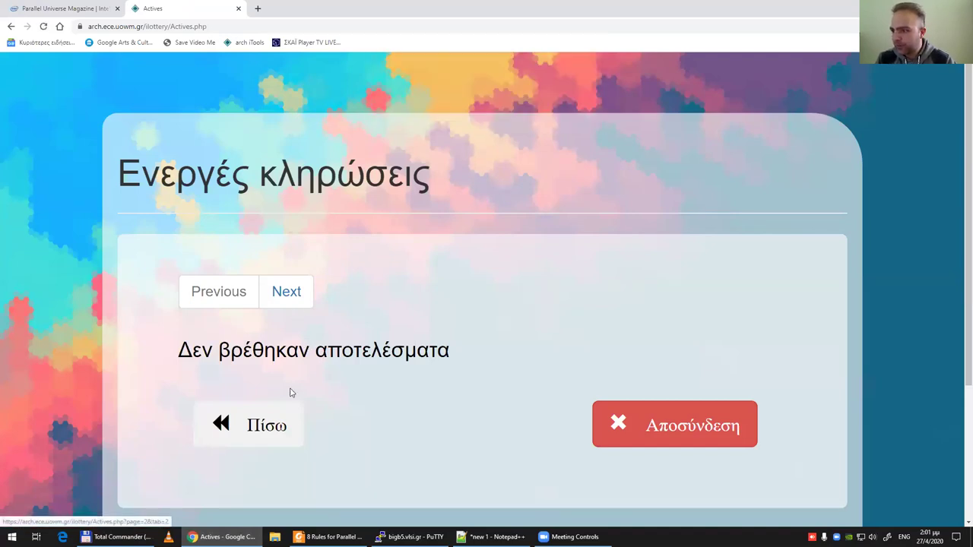
scroll(334, 398, "down", 2)
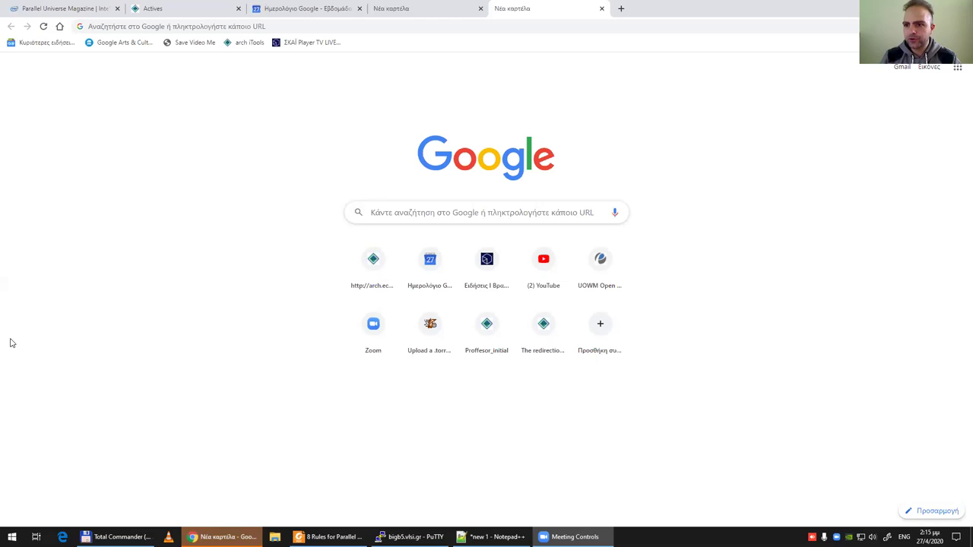
Step: Load the lab_menu.inc.php link menu, briefly visit i-timeslots, then open the I-Lottery teacher page
left_click(161, 25)
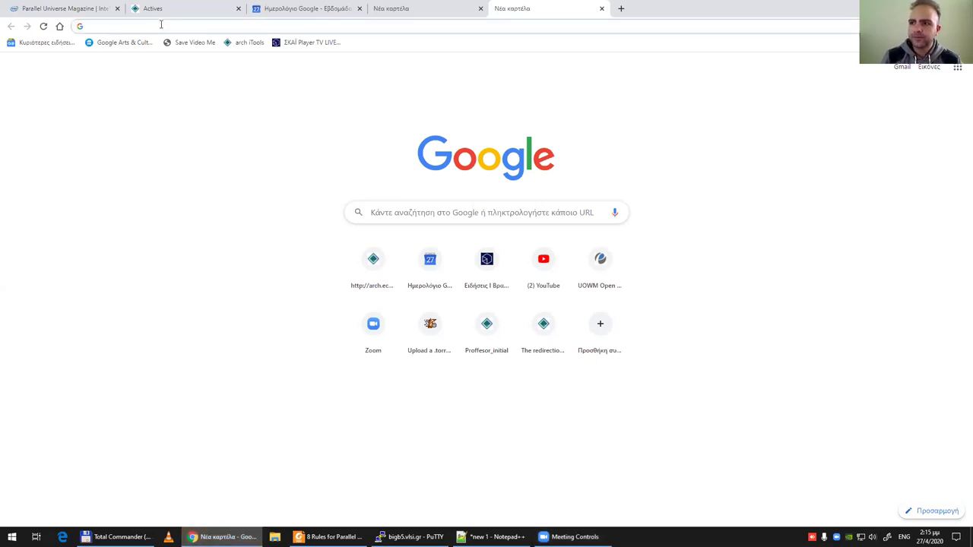
left_click(59, 27)
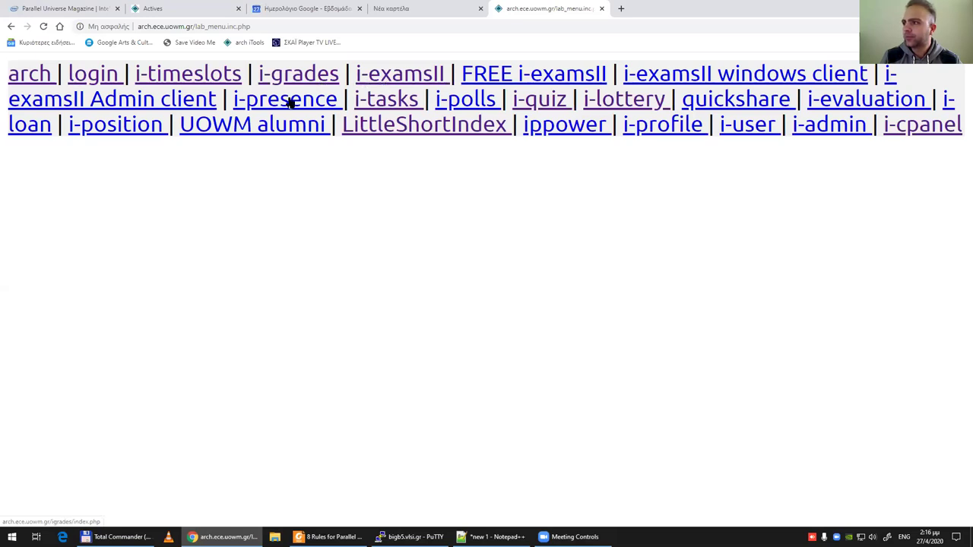
left_click(152, 74)
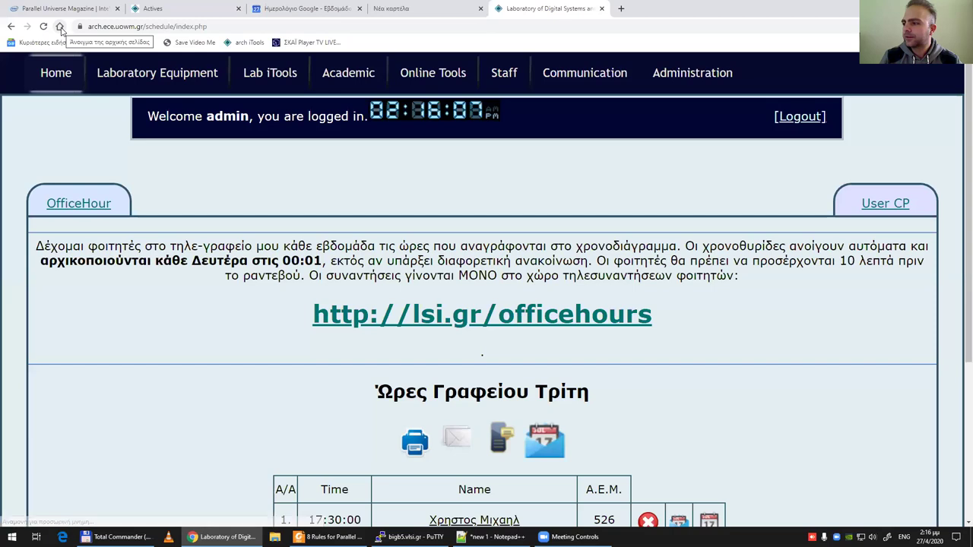
left_click(60, 27)
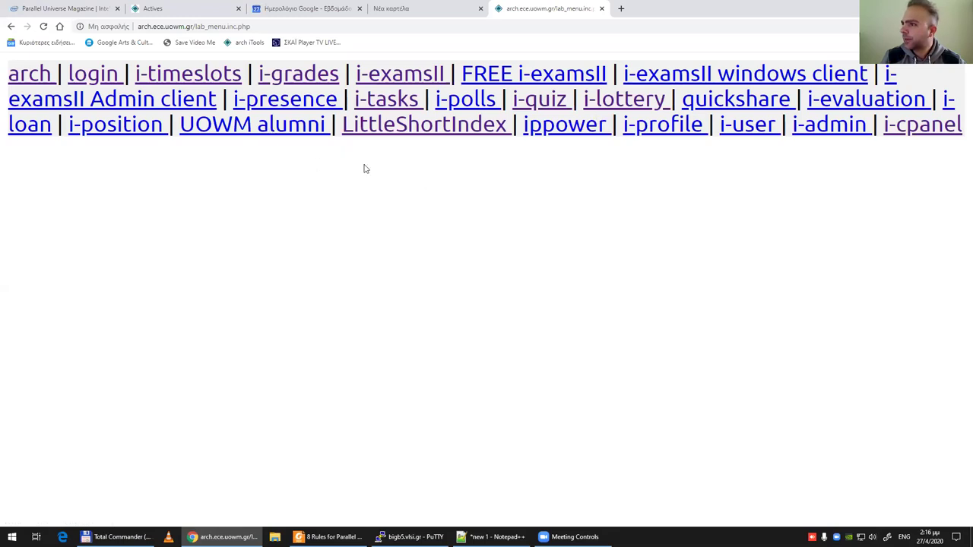
left_click(624, 103)
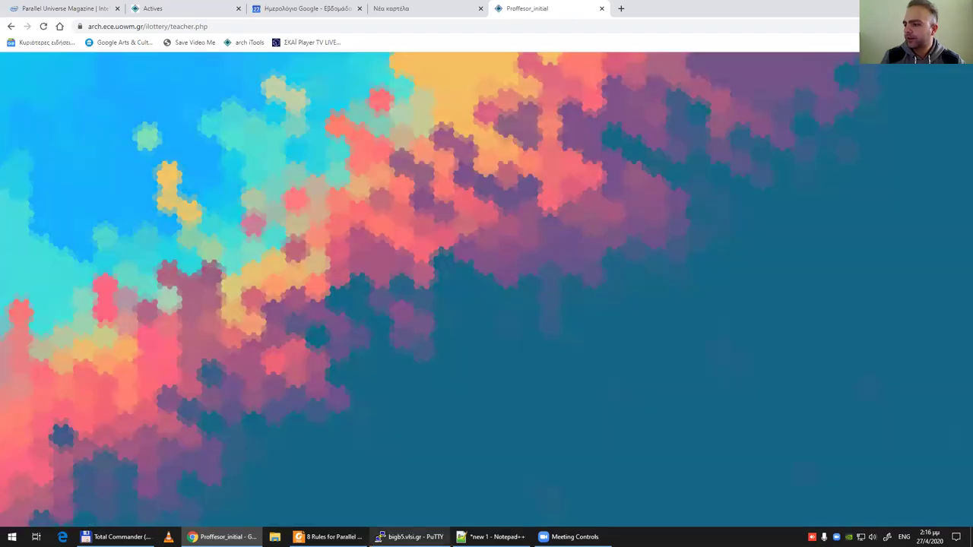
Step: Rerun the if_active.php script from shell history in PuTTY, then return to Chrome
key("alt+Tab")
key("Up")
key("Up")
key("Down")
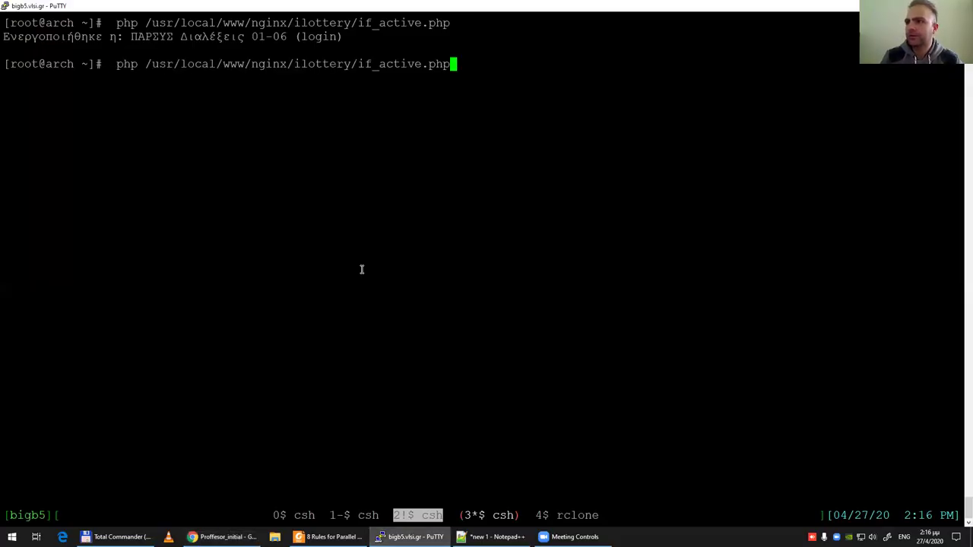
key("Return")
key("alt+Tab")
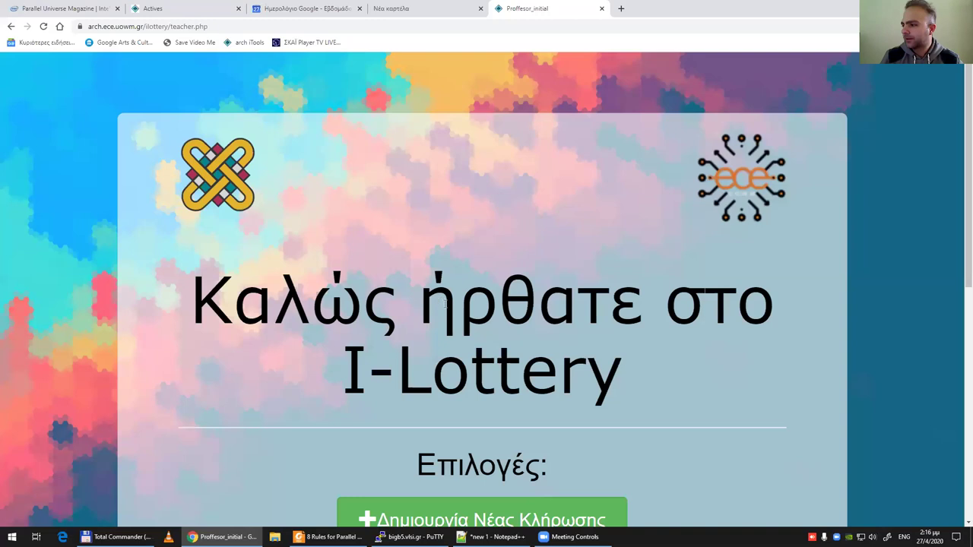
Step: Run the 'ΠΑΡΣΥΣ Διαλέξεις 01-06 (login)' lottery draw from Let it roll, then return to PuTTY
scroll(445, 302, "down", 3)
key("ctrl+minus")
key("ctrl+minus")
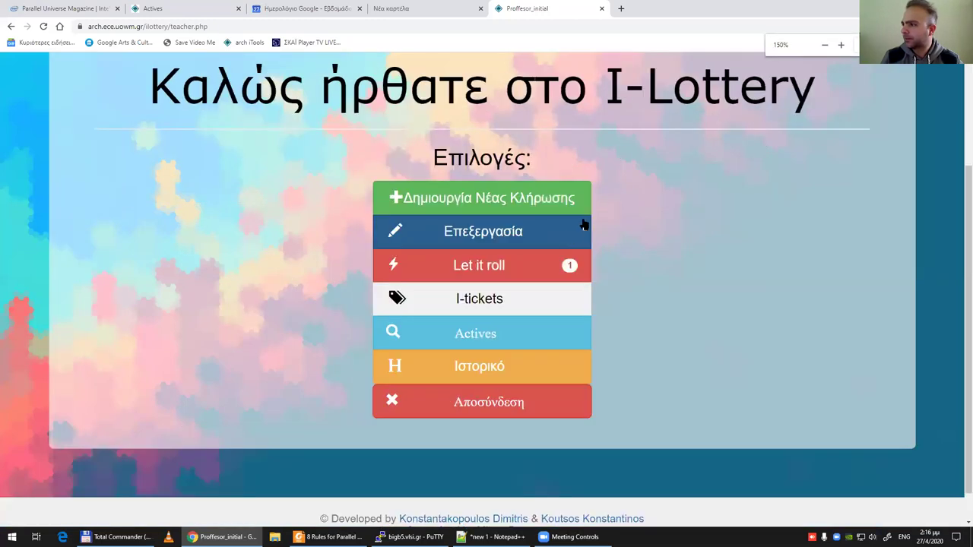
left_click(875, 25)
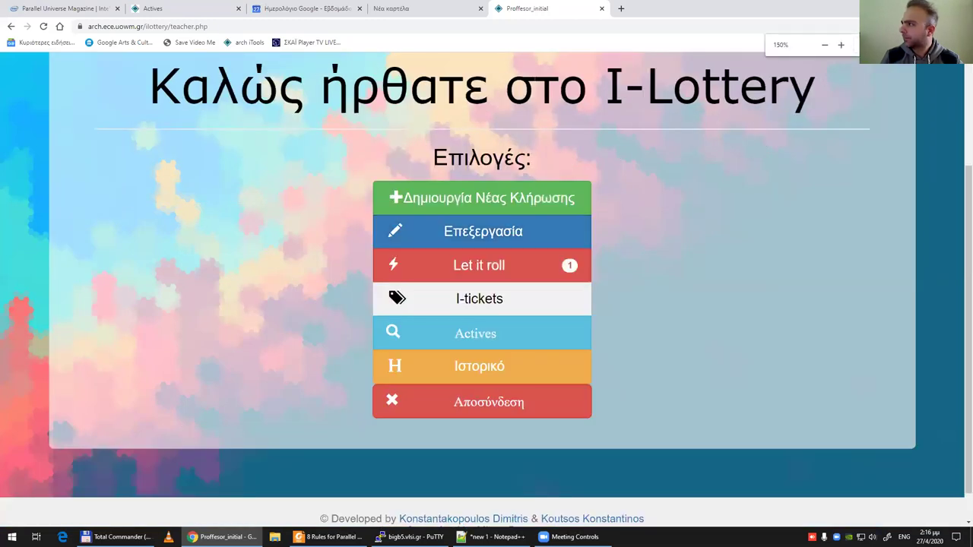
key("ctrl+0")
left_click(479, 298)
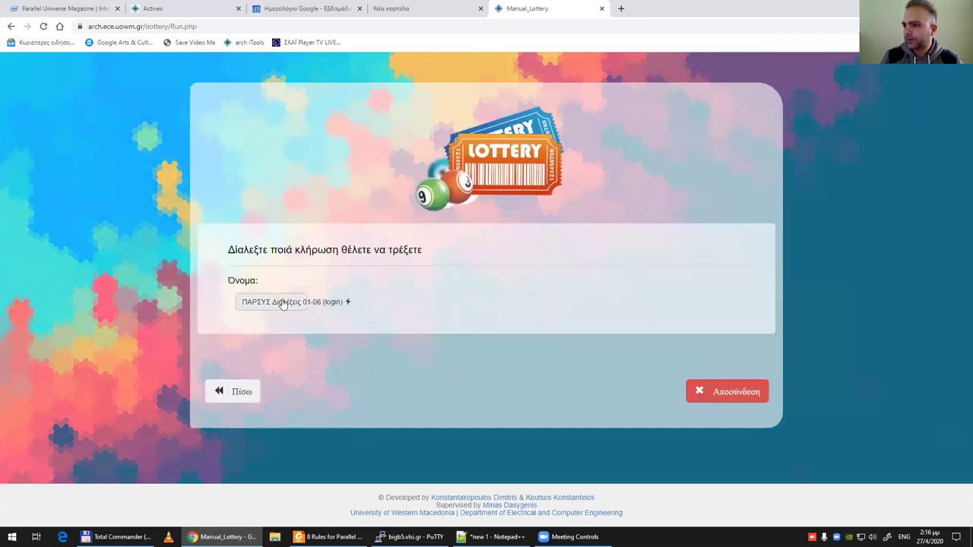
left_click(282, 303)
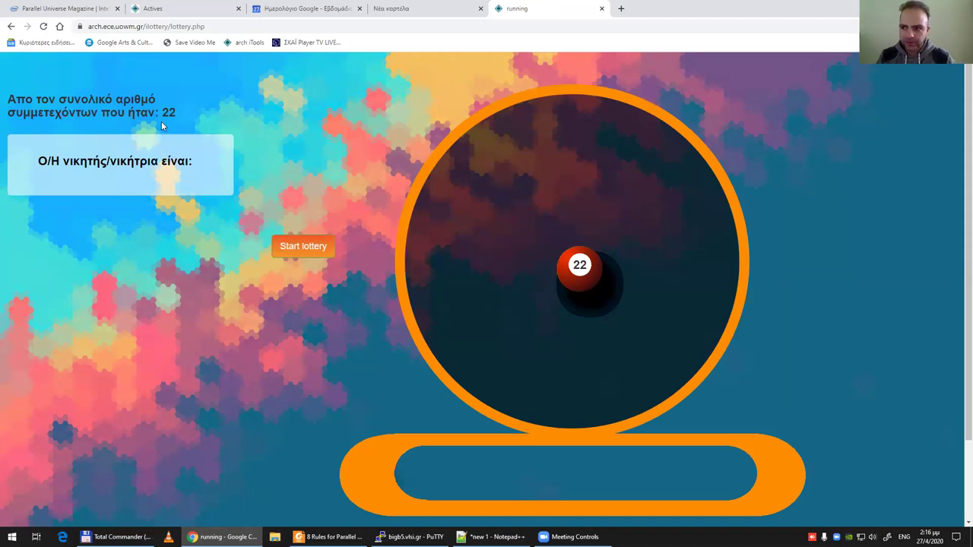
left_click(308, 247)
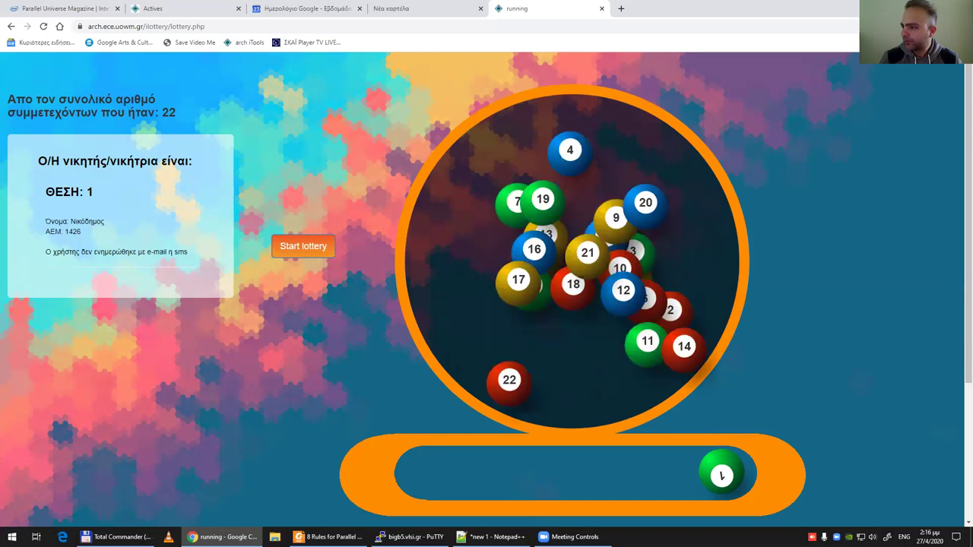
key("alt+Tab")
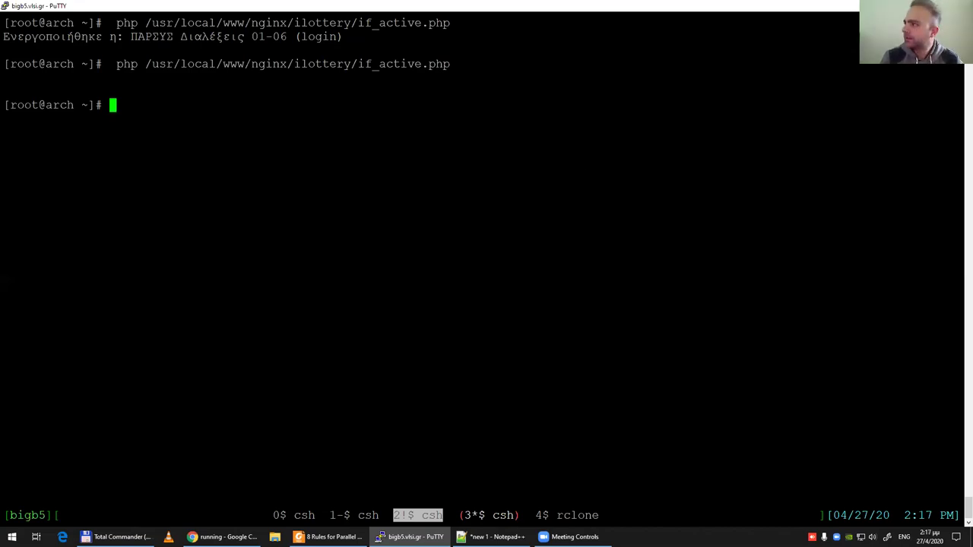
Step: Show the empty Windows desktop and launch i-examsII from its desktop icon
key("alt+Tab")
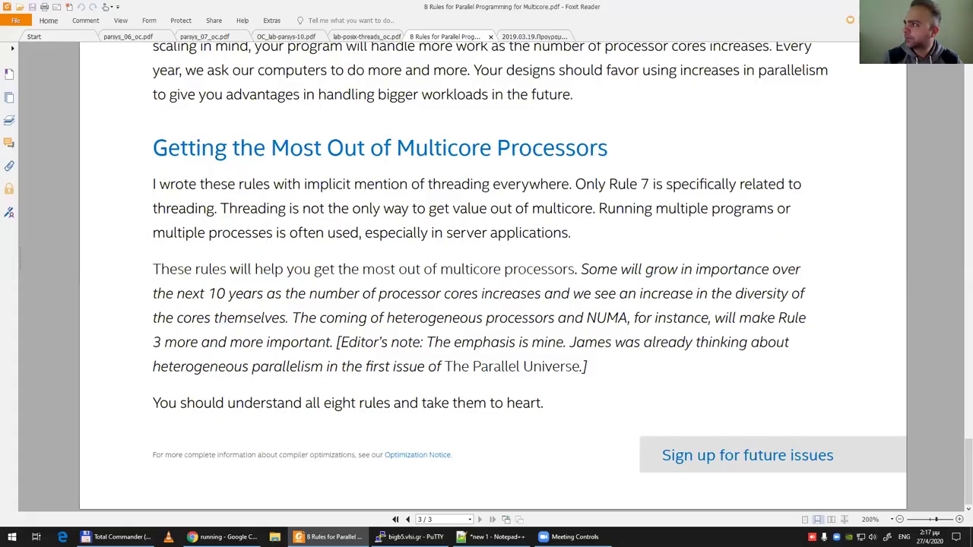
key("alt+Tab")
key("super+d")
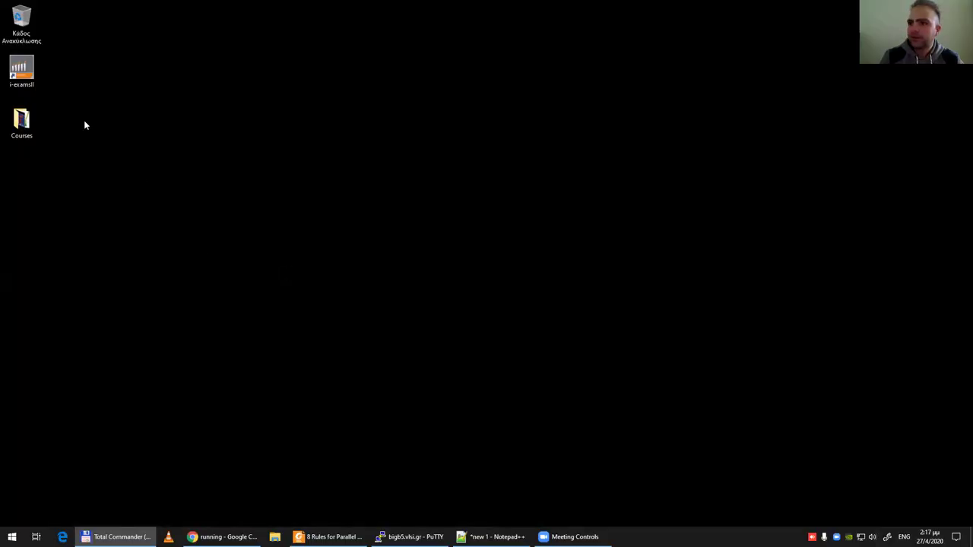
double_click(28, 74)
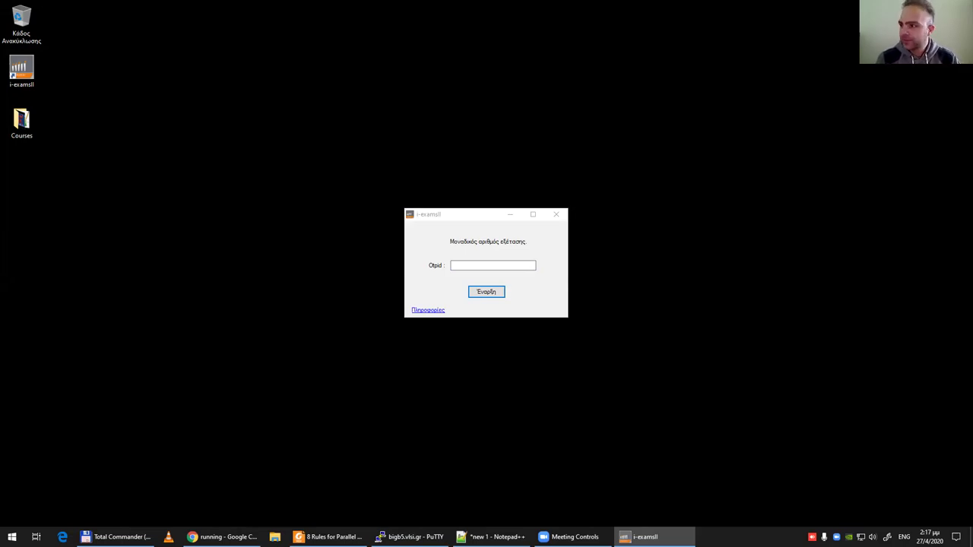
Step: Enter the unique exam number in the Otpid field and start the exam
left_click(462, 264)
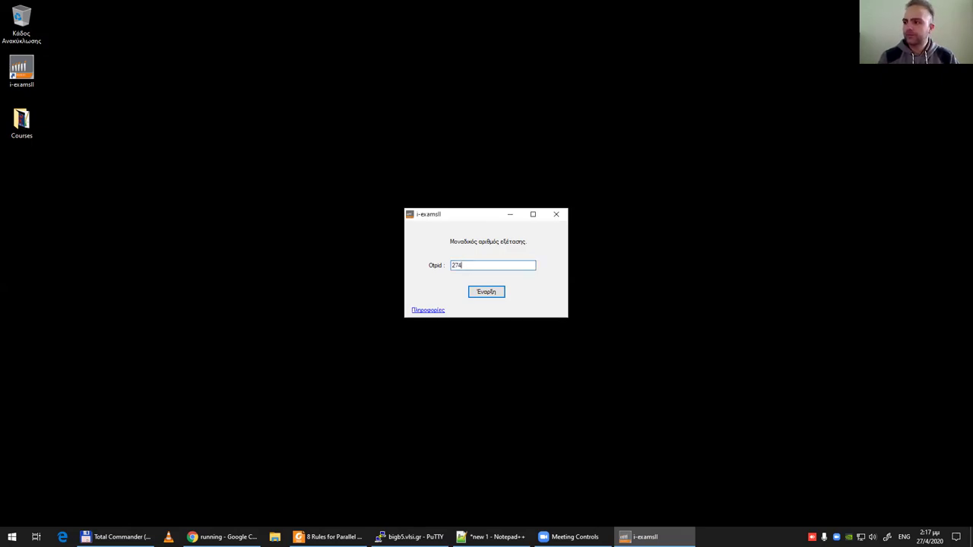
key("Return")
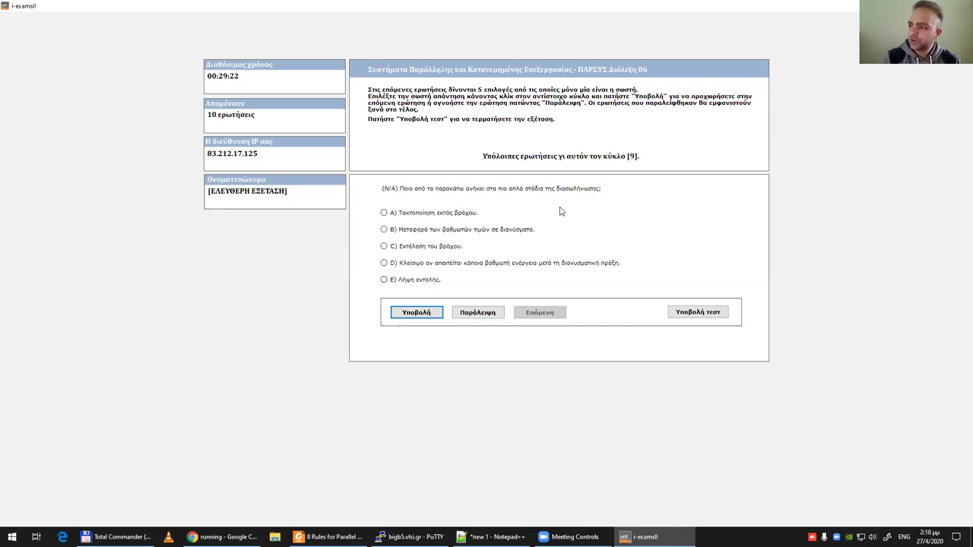
Step: Answer the first question with E, then submit B) SISD for the shared-memory classification question
left_click(384, 279)
key("Return")
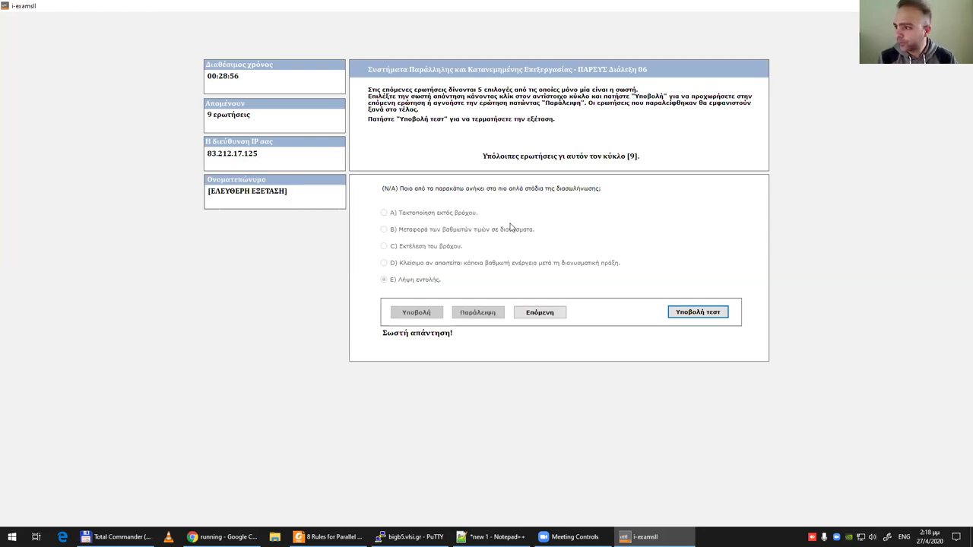
left_click(547, 312)
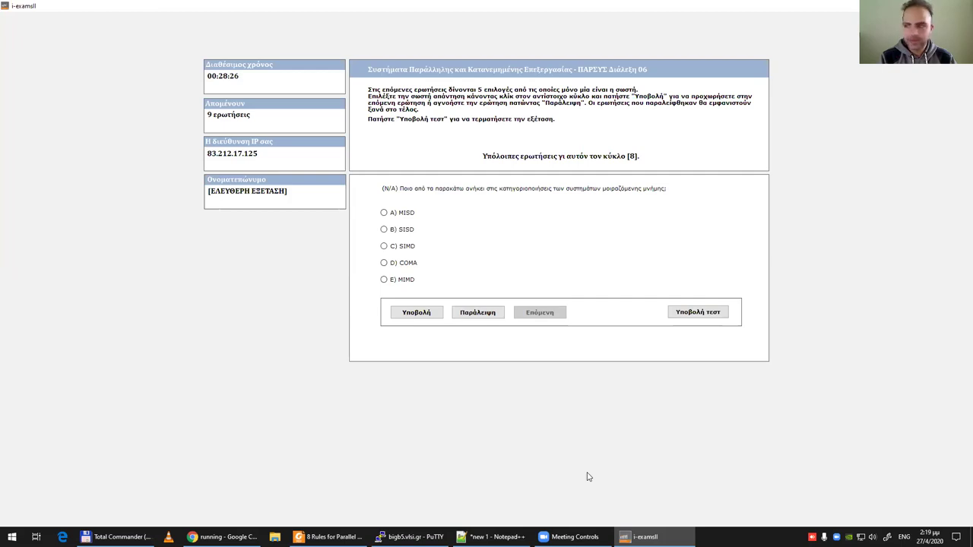
left_click(385, 229)
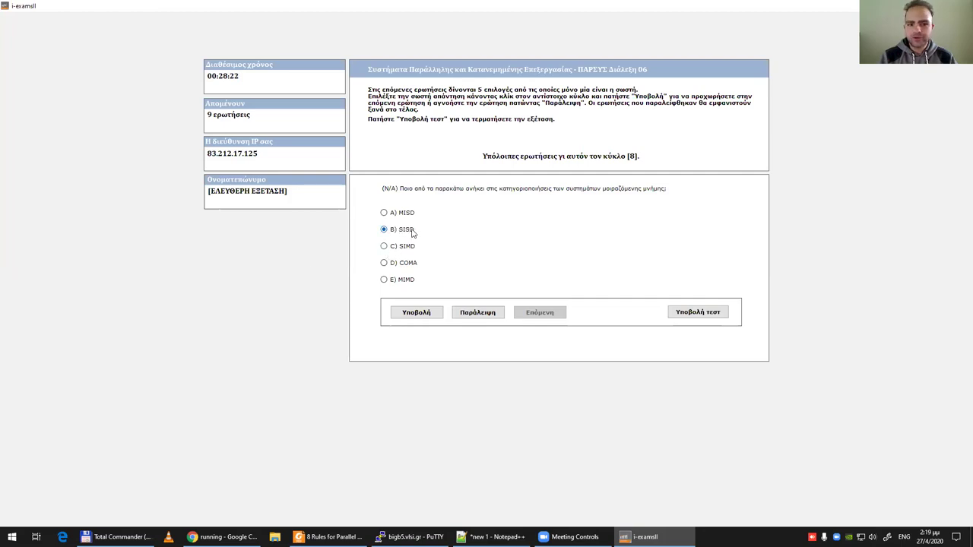
left_click(408, 315)
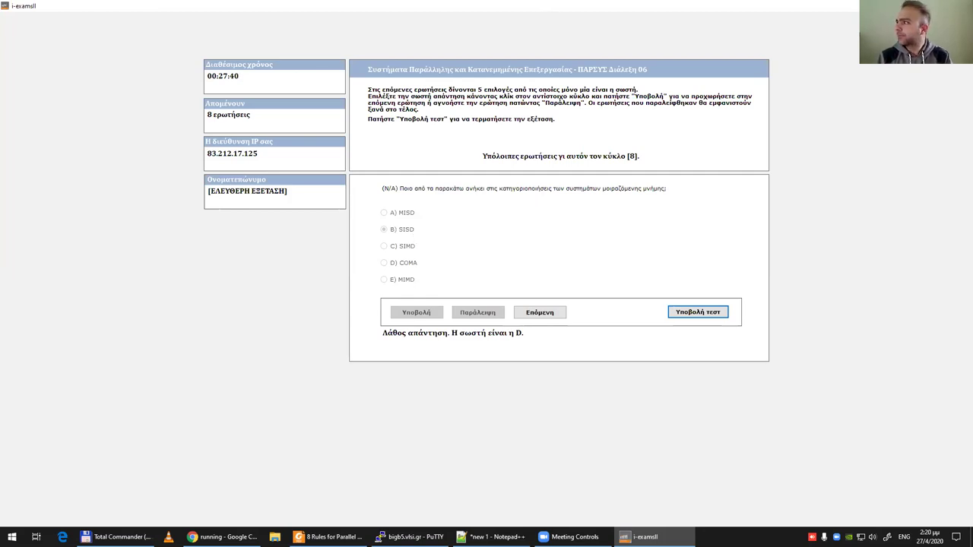
Step: Close i-examsII, confirming with Ναι, and bring the 8 Rules PDF in Foxit Reader forward
left_click(963, 5)
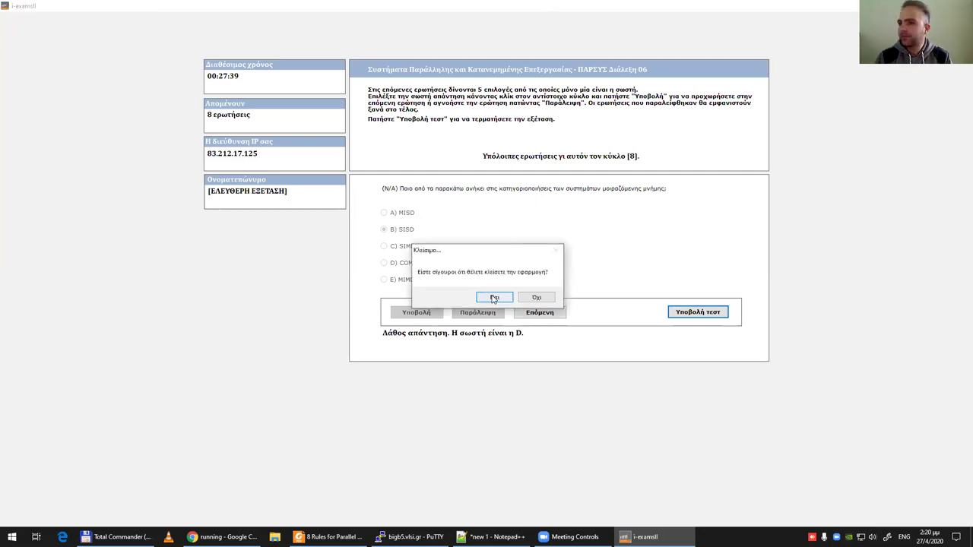
left_click(493, 299)
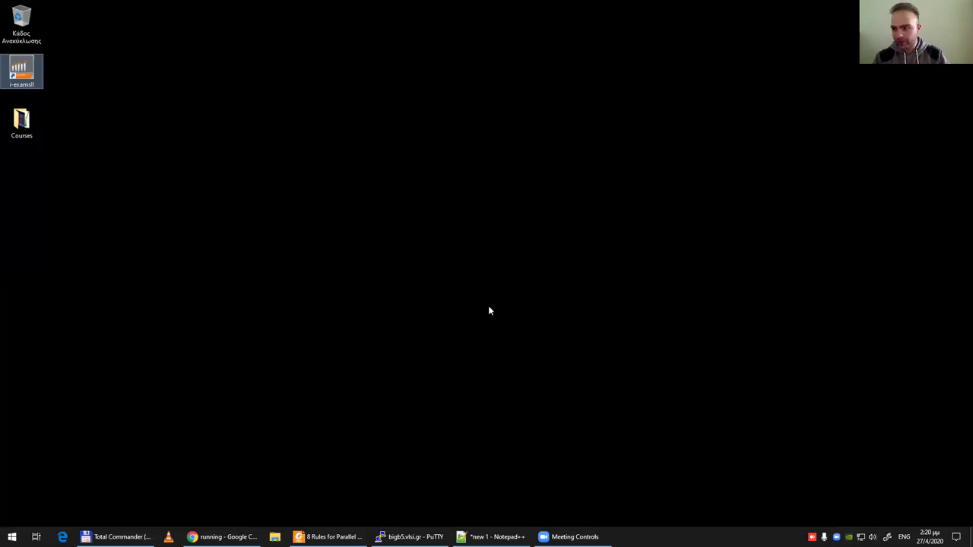
left_click(346, 530)
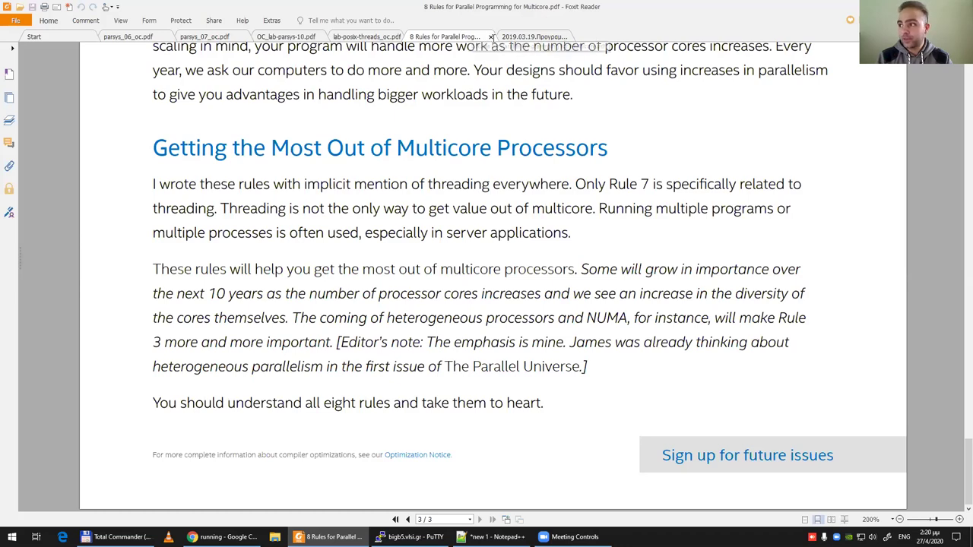
Step: Close the 8 Rules PDF tab and switch through parsys_06_oc.pdf to lab-posix-threads_oc.pdf
left_click(490, 37)
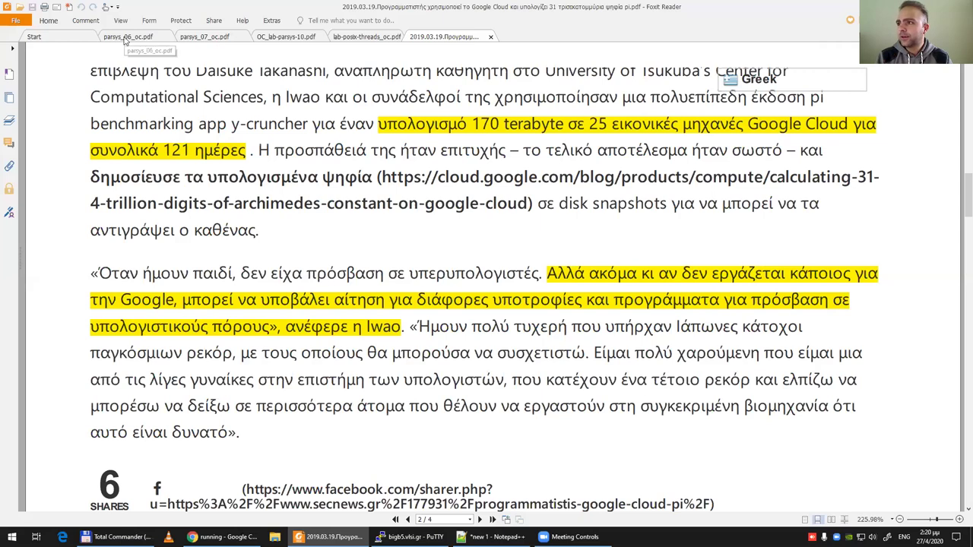
left_click(127, 38)
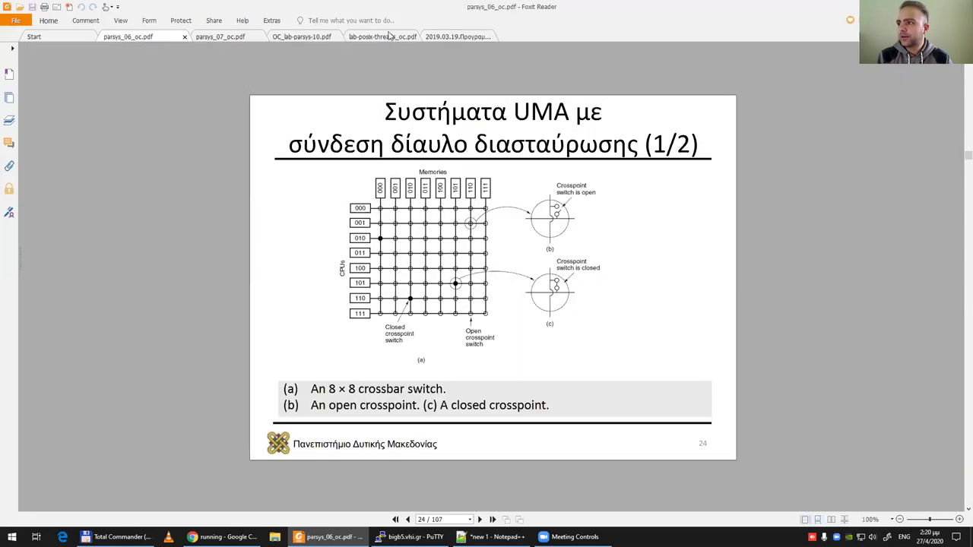
left_click(397, 37)
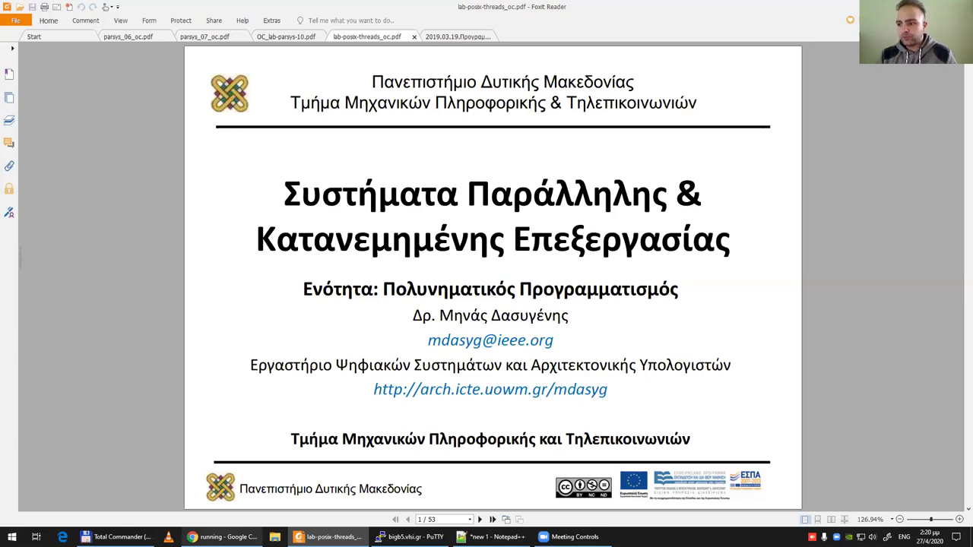
Step: Switch to Chrome and load the lab home site arch.ece.uowm.gr
left_click(224, 537)
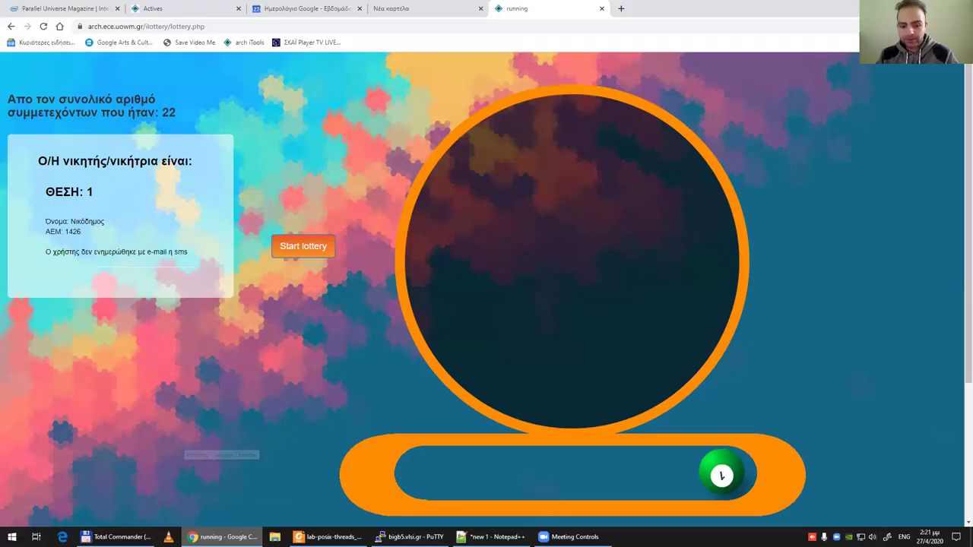
left_click(244, 28)
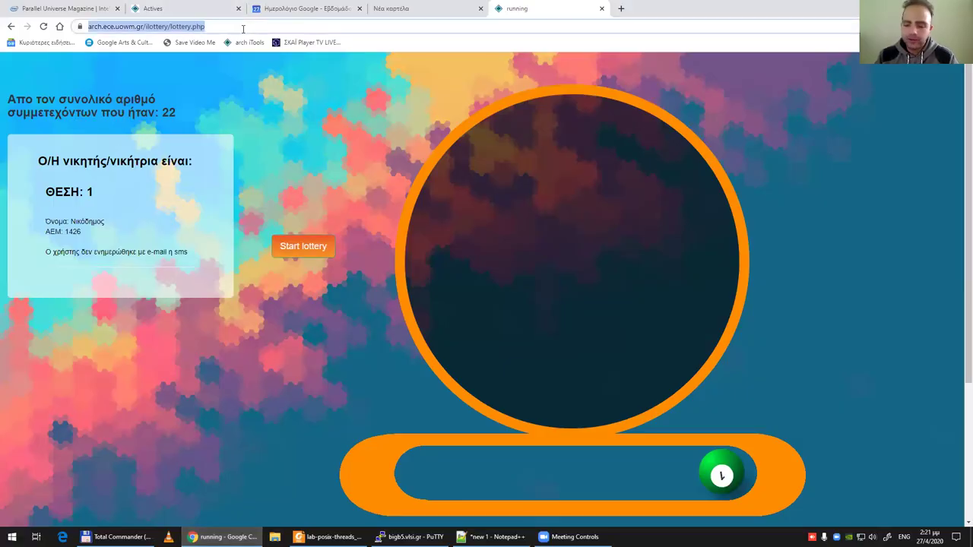
type("arch.ece")
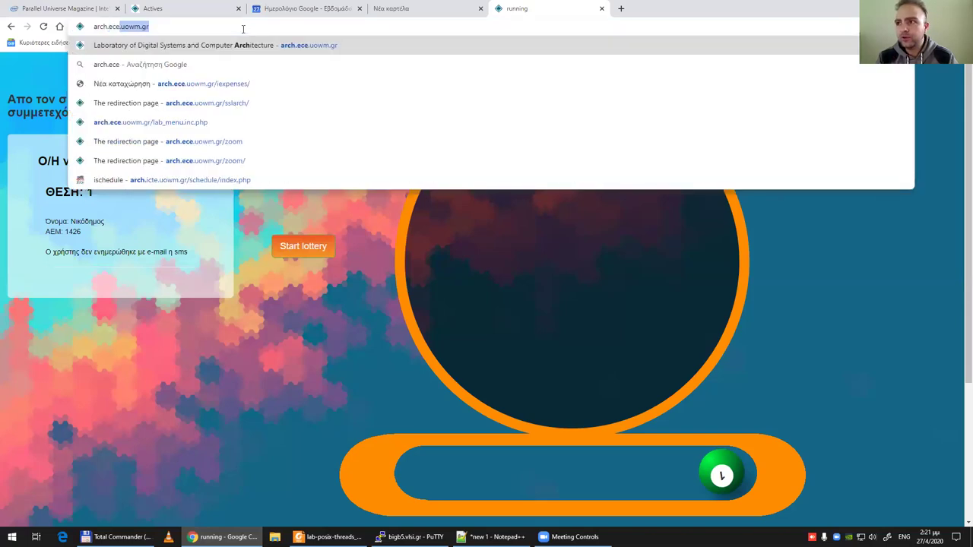
key("Return")
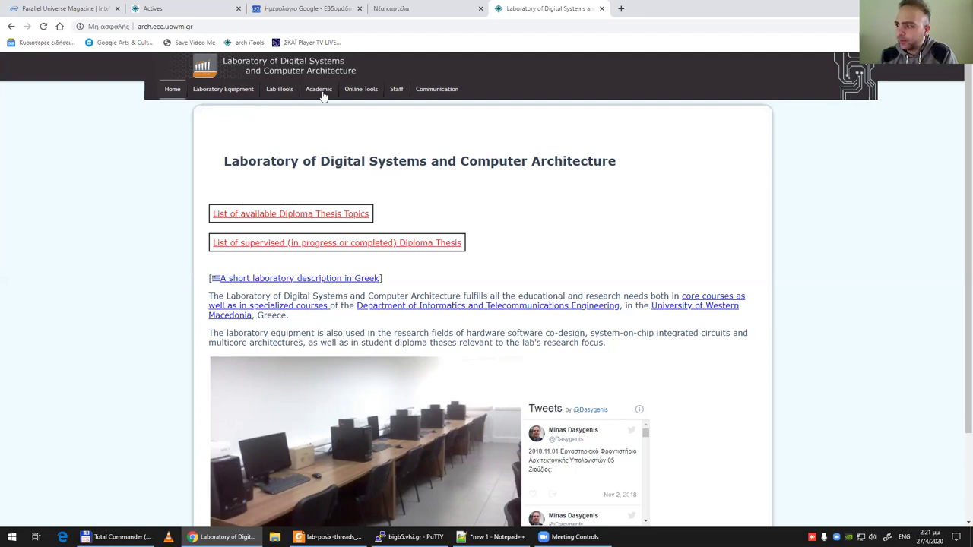
Step: From Academic > Courses, open the Parallel and Distributed Systems course page
mouse_move(319, 91)
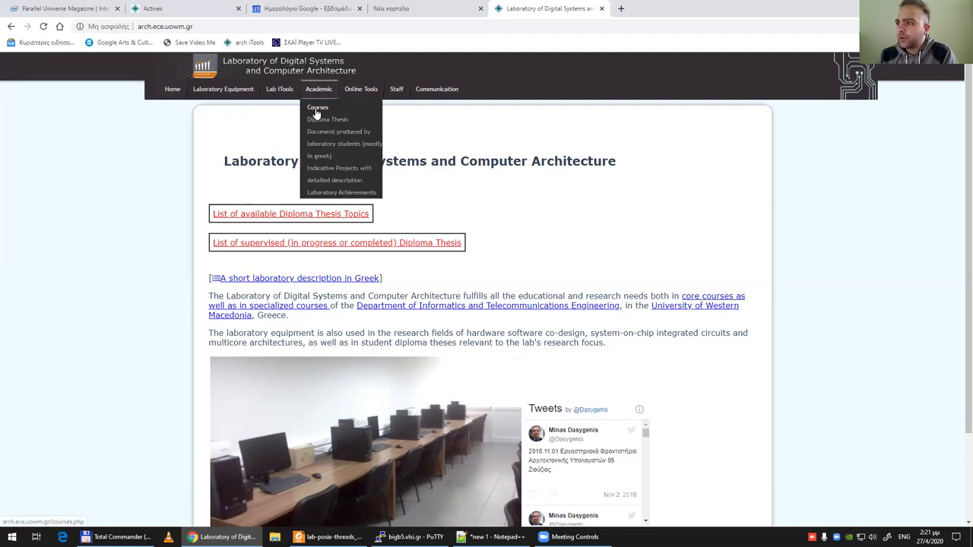
left_click(317, 111)
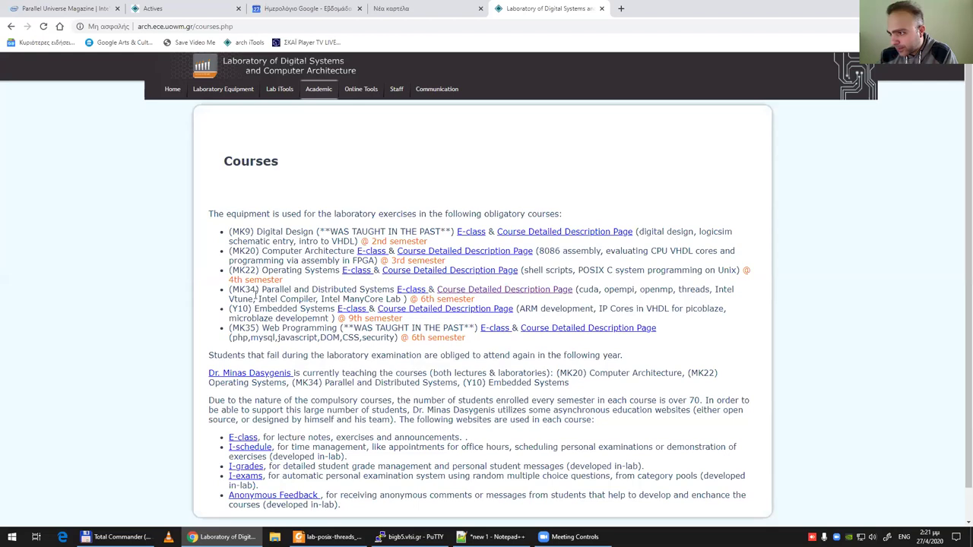
left_click_drag(263, 290, 374, 290)
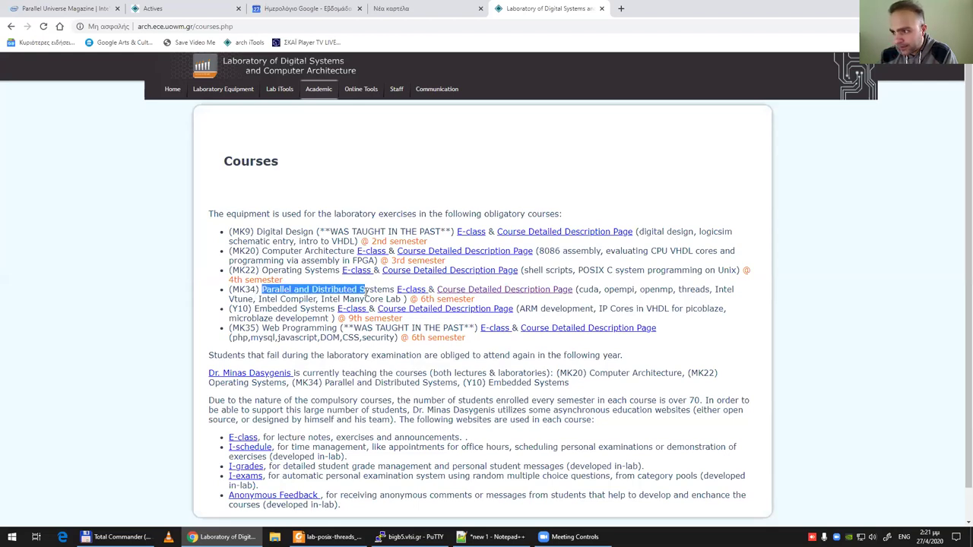
left_click(481, 294)
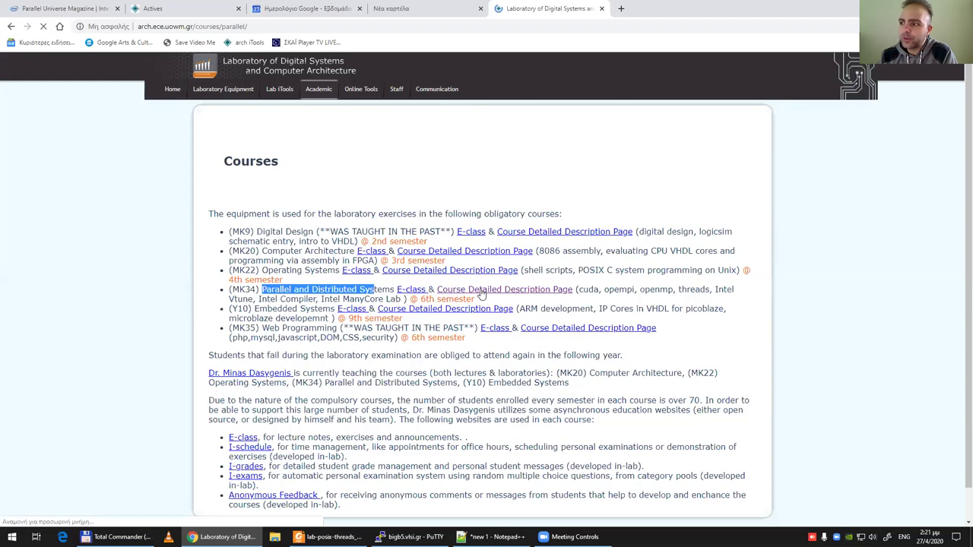
Step: Scroll the course page's lab lists, close the Actives tab, and bring up lab-posix-threads_oc.pdf in Foxit
scroll(194, 372, "down", 4)
scroll(195, 371, "down", 6)
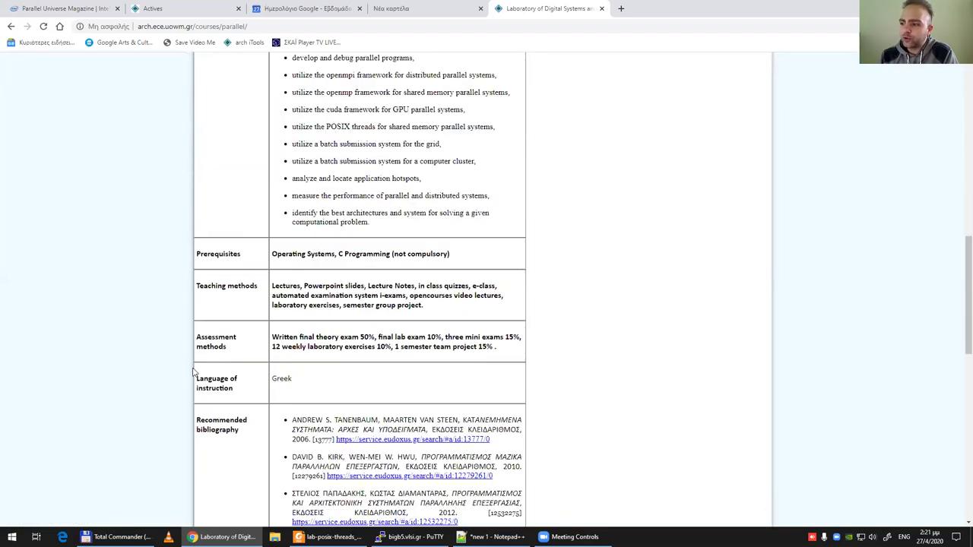
scroll(195, 371, "down", 5)
scroll(195, 371, "down", 2)
scroll(195, 371, "down", 2)
scroll(194, 371, "up", 2)
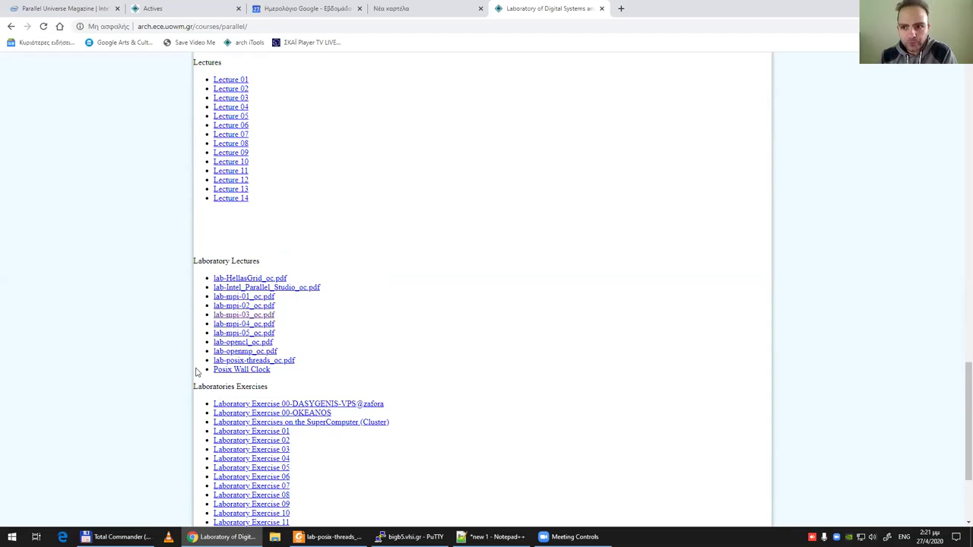
scroll(213, 392, "down", 1)
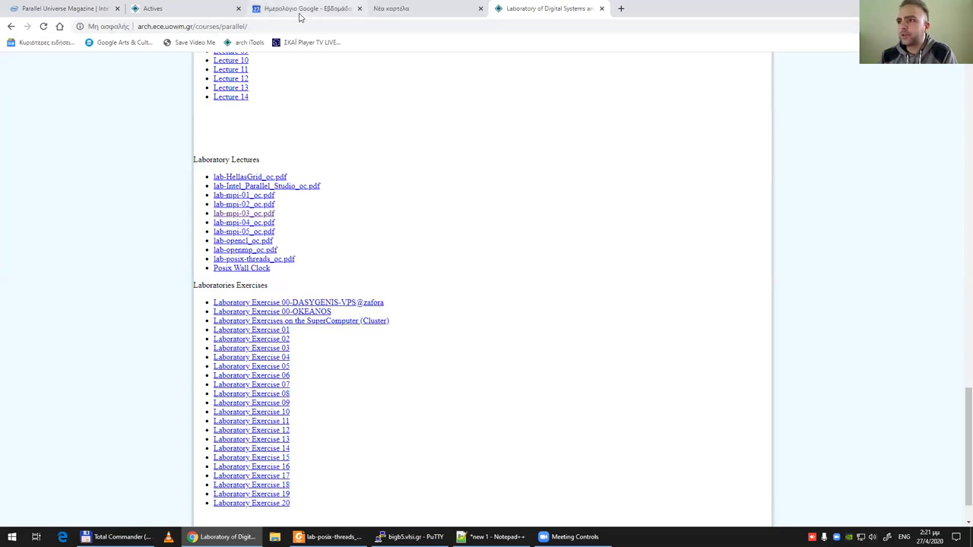
left_click(139, 16)
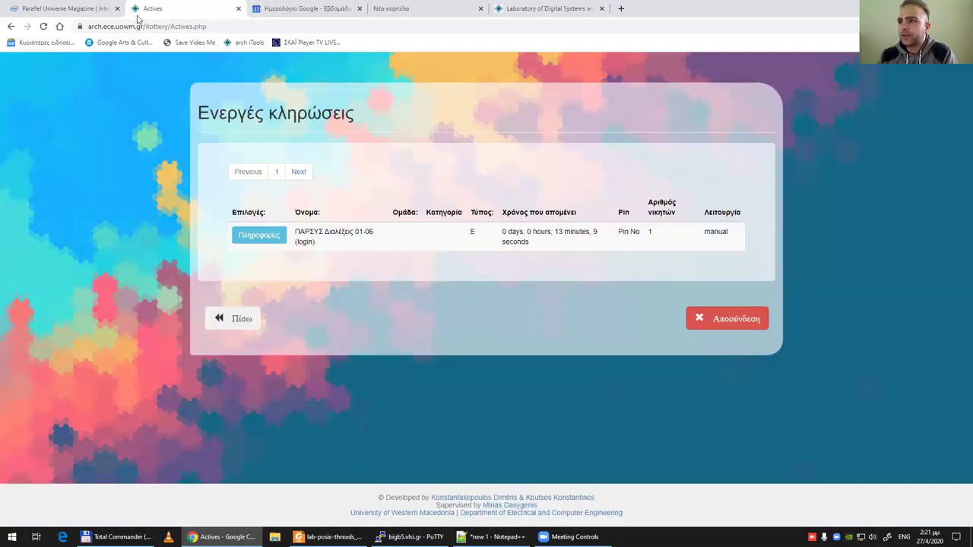
left_click(238, 8)
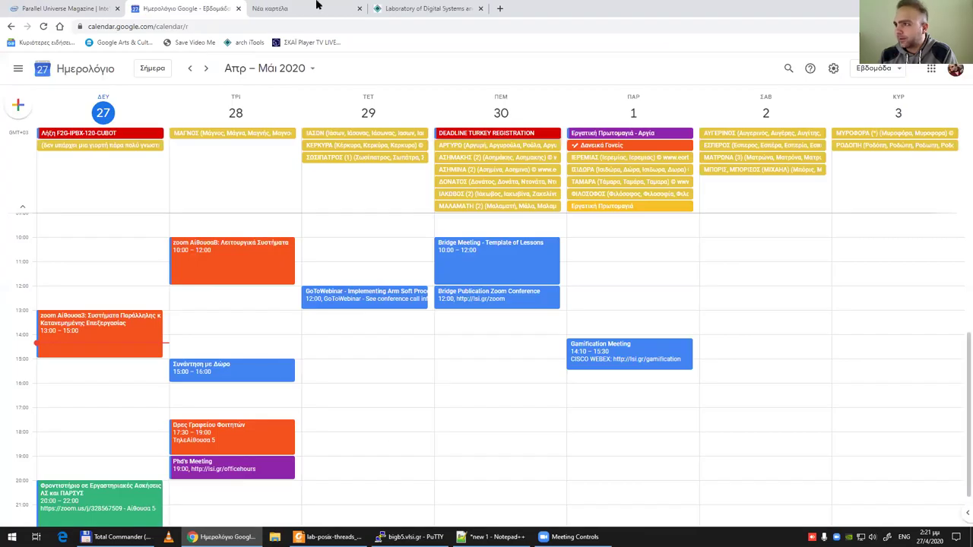
left_click(419, 9)
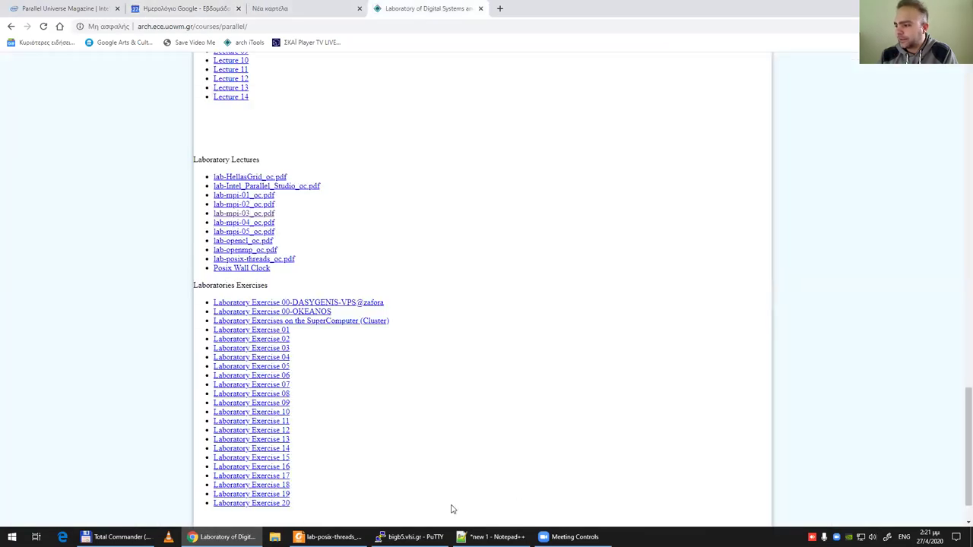
left_click(328, 537)
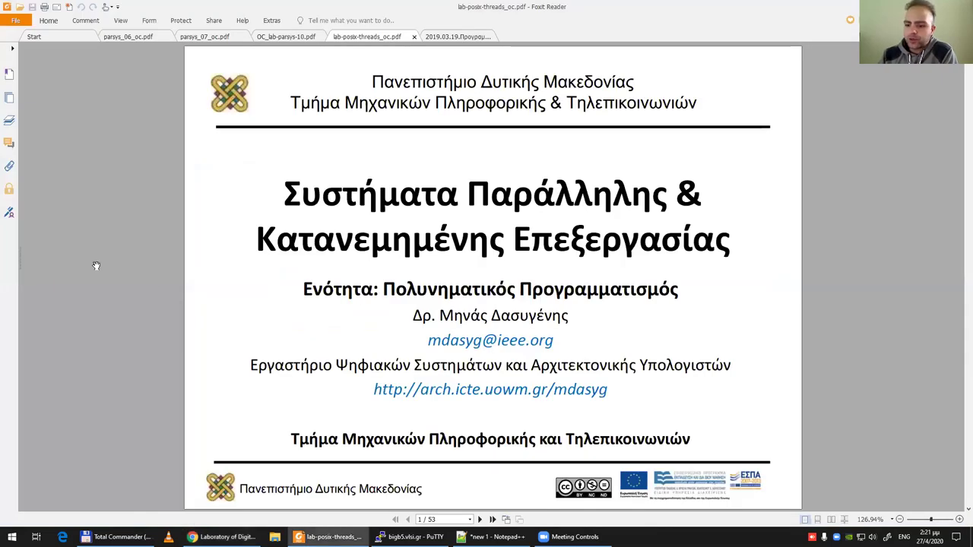
Step: Scroll the POSIX threads lecture to slide 4, Σκοπός της Ενότητας, then go full-screen
scroll(96, 265, "down", 1)
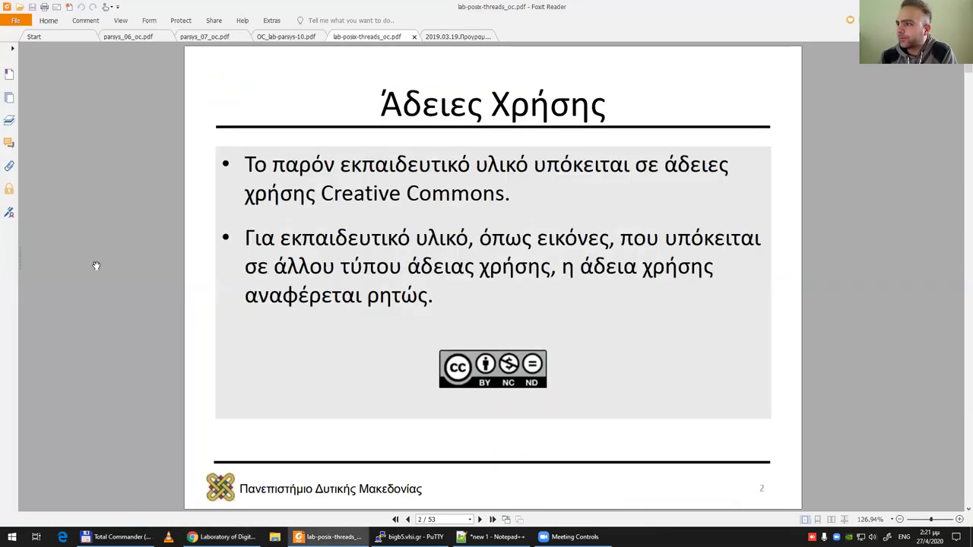
scroll(95, 266, "down", 1)
scroll(95, 265, "down", 1)
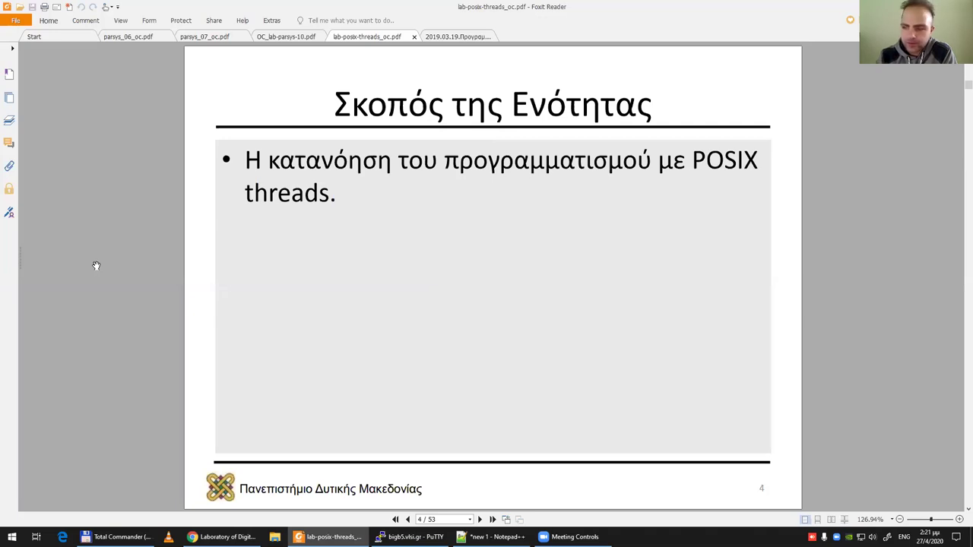
key("F11")
Step: Advance the full-screen lecture past slide 5 to slide 6, Λειτουργικό Σύστημα
key("Page_Down")
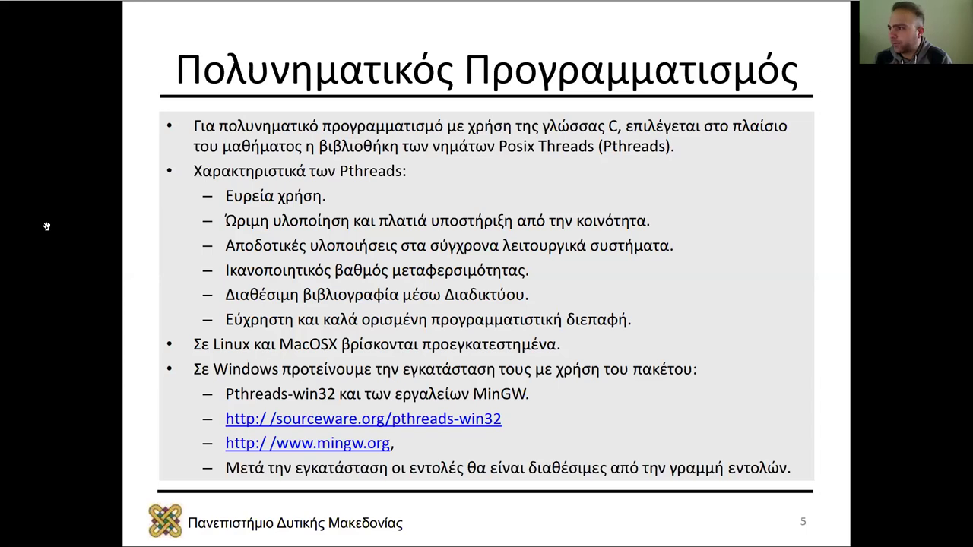
key("Right")
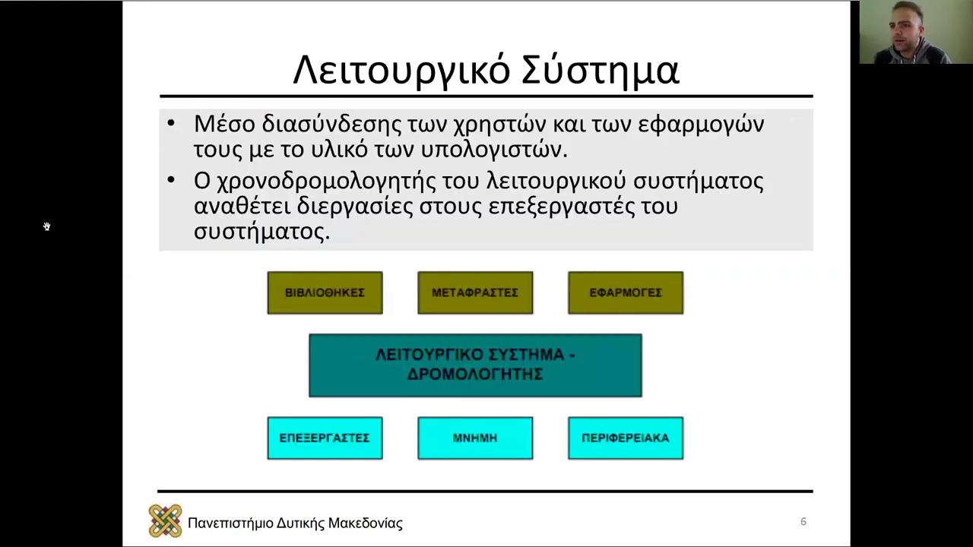
Step: Step through the process slides from 7, Διεργασίες, past 12, 1η Λύση: Πολλαπλές Διεργασίες
key("Right")
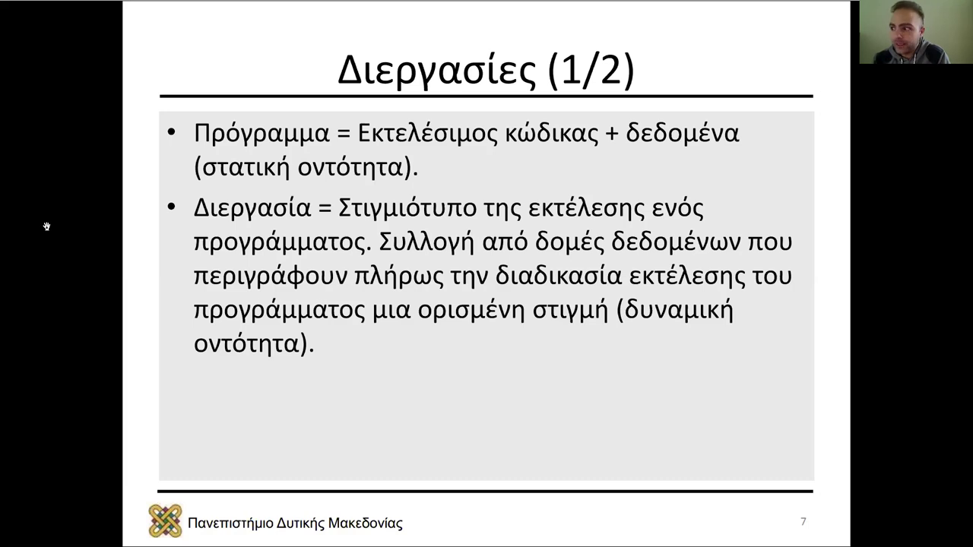
key("Right")
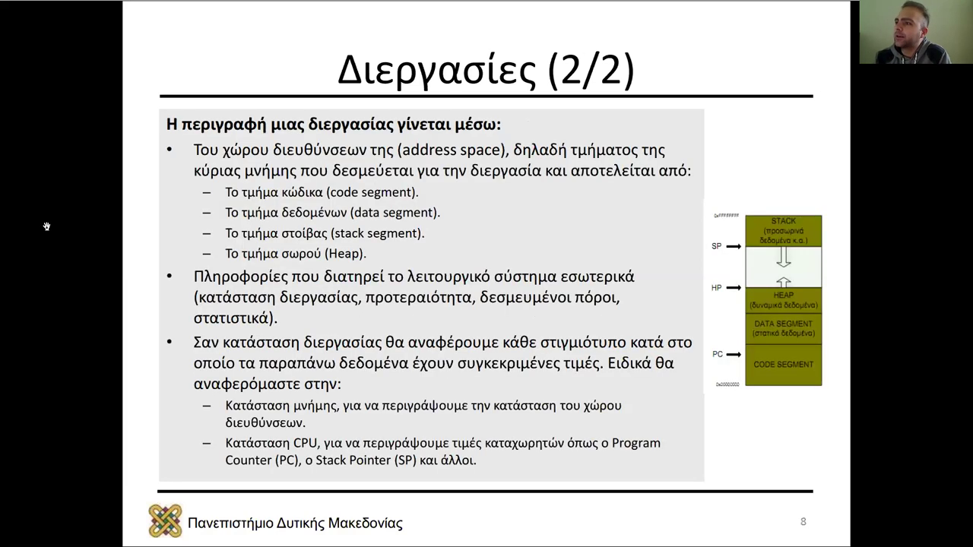
key("Right")
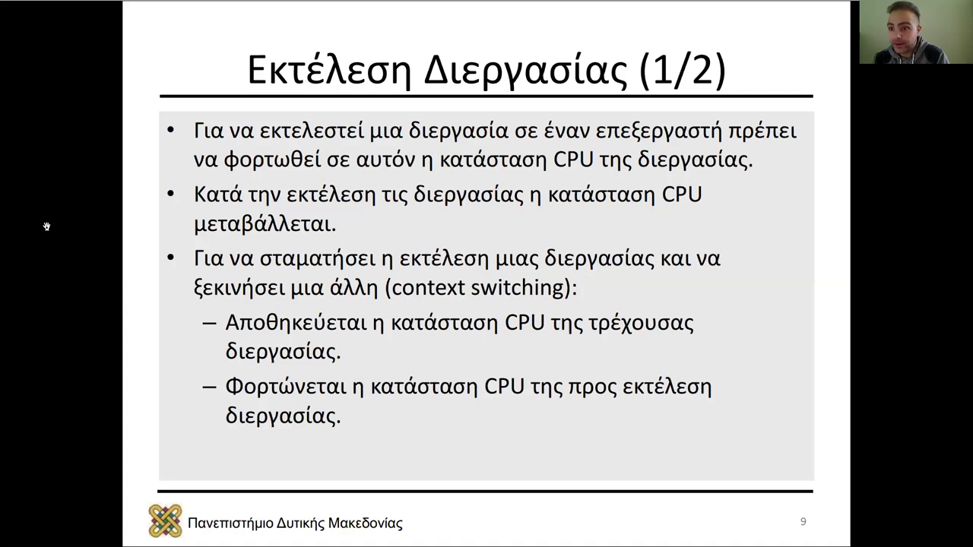
key("Right")
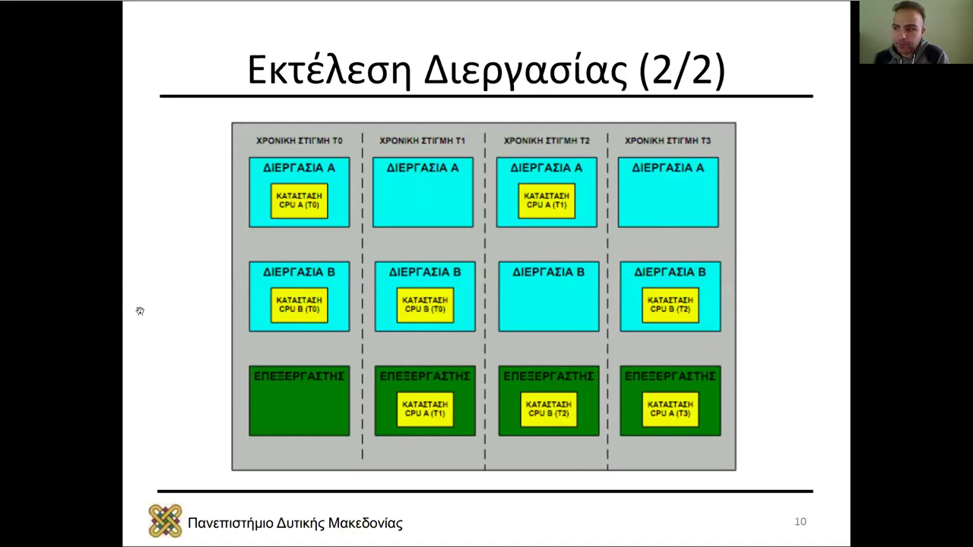
key("Right")
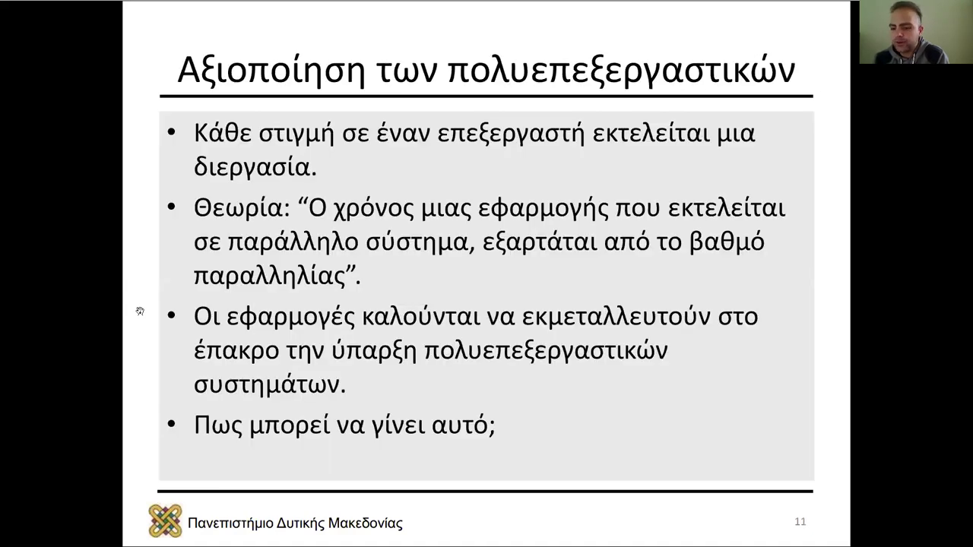
key("Right")
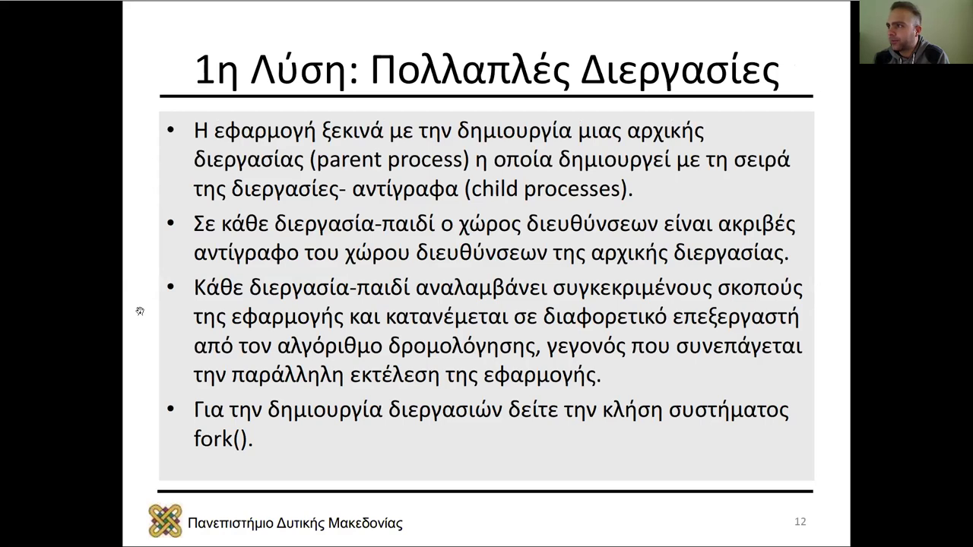
key("Right")
key("Right")
key("Right")
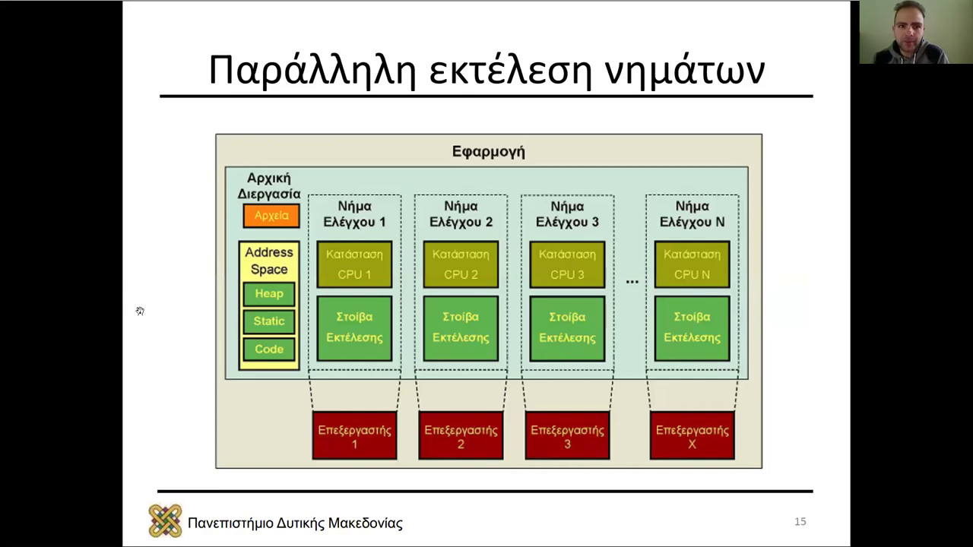
Step: Go ahead to slide 16, then back to slide 15, Παράλληλη εκτέλεση νημάτων
key("Right")
key("Left")
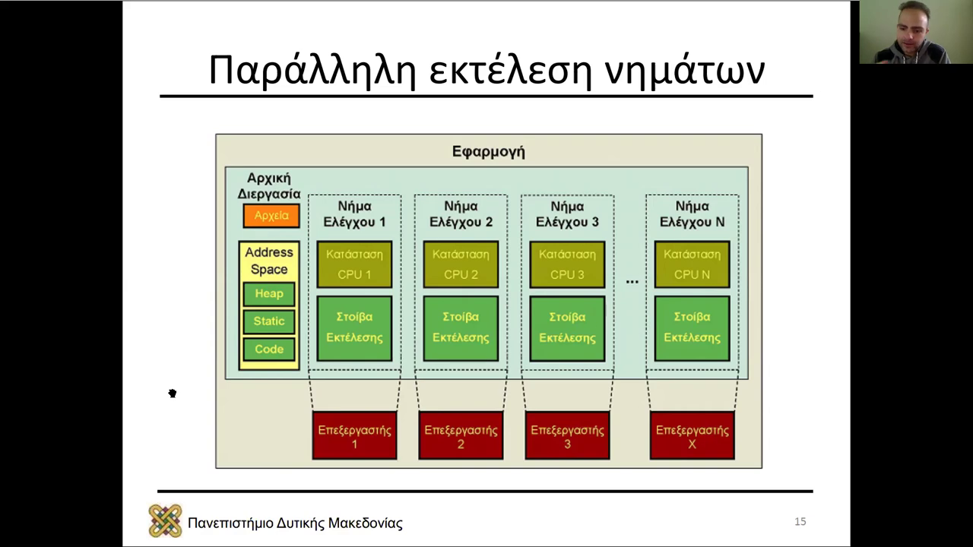
Step: Page through the process and thread life cycle slides to slide 25, Νήματα και pthread_join() (1/2)
key("Right")
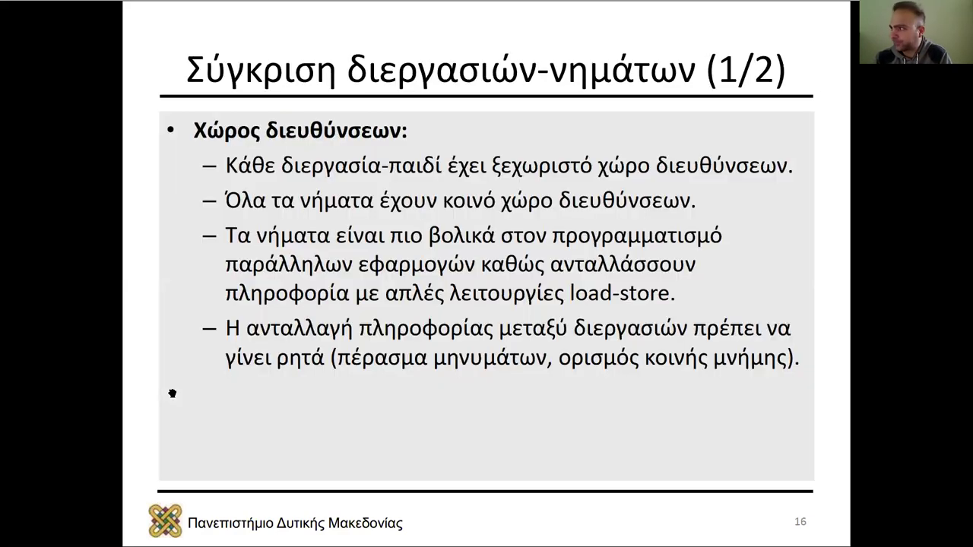
key("Right")
key("Right")
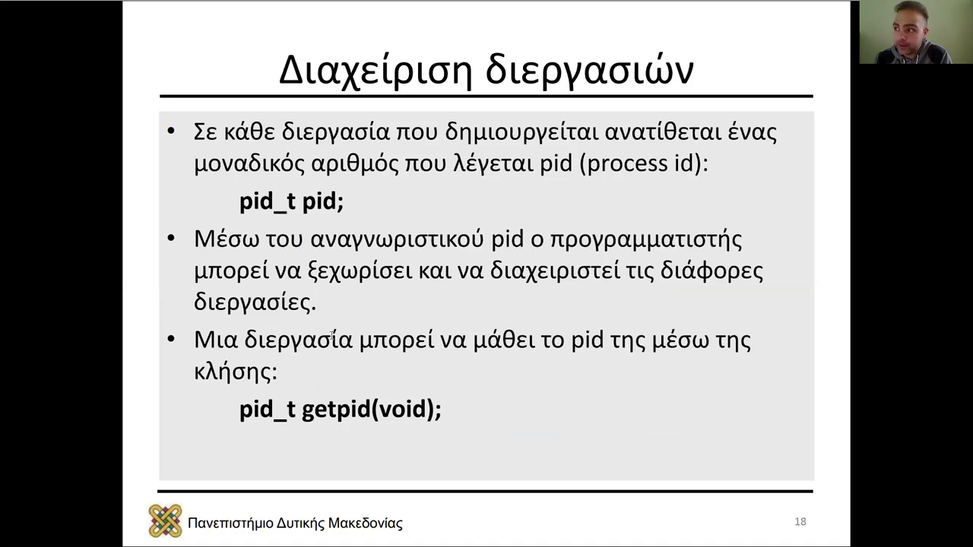
key("Right")
key("Right")
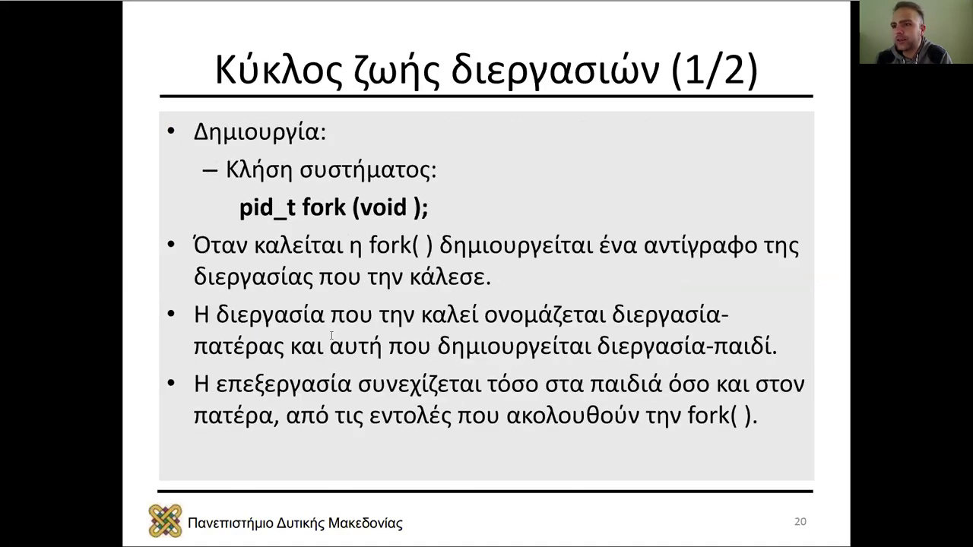
key("Right")
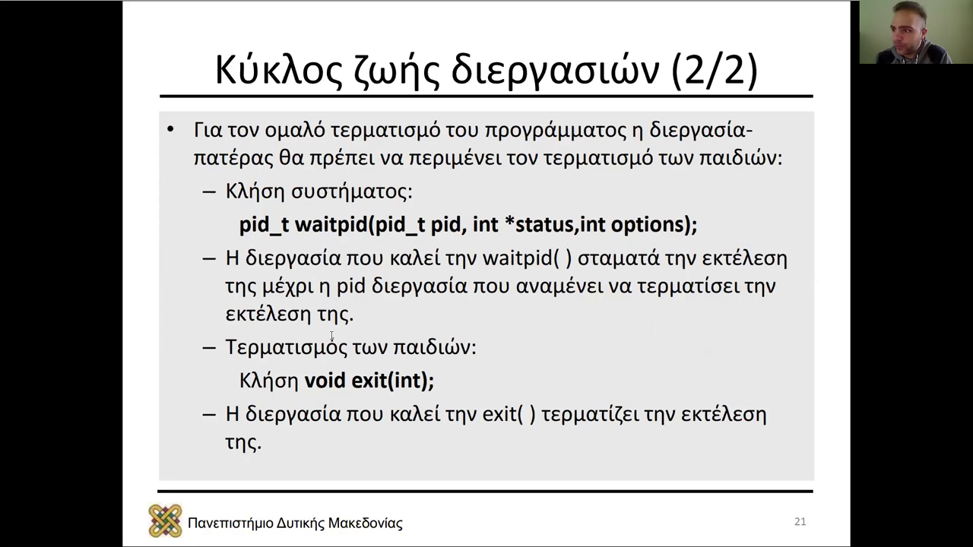
key("Right")
key("Right")
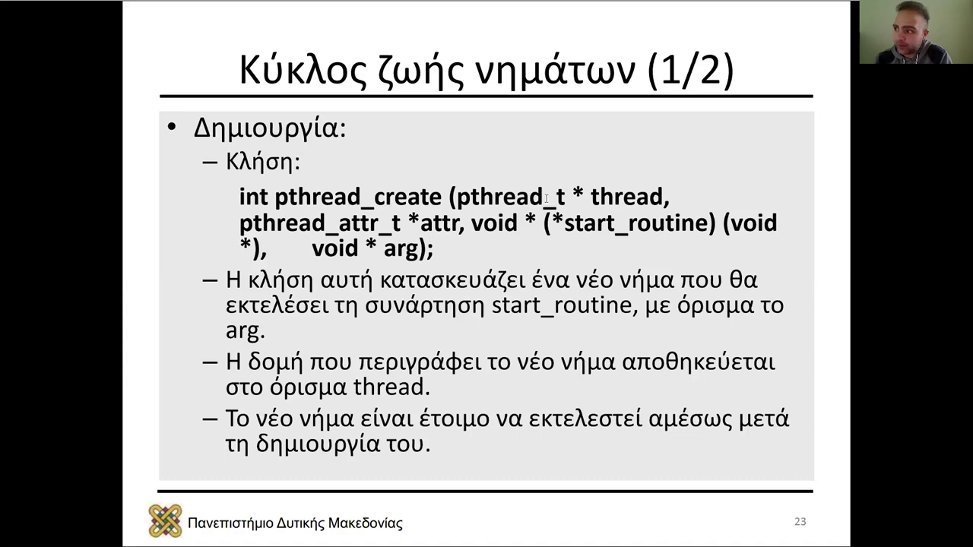
key("Right")
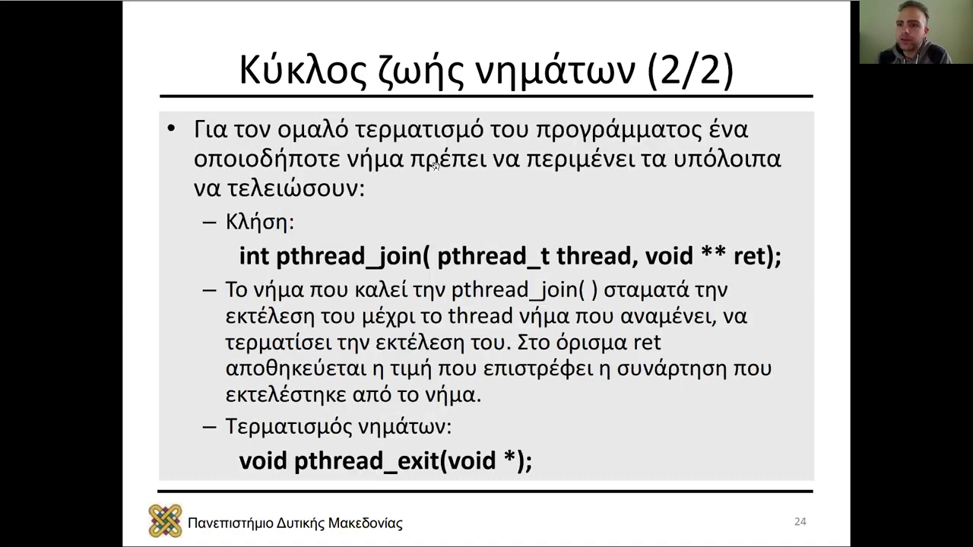
key("Right")
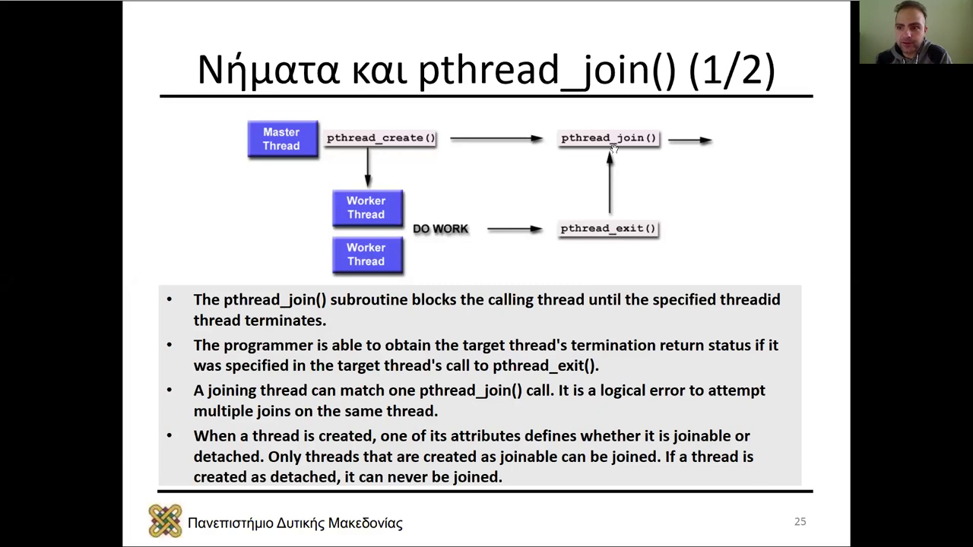
Step: Advance through the shared-variable and mutex slides to the mutex code example
left_click(613, 148)
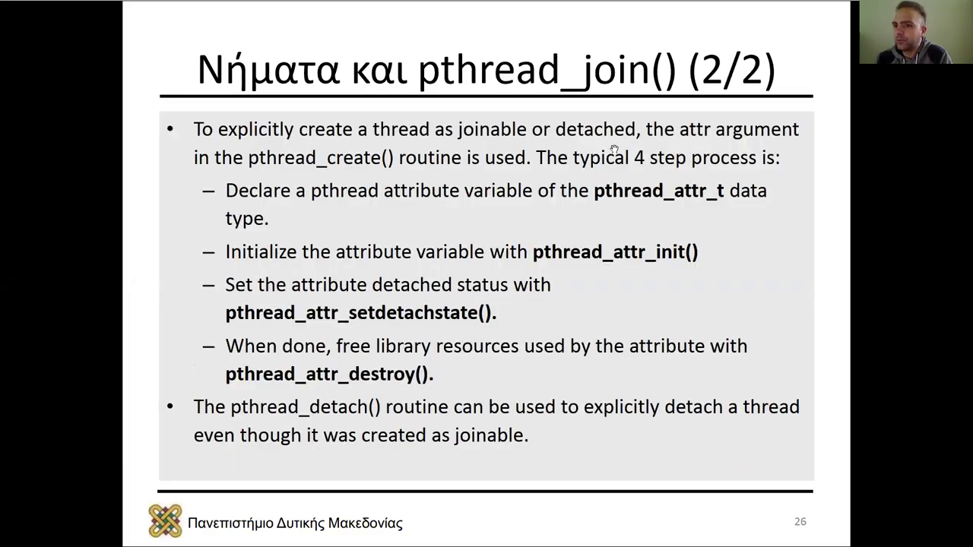
left_click(613, 148)
left_click(614, 149)
left_click(615, 148)
left_click(614, 148)
left_click(614, 148)
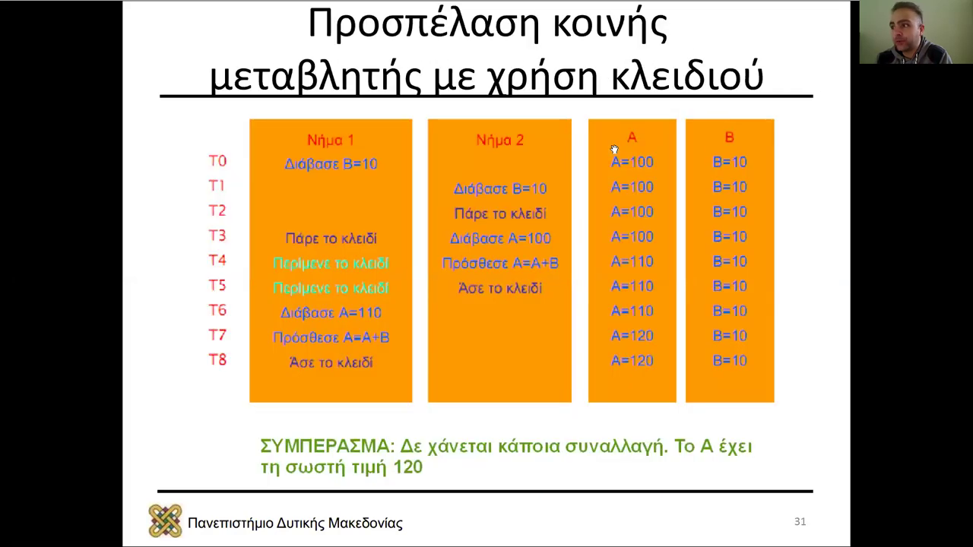
left_click(615, 148)
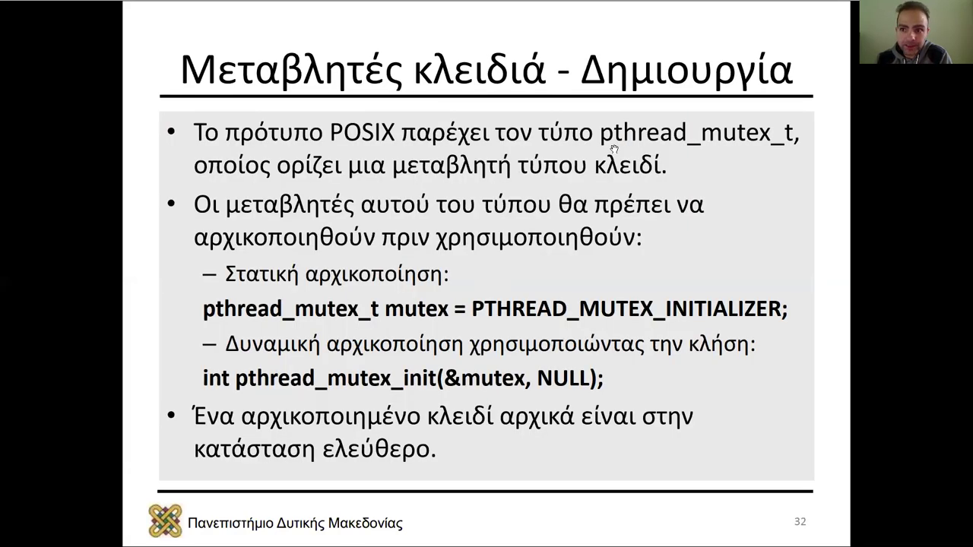
left_click(614, 149)
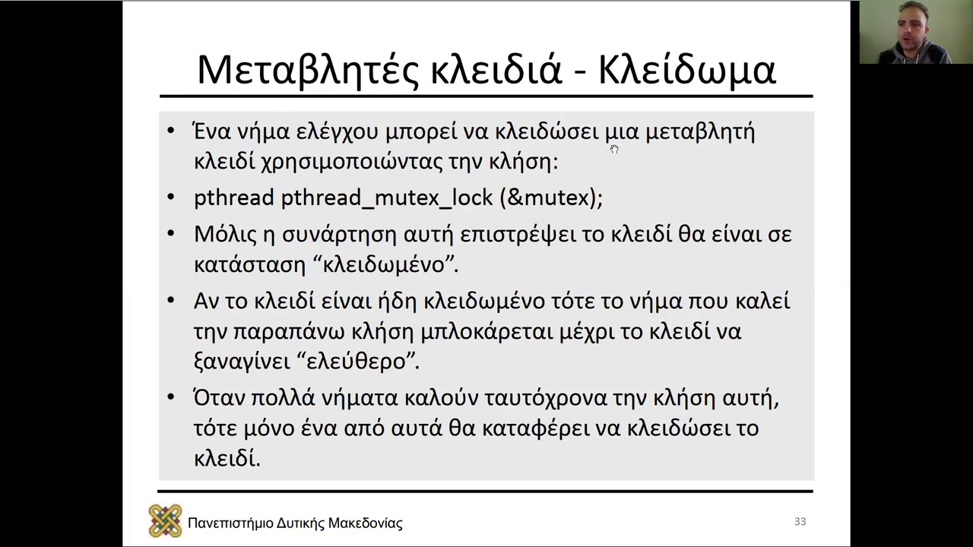
left_click(614, 148)
left_click(615, 148)
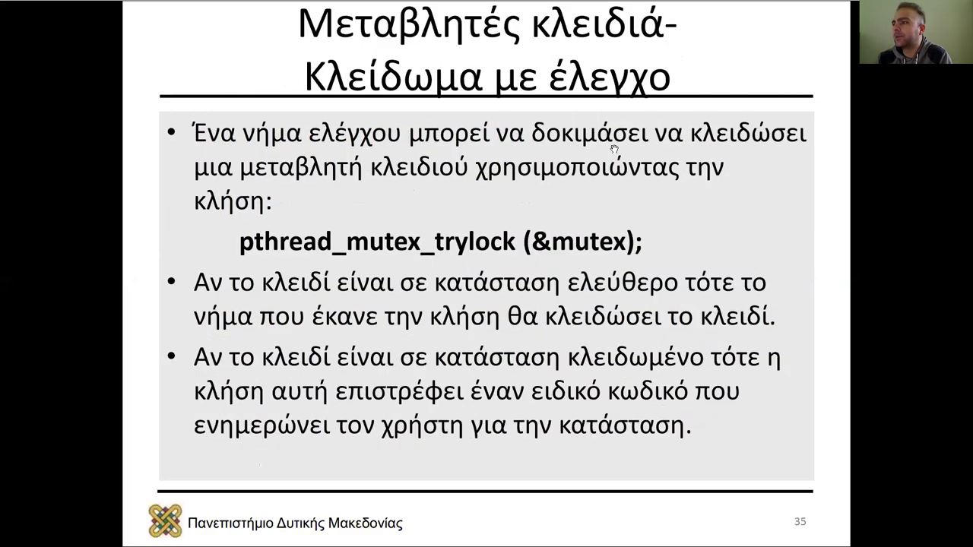
left_click(615, 149)
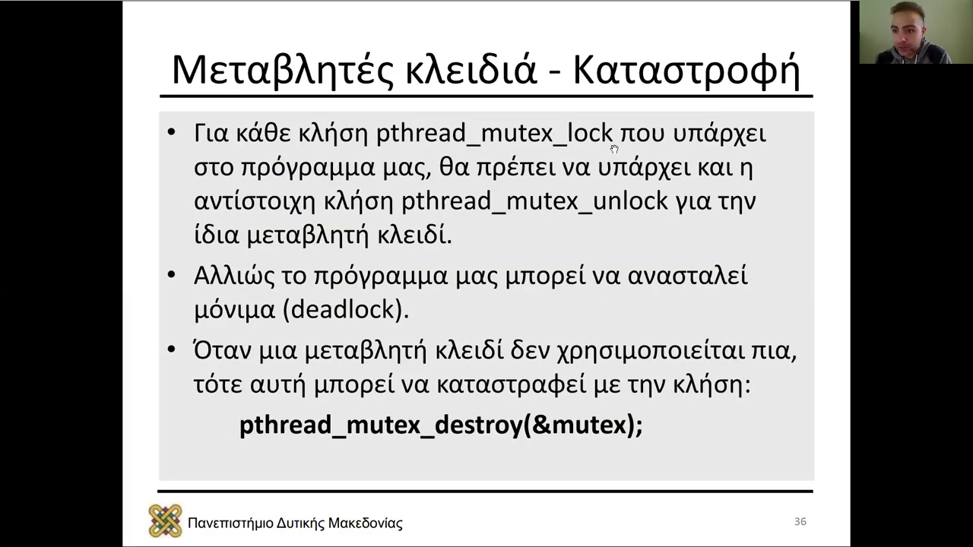
left_click(614, 149)
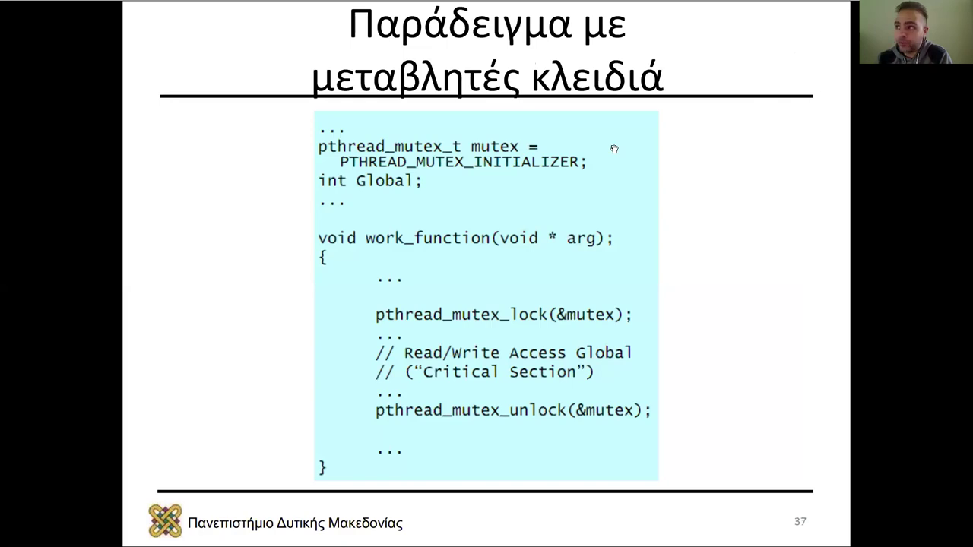
Step: Continue through the barrier and condition variable slides to the final slide 53, Τέλος Ενότητας
left_click(614, 148)
left_click(615, 148)
left_click(615, 148)
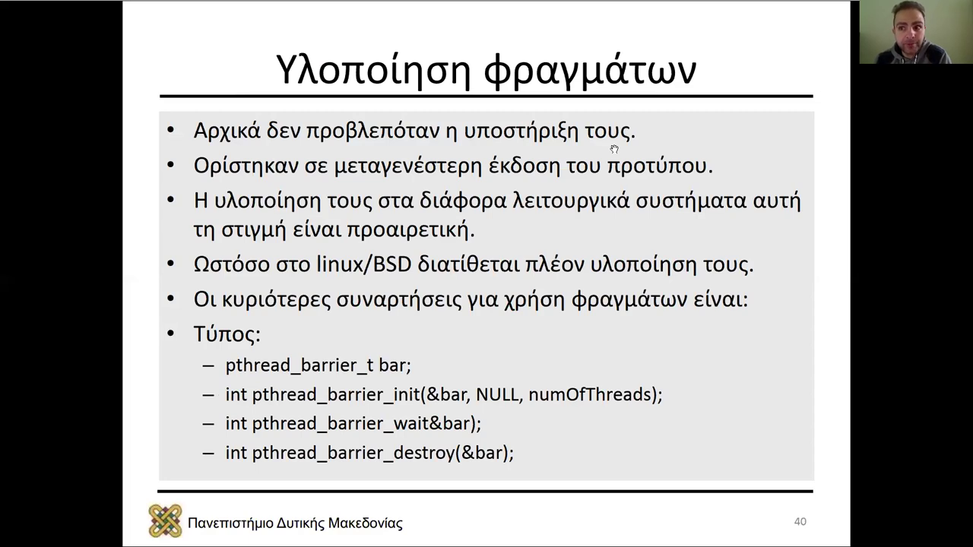
left_click(615, 149)
left_click(614, 148)
left_click(614, 148)
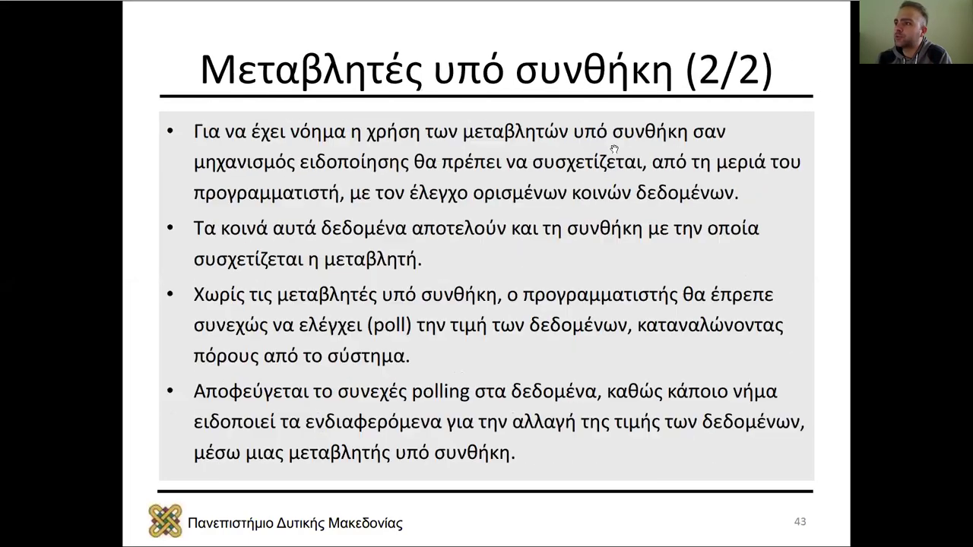
left_click(614, 149)
left_click(615, 148)
left_click(614, 148)
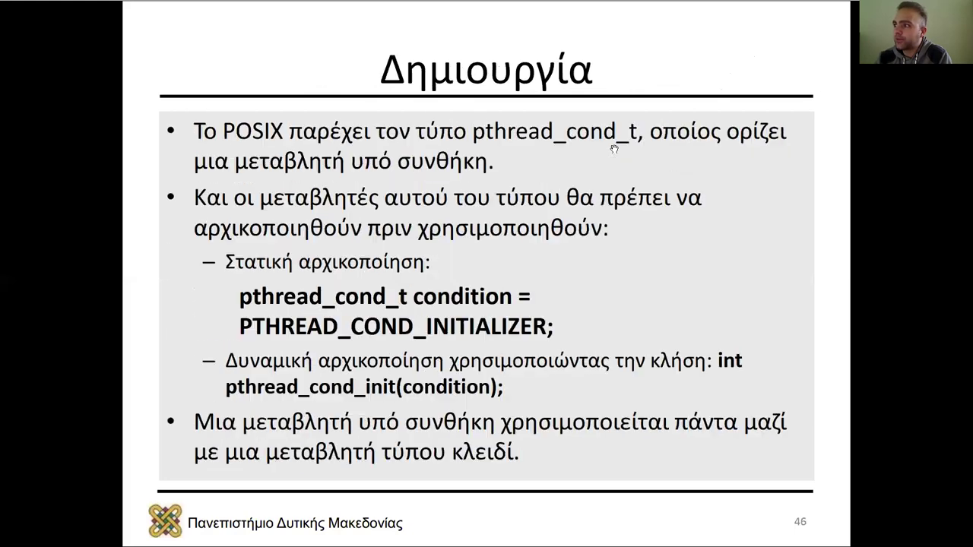
left_click(614, 148)
left_click(615, 149)
left_click(614, 148)
left_click(614, 149)
left_click(615, 148)
left_click(614, 148)
left_click(615, 149)
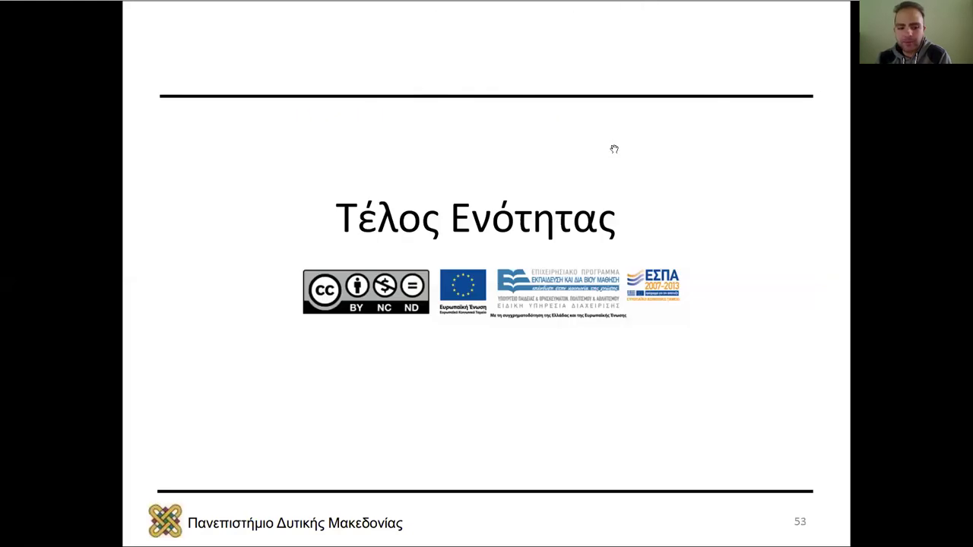
Step: Exit full-screen and close the POSIX threads lecture document
key("Escape")
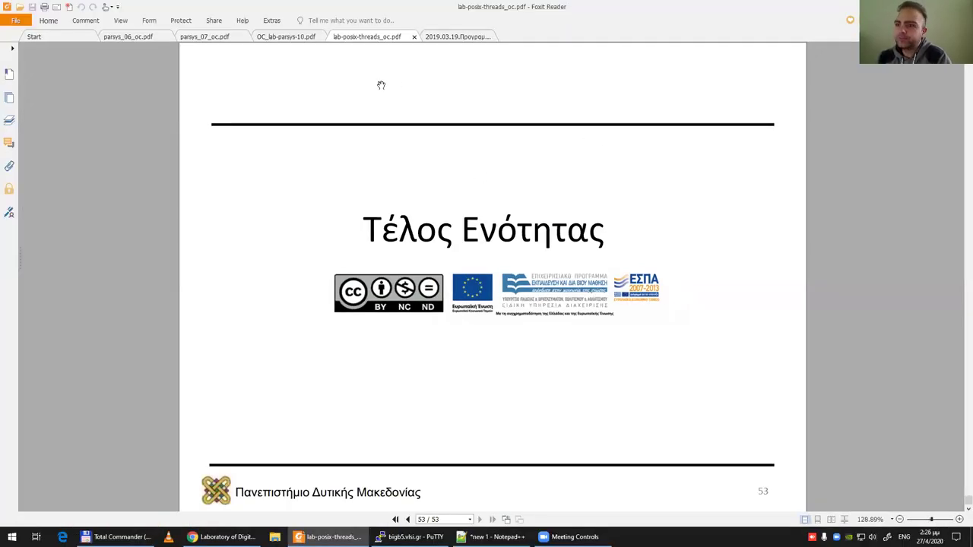
left_click(414, 38)
left_click(131, 36)
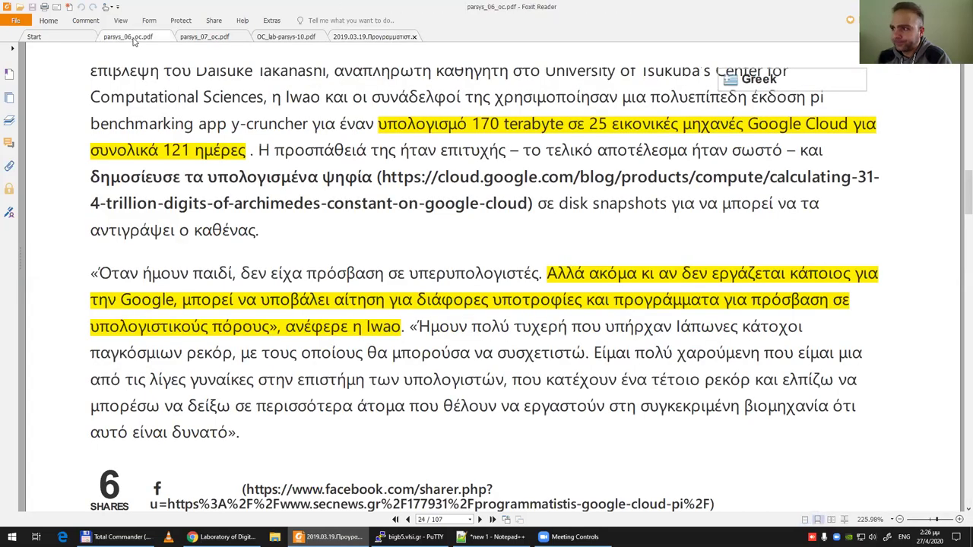
Step: Switch via the parsys_07_oc.pdf tab to the Google Cloud pi article and close it
left_click(219, 38)
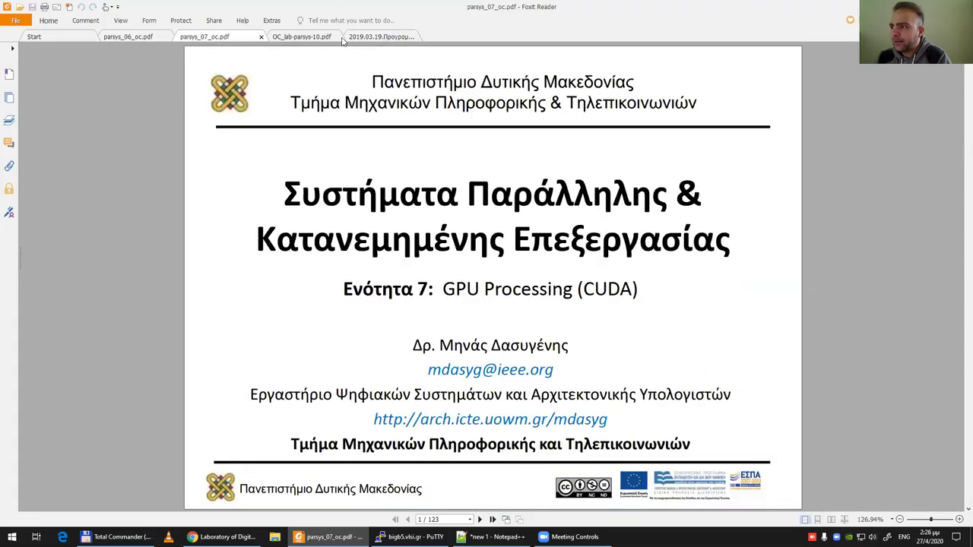
left_click(378, 39)
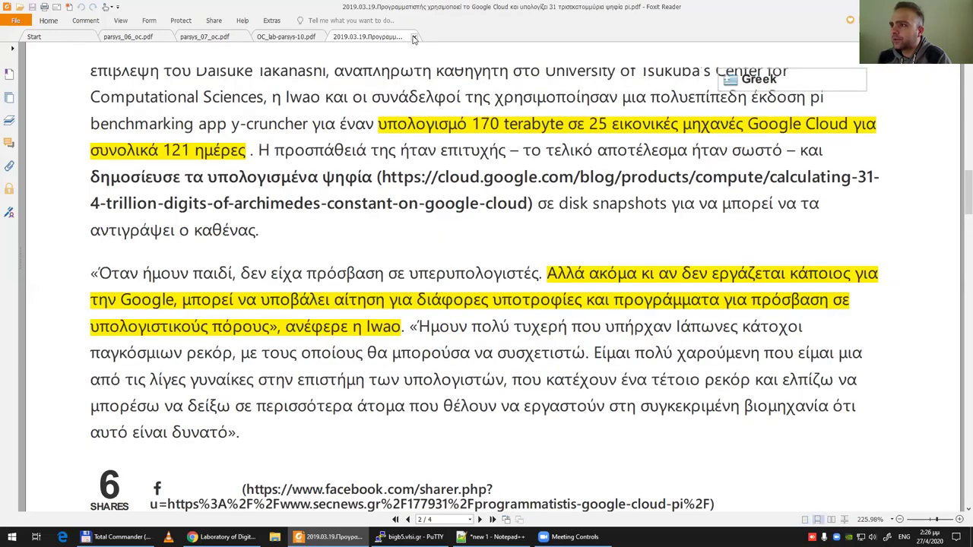
left_click(414, 37)
Step: Scroll through the lab exercise 10 title page and table of contents
scroll(274, 130, "down", 1)
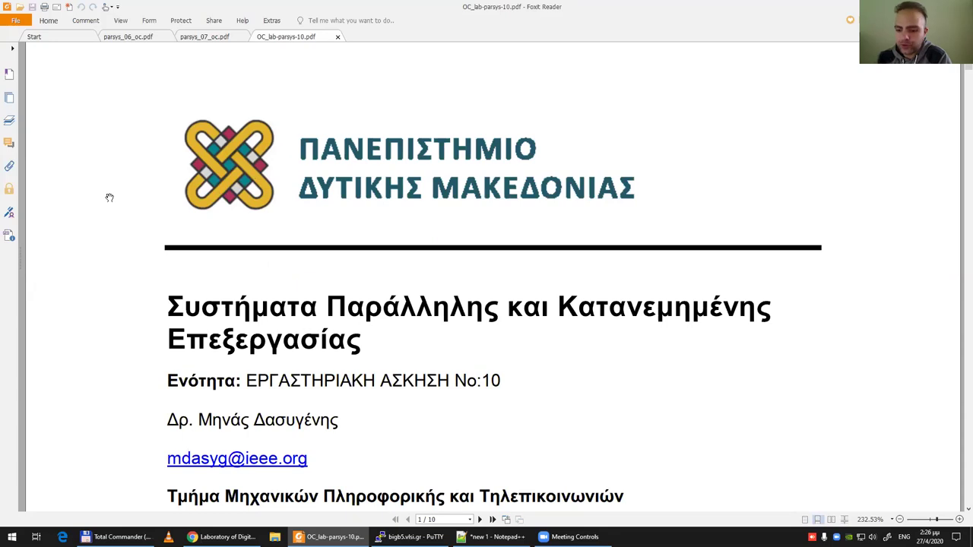
scroll(110, 197, "down", 1)
scroll(109, 198, "down", 1)
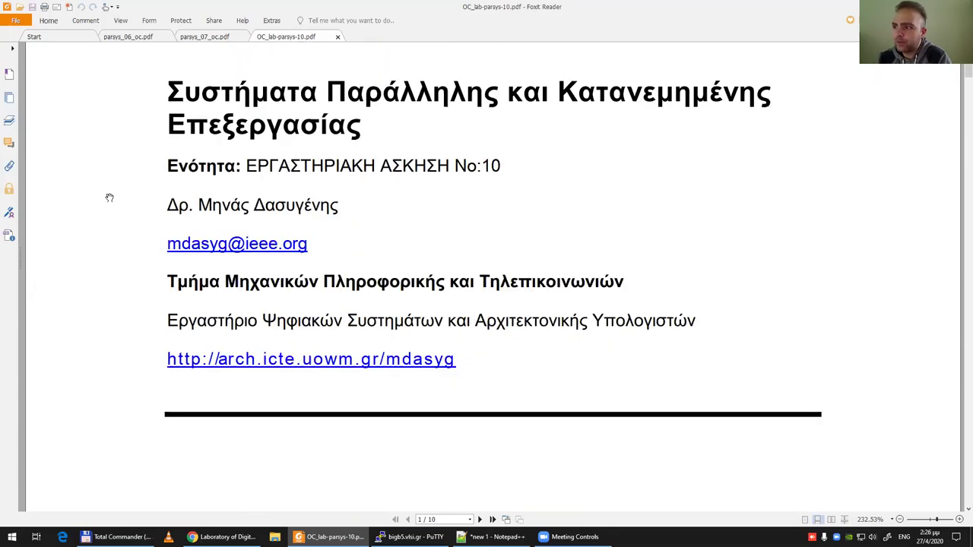
scroll(109, 198, "down", 5)
scroll(110, 197, "down", 5)
scroll(110, 198, "down", 5)
scroll(110, 198, "down", 5)
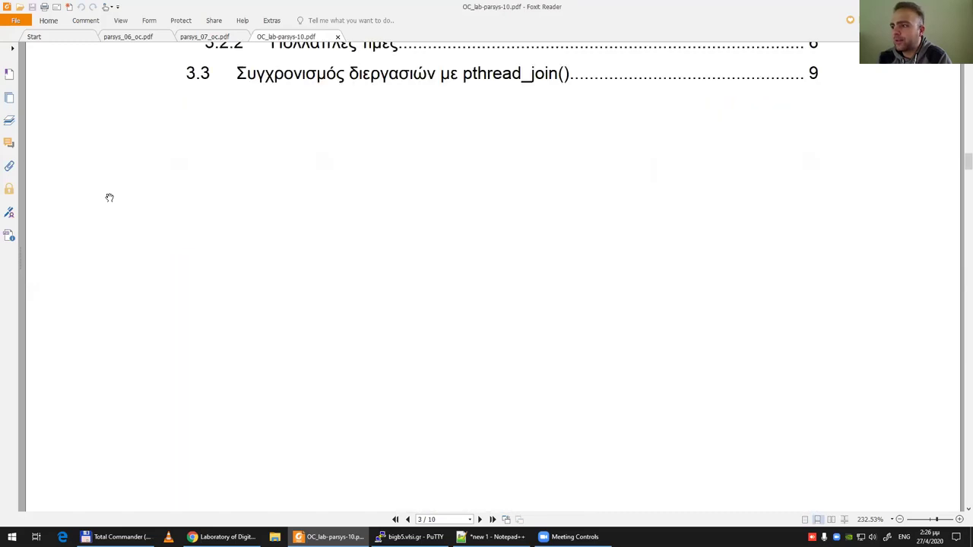
scroll(110, 198, "up", 4)
scroll(428, 300, "down", 1)
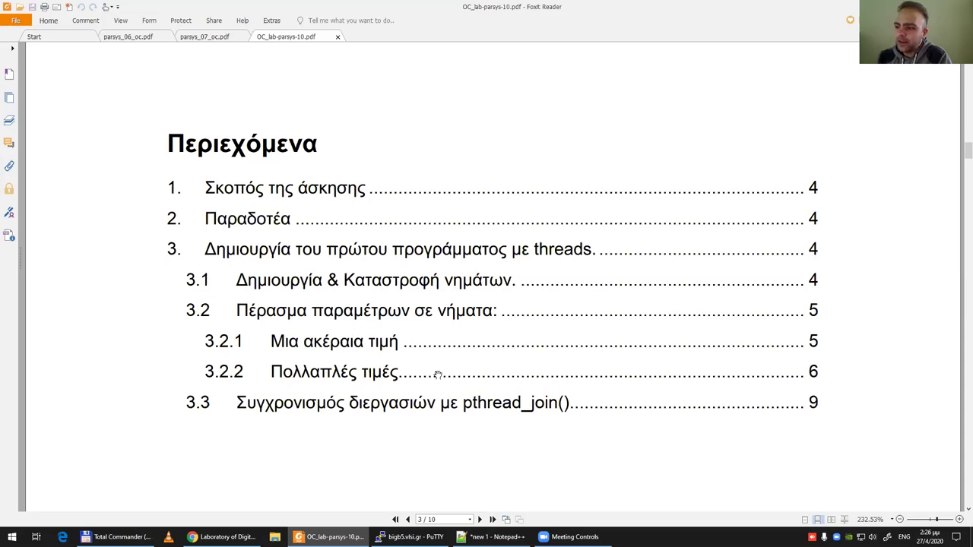
Step: Continue scrolling to page 4, section 3.1 on creating and destroying threads
scroll(424, 362, "down", 3)
scroll(424, 362, "down", 2)
scroll(425, 362, "down", 2, "ctrl")
scroll(422, 363, "down", 2)
scroll(419, 350, "down", 4)
scroll(419, 330, "down", 3)
scroll(447, 369, "down", 2)
scroll(445, 371, "down", 2)
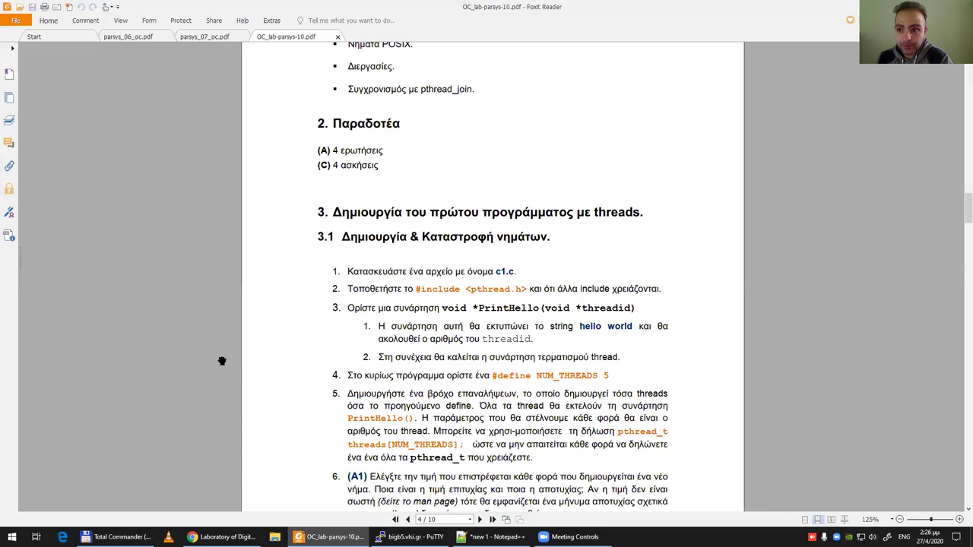
scroll(377, 280, "down", 2)
scroll(378, 280, "down", 2)
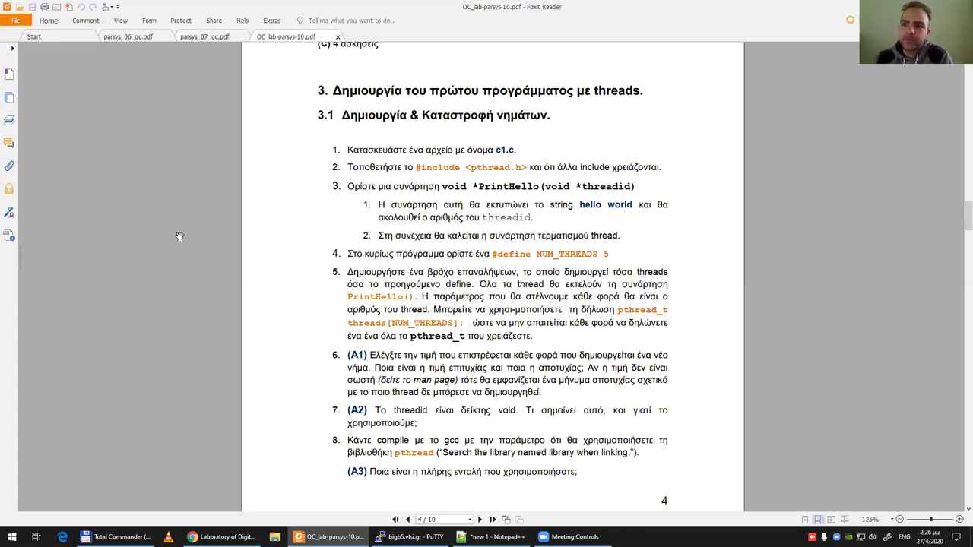
Step: Scroll from page 4 down through pages 5–7 of the lab exercise
scroll(180, 236, "down", 1)
scroll(179, 237, "down", 3)
scroll(179, 236, "down", 3)
scroll(179, 237, "down", 4)
scroll(180, 236, "down", 2)
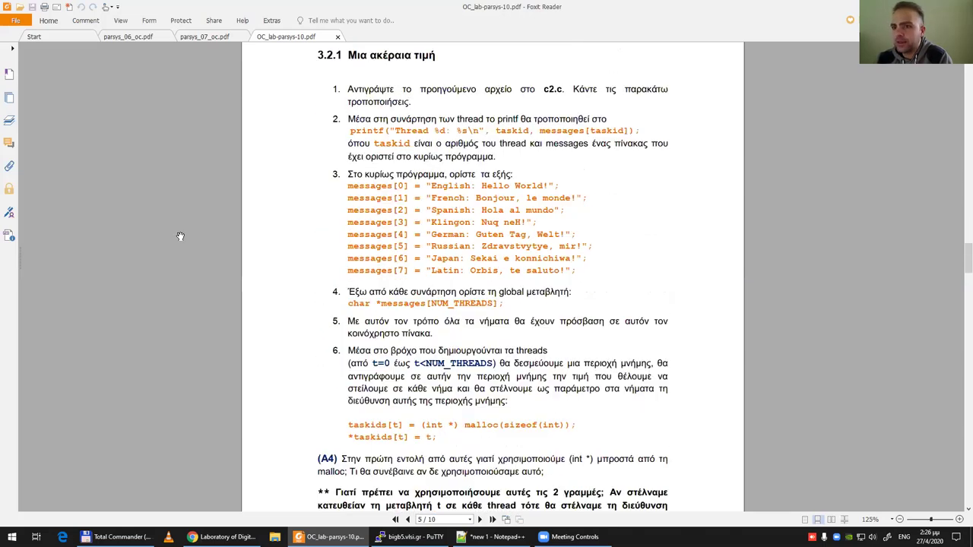
scroll(181, 236, "down", 4)
scroll(180, 236, "down", 4)
scroll(180, 237, "down", 5)
scroll(180, 236, "down", 5)
scroll(180, 237, "down", 1)
scroll(313, 206, "down", 2)
scroll(336, 251, "down", 3)
scroll(337, 252, "down", 2)
scroll(217, 287, "down", 5)
scroll(213, 287, "down", 5)
Step: Reach page 8's thread_data_array steps 7–10 and the ΠΡΟΣΟΧΗ note about passing &t
scroll(212, 288, "up", 3)
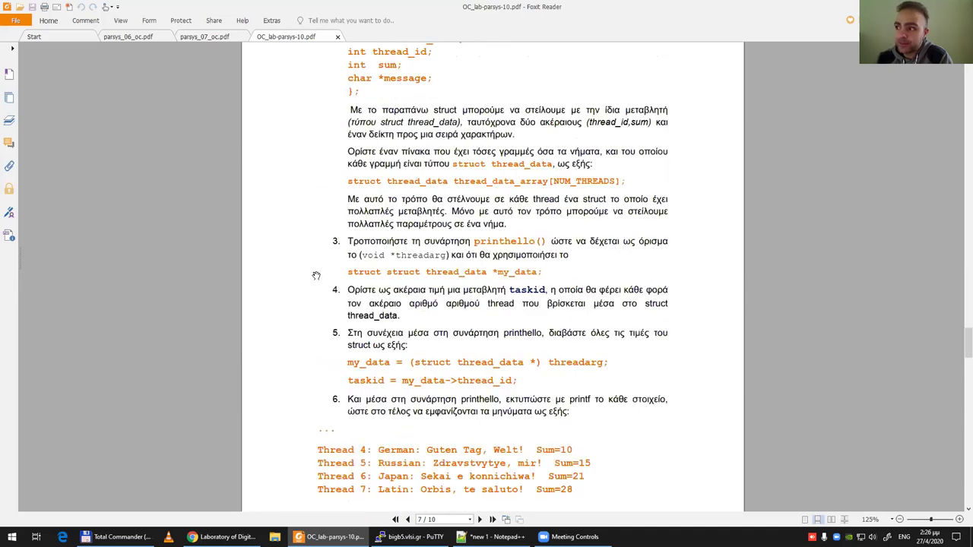
scroll(316, 275, "up", 3)
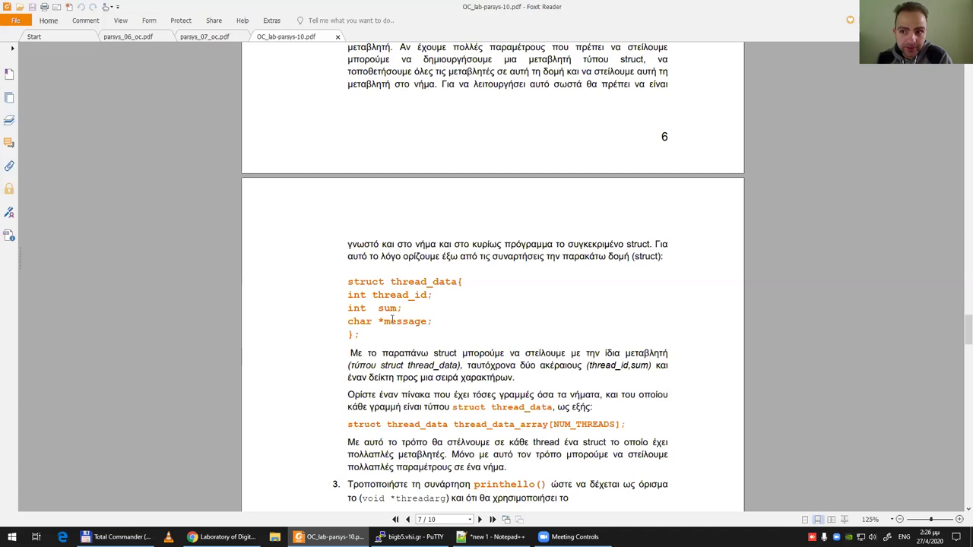
scroll(241, 392, "down", 1)
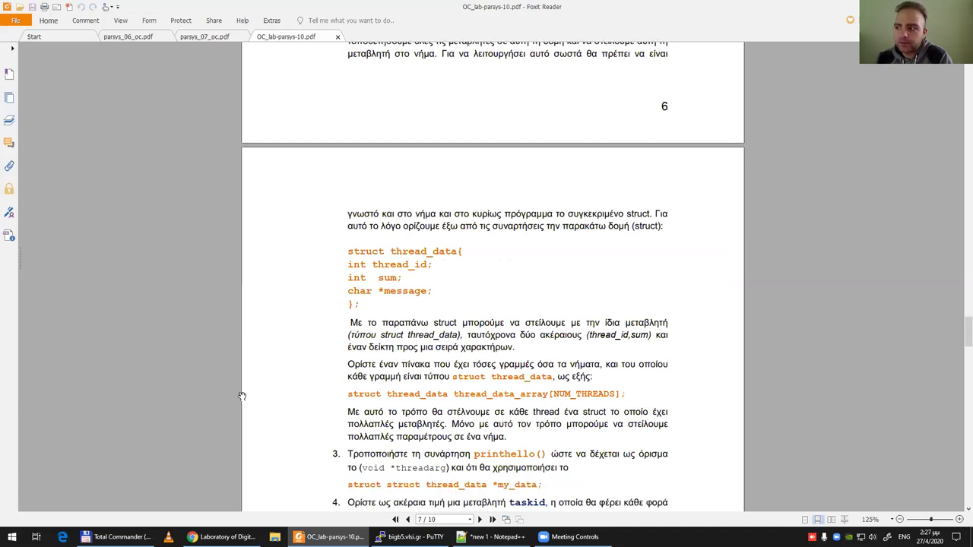
scroll(254, 389, "down", 1)
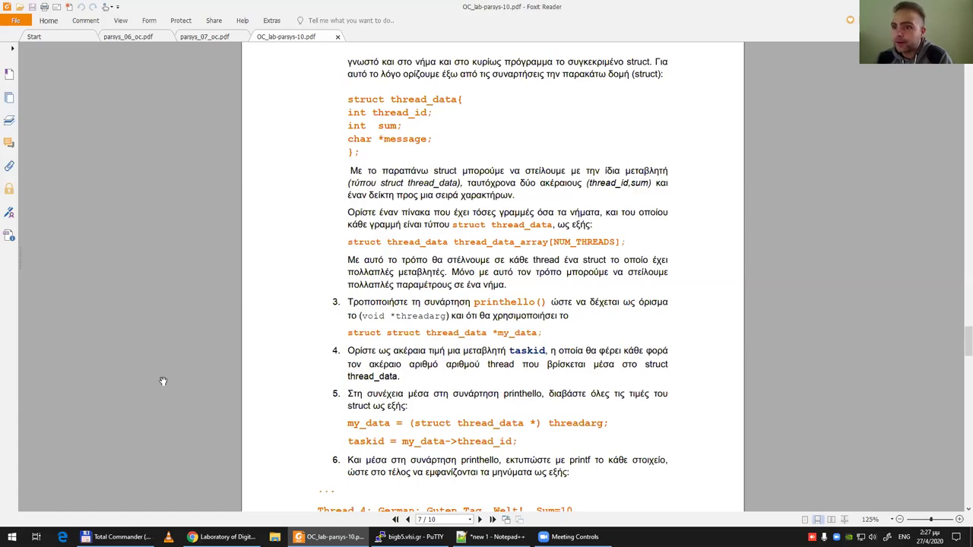
scroll(163, 382, "down", 2)
scroll(163, 383, "down", 1)
scroll(163, 382, "down", 1)
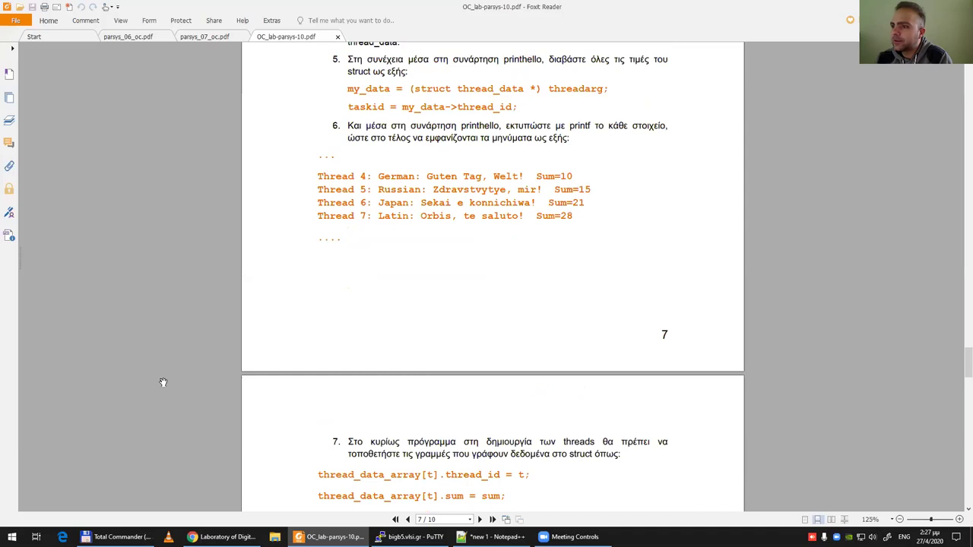
scroll(163, 383, "down", 3)
scroll(163, 383, "down", 2)
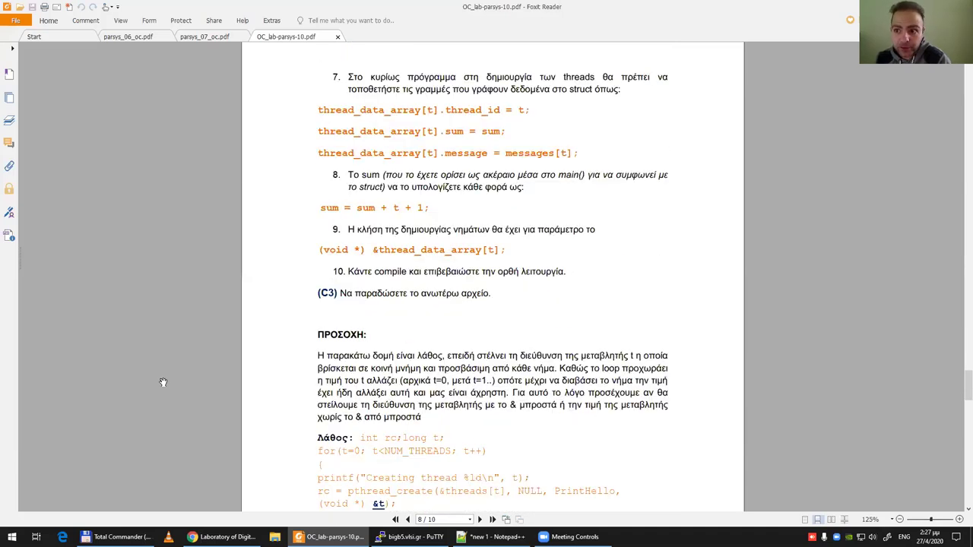
Step: Scroll through pages 8–9 to page 10's pthread_join steps 7–13 and the (C4) deliverable
scroll(163, 383, "down", 1)
scroll(163, 382, "down", 2)
scroll(163, 382, "down", 2)
scroll(230, 368, "up", 2)
scroll(272, 333, "up", 1)
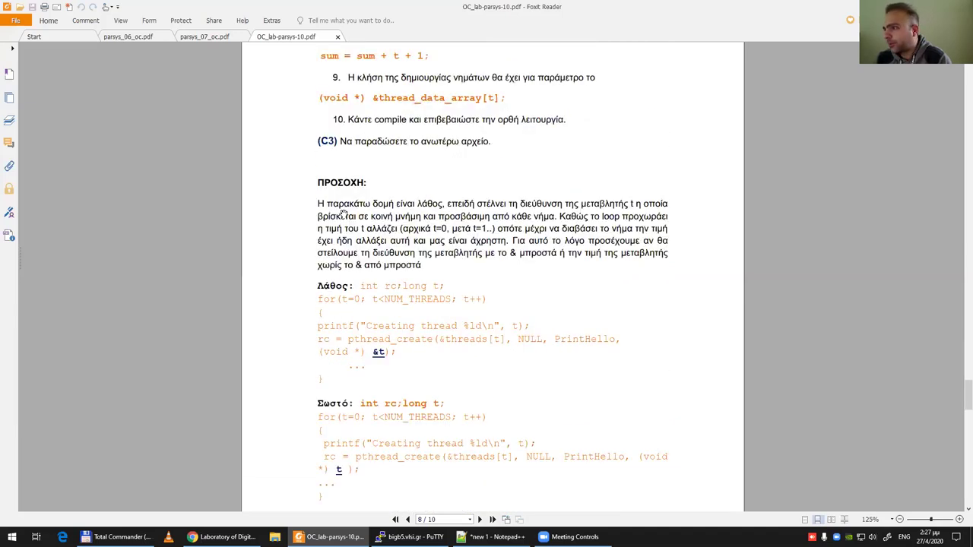
scroll(408, 373, "down", 1)
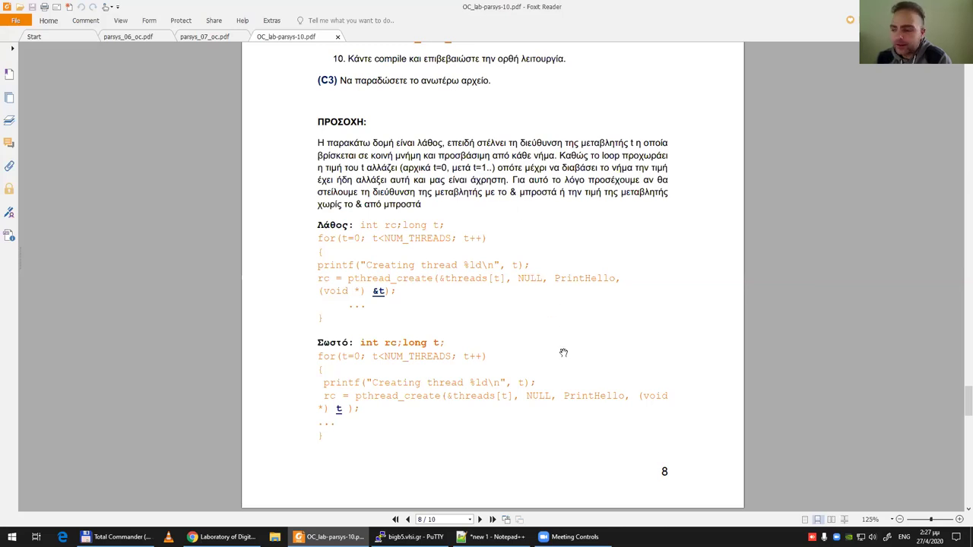
scroll(563, 353, "down", 4)
scroll(563, 353, "down", 1)
scroll(564, 353, "down", 2)
scroll(563, 353, "down", 3)
scroll(564, 352, "down", 5)
scroll(564, 353, "down", 5)
scroll(563, 353, "down", 5)
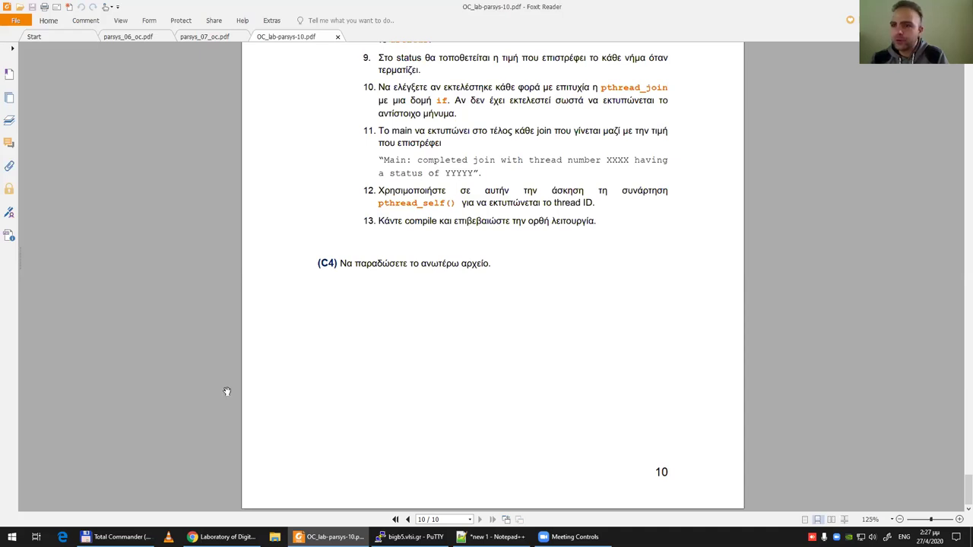
scroll(205, 362, "up", 5)
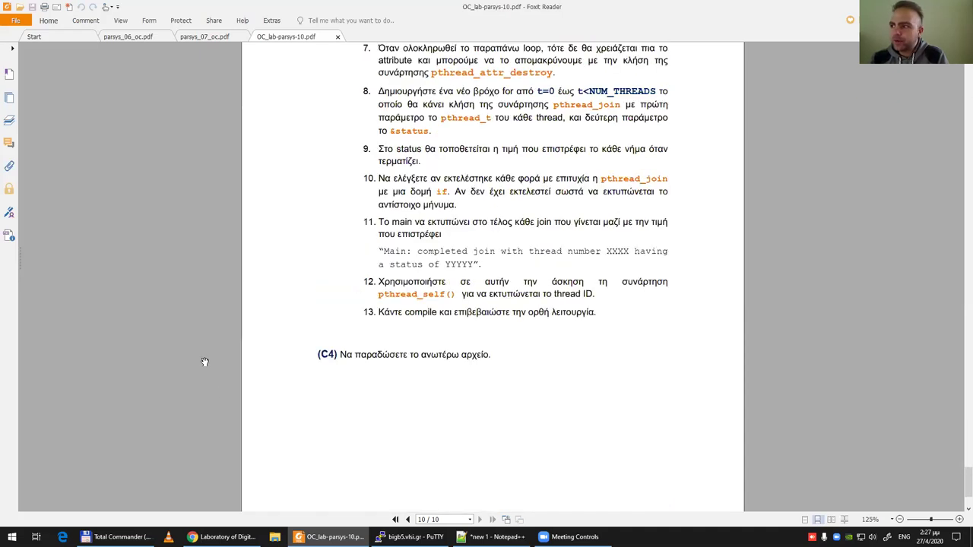
scroll(205, 362, "up", 5)
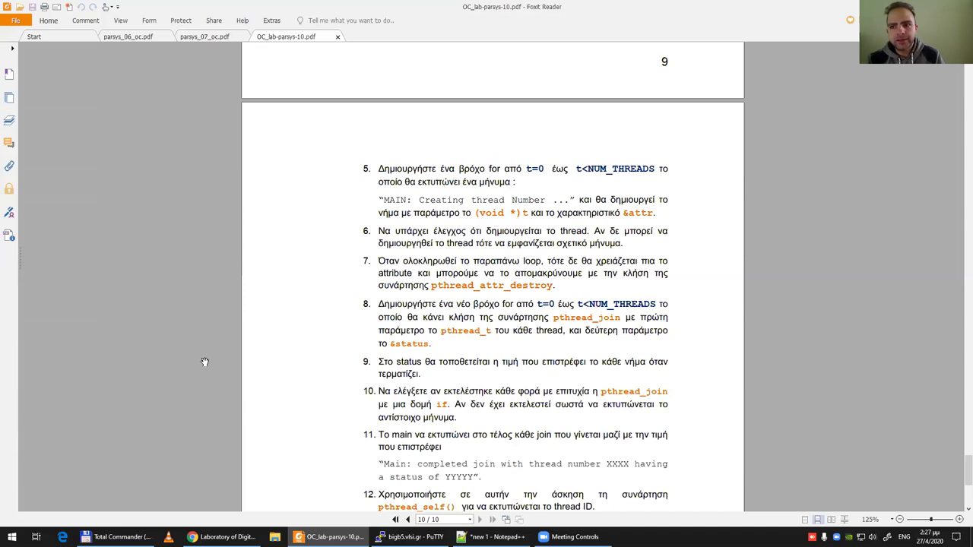
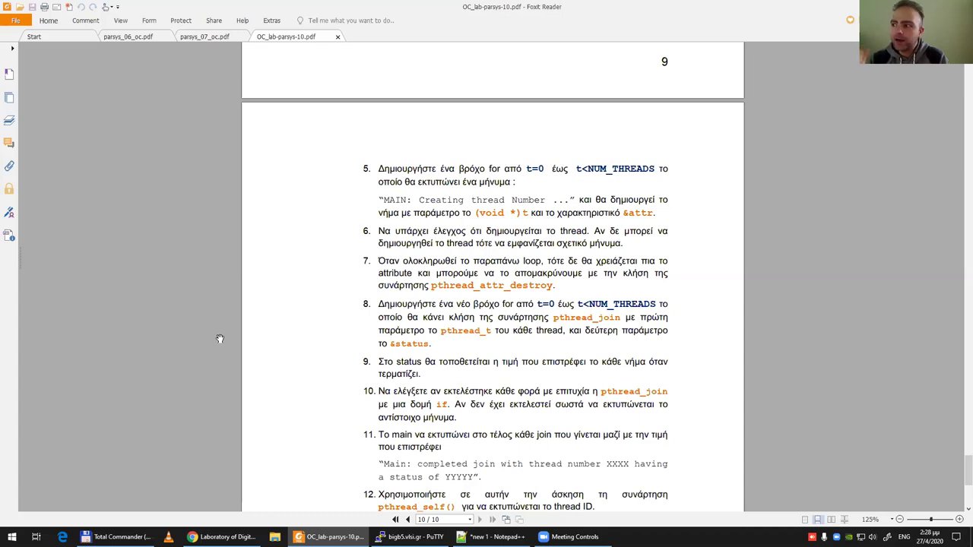
Step: Scroll back from page 10 to page 9 so the 3.3 pthread_join() heading sits at the top
scroll(226, 397, "up", 4)
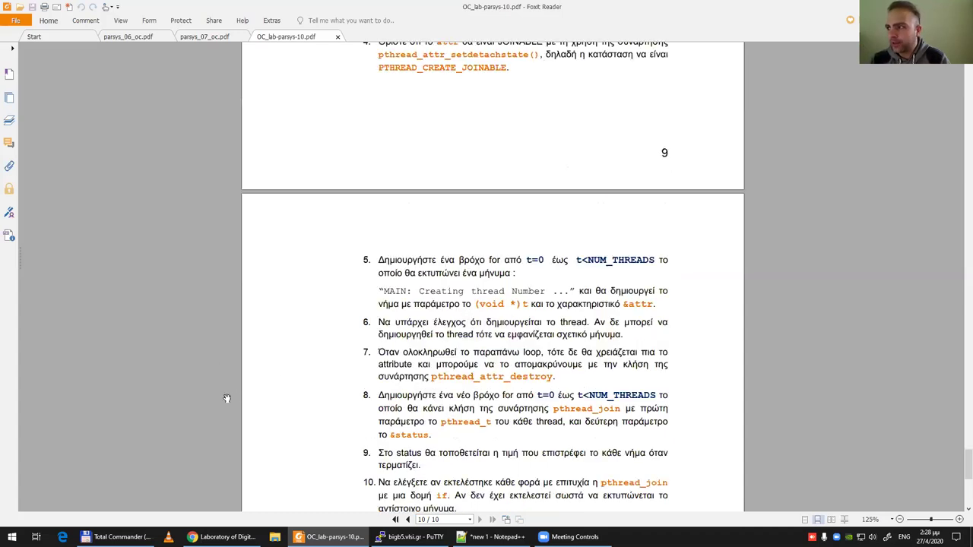
scroll(219, 403, "up", 3)
scroll(219, 403, "up", 3)
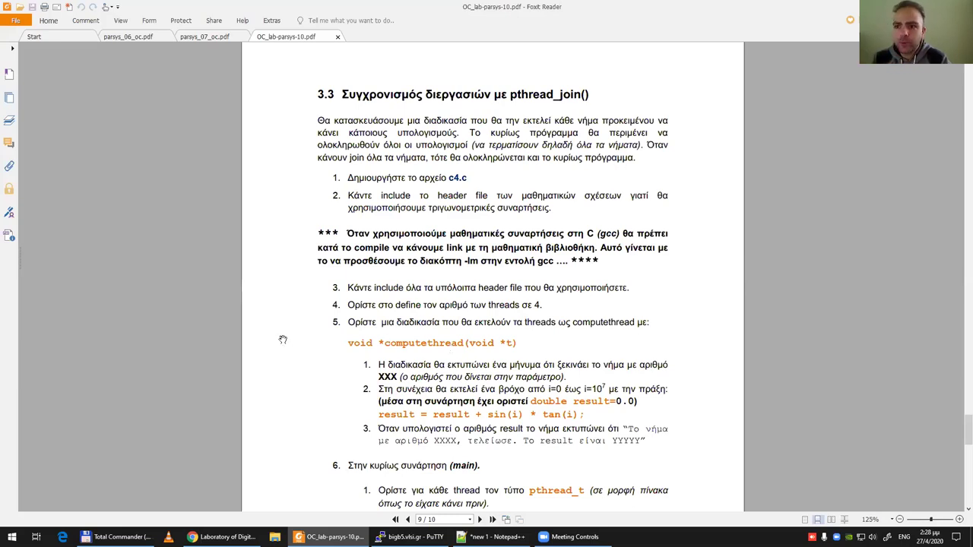
left_click_drag(287, 350, 287, 350)
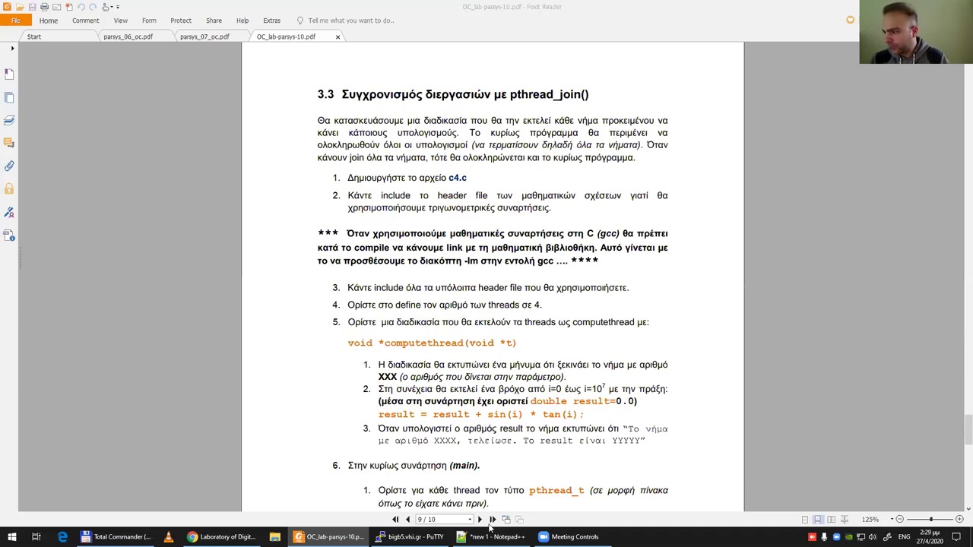
Step: Switch to Notepad++ and create a new blank document
key("alt+Tab")
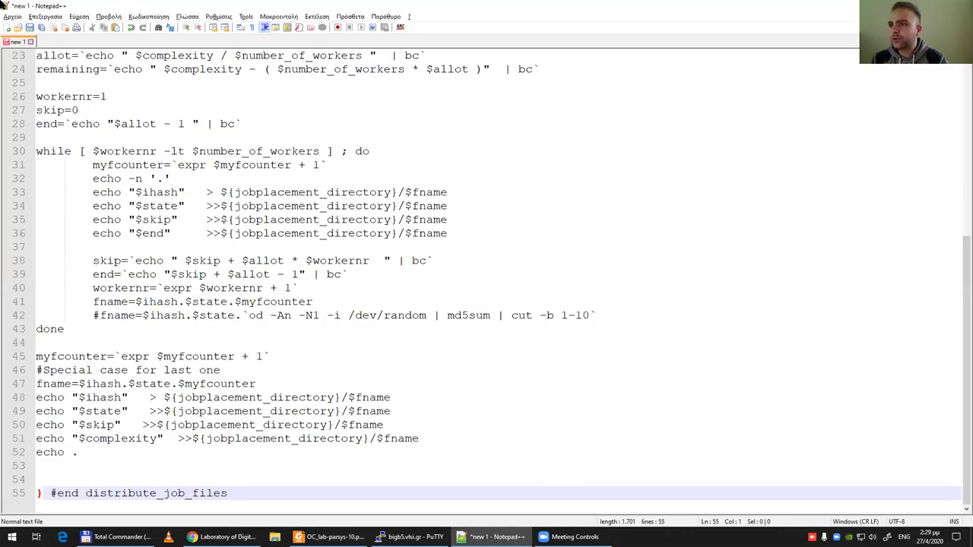
key("BackSpace")
key("End")
key("Return")
left_click(12, 17)
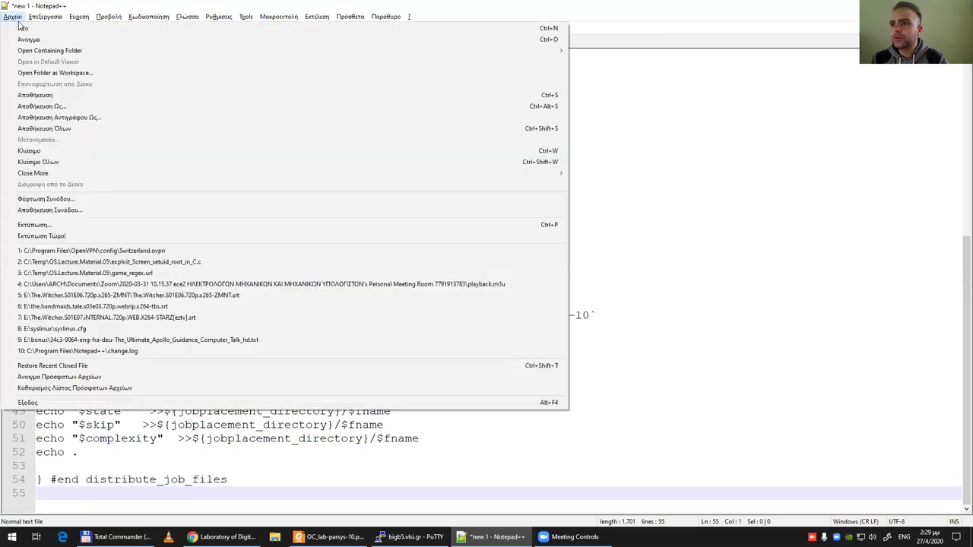
left_click(22, 28)
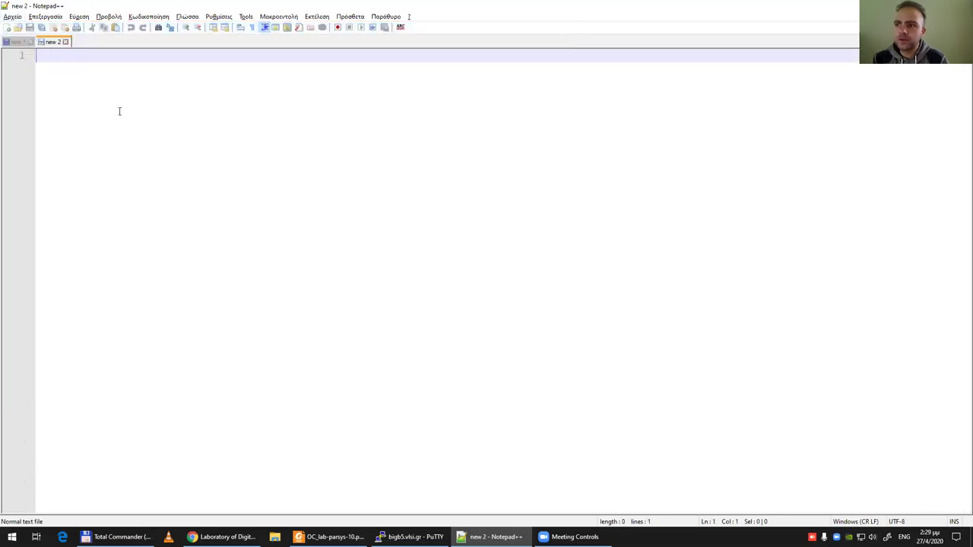
Step: Type -Wall, mpicc -Wall and mpirun -Wall [OXI] on separate lines
scroll(139, 172, "up", 2, "ctrl")
type("-Wall")
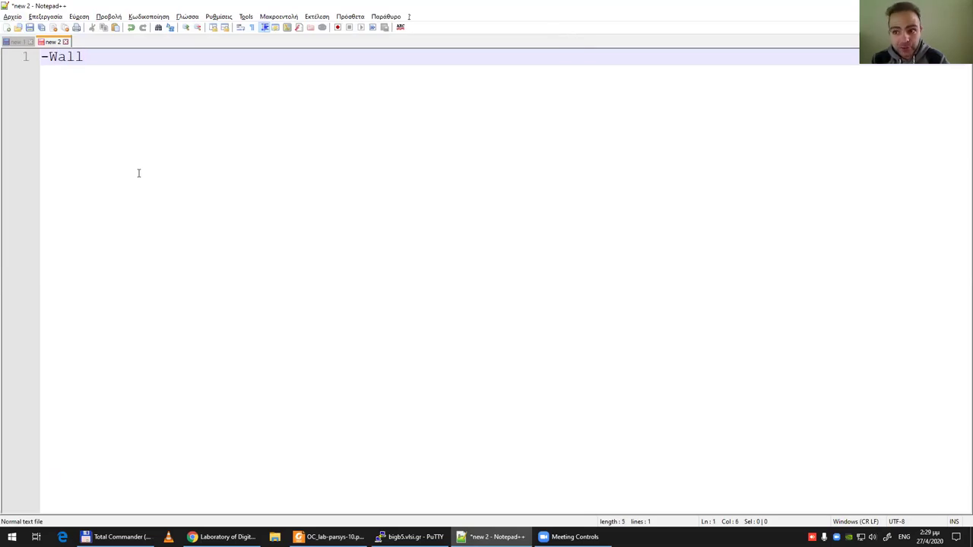
key("Return")
key("Return")
type("mpi")
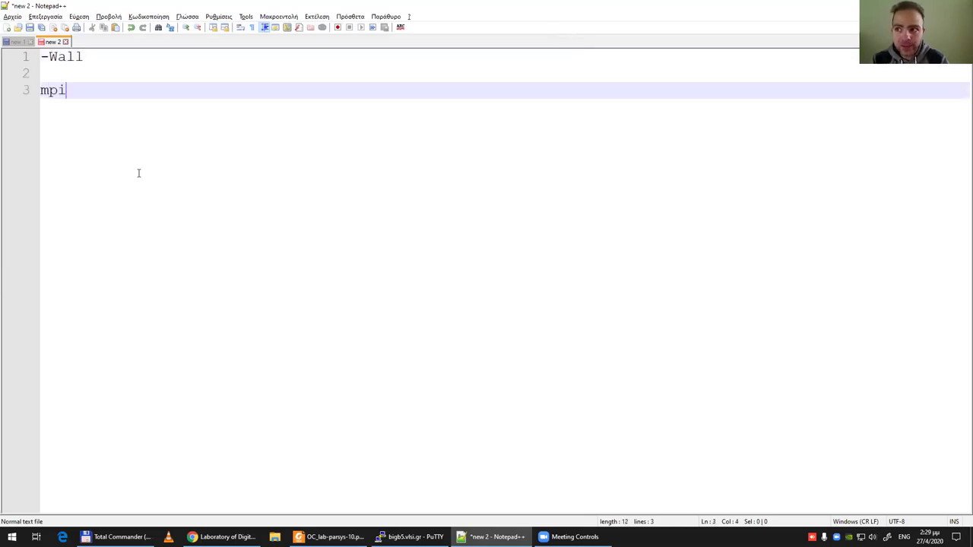
type("CC")
key("BackSpace")
key("BackSpace")
type("cc ")
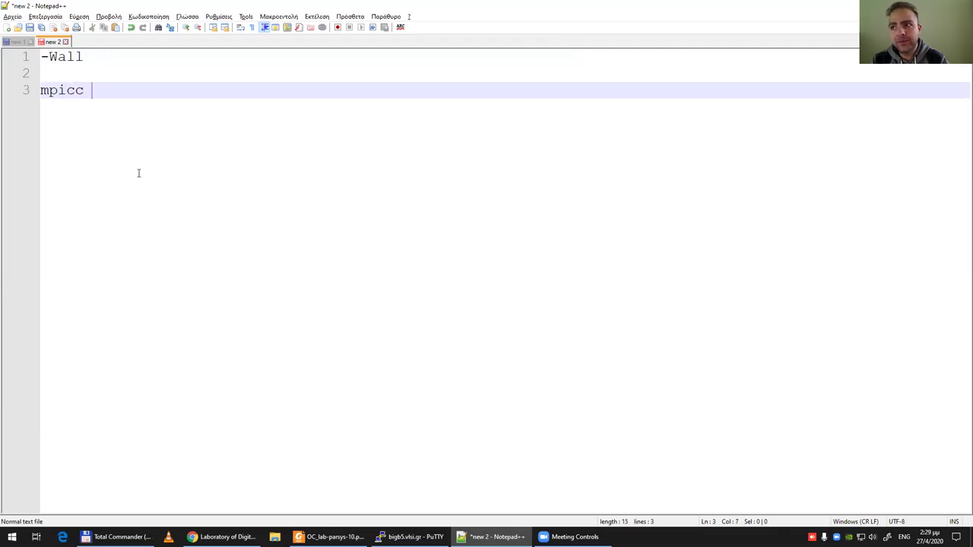
type("-Wall")
key("Escape")
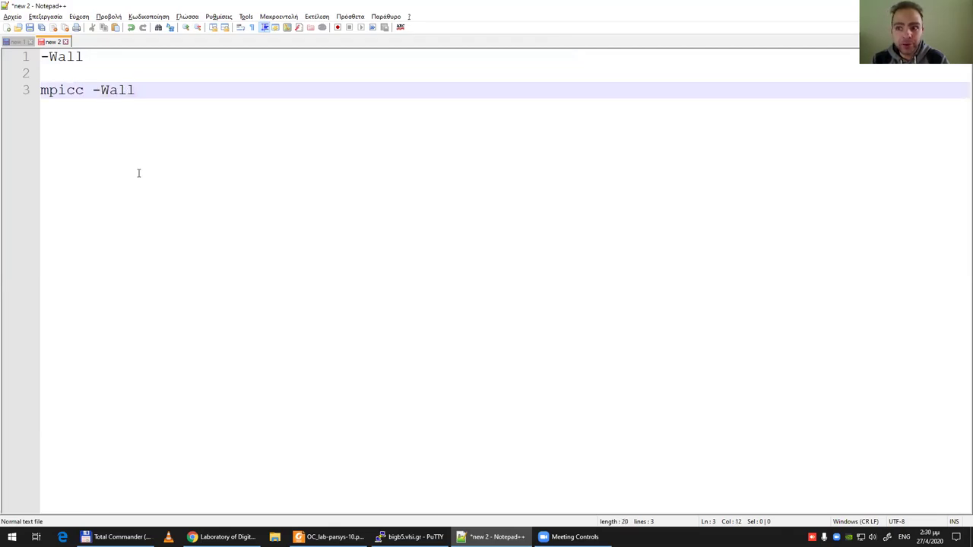
key("Return")
key("Return")
type("mp")
key("BackSpace")
type("pirun -Wall [OXI]")
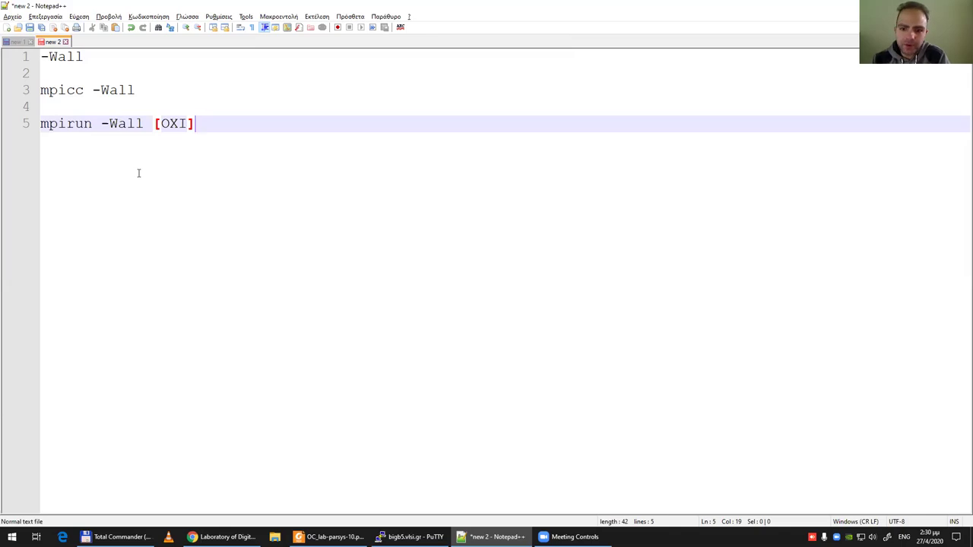
Step: Insert gcc -Wall, clang -Wall and nvcc -Wall lines below mpicc -Wall
left_click_drag(135, 89, 91, 93)
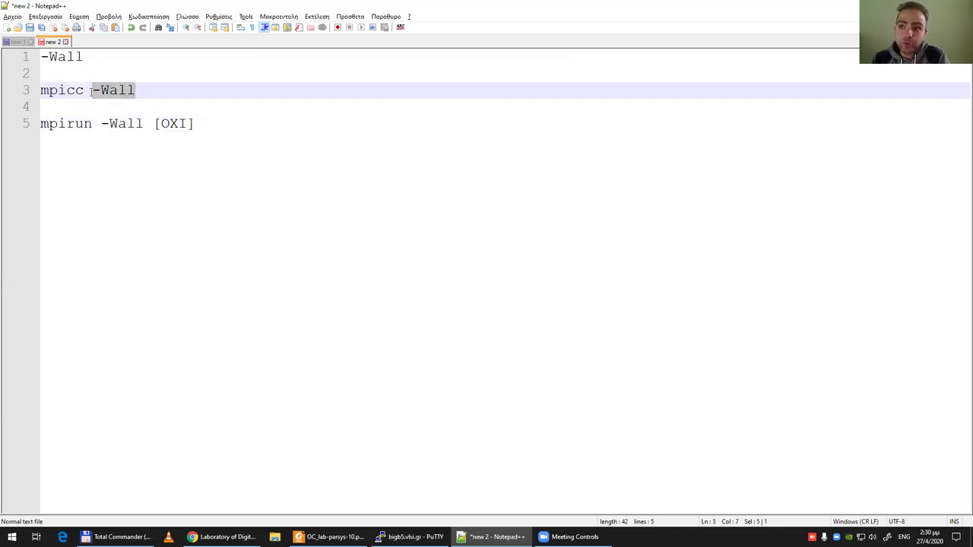
left_click(147, 91)
key("Return")
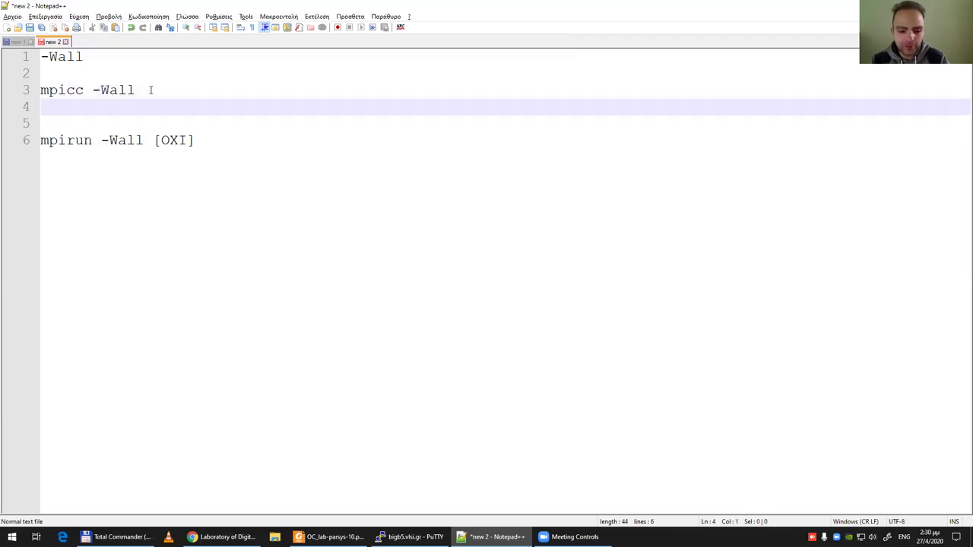
type("gcc -Wallclan")
key("BackSpace")
key("BackSpace")
key("BackSpace")
key("Return")
type("clan")
key("BackSpace")
key("BackSpace")
key("BackSpace")
type("clan")
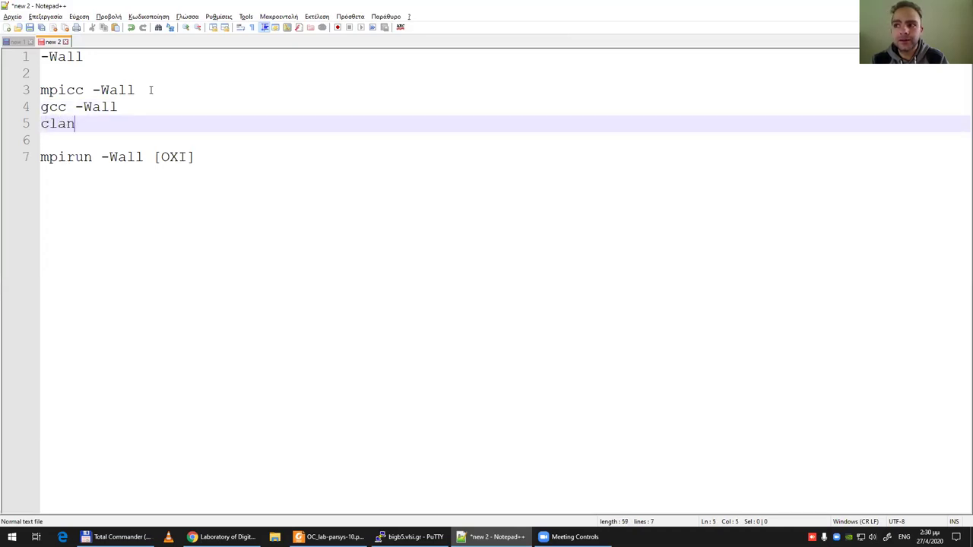
type("g -Wall")
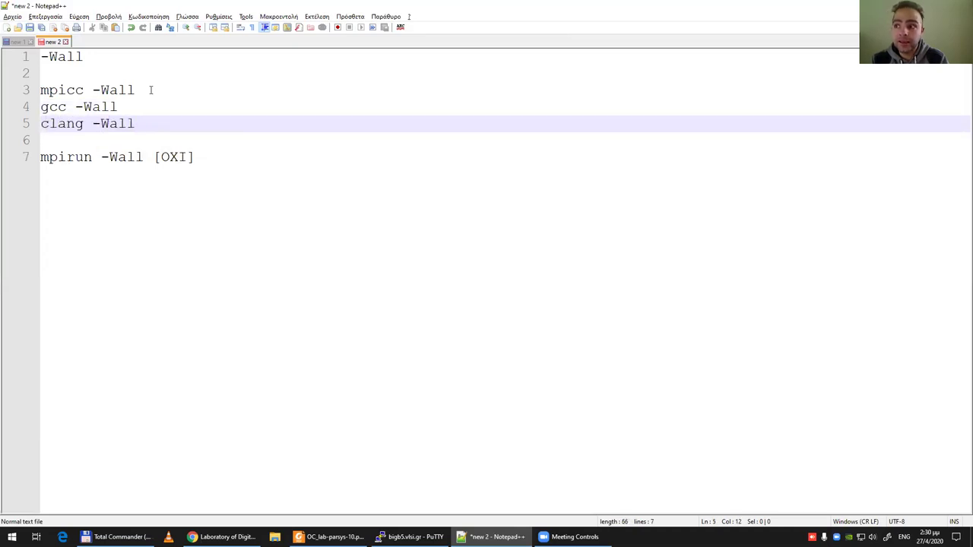
key("Return")
type("nvcc -Wall")
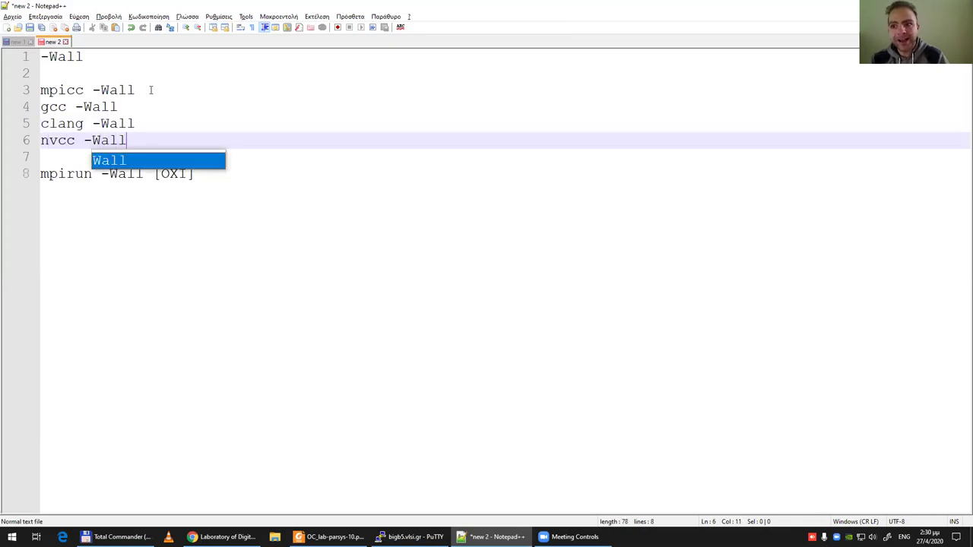
left_click(120, 205)
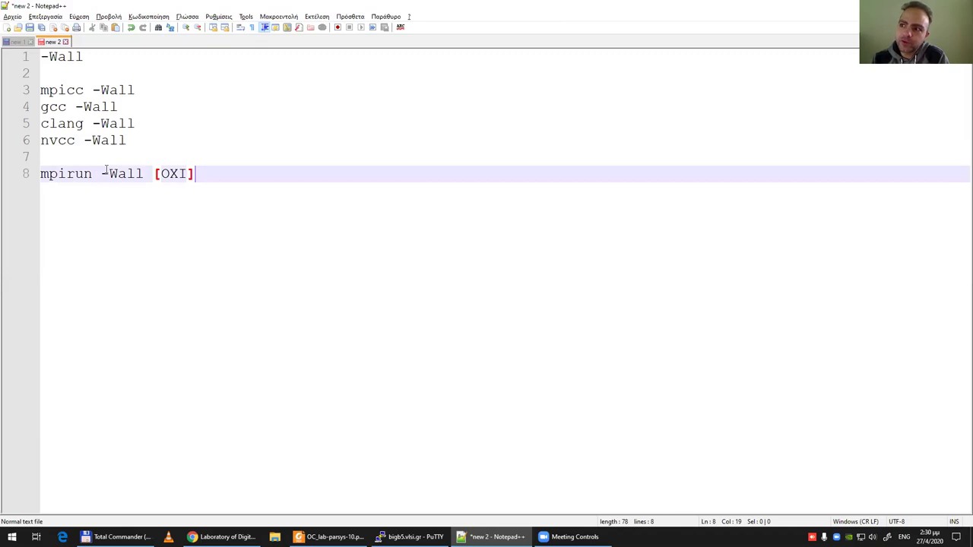
left_click(93, 140)
left_click_drag(111, 138, 122, 140)
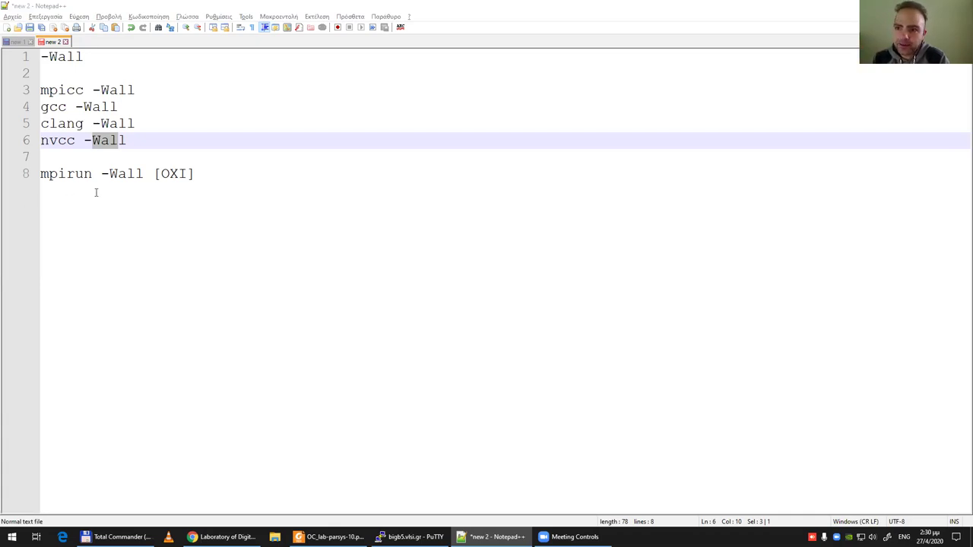
left_click_drag(126, 140, 82, 140)
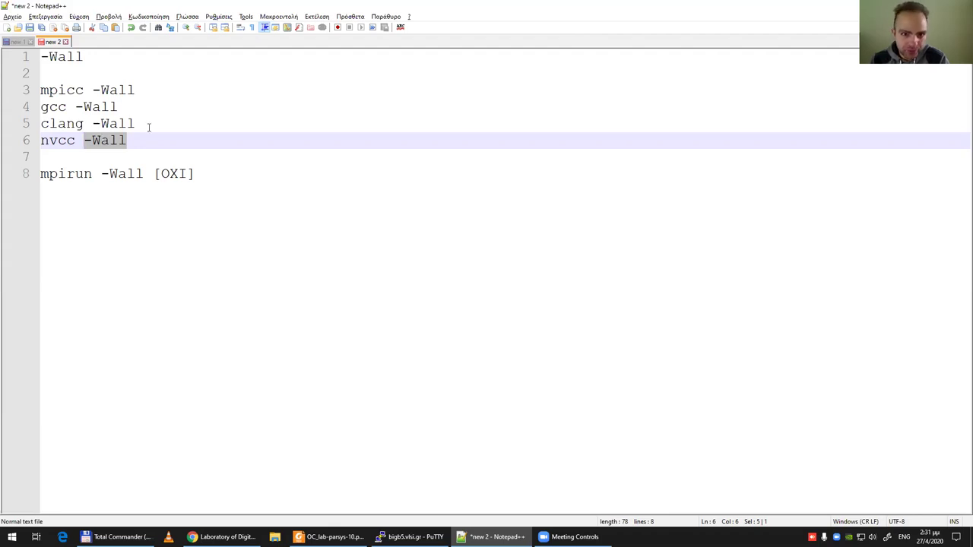
left_click(92, 123)
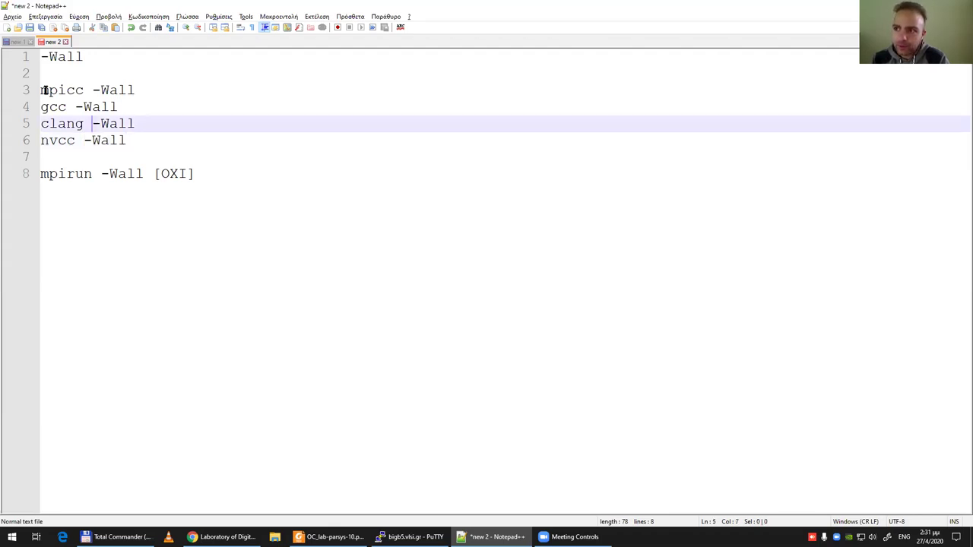
left_click_drag(47, 173, 280, 174)
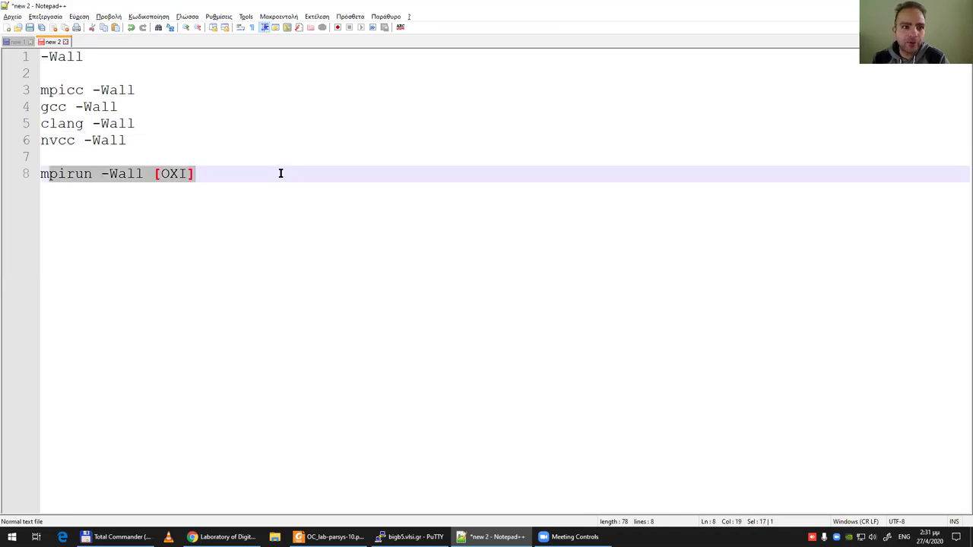
left_click(177, 190)
left_click_drag(74, 89, 165, 100)
left_click(143, 93)
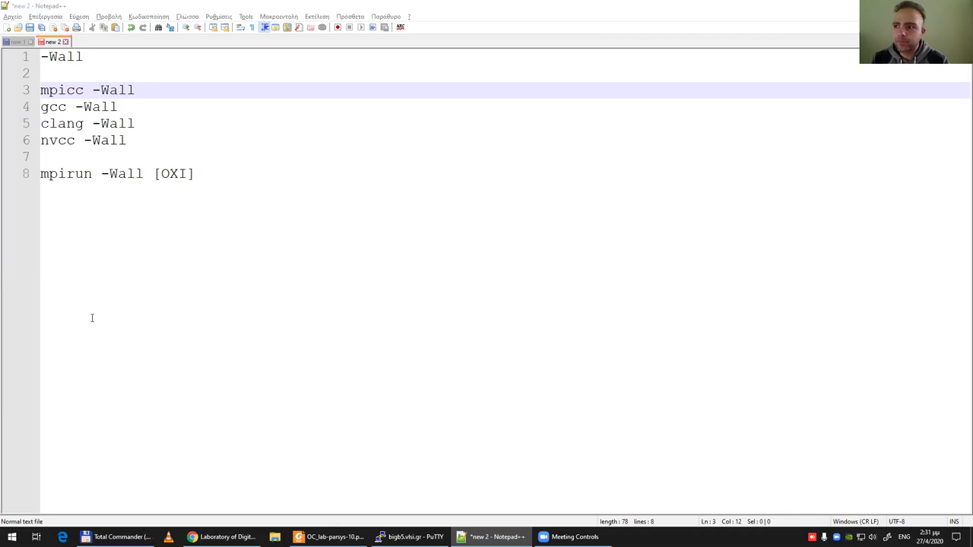
Step: Replace all the notes with the four pasted MPI_Send invalid-rank error lines
key("ctrl+End")
key("ctrl+shift+Home")
key("Delete")
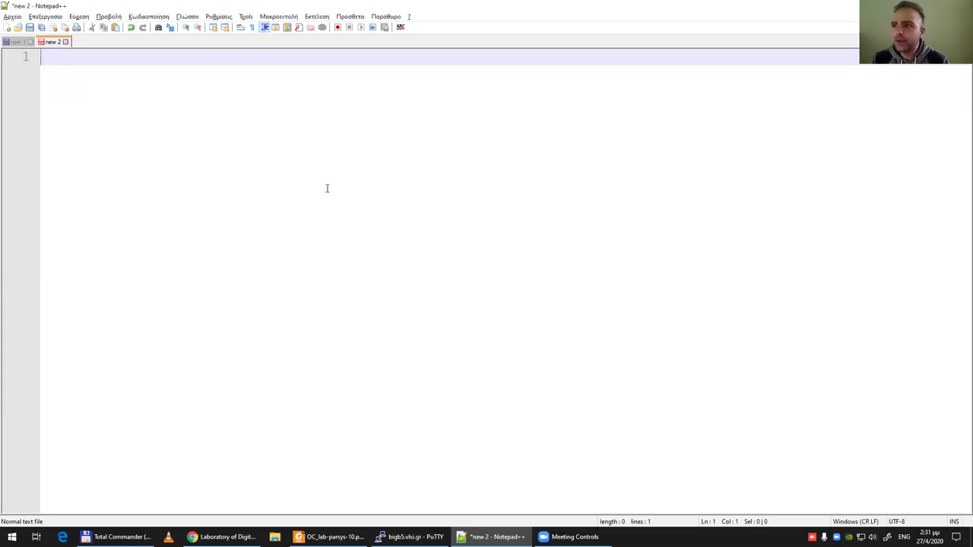
type("[pleiades.ece.uowm.gr:30619] *** An error occurred in MPI_Send [pleiades.ece.uowm.gr:30619] *** on communicator MPI_COMM_WORLD [pleiades.ece.uowm.gr:30619] *** MPI_ERR_RANK: invalid rank [pleiades.ece.uowm.gr:30619] *** MPI_ERRORS_ARE_FATAL: your MPI job will now abort")
key("Return")
key("Return")
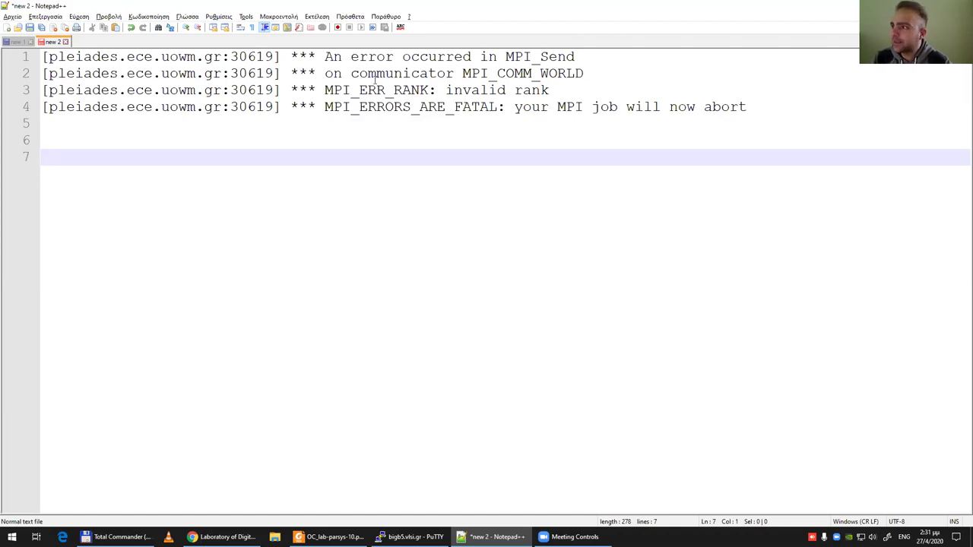
Step: Paste the $ mpirun send_receive_ping_pong command as line 1 above the error lines
left_click(316, 59)
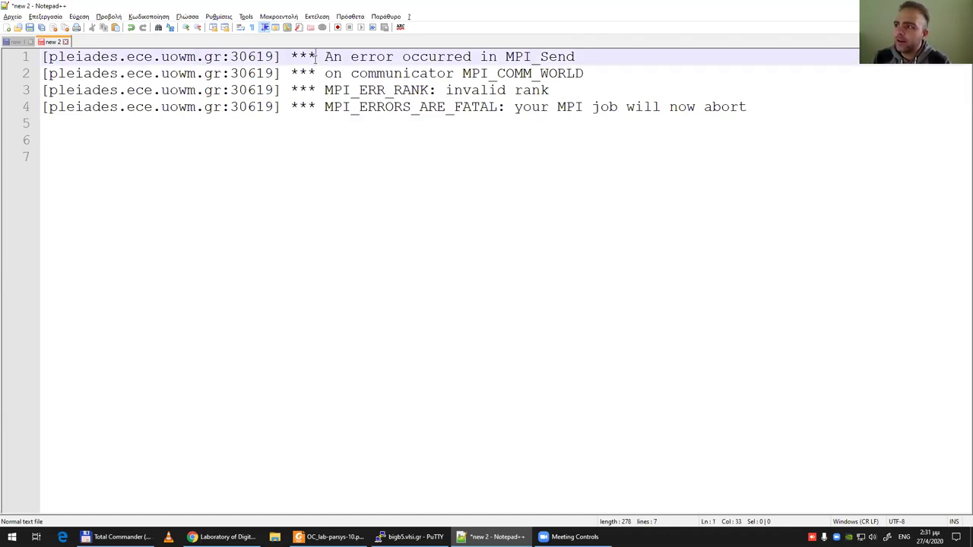
key("Home")
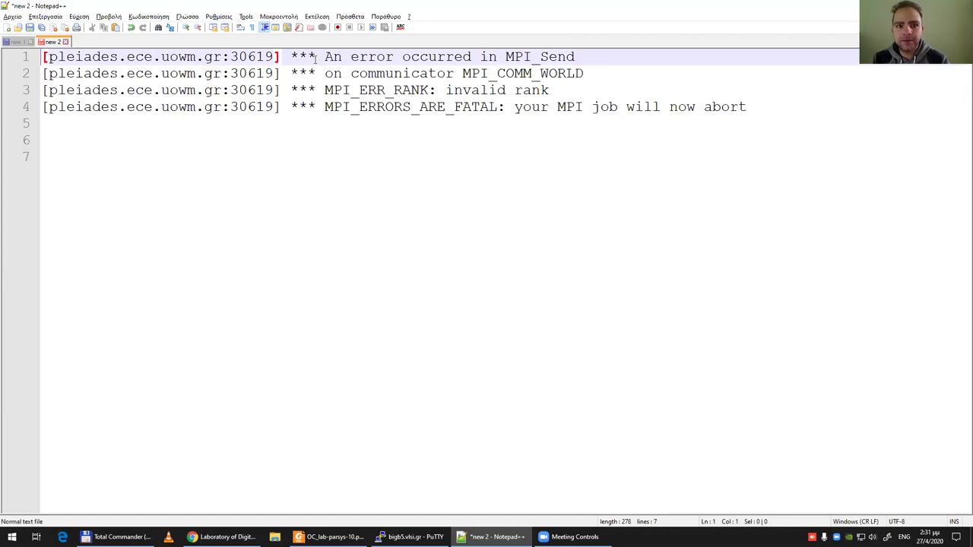
key("Return")
key("Up")
key("Return")
key("Up")
type("mp")
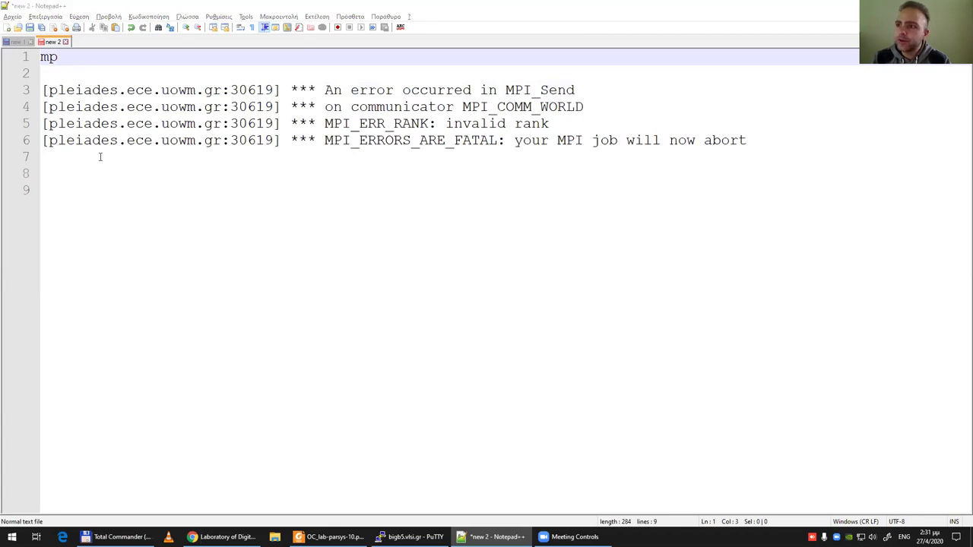
double_click(95, 57)
type("$ mpirun  send_receive_ping_pong")
key("Down")
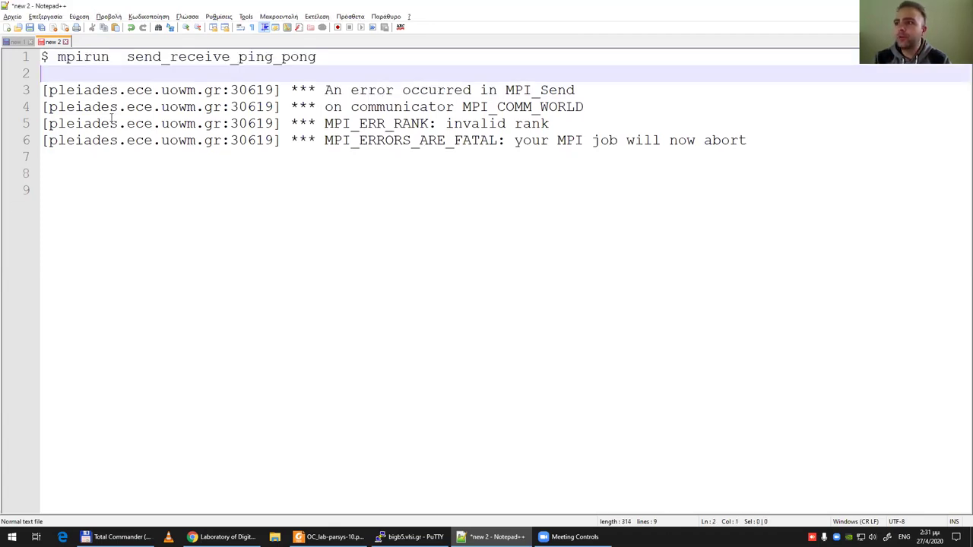
key("Delete")
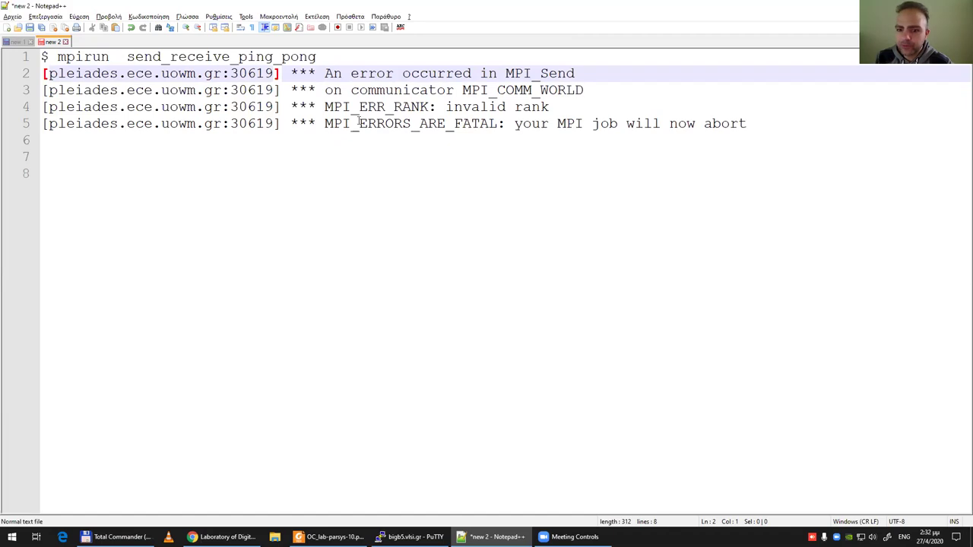
left_click_drag(325, 106, 561, 107)
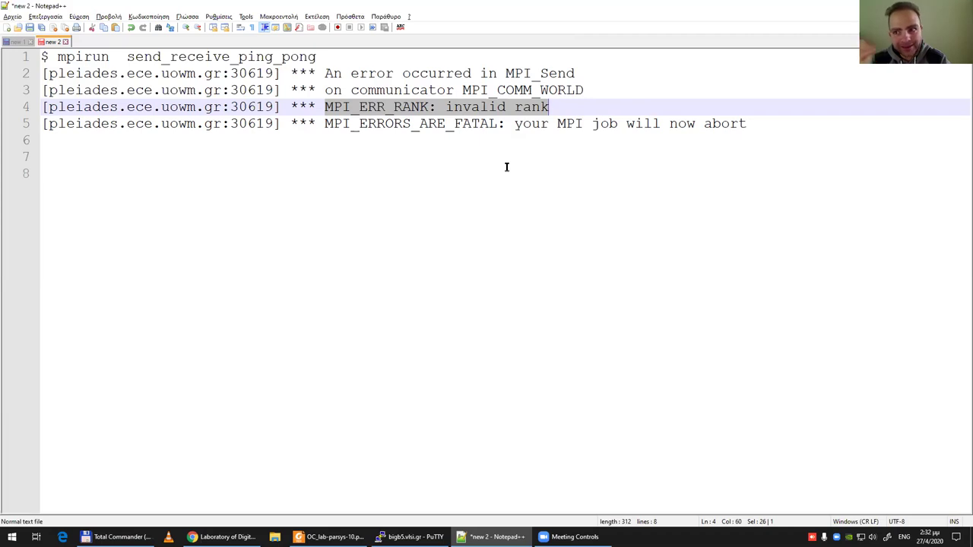
left_click(394, 107)
left_click_drag(325, 107, 430, 107)
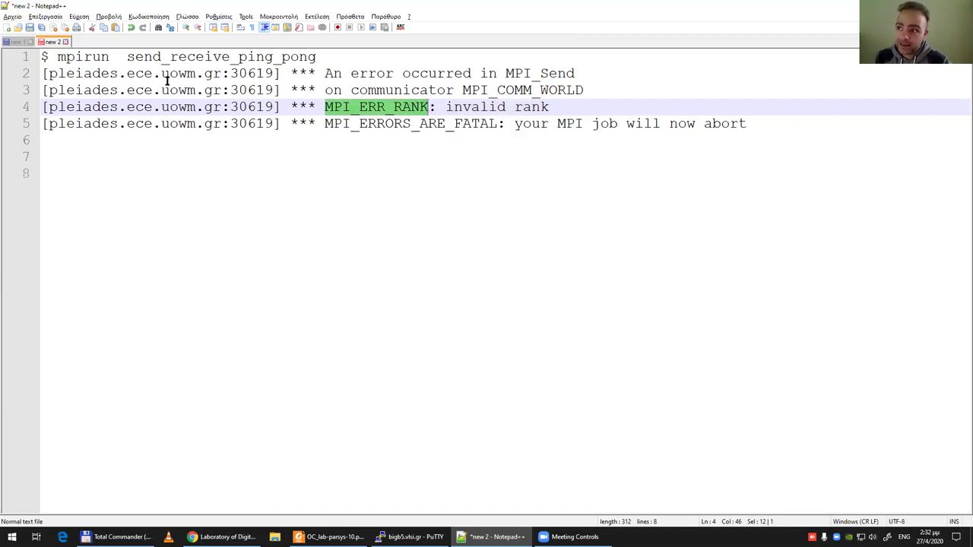
double_click(114, 56)
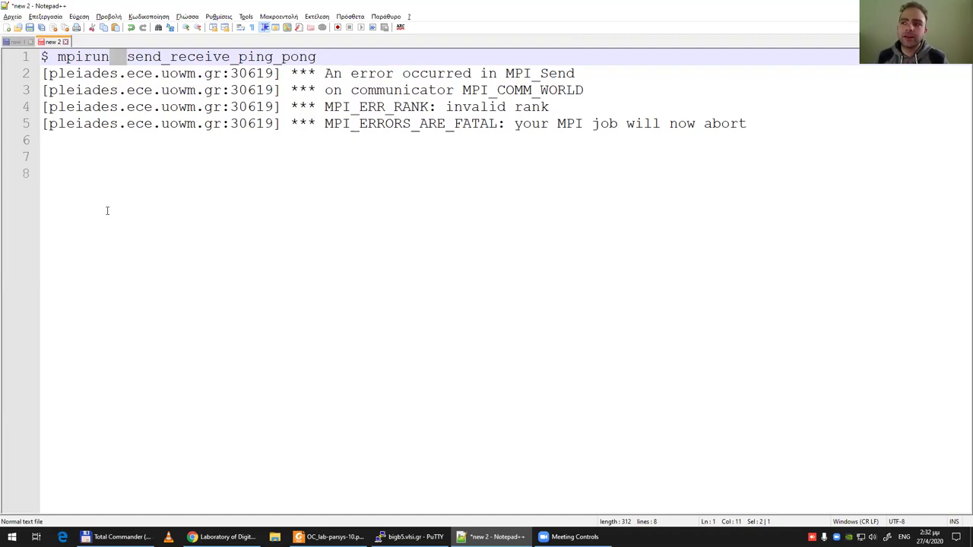
left_click(296, 120)
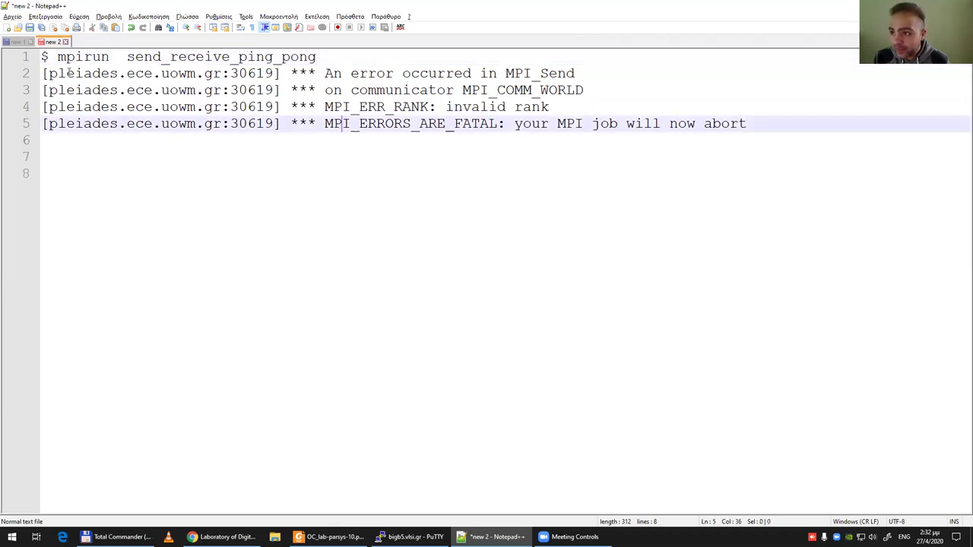
left_click_drag(44, 73, 498, 123)
left_click_drag(325, 106, 552, 108)
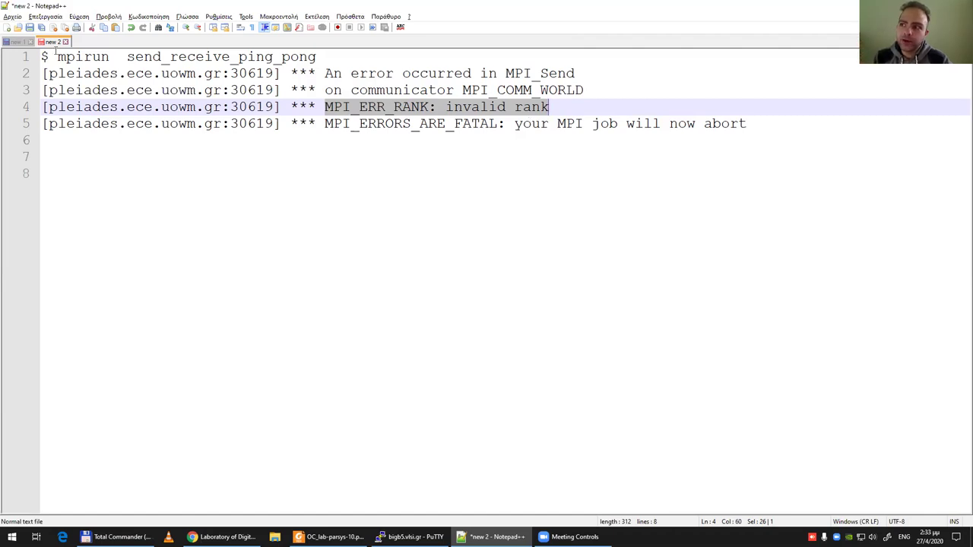
Step: Add -n10 to mpirun and write a rank<10 for loop calling mpi_send(rank+1)
left_click(127, 57)
type("-n10")
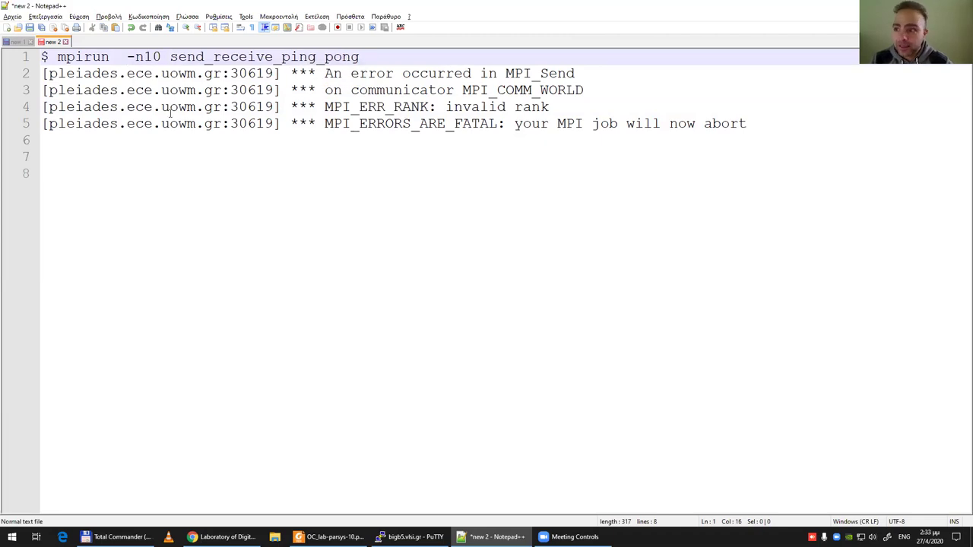
left_click(97, 175)
type("for (i=")
type("0")
key("BackSpace")
key("BackSpace")
key("BackSpace")
type("rank=0;rank<10;rank++)")
key("Return")
type("{")
key("Return")
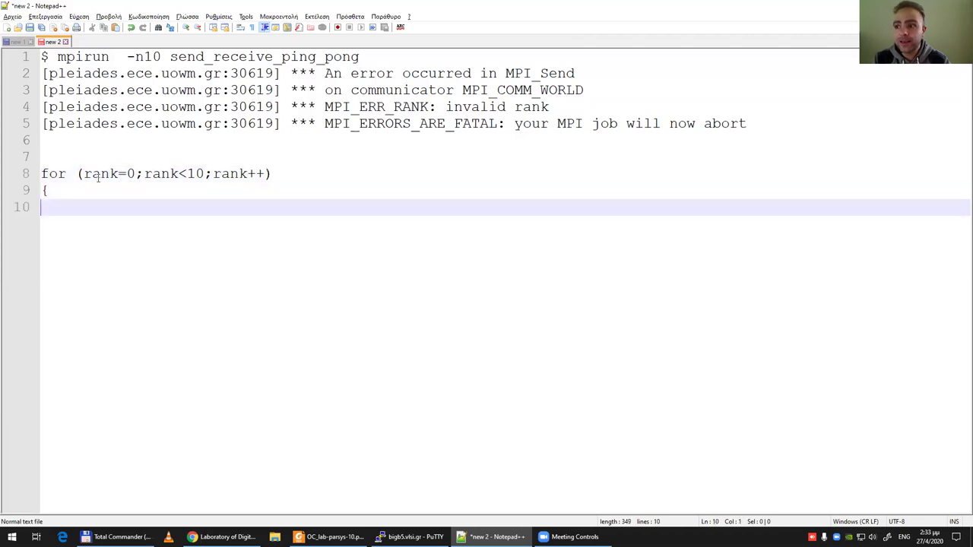
type("mpi_send(    rank+1   ")
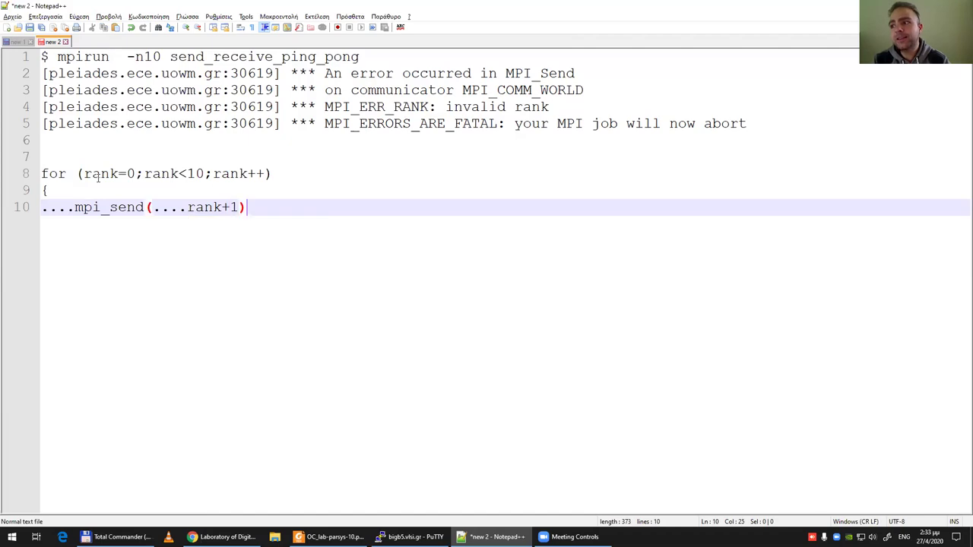
type(")")
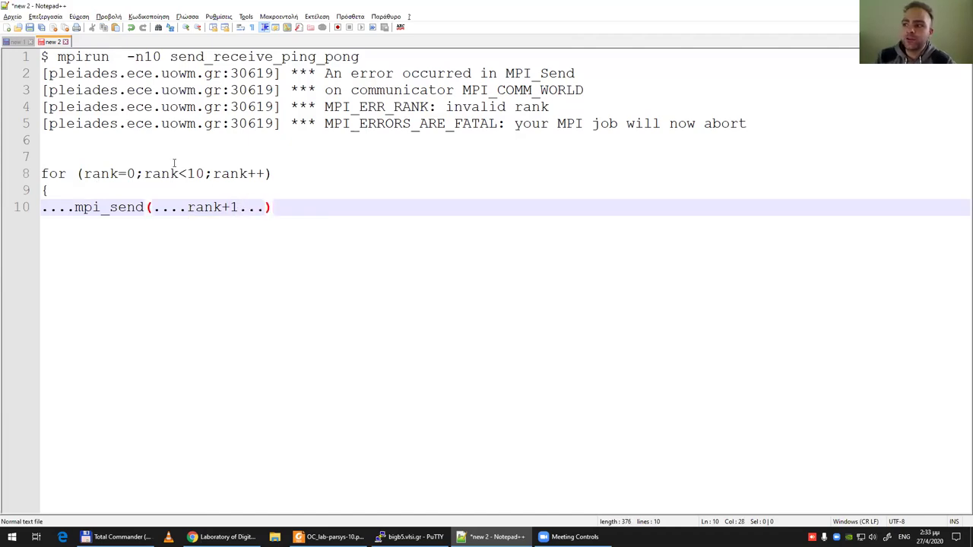
Step: Highlight the rank+1 destination argument and the loop's starting rank value
left_click_drag(188, 207, 239, 207)
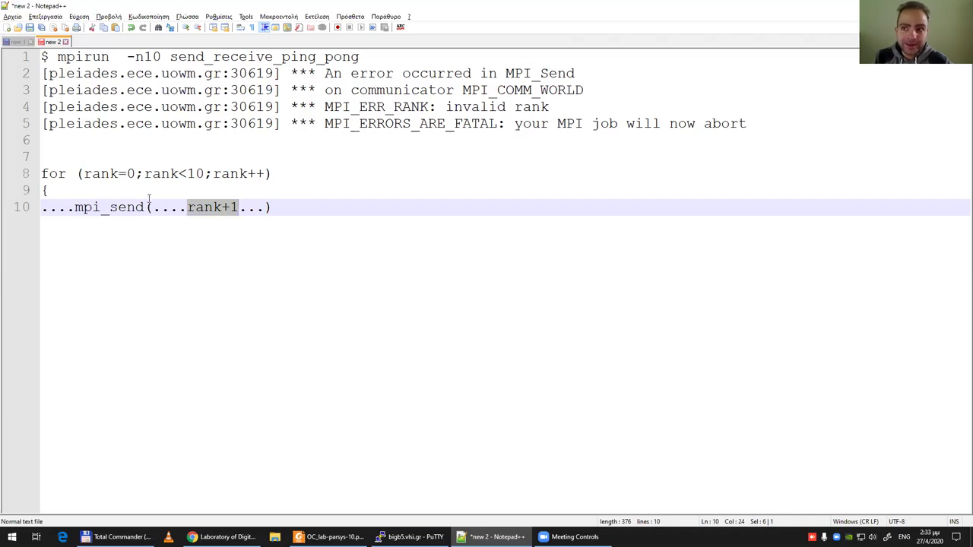
left_click_drag(127, 173, 172, 174)
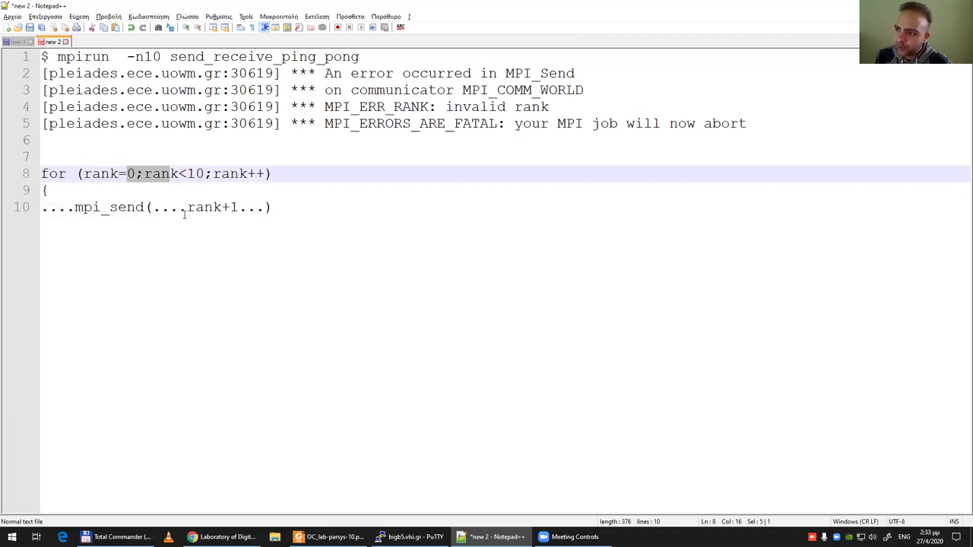
left_click_drag(179, 207, 241, 207)
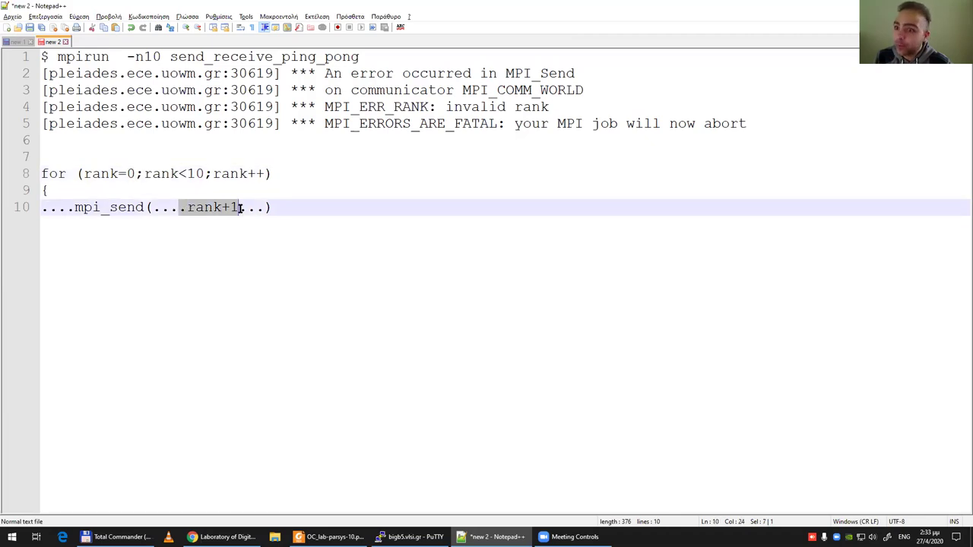
left_click(263, 207)
left_click(455, 169)
Step: Paste the MPI_ERR_RANK invalid rank line again below the loop, then select all text
left_click_drag(549, 107, 44, 107)
key("ctrl+c")
left_click(44, 106)
double_click(525, 89)
left_click(502, 107)
key("ctrl+End")
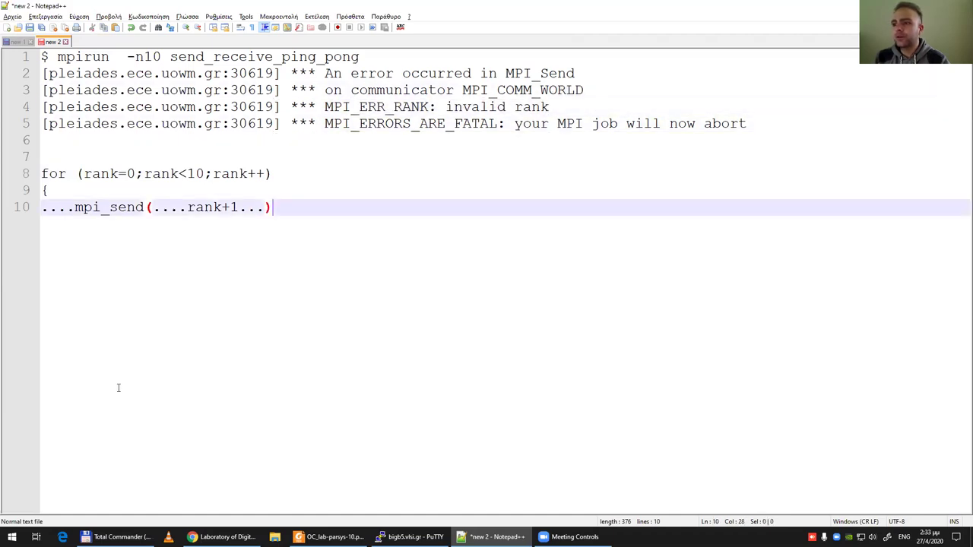
key("Return")
key("Return")
key("ctrl+v")
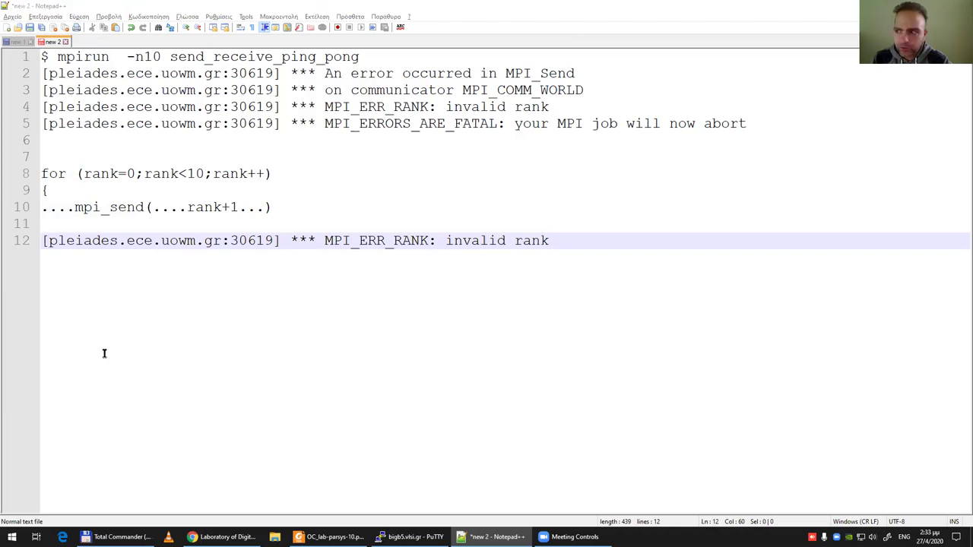
left_click_drag(187, 311, 42, 56)
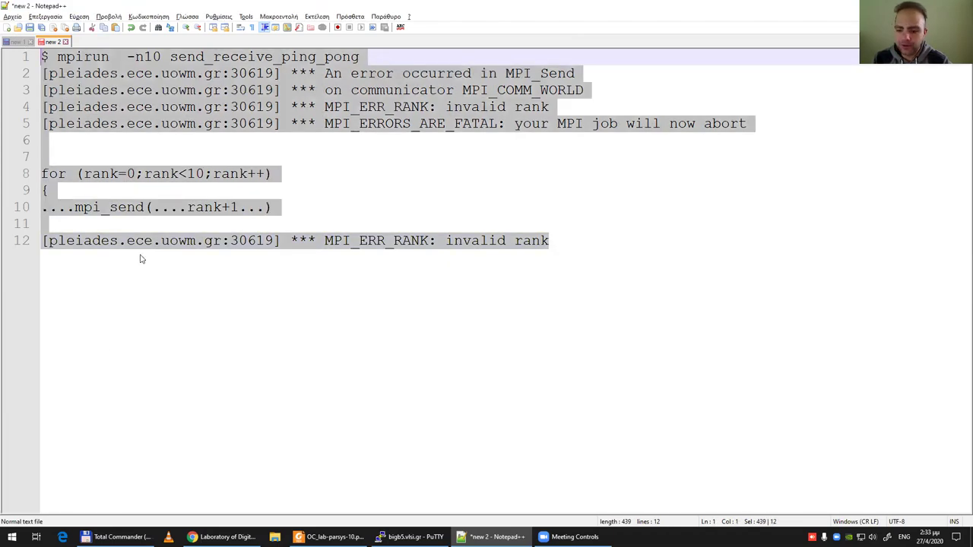
Step: Delete all the selected text in the new 2 document
key("Delete")
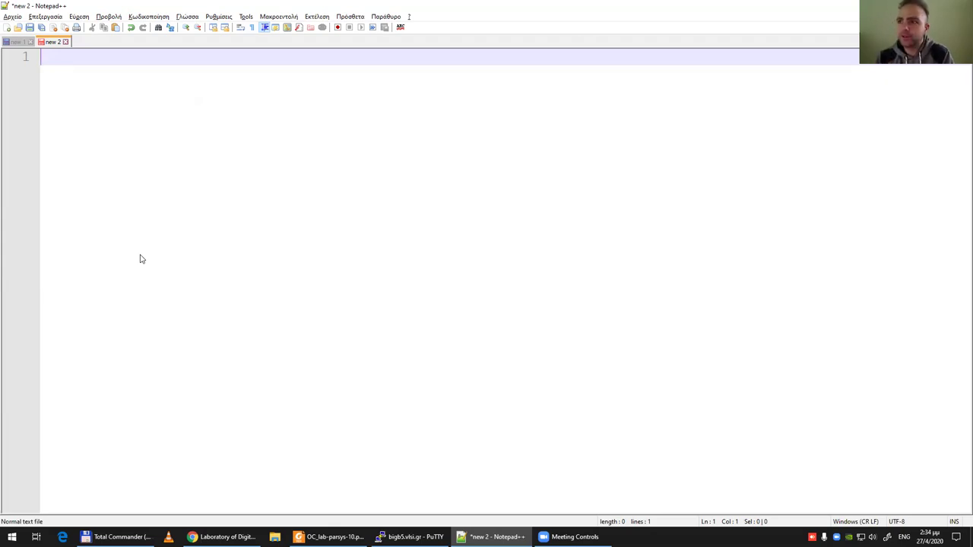
Step: Open the new 1 script and highlight distribute_job_file() and its five parameter assignment lines
left_click(15, 43)
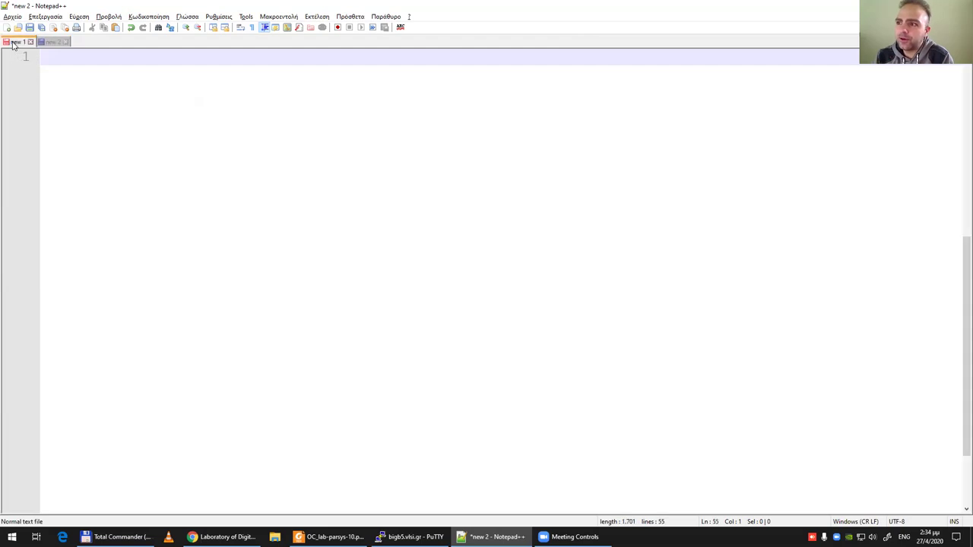
scroll(97, 141, "up", 4)
scroll(97, 141, "up", 3)
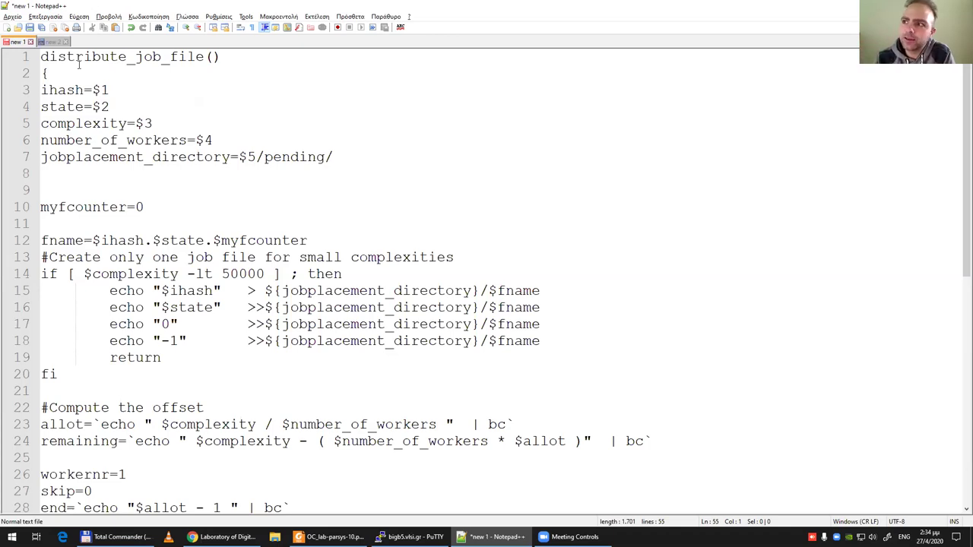
left_click_drag(40, 58, 249, 62)
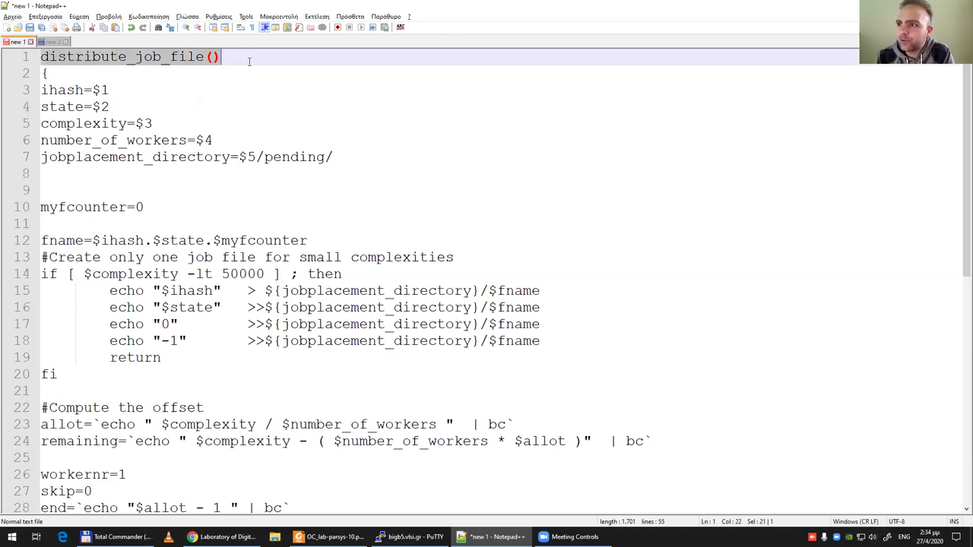
left_click(121, 106)
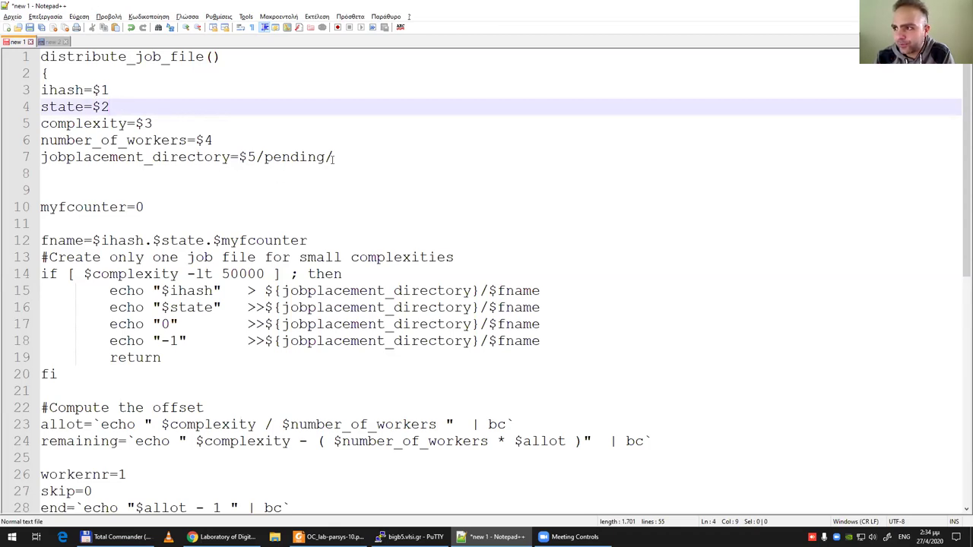
left_click_drag(334, 158, 40, 90)
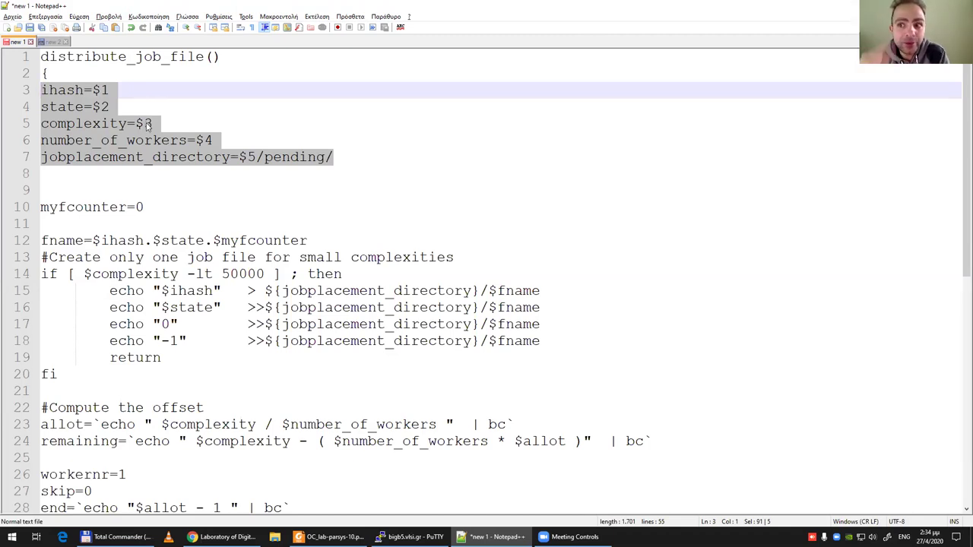
left_click(176, 192)
Step: Highlight fname, its $ihash and $state parts, and the one-job-file comment
scroll(174, 190, "down", 1)
scroll(89, 240, "up", 1)
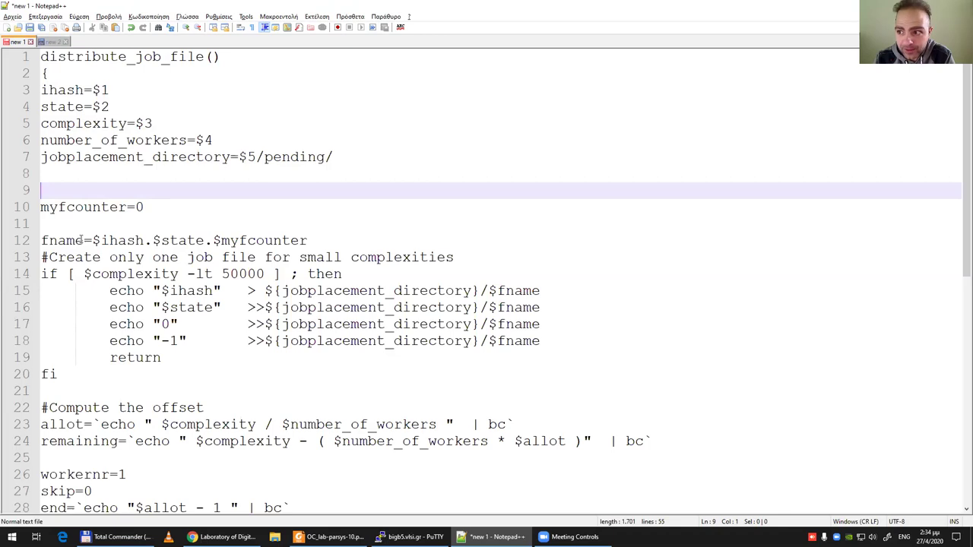
double_click(79, 241)
left_click_drag(93, 240, 144, 241)
left_click(149, 241)
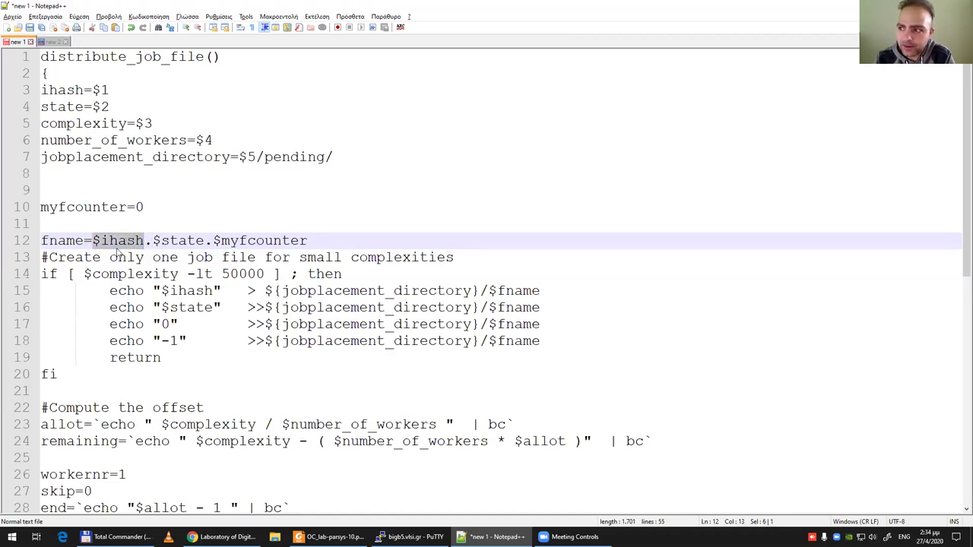
left_click(120, 240)
left_click_drag(92, 240, 202, 240)
left_click(226, 240)
scroll(200, 290, "down", 1)
scroll(200, 291, "up", 1)
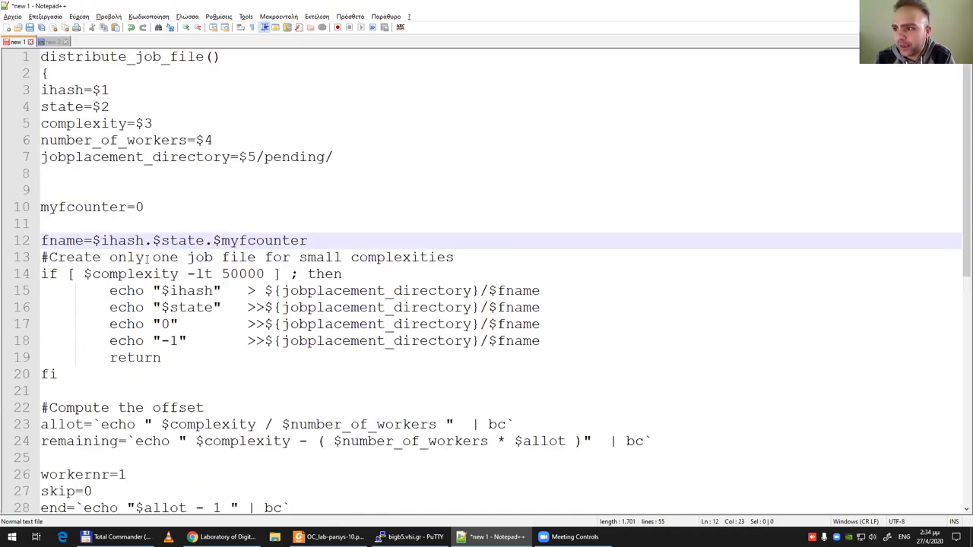
left_click_drag(135, 257, 461, 258)
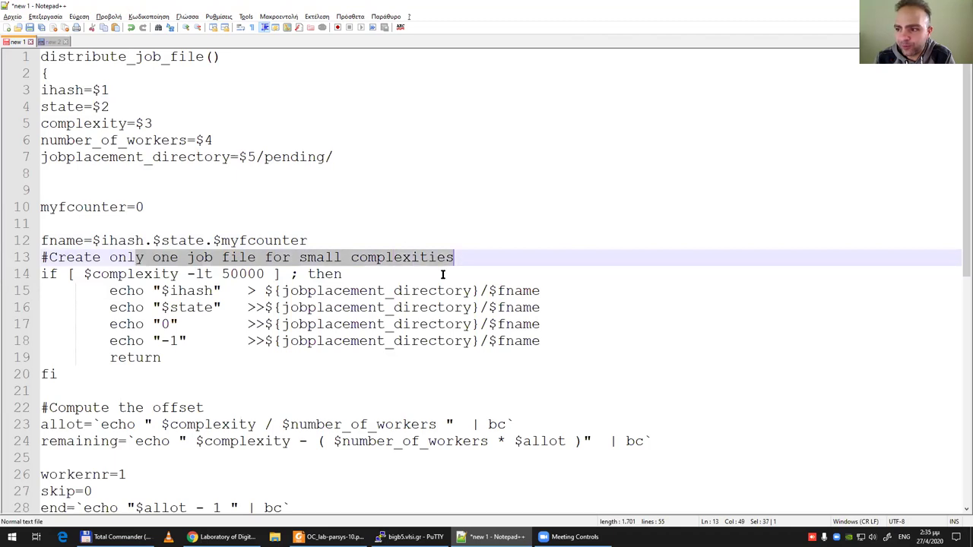
scroll(443, 275, "down", 1)
left_click_drag(110, 240, 596, 294)
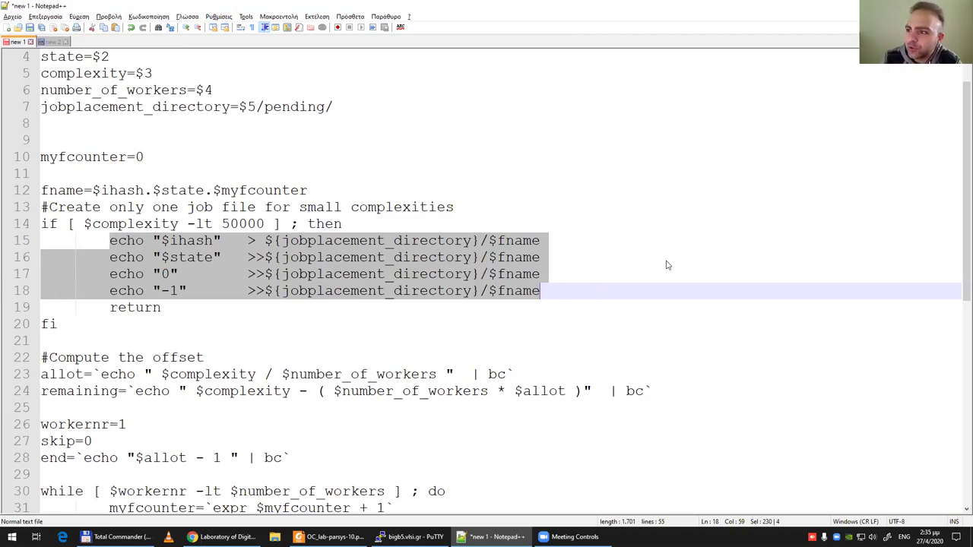
left_click(180, 222)
left_click_drag(109, 207, 247, 291)
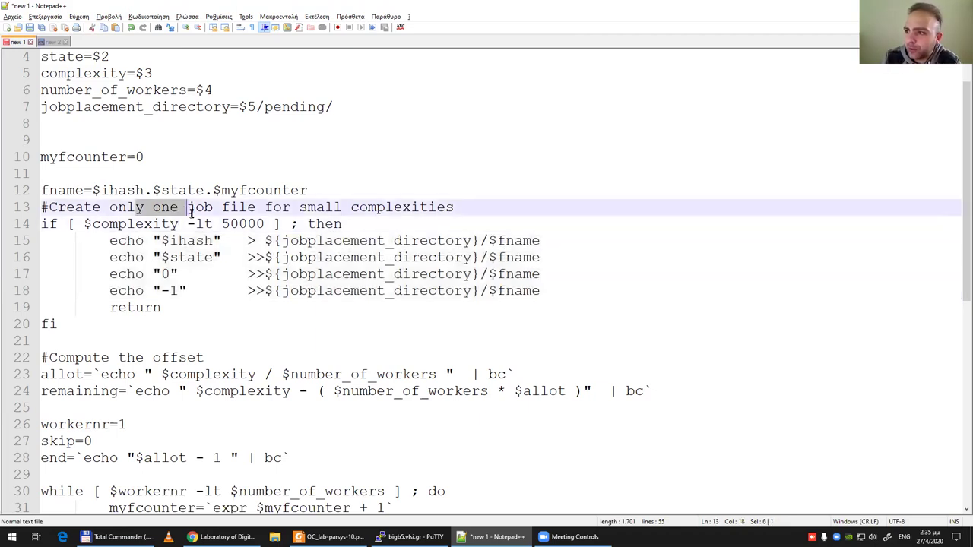
left_click_drag(511, 293, 11, 244)
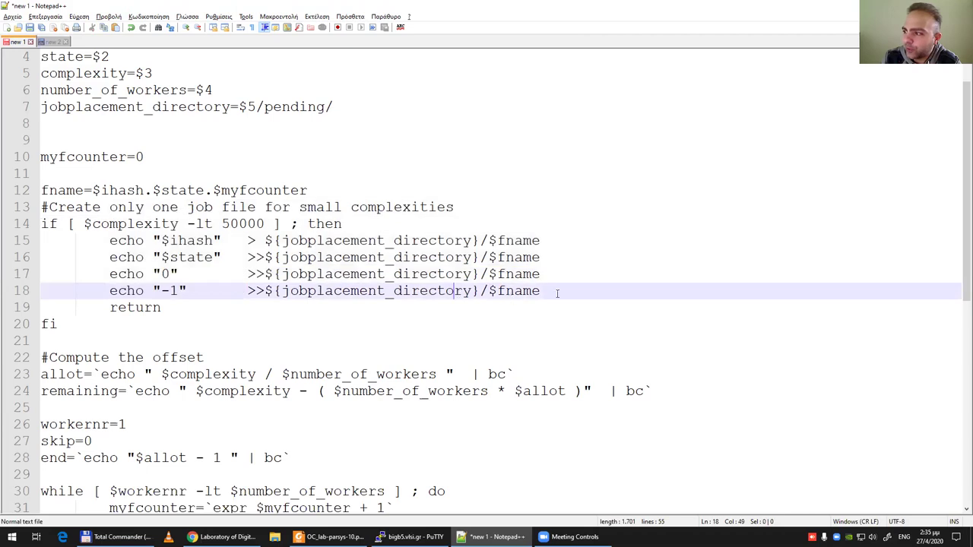
left_click(154, 257)
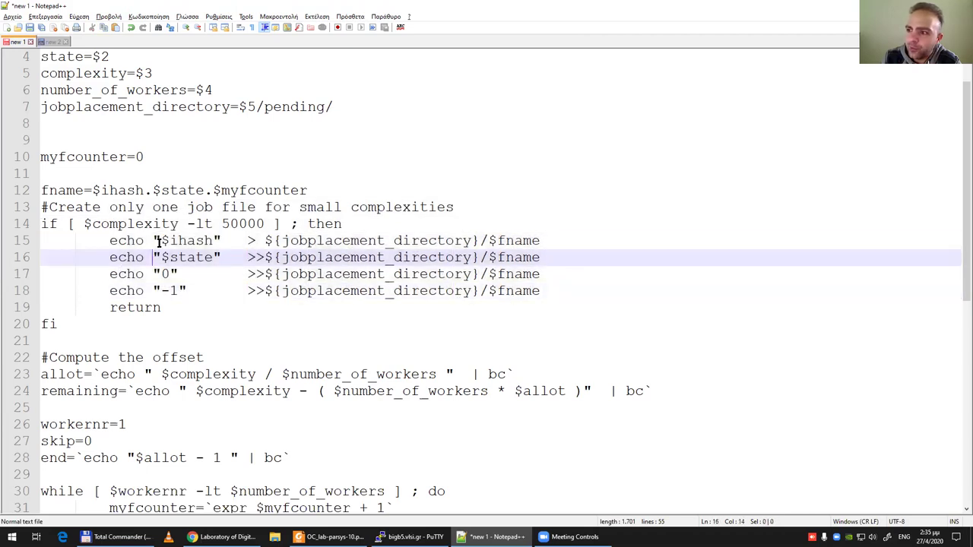
key("Up")
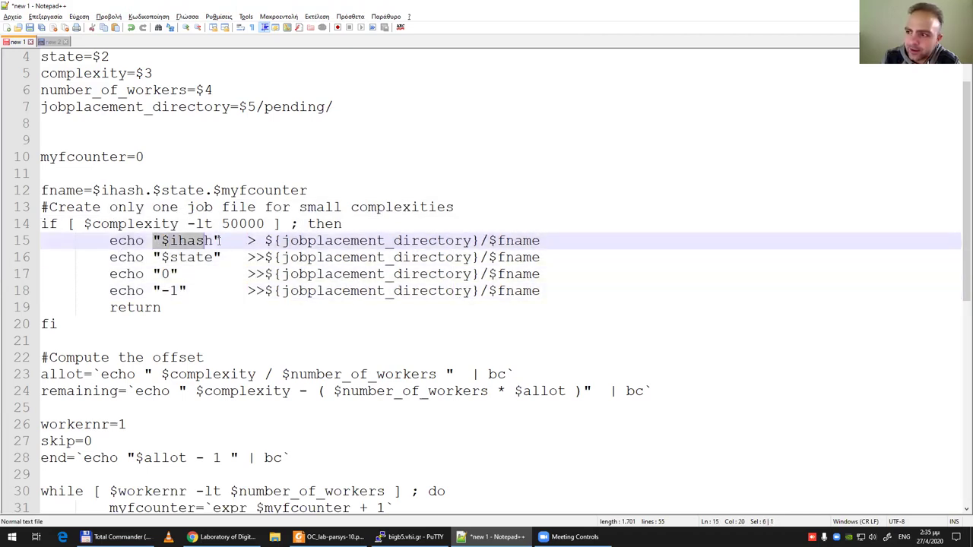
key("shift+Right")
key("shift+Right")
key("shift+Right")
left_click_drag(153, 257, 225, 258)
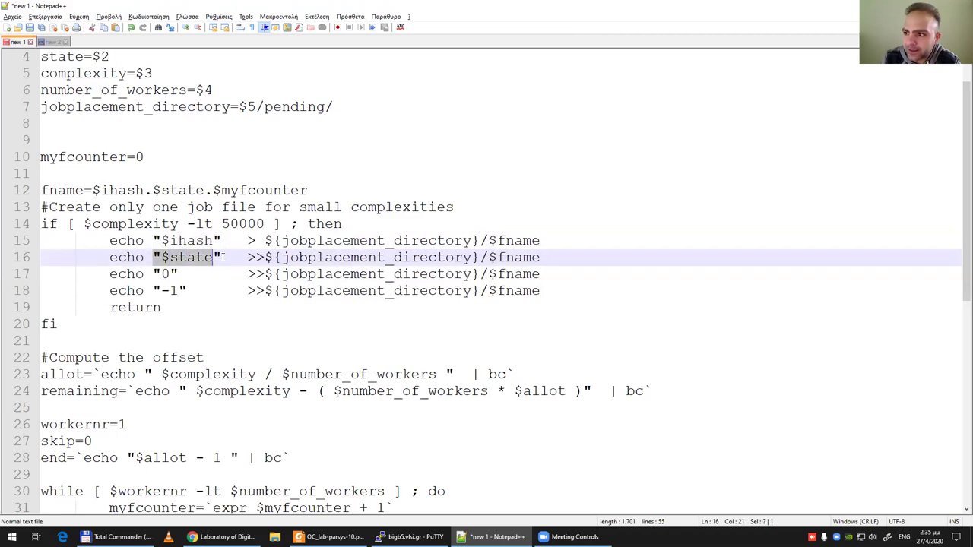
left_click(175, 291)
mouse_move(155, 274)
left_mouse_down()
mouse_move(177, 273)
mouse_move(186, 291)
mouse_move(154, 290)
left_mouse_up()
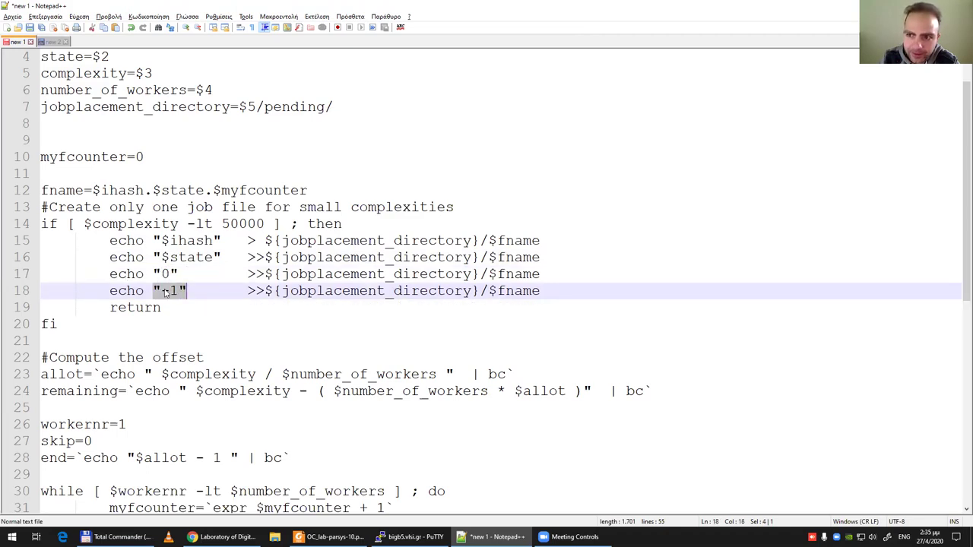
mouse_move(154, 274)
left_mouse_down()
mouse_move(182, 274)
mouse_move(185, 291)
mouse_move(113, 308)
left_mouse_up()
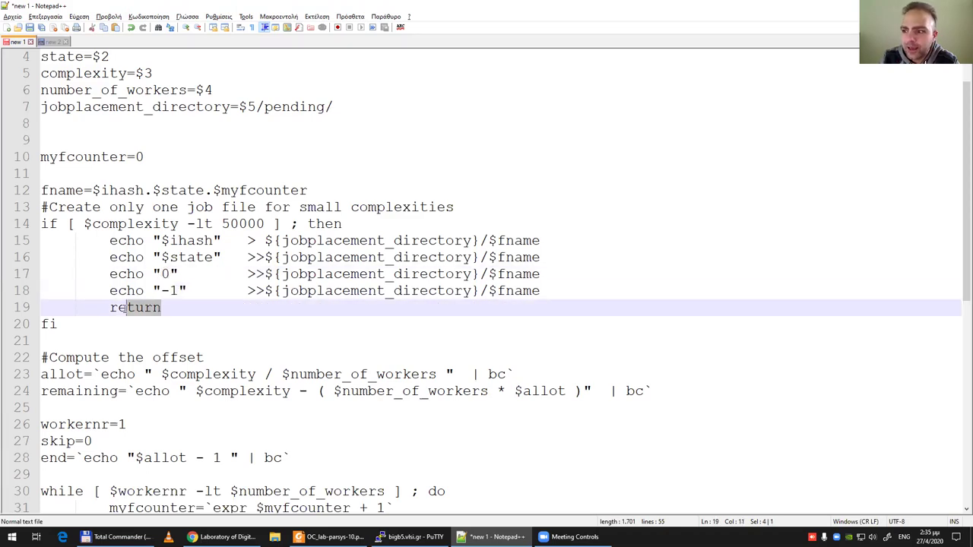
left_click(92, 270)
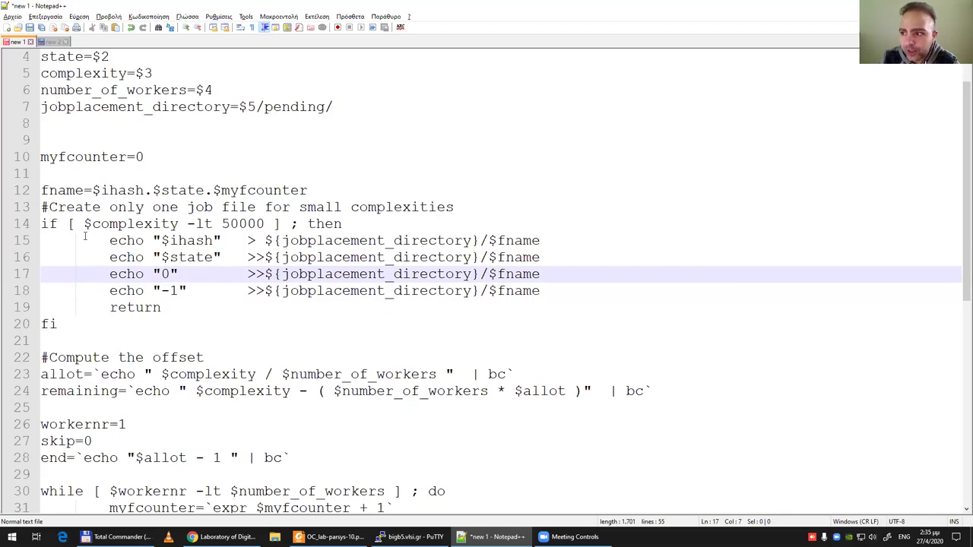
left_click_drag(85, 236, 311, 318)
scroll(311, 317, "down", 1)
scroll(202, 299, "down", 1)
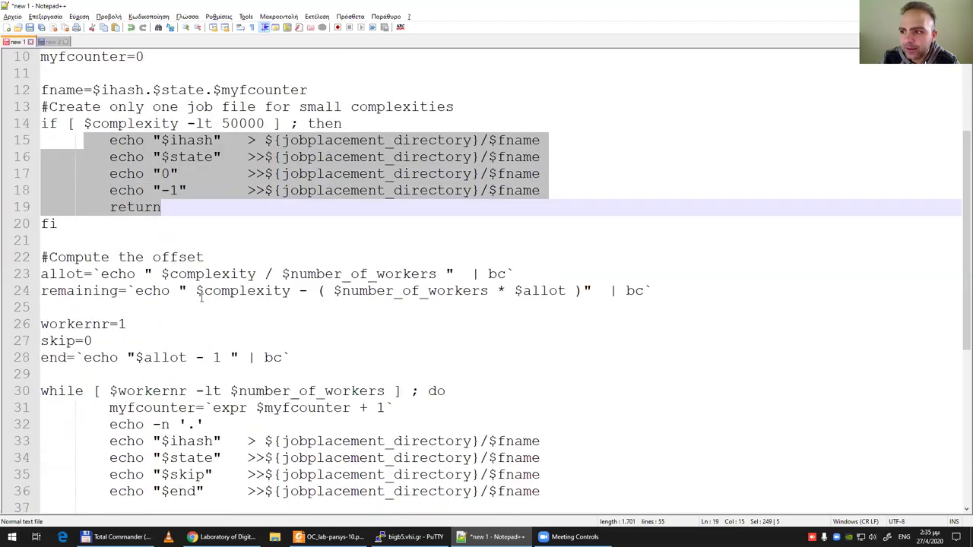
scroll(120, 298, "down", 1)
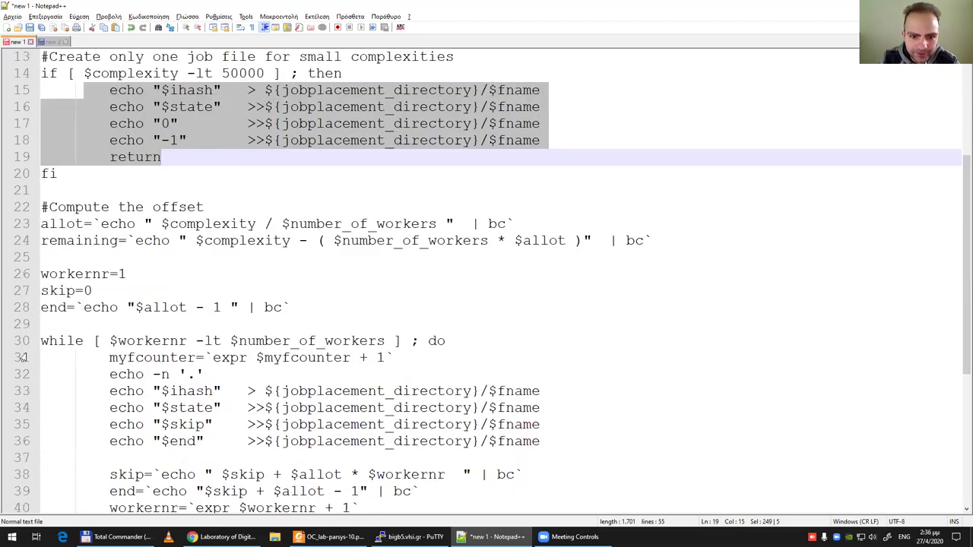
left_click(128, 307)
scroll(130, 306, "up", 4)
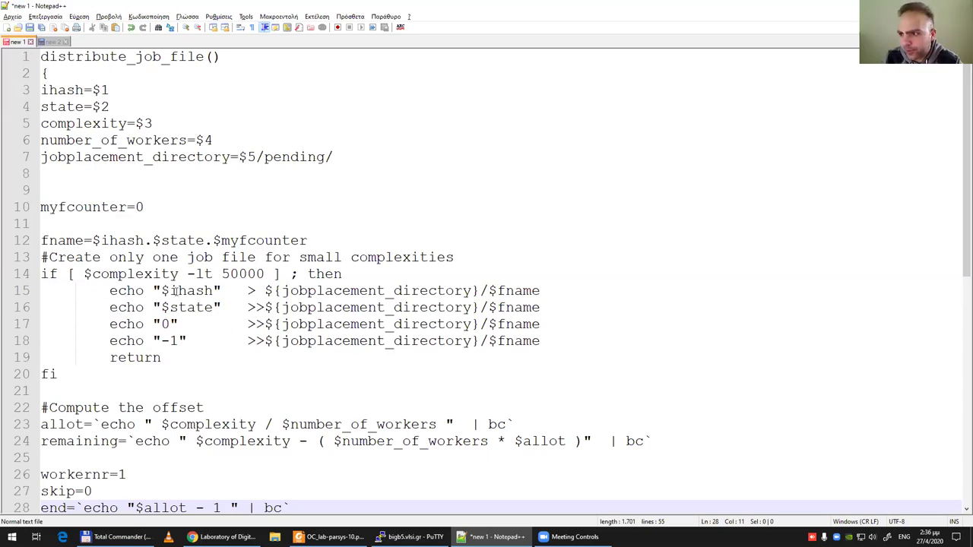
mouse_move(106, 290)
left_mouse_down()
mouse_move(264, 290)
mouse_move(283, 308)
left_mouse_up()
left_click(246, 307)
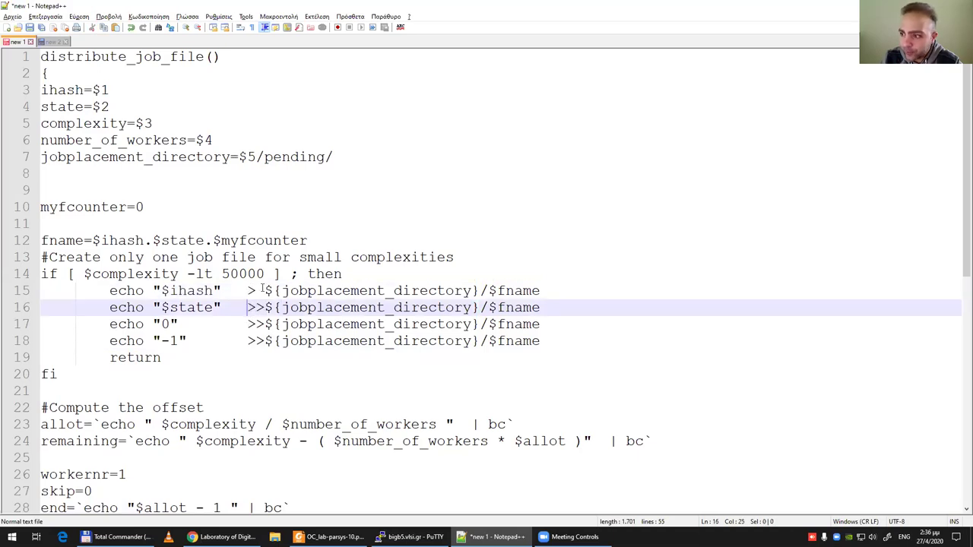
left_click_drag(248, 291, 259, 290)
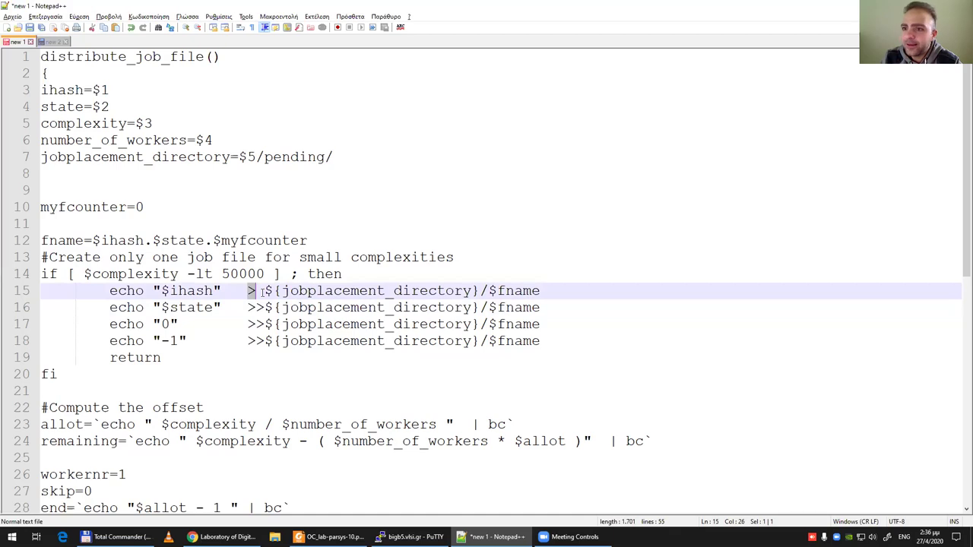
left_click_drag(264, 290, 514, 290)
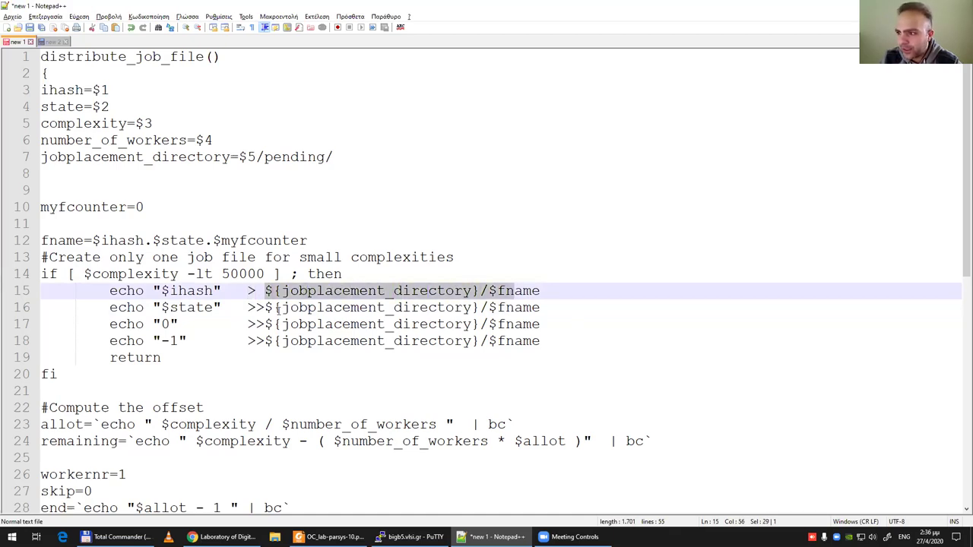
left_click_drag(247, 307, 541, 290)
left_click(248, 307)
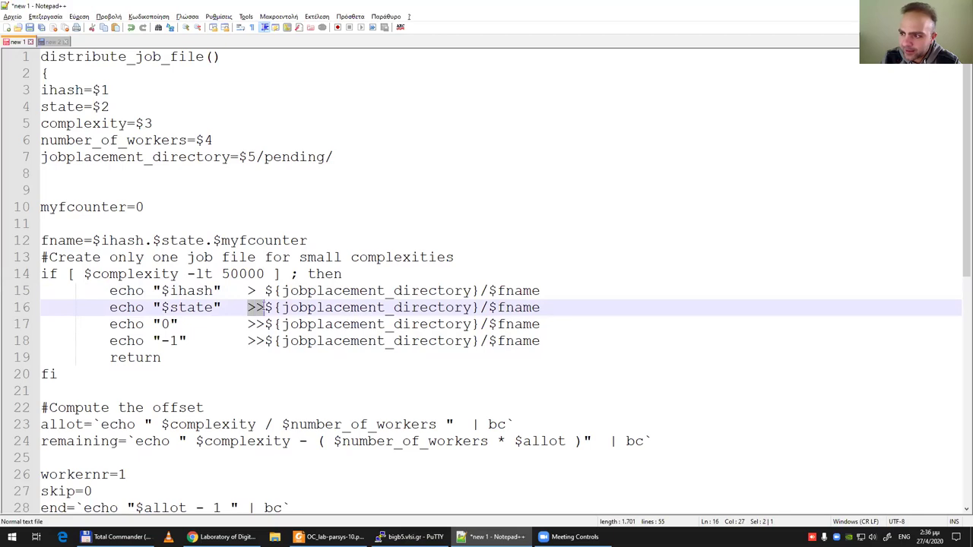
mouse_move(248, 324)
left_mouse_down()
mouse_move(265, 323)
mouse_move(265, 340)
left_mouse_up()
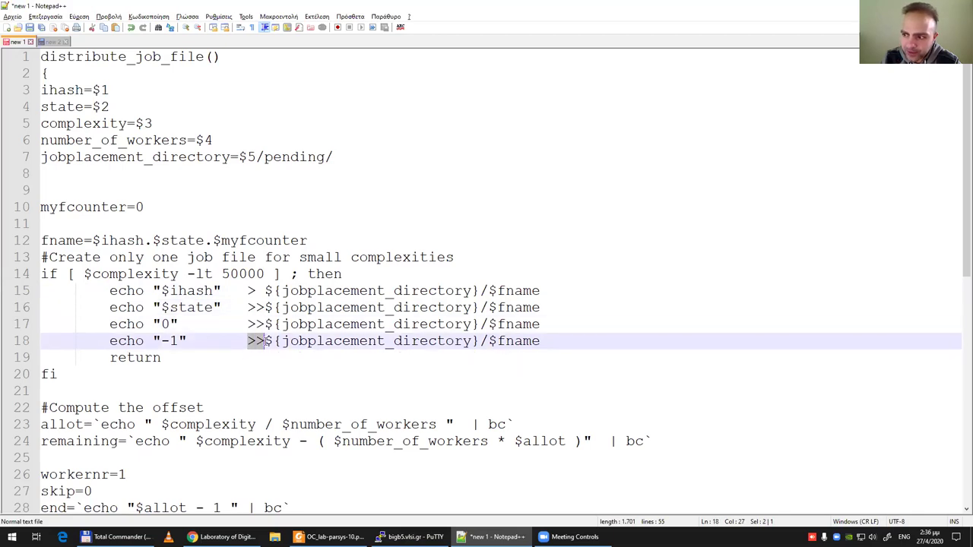
left_click_drag(248, 290, 263, 291)
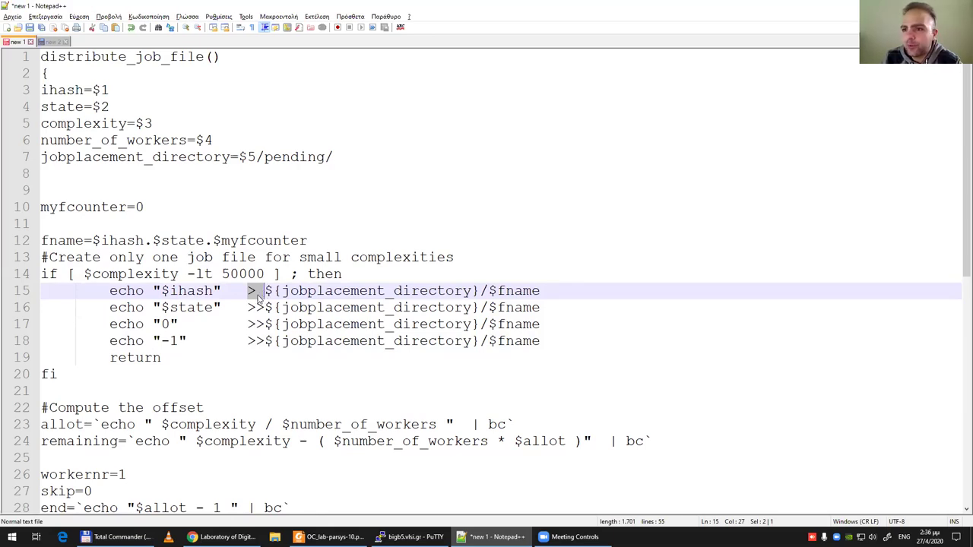
left_click(252, 290)
mouse_move(248, 291)
left_mouse_down()
mouse_move(256, 291)
mouse_move(256, 341)
left_mouse_up()
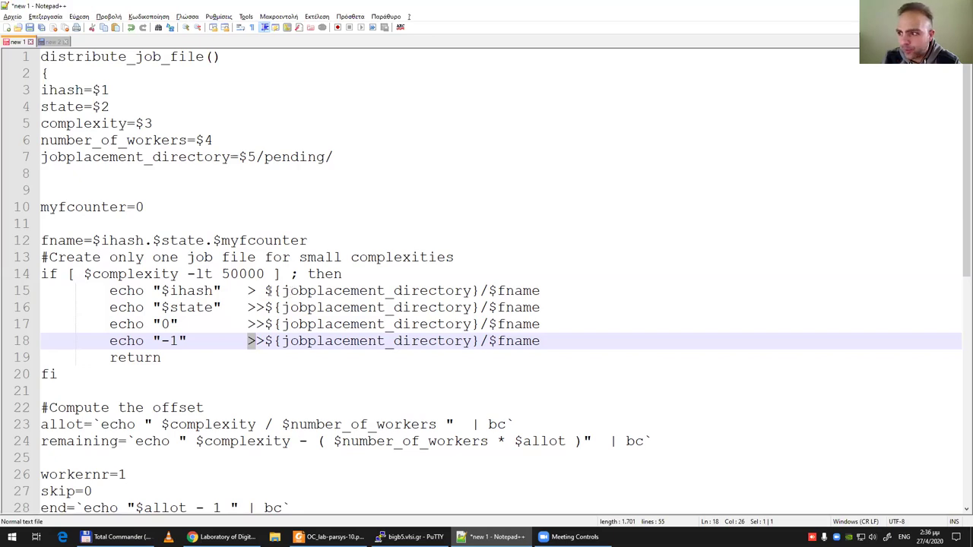
left_click_drag(264, 290, 479, 290)
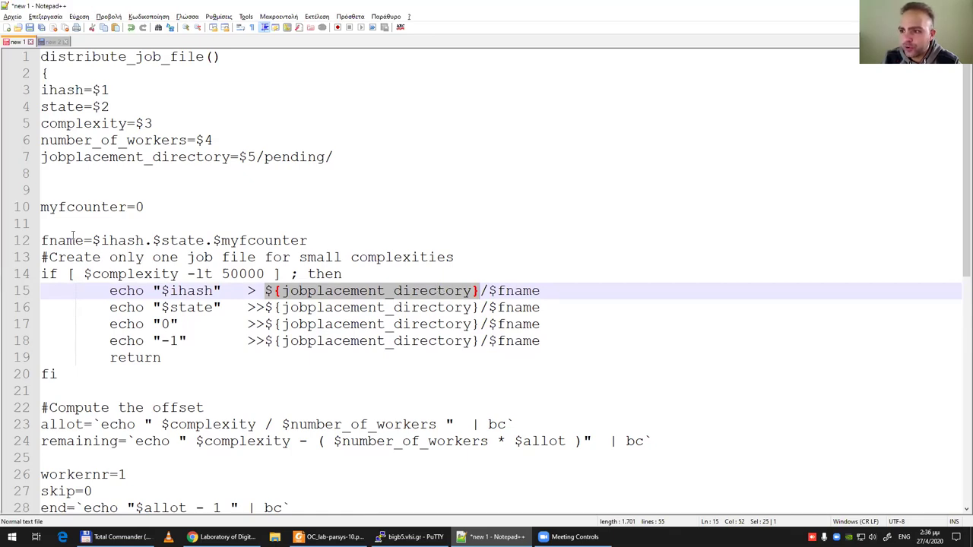
left_click_drag(347, 156, 41, 156)
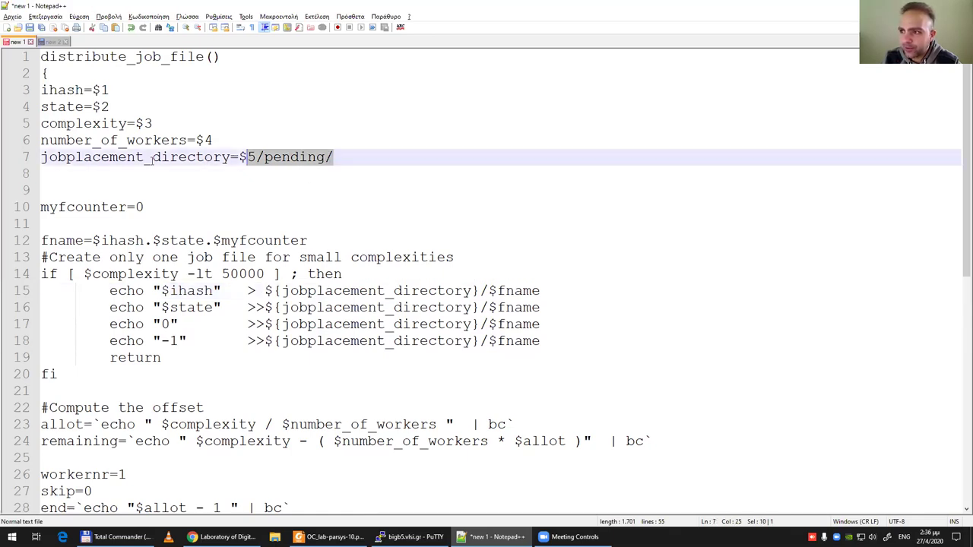
left_click(243, 157)
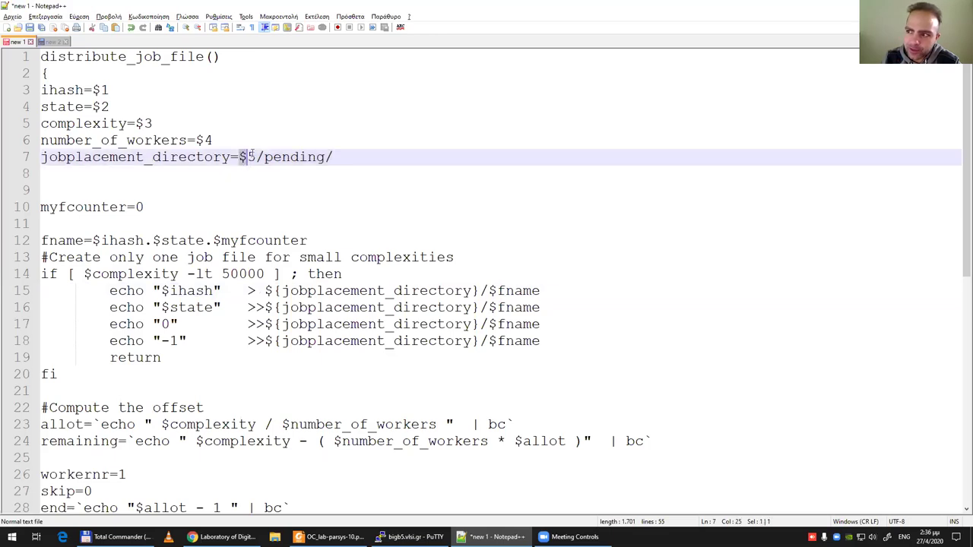
left_click(281, 156)
left_click_drag(333, 157, 257, 156)
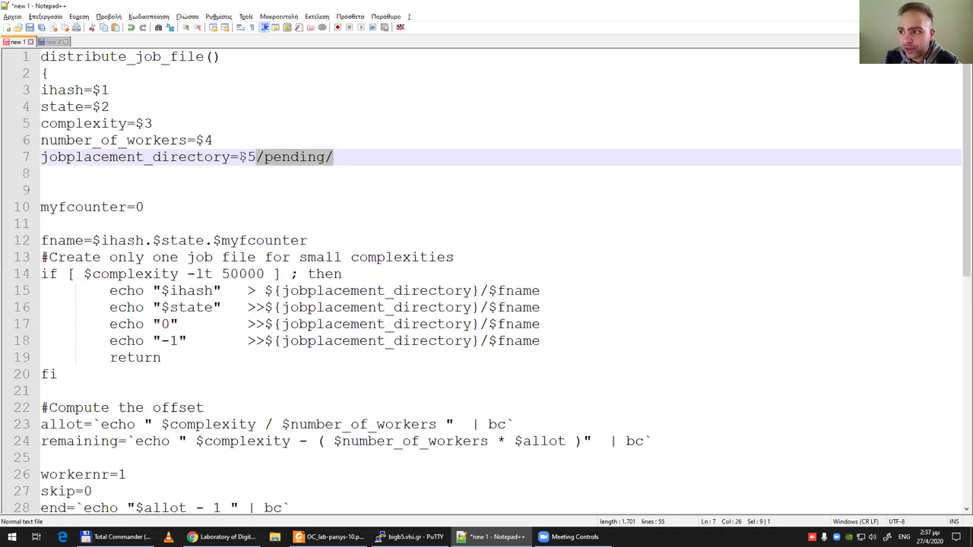
left_click_drag(239, 156, 256, 156)
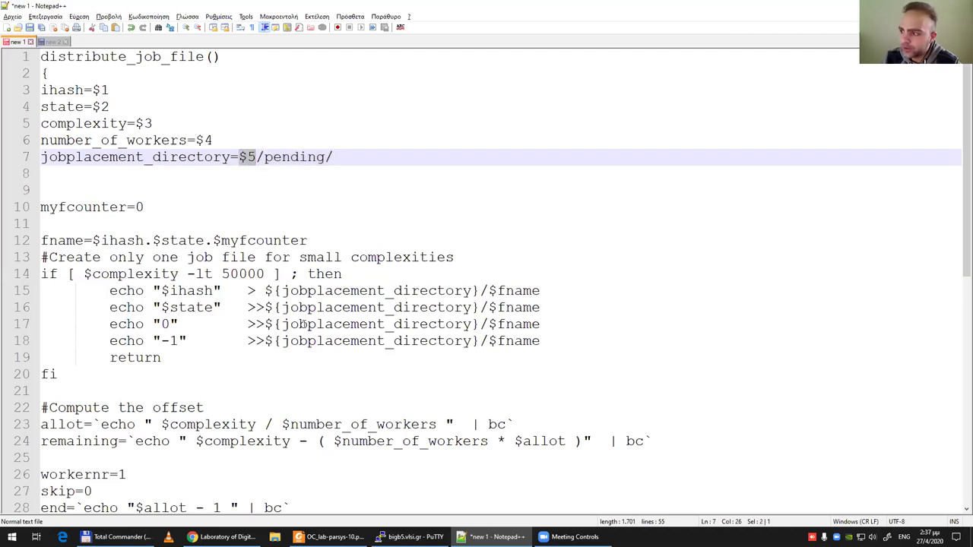
left_click_drag(489, 291, 524, 291)
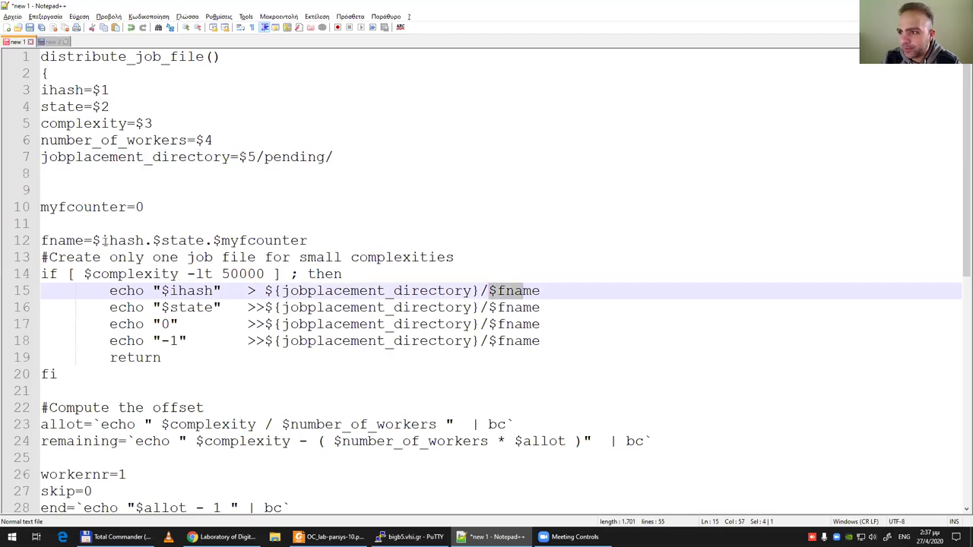
left_click_drag(215, 240, 307, 240)
double_click(139, 207)
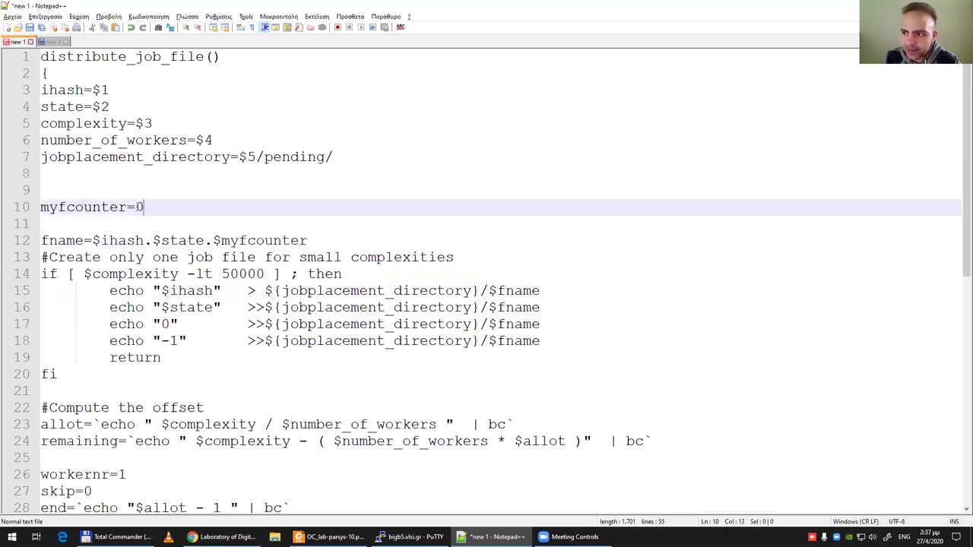
left_click_drag(215, 240, 308, 240)
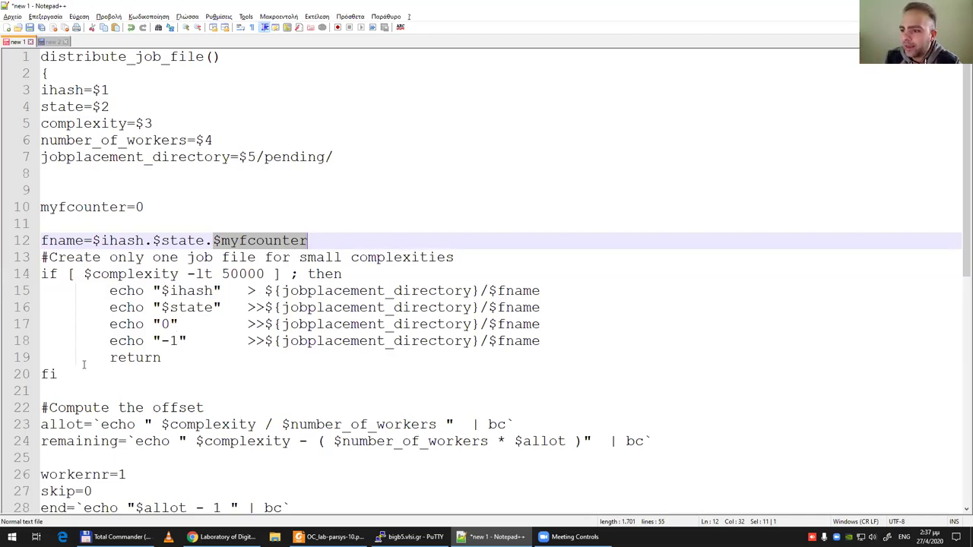
left_click_drag(48, 306, 57, 374)
scroll(76, 358, "down", 3)
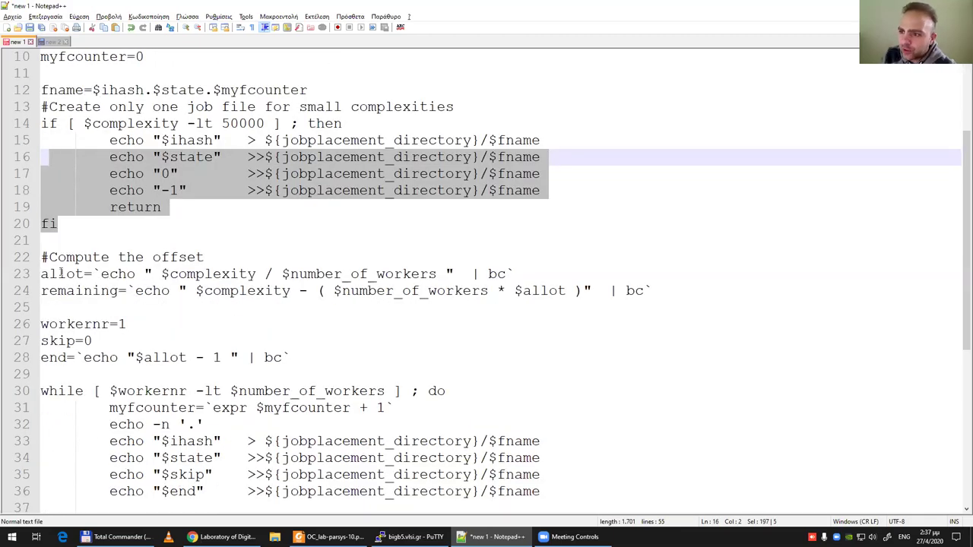
left_click(79, 276)
left_click_drag(82, 275, 48, 276)
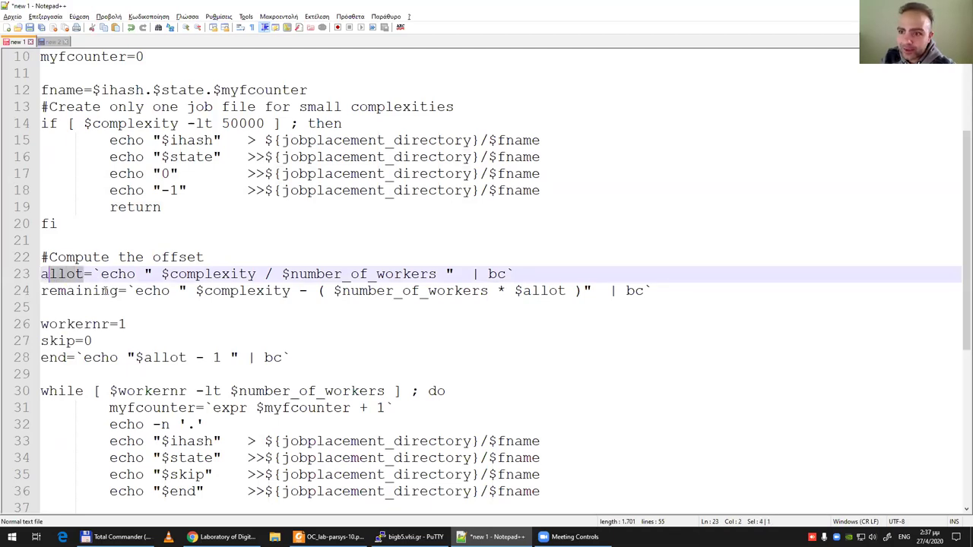
left_click(156, 259)
left_click_drag(161, 274, 441, 276)
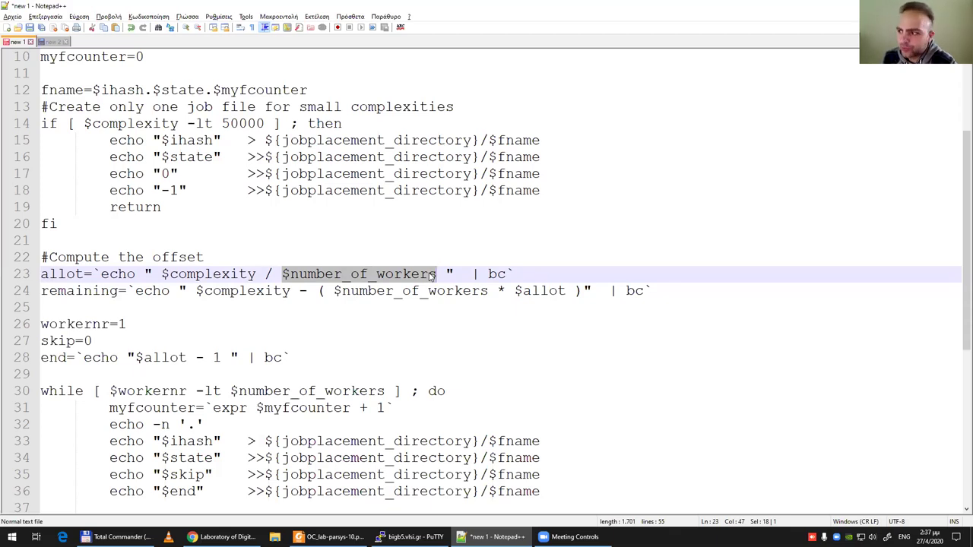
left_click(472, 274)
left_click(505, 274, "shift")
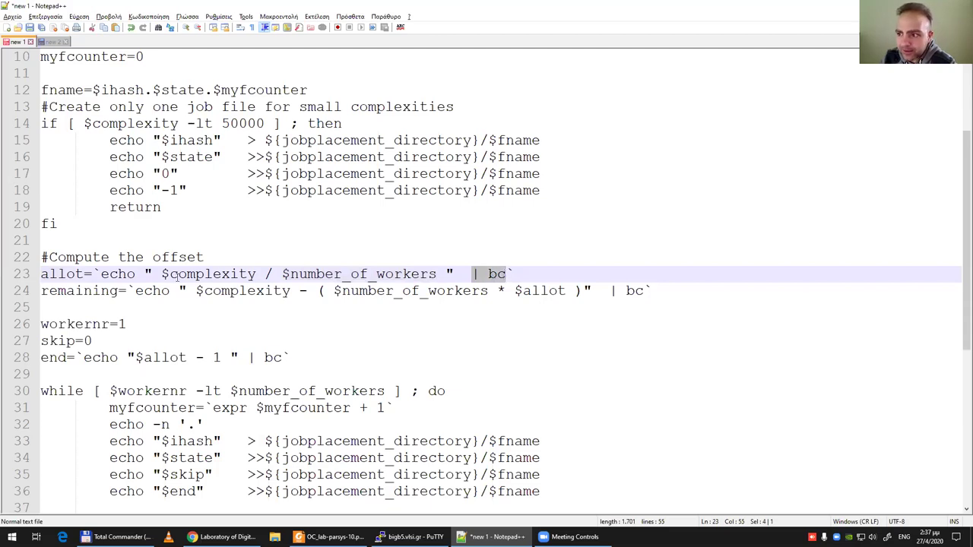
left_click_drag(171, 274, 257, 275)
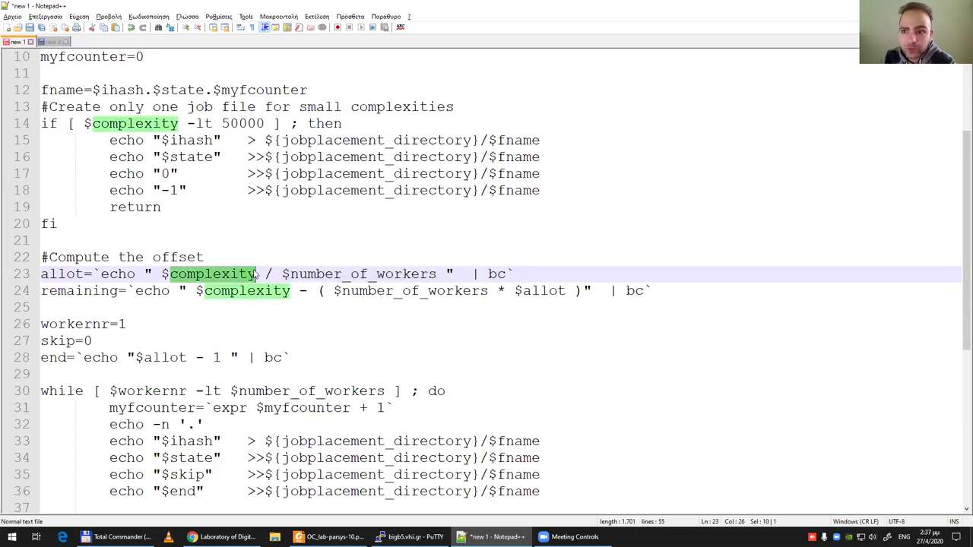
left_click_drag(291, 275, 437, 275)
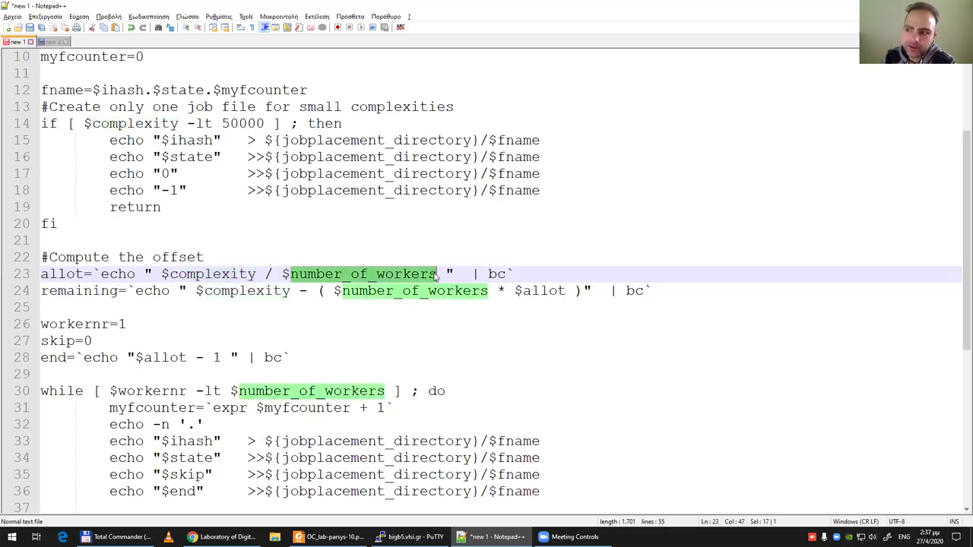
left_click(204, 290)
left_click_drag(155, 275, 437, 274)
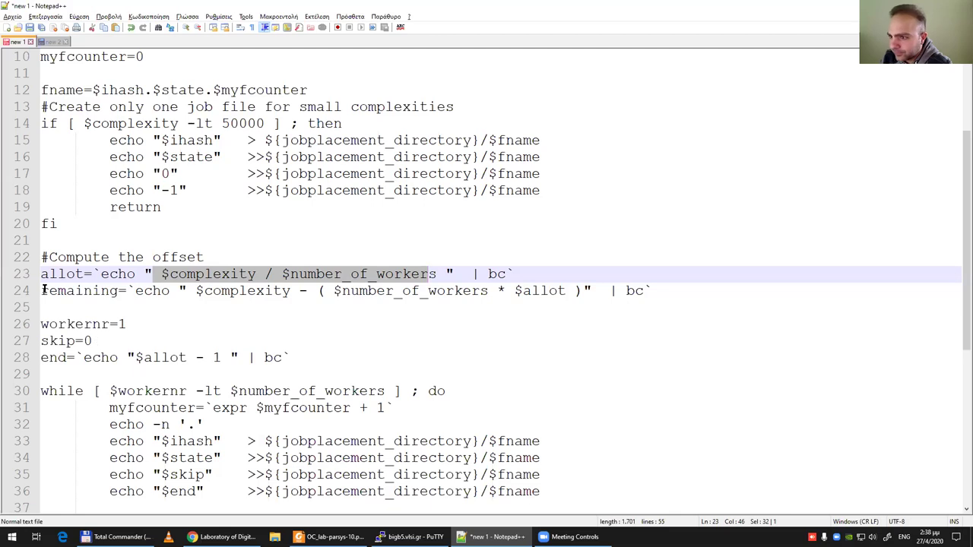
left_click_drag(41, 290, 118, 291)
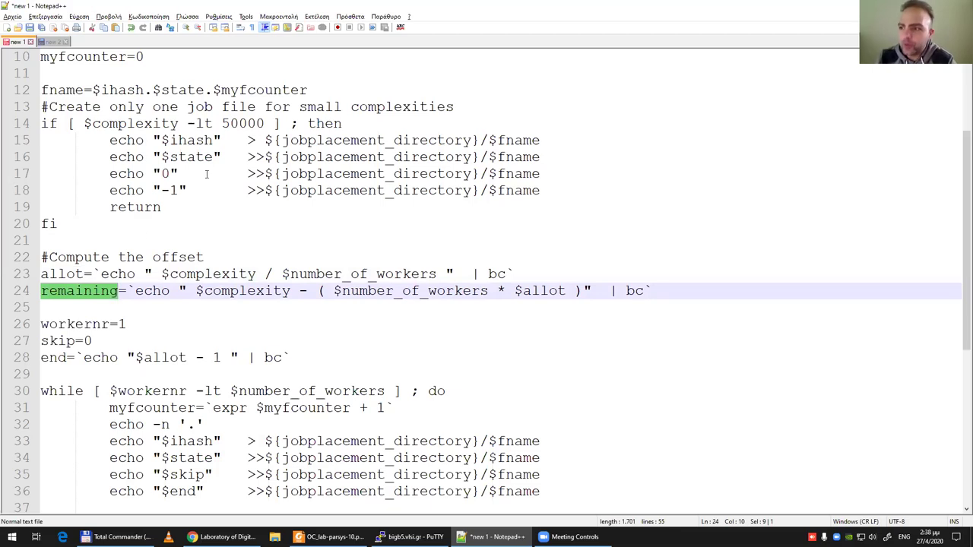
left_click(111, 291)
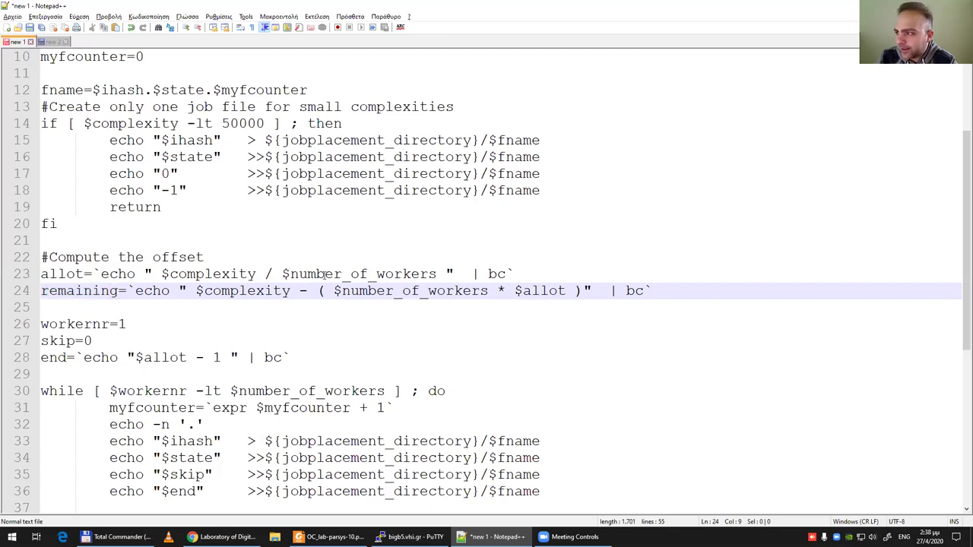
left_click_drag(336, 292, 568, 289)
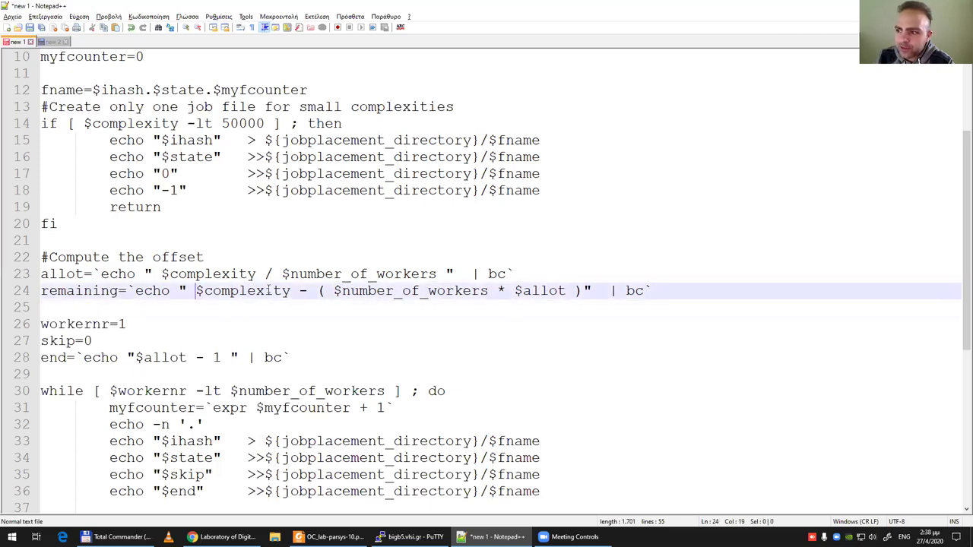
left_click_drag(196, 291, 290, 291)
left_click_drag(196, 291, 555, 295)
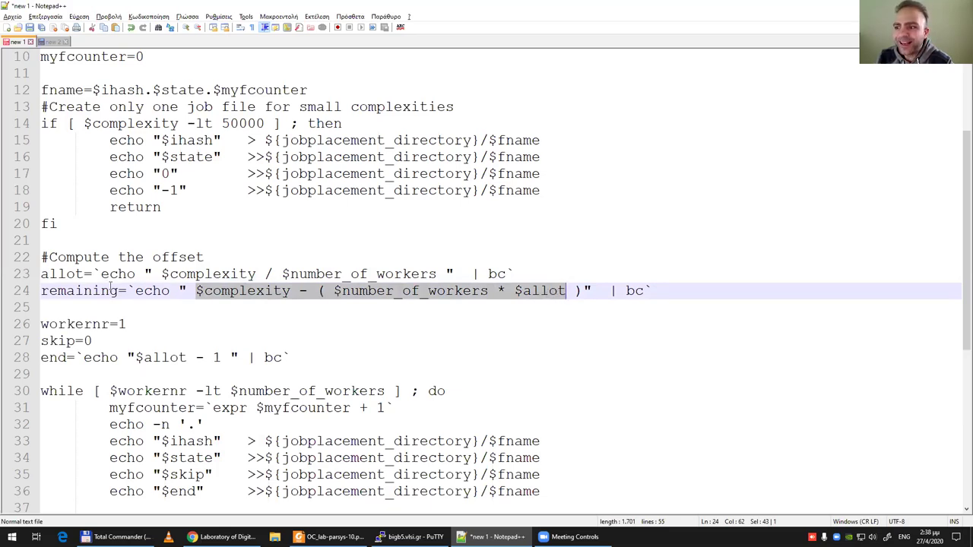
left_click_drag(121, 291, 41, 291)
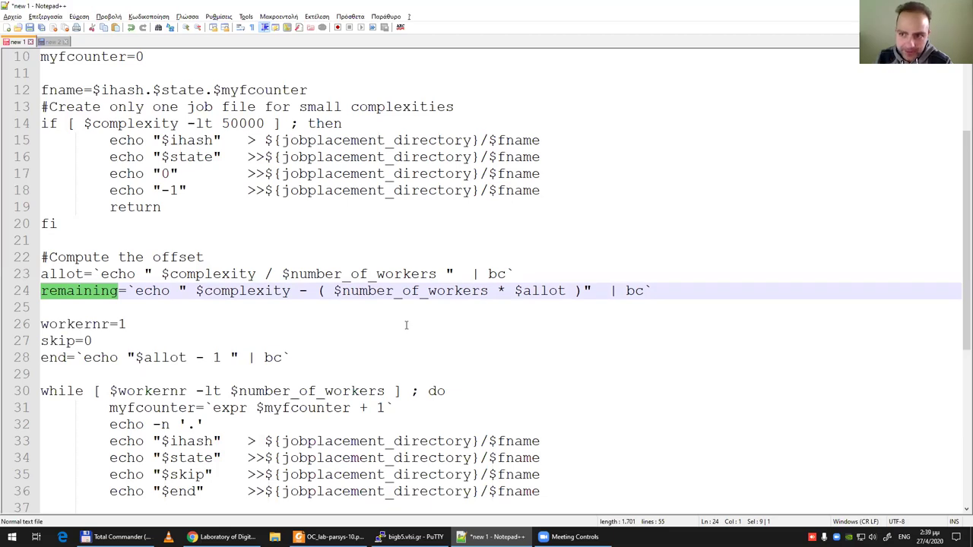
left_click(222, 291)
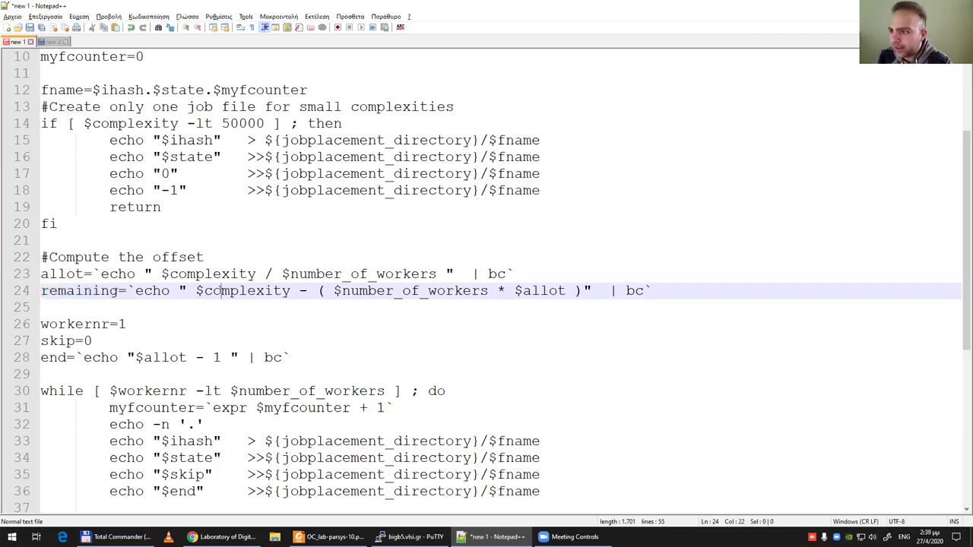
left_click_drag(195, 292, 289, 295)
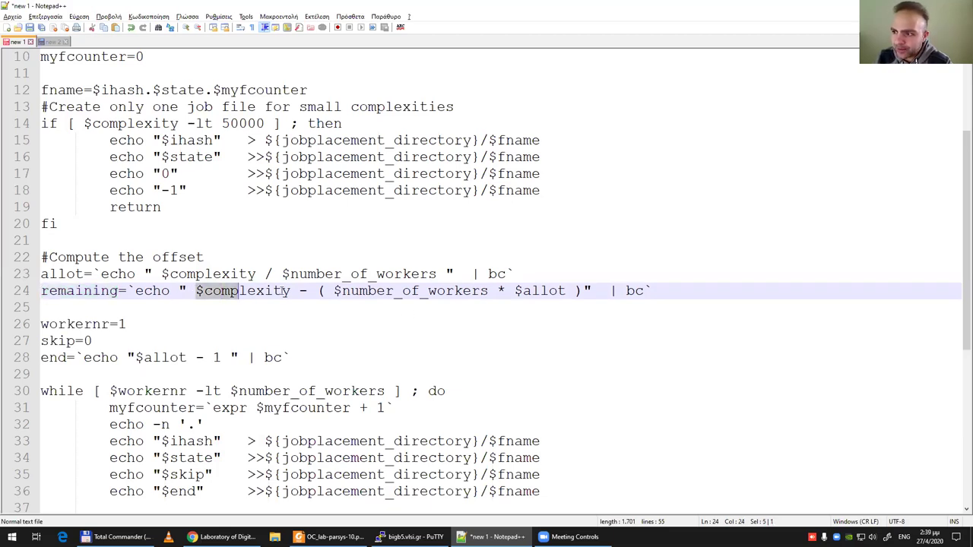
mouse_move(179, 291)
left_mouse_down()
mouse_move(613, 281)
mouse_move(644, 291)
left_mouse_up()
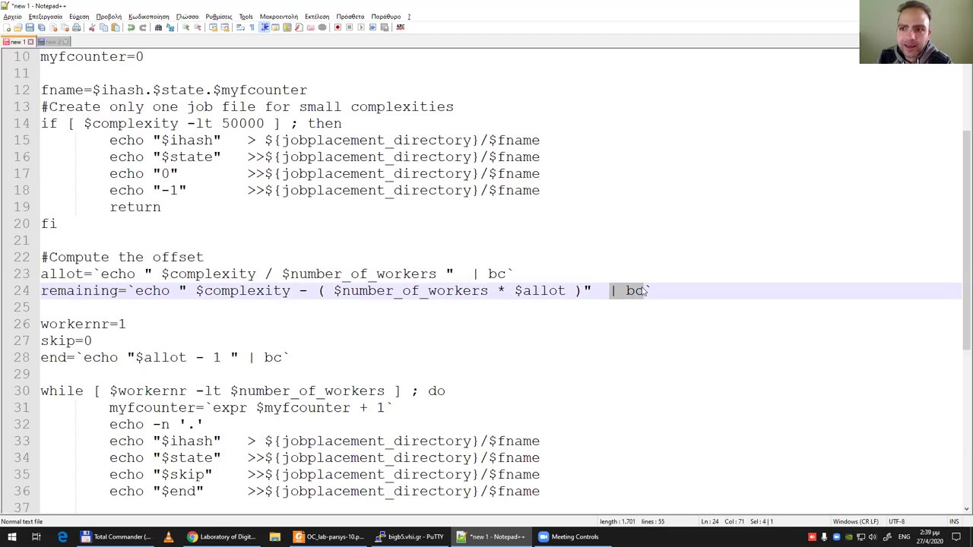
scroll(228, 297, "down", 1)
mouse_move(126, 274)
left_mouse_down()
mouse_move(77, 276)
mouse_move(187, 290)
left_mouse_up()
left_click(76, 277)
scroll(78, 275, "down", 1)
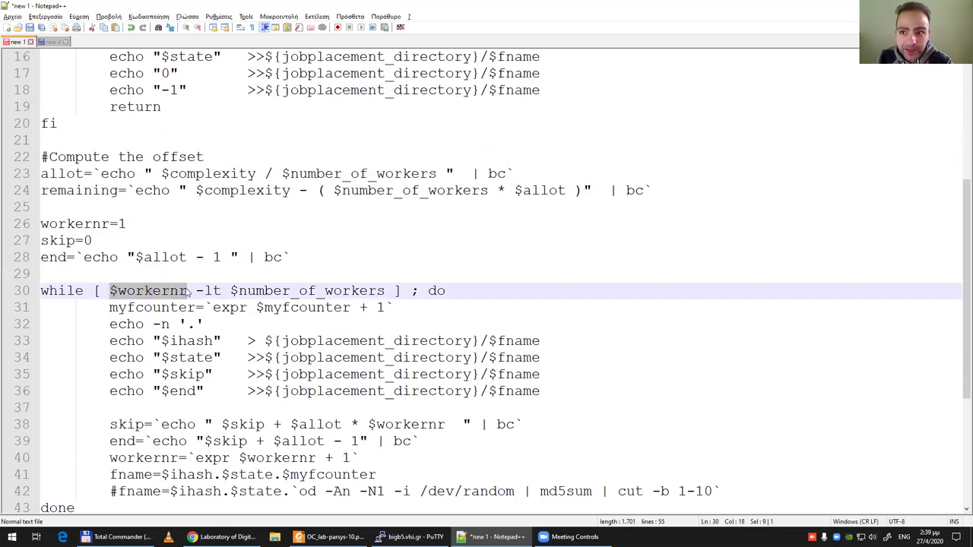
left_click_drag(196, 290, 386, 290)
scroll(384, 294, "down", 1)
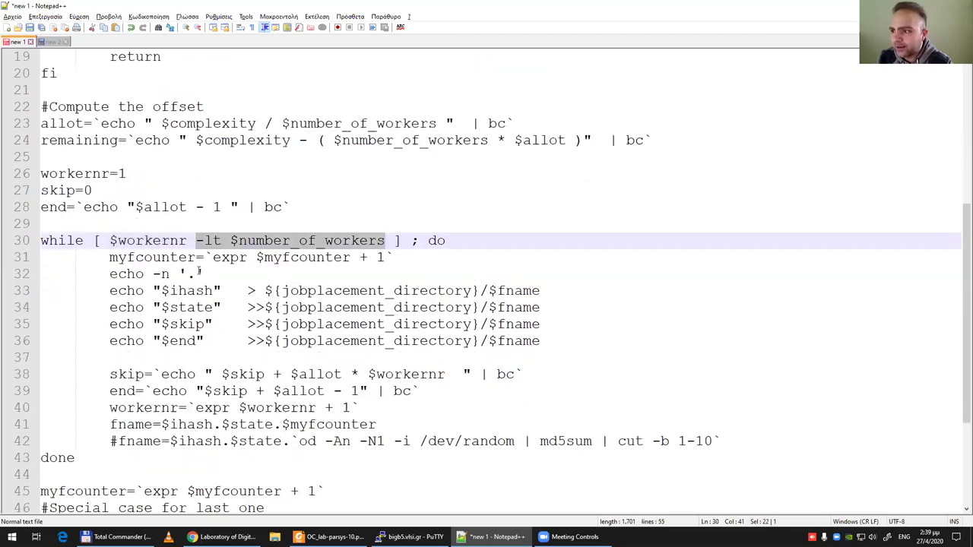
scroll(166, 244, "down", 1)
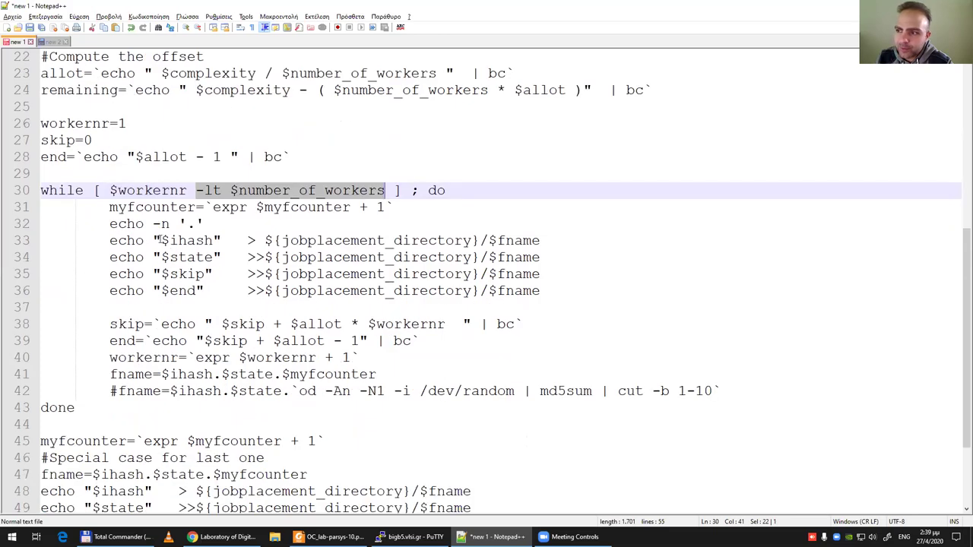
left_click_drag(160, 240, 213, 240)
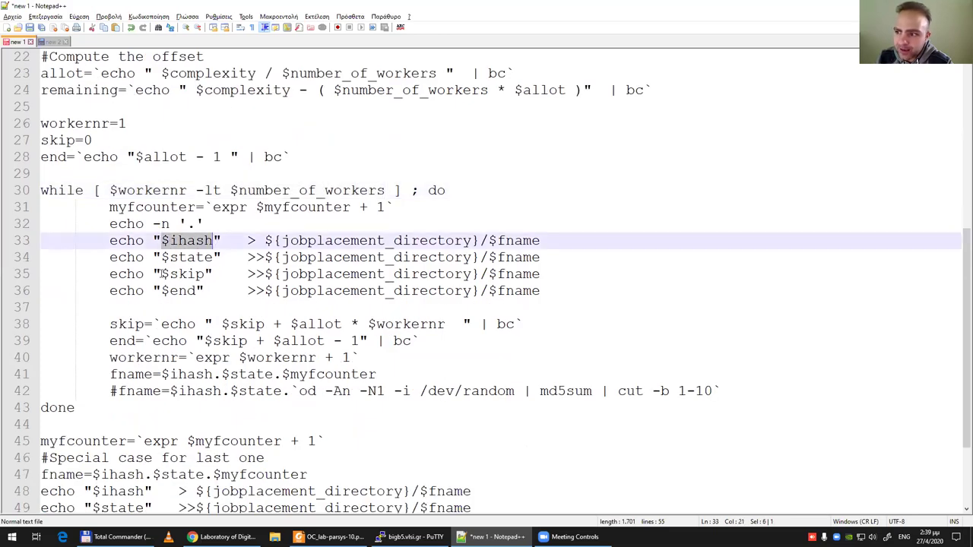
left_click_drag(161, 274, 214, 275)
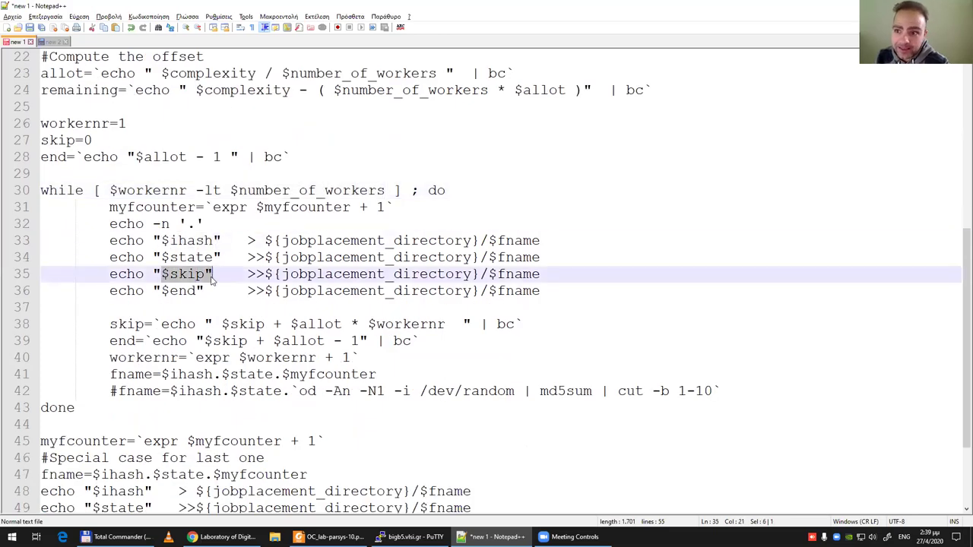
left_click_drag(161, 290, 203, 293)
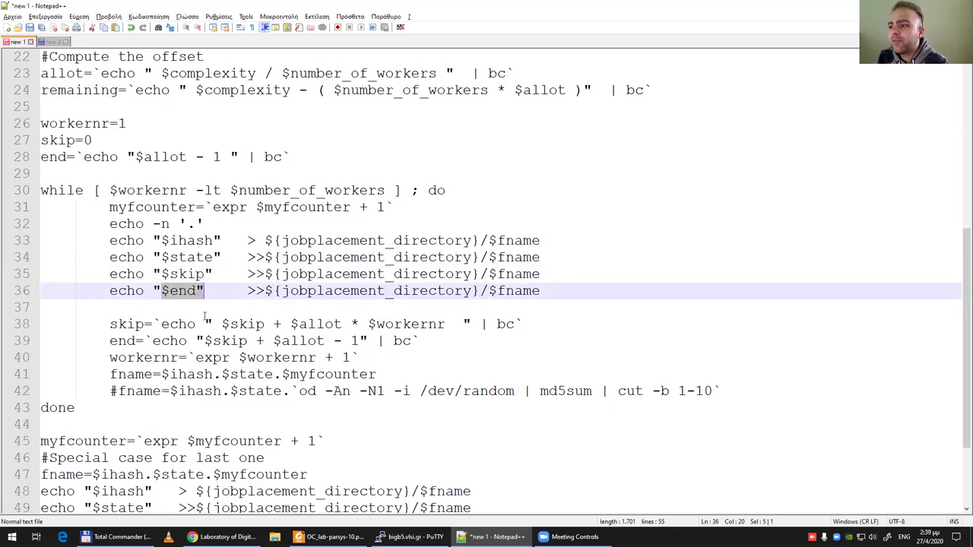
left_click_drag(110, 324, 430, 324)
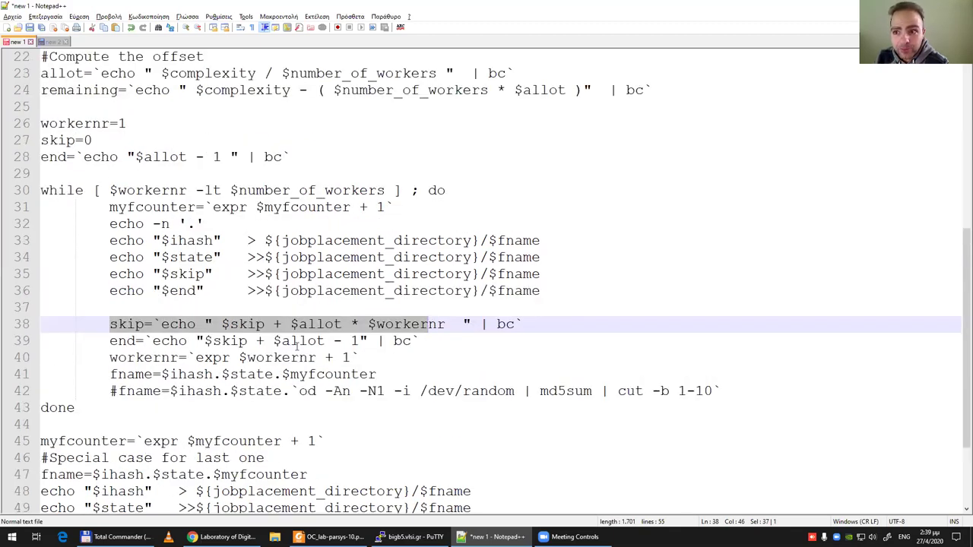
scroll(351, 378, "up", 1)
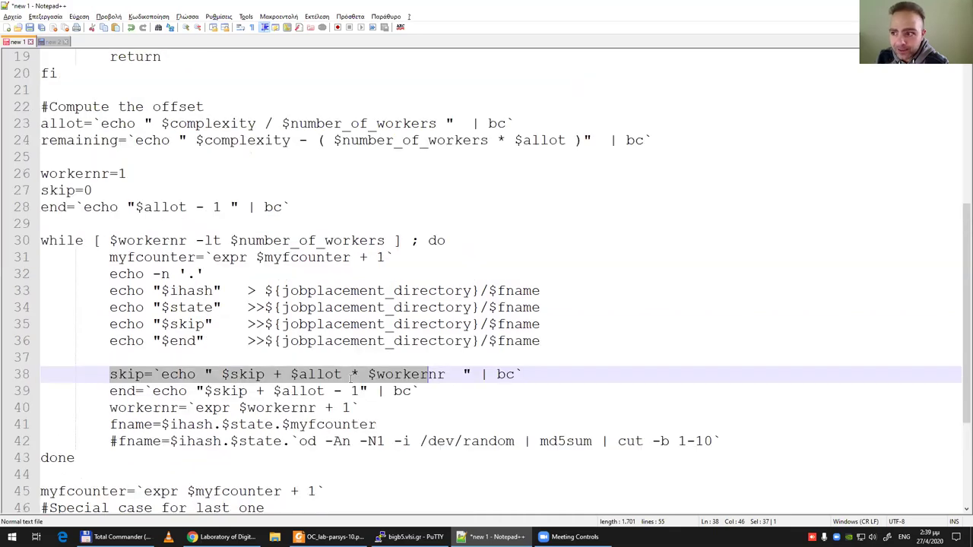
scroll(351, 378, "down", 1)
scroll(122, 213, "down", 1)
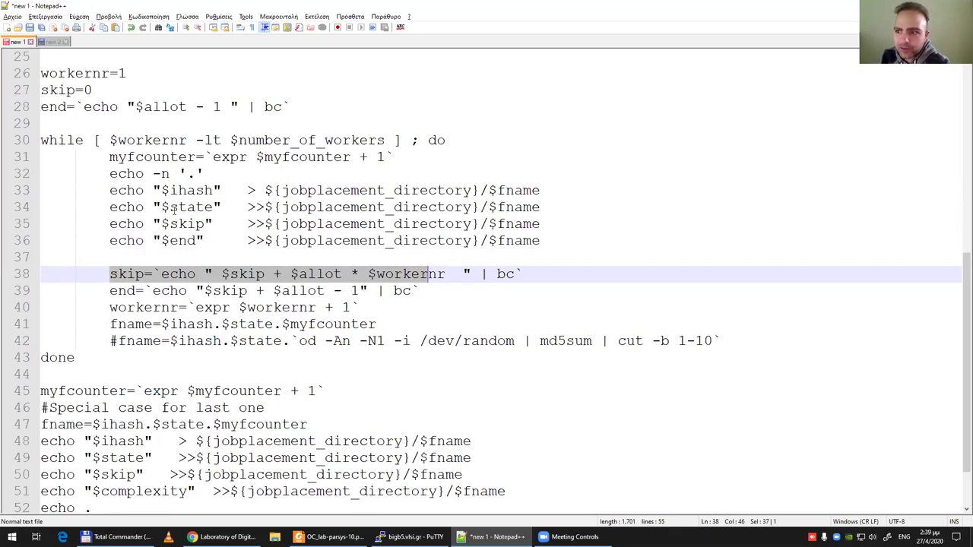
scroll(114, 292, "down", 2)
left_click_drag(44, 308, 41, 458)
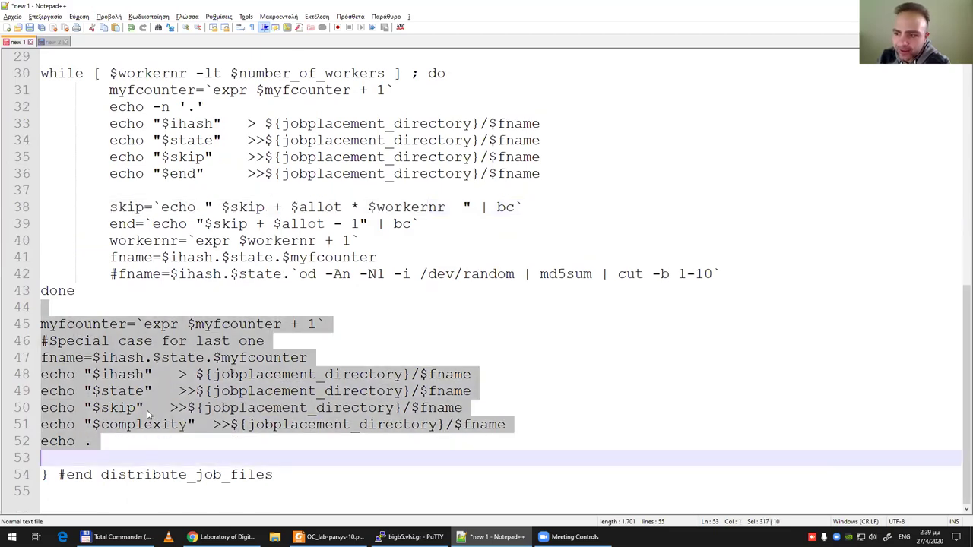
left_click_drag(101, 409, 187, 424)
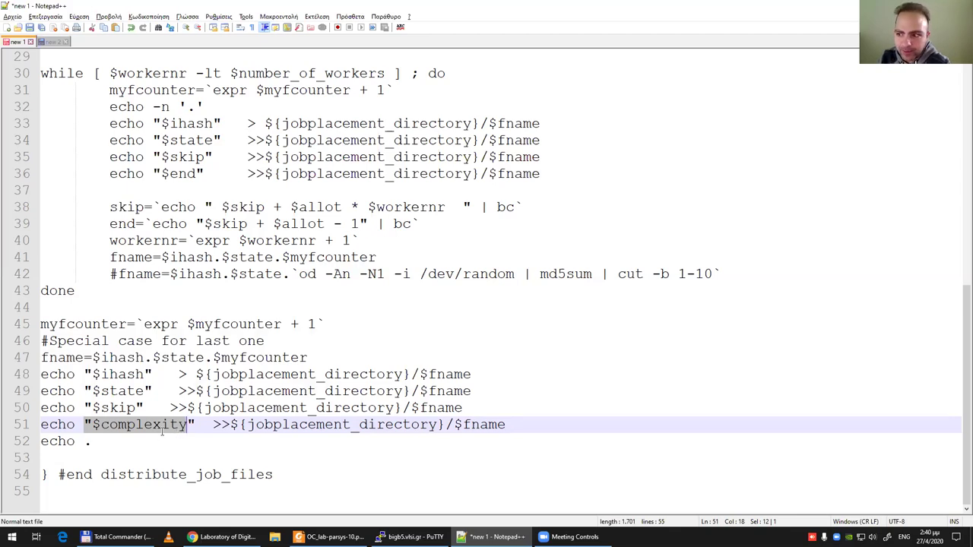
left_click(160, 430)
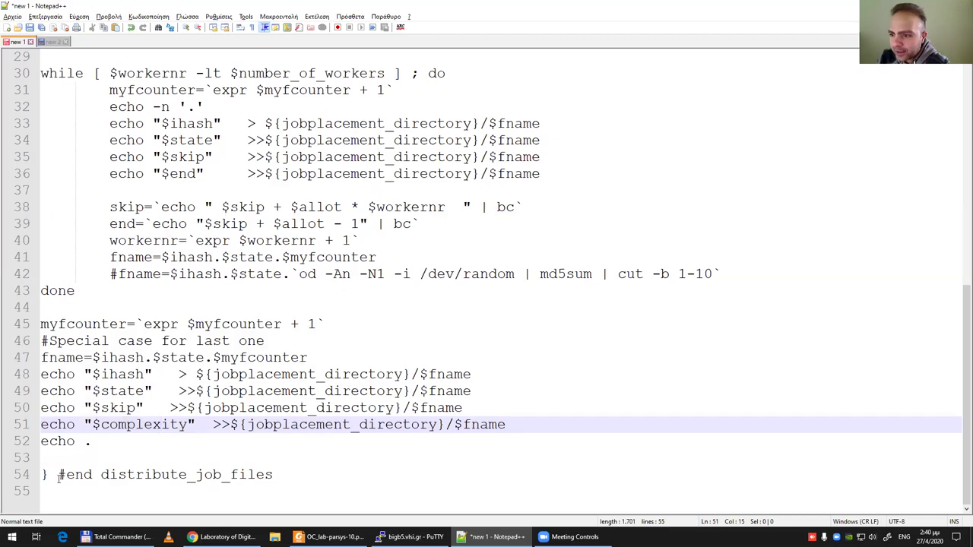
left_click_drag(110, 458, 14, 56)
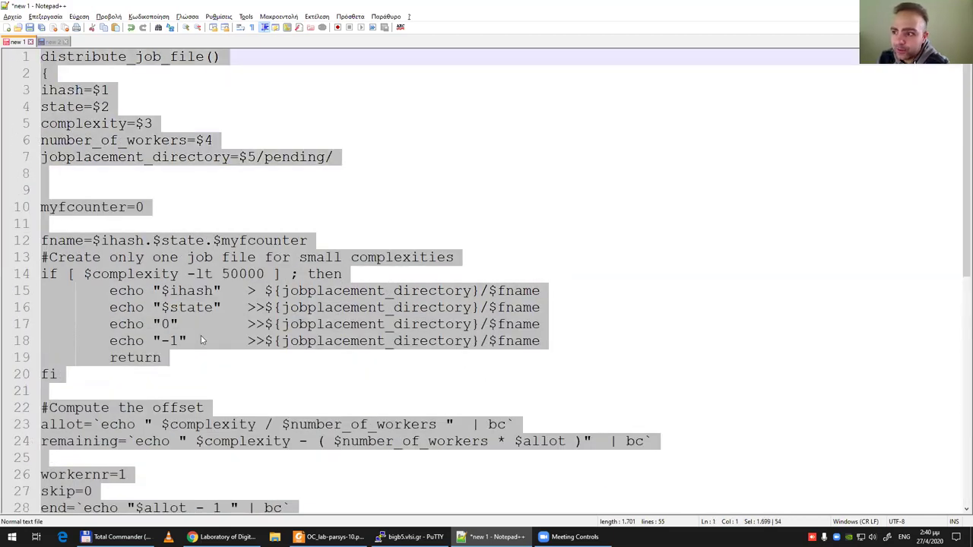
scroll(200, 335, "down", 2)
scroll(204, 346, "down", 2)
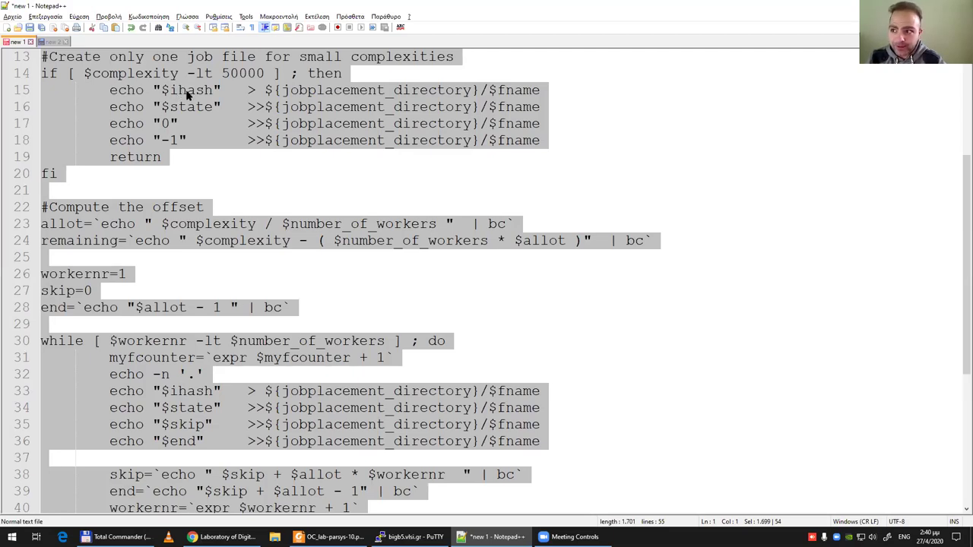
left_click(167, 126)
left_click_drag(110, 140, 184, 149)
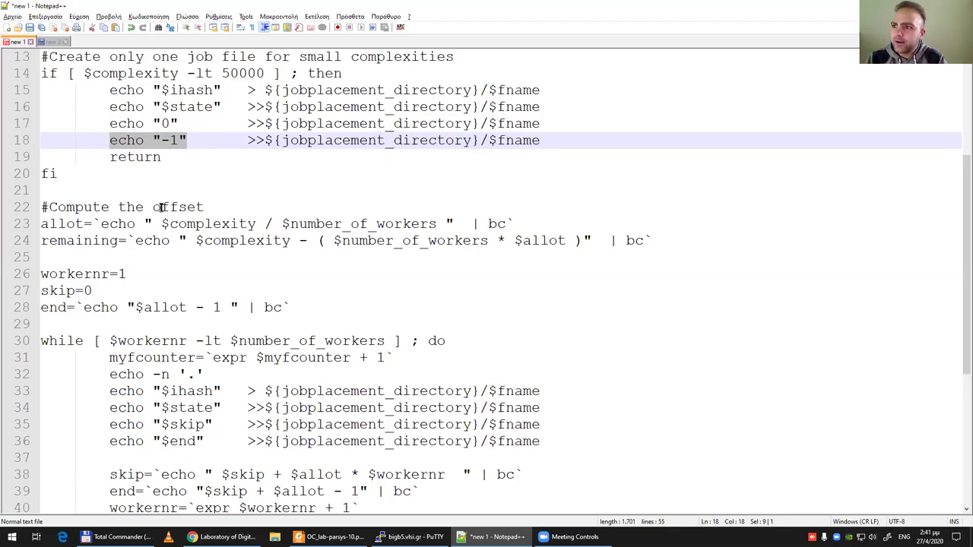
scroll(160, 213, "up", 4)
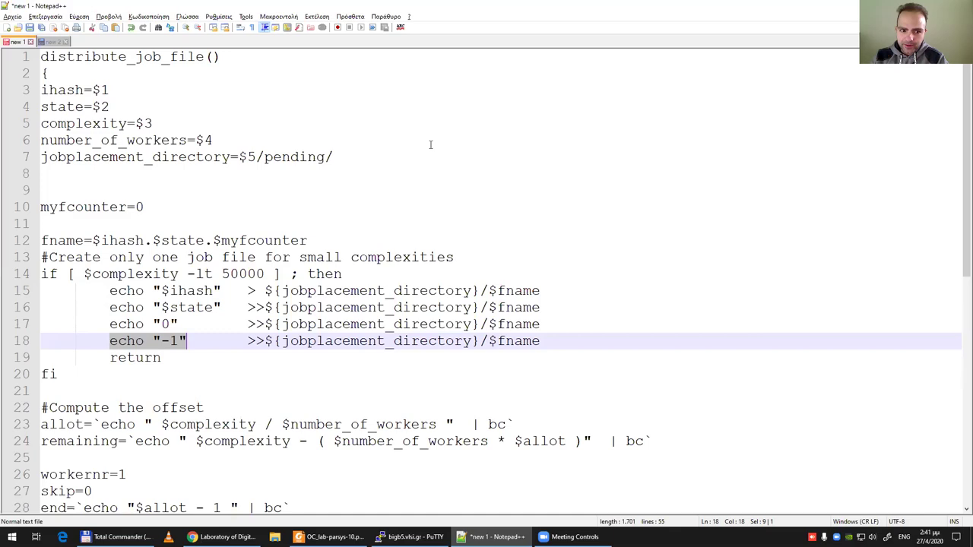
scroll(351, 256, "down", 2)
scroll(351, 256, "down", 4)
scroll(317, 309, "down", 3)
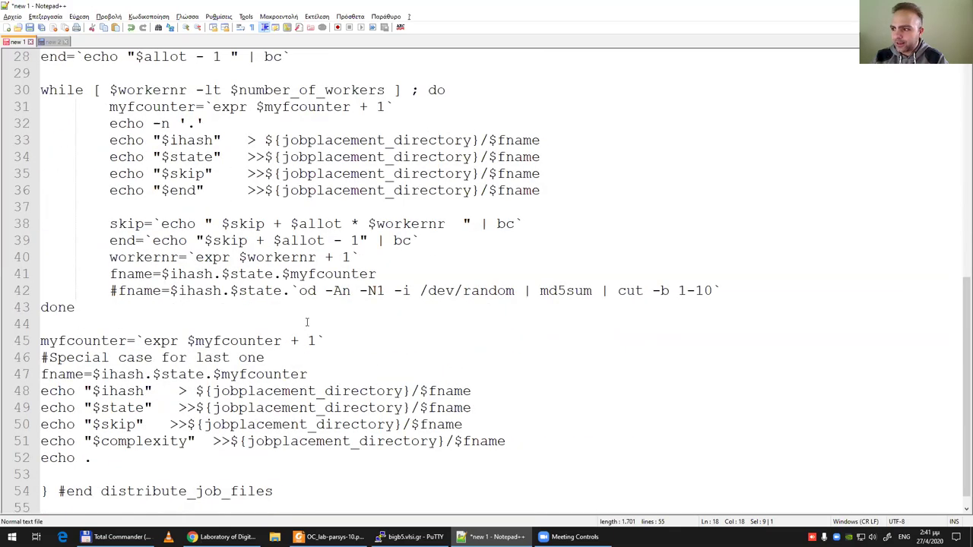
scroll(288, 310, "down", 1)
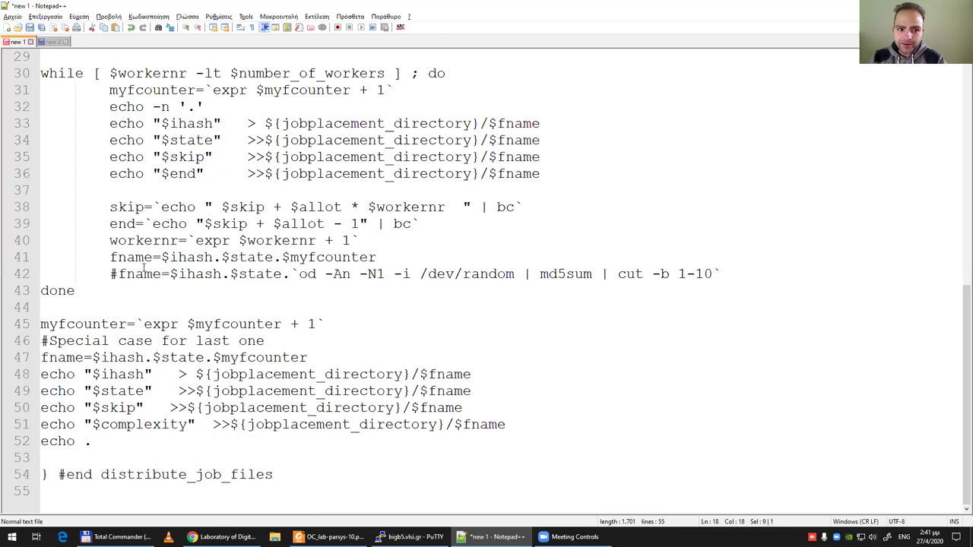
scroll(147, 276, "up", 3)
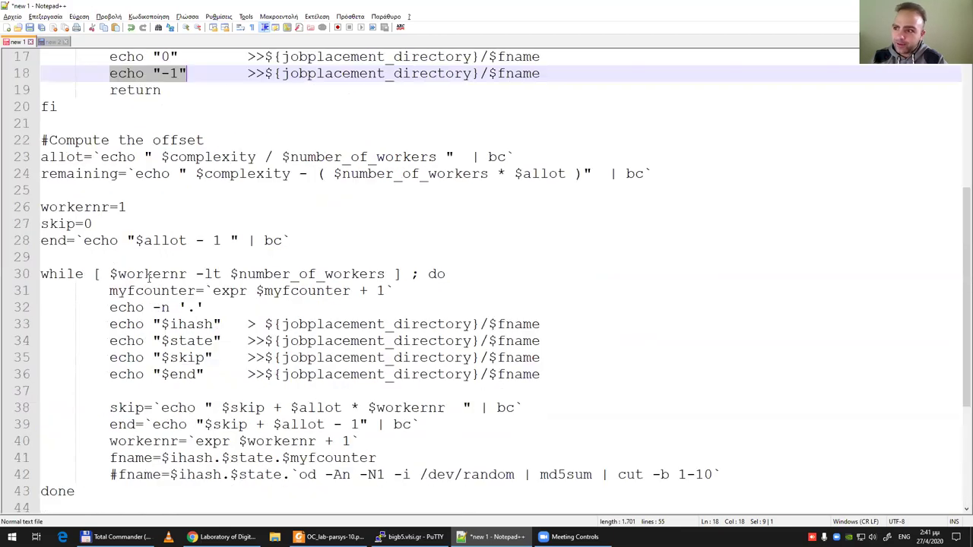
scroll(148, 281, "up", 2)
scroll(156, 293, "up", 4)
scroll(174, 307, "down", 4)
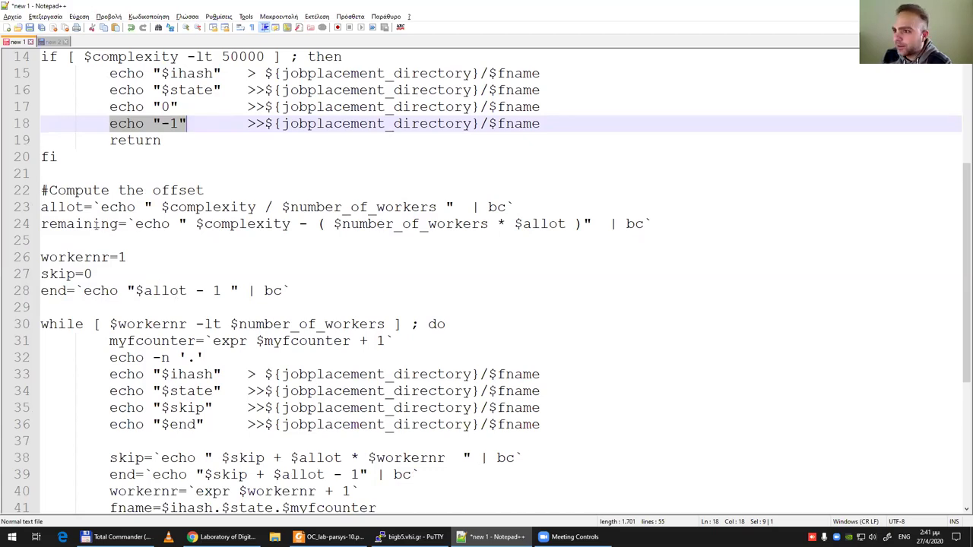
scroll(201, 339, "down", 2)
scroll(200, 340, "down", 2)
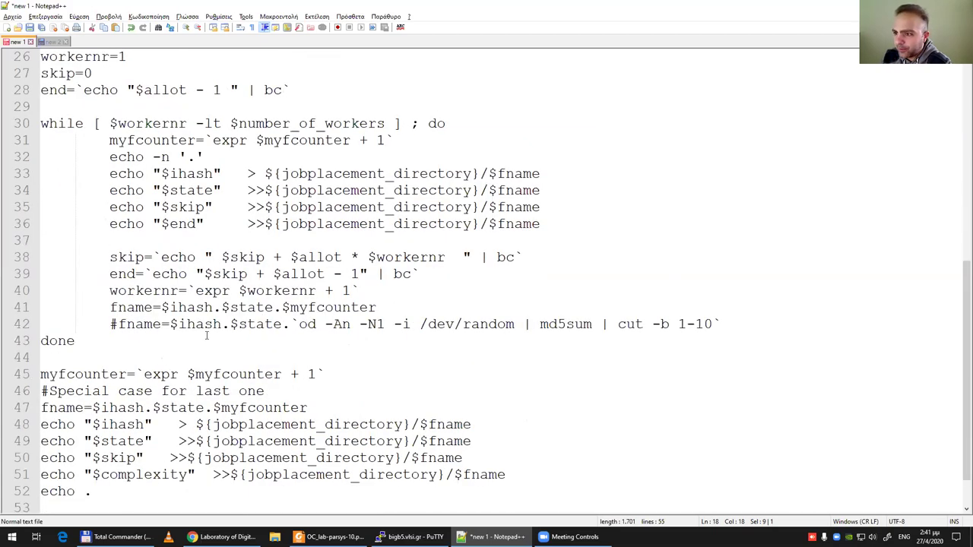
left_click_drag(104, 325, 758, 327)
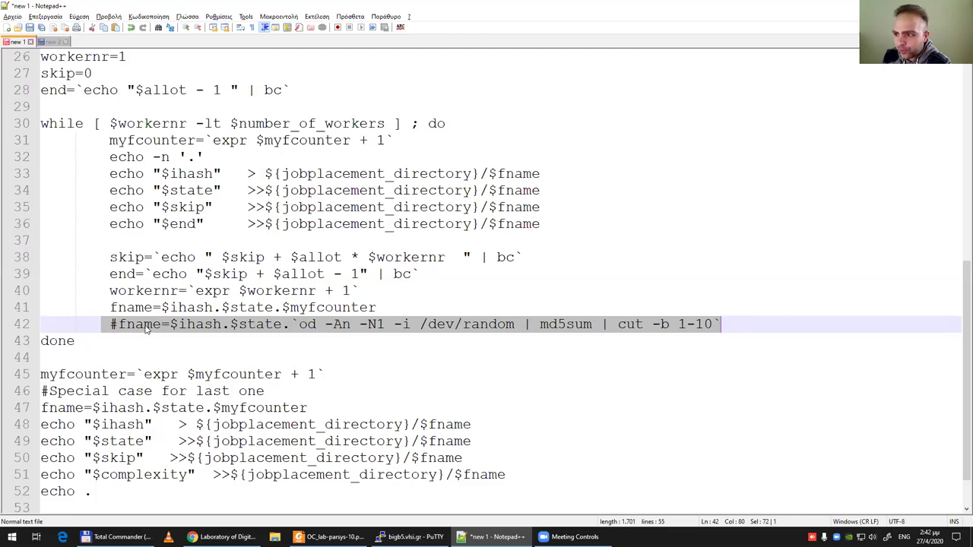
left_click(265, 327)
left_click_drag(273, 307, 377, 307)
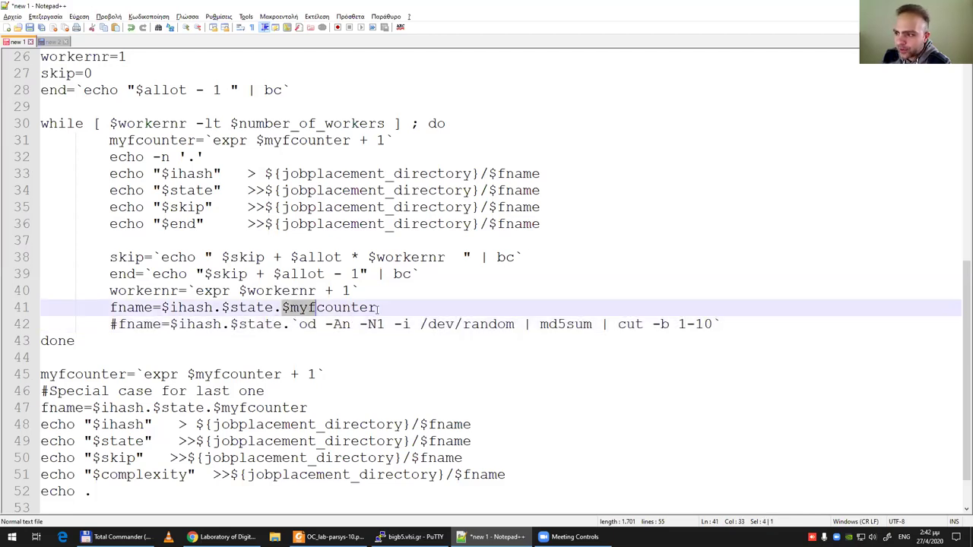
left_click_drag(297, 325, 721, 327)
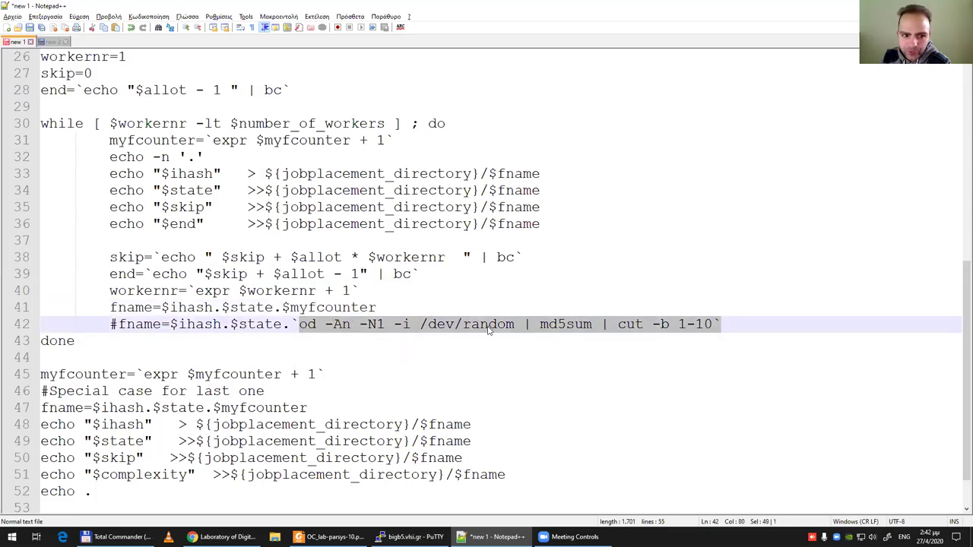
left_click(299, 325)
left_click(795, 324)
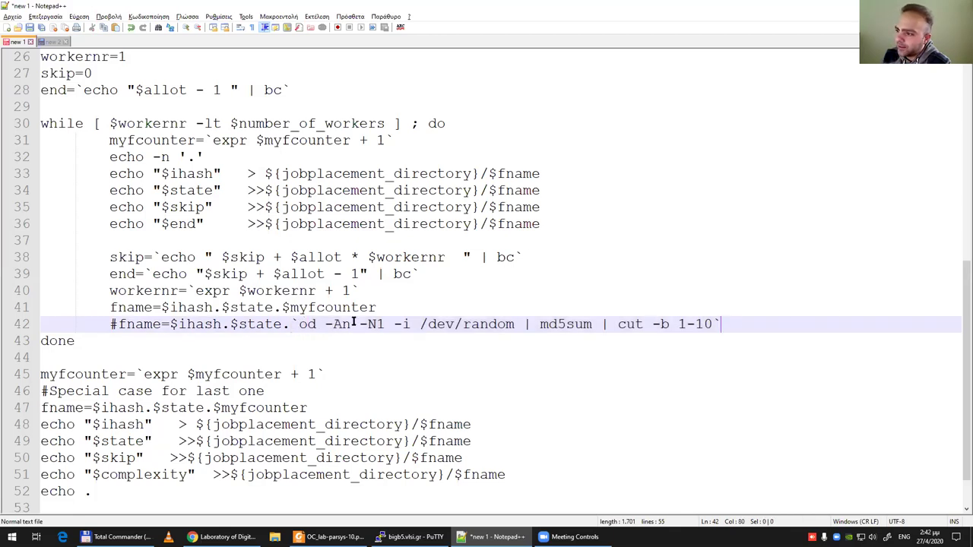
left_click_drag(299, 325, 514, 324)
left_click(386, 324)
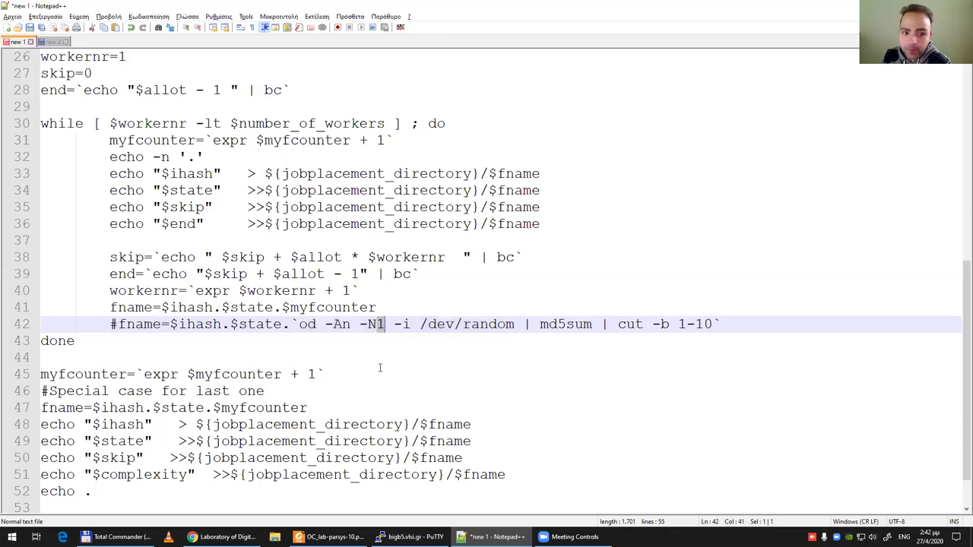
left_click_drag(298, 324, 722, 326)
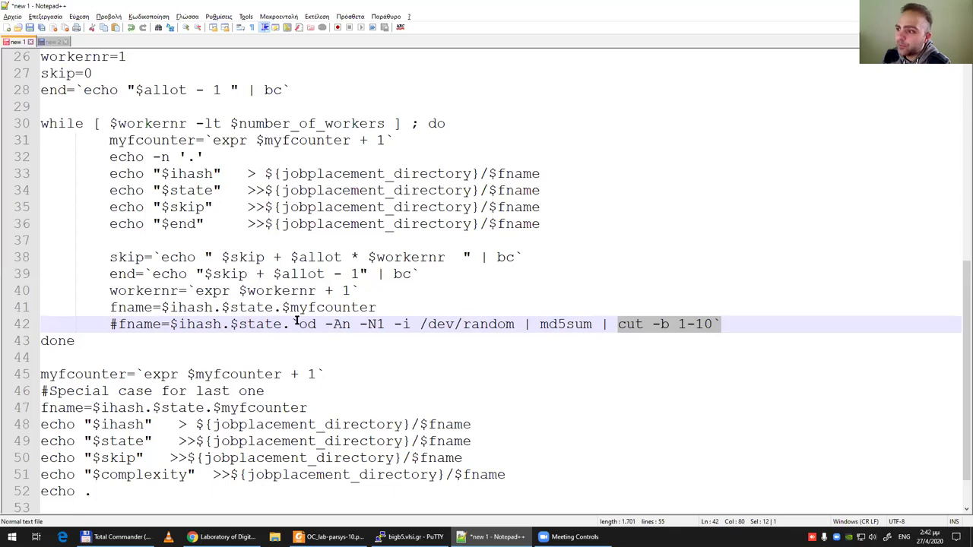
left_click_drag(299, 324, 411, 324)
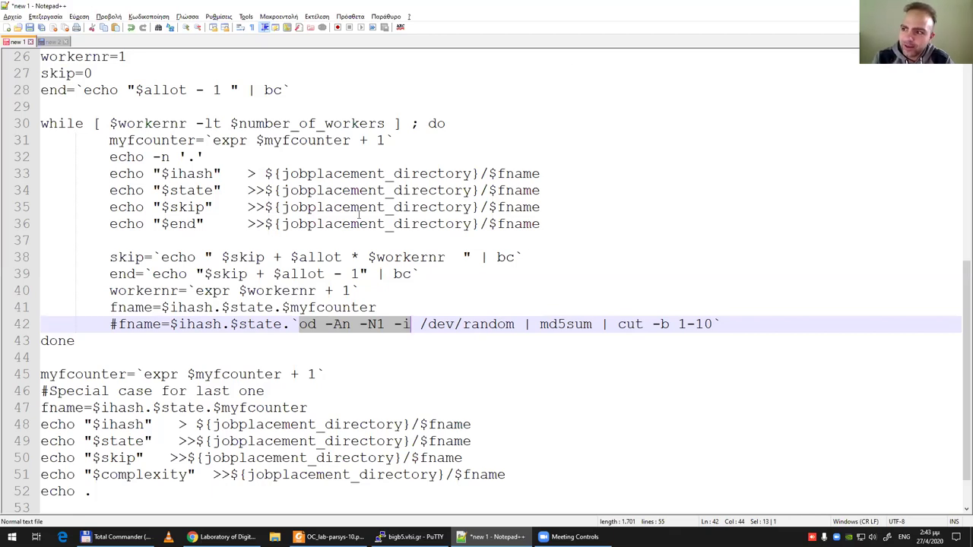
left_click_drag(161, 190, 213, 190)
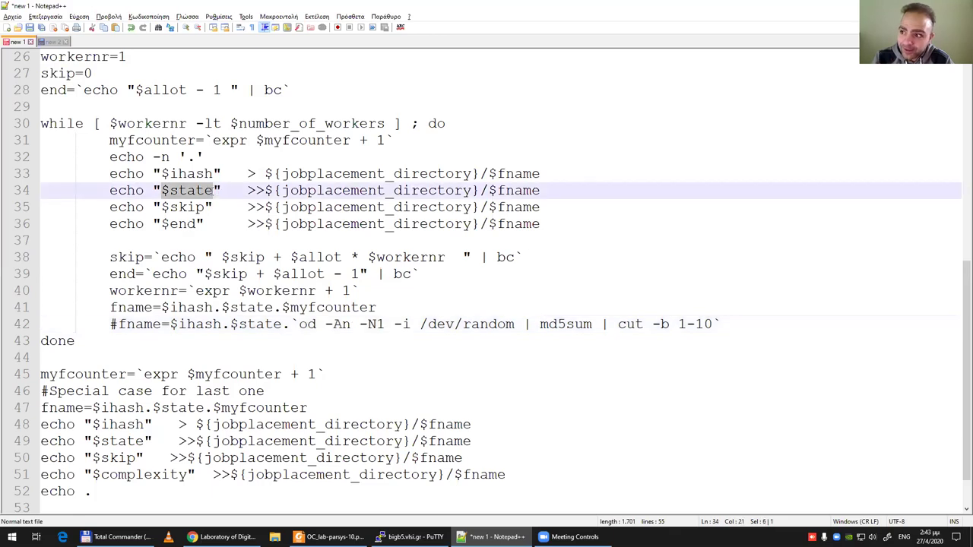
left_click(178, 190)
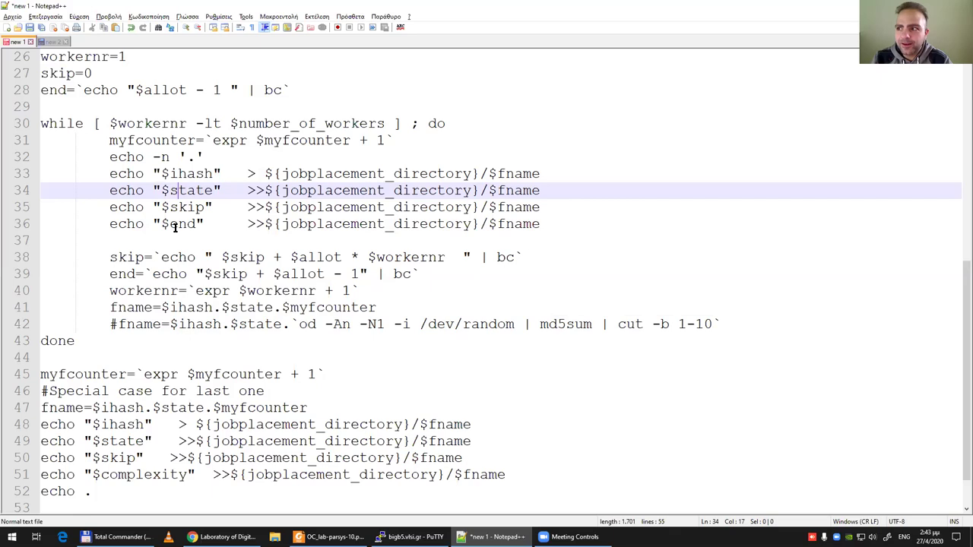
double_click(225, 173)
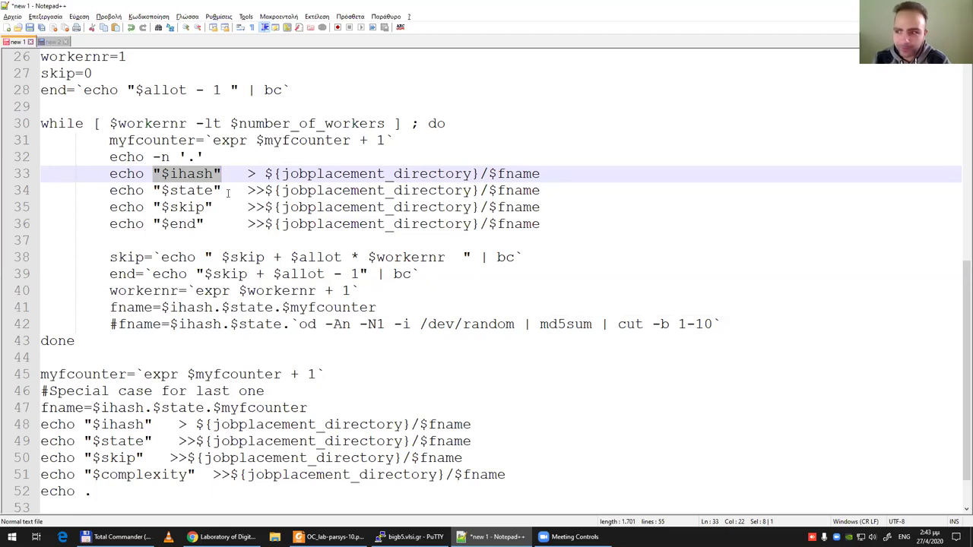
left_click(183, 184)
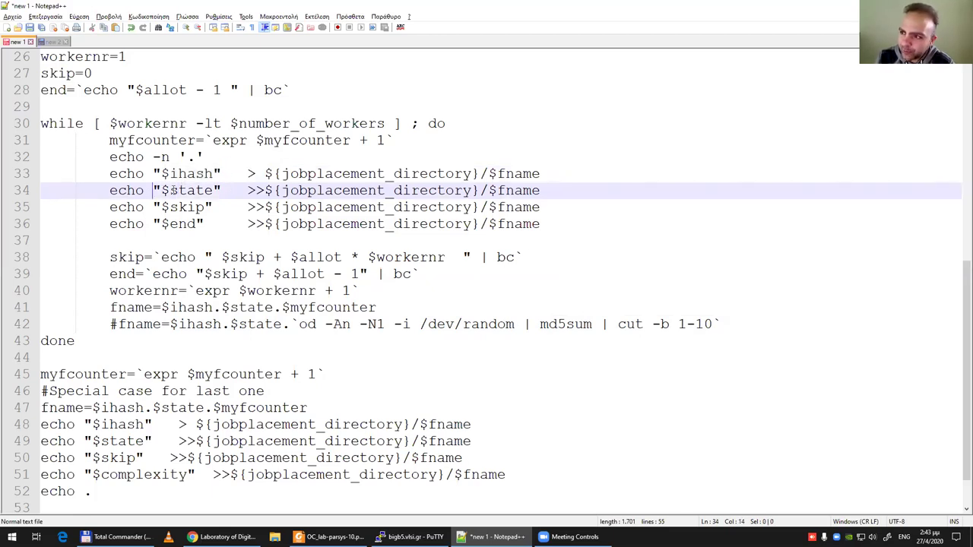
left_click_drag(152, 191, 221, 190)
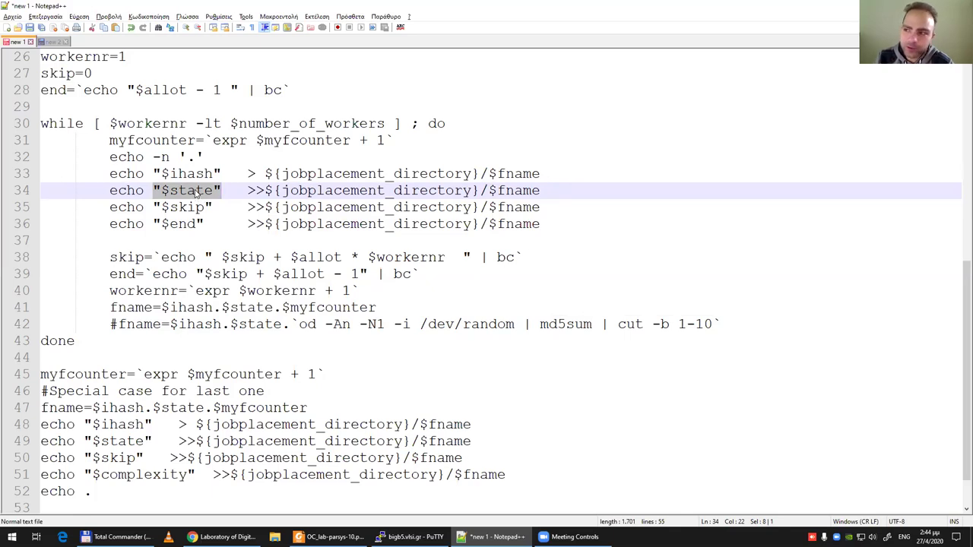
left_click_drag(154, 173, 232, 174)
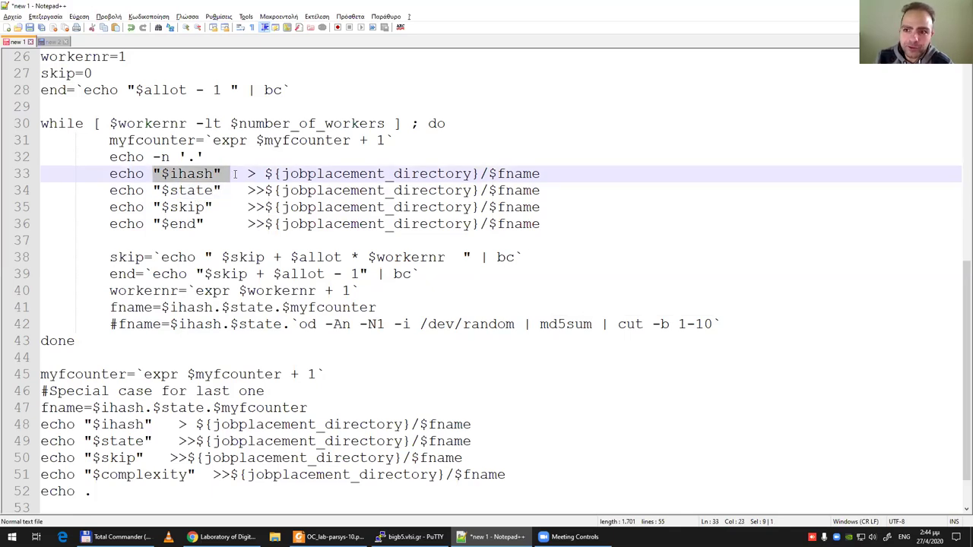
left_click_drag(151, 208, 214, 207)
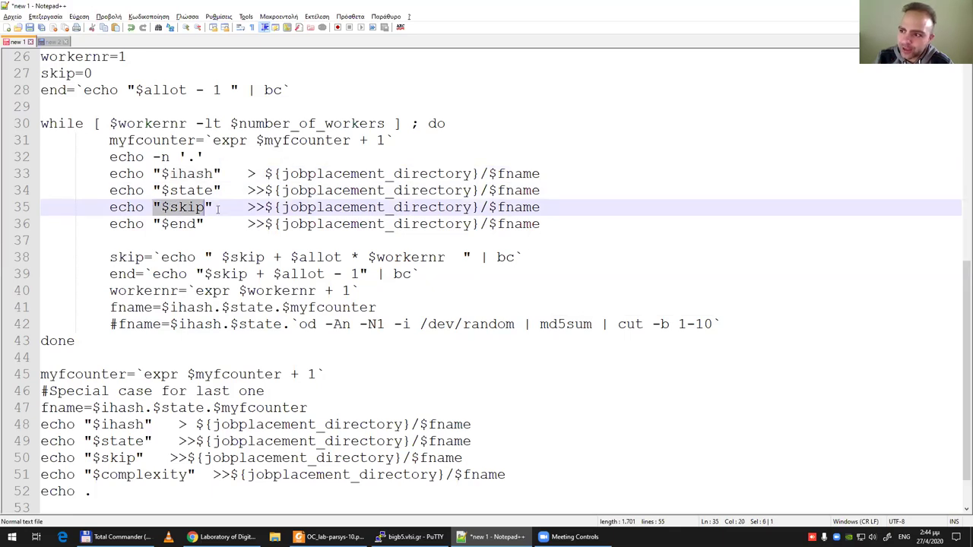
left_click_drag(153, 223, 206, 224)
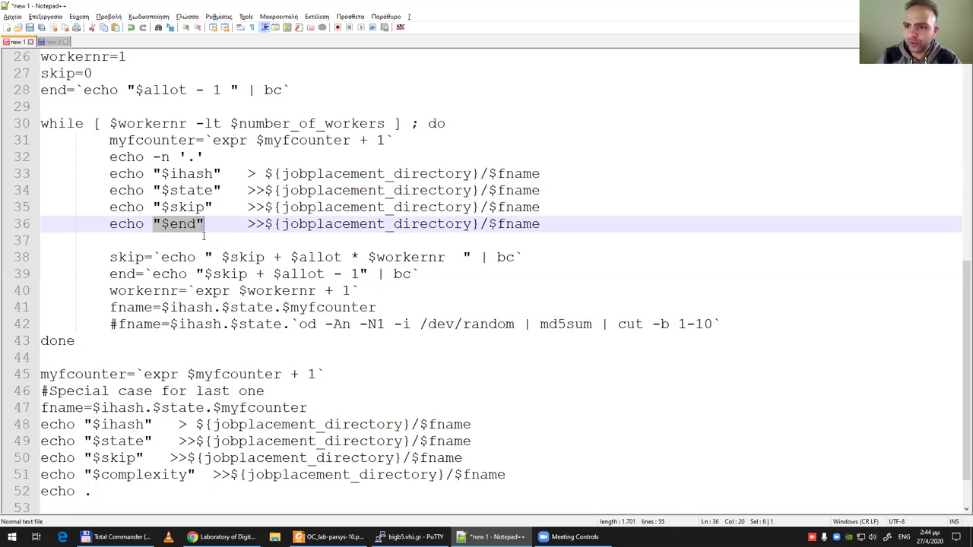
left_click(181, 224)
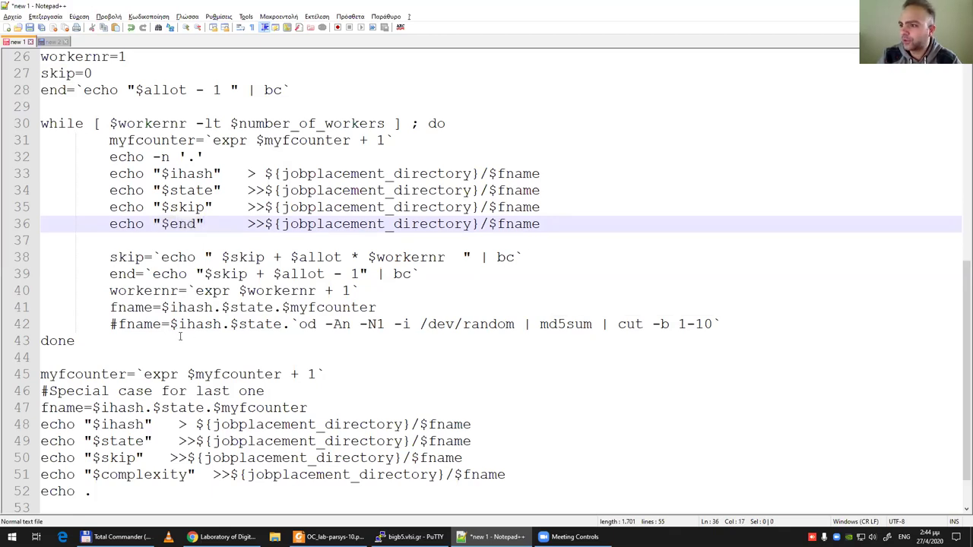
left_click_drag(111, 324, 515, 324)
left_click(401, 324)
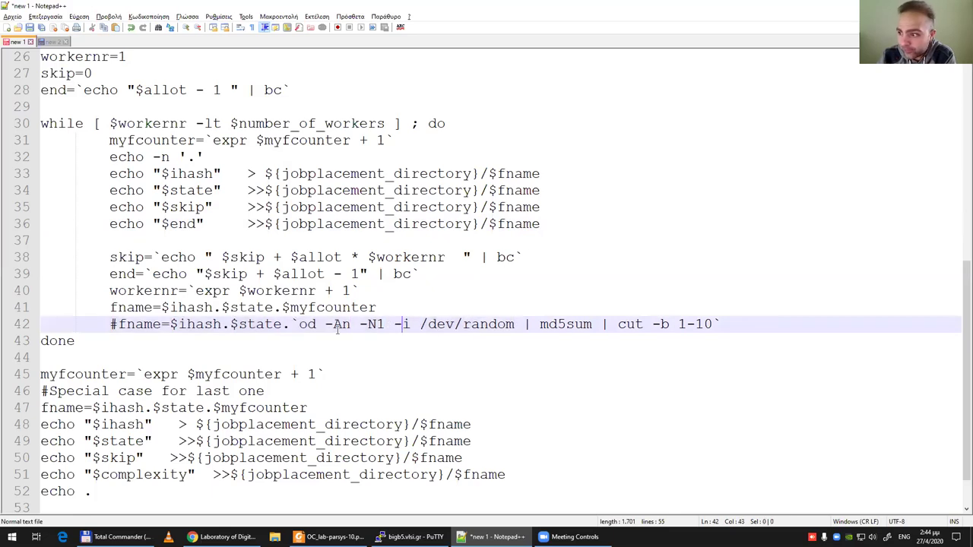
left_click_drag(307, 324, 575, 324)
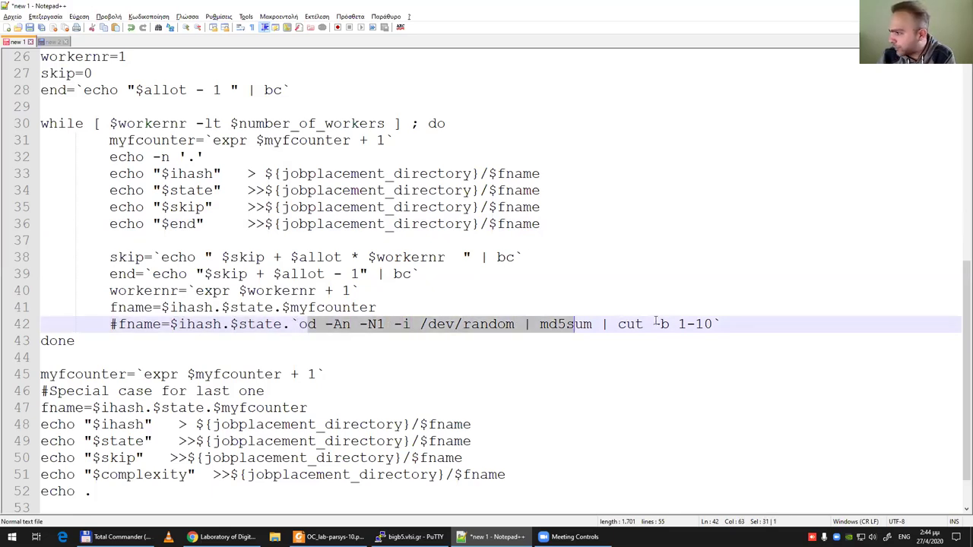
left_click_drag(656, 324, 718, 324)
left_click(308, 324)
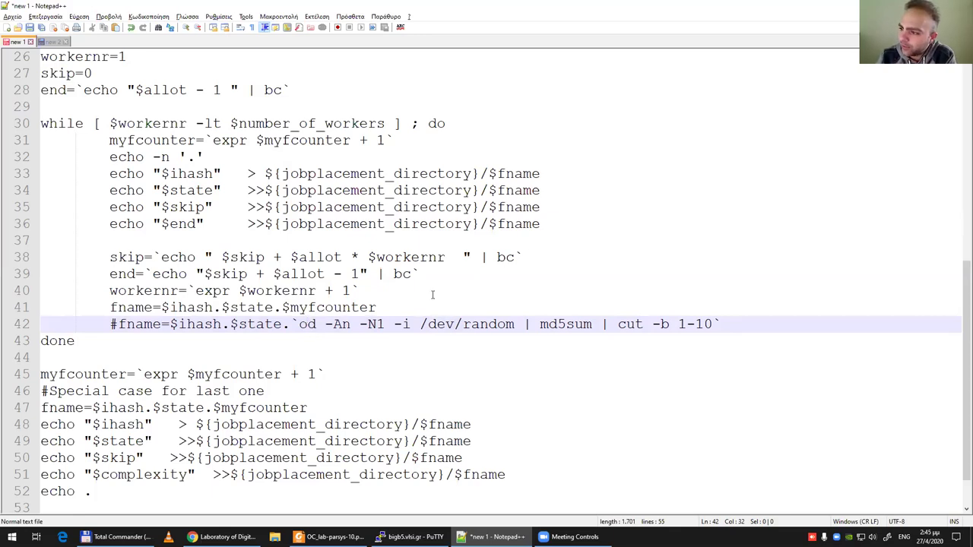
key("ctrl+shift+Right")
key("ctrl+shift+Right")
key("ctrl+shift+Right")
key("shift+Home")
key("shift+End")
key("shift+Left")
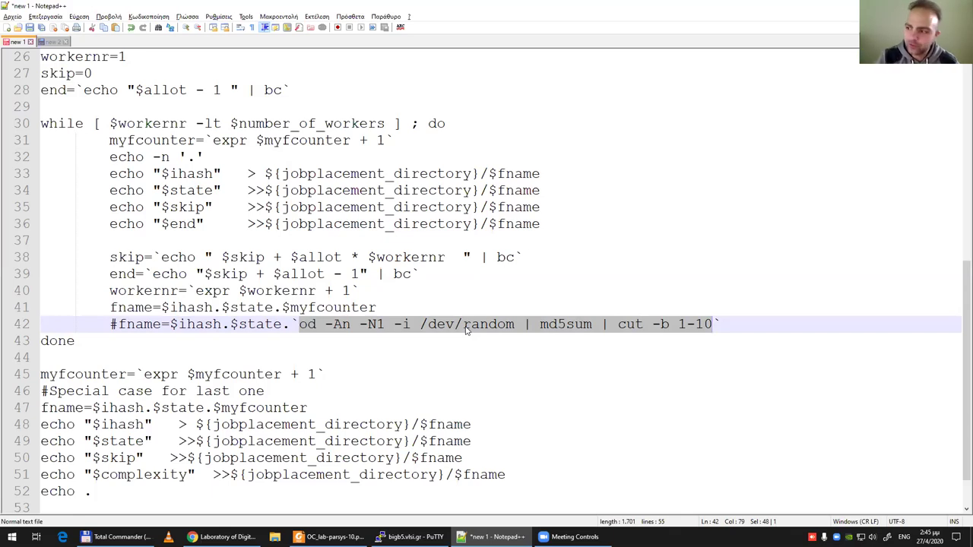
left_click_drag(412, 325, 515, 324)
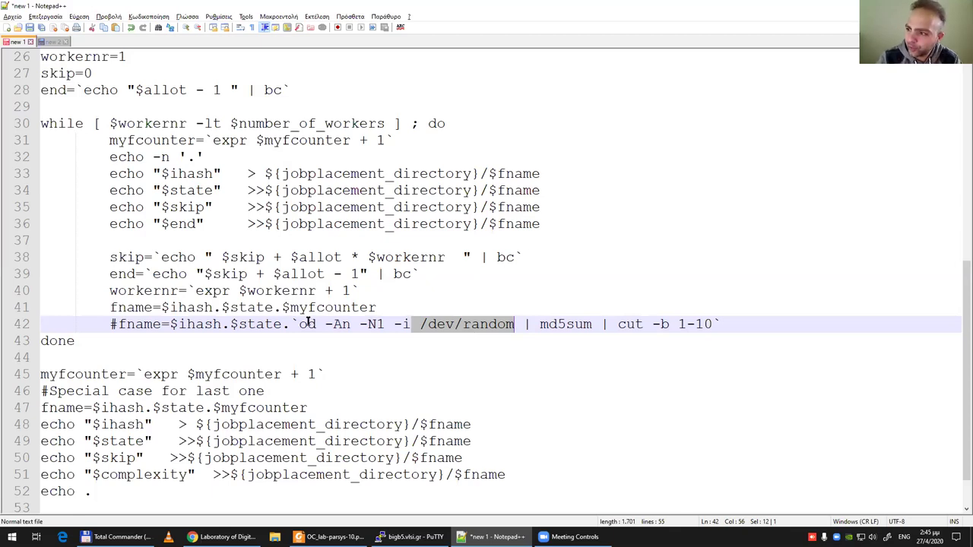
left_click_drag(298, 323, 386, 307)
left_click_drag(720, 322, 711, 324)
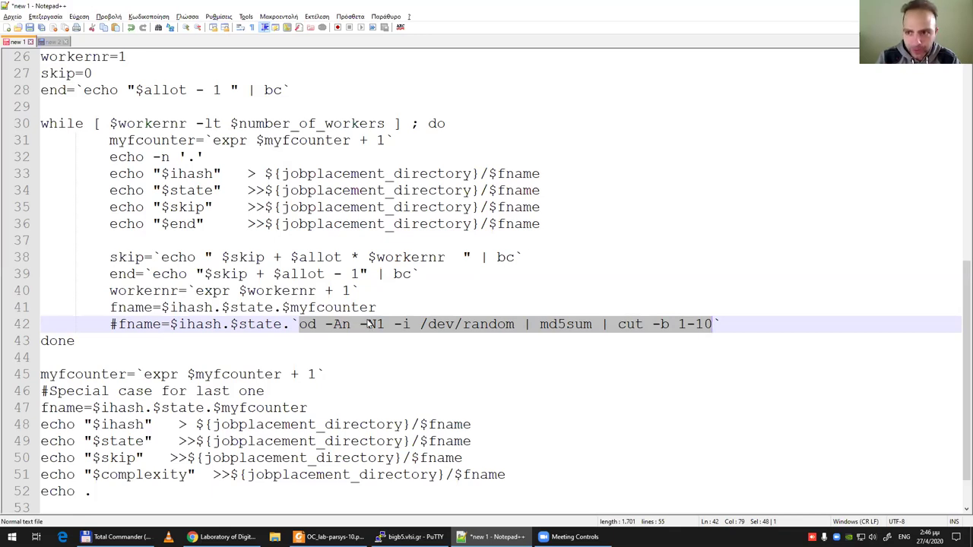
left_click(351, 327)
left_click_drag(102, 325, 731, 324)
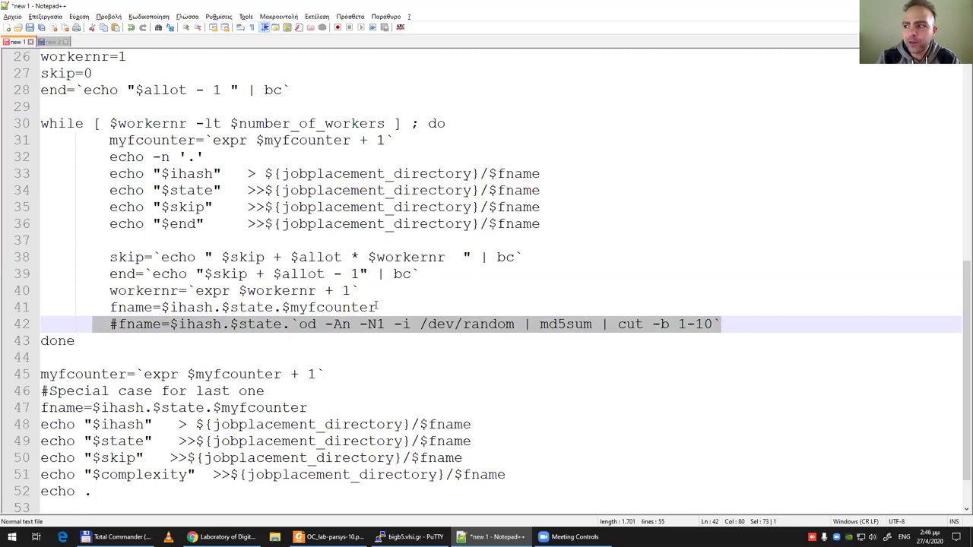
left_click_drag(378, 307, 110, 308)
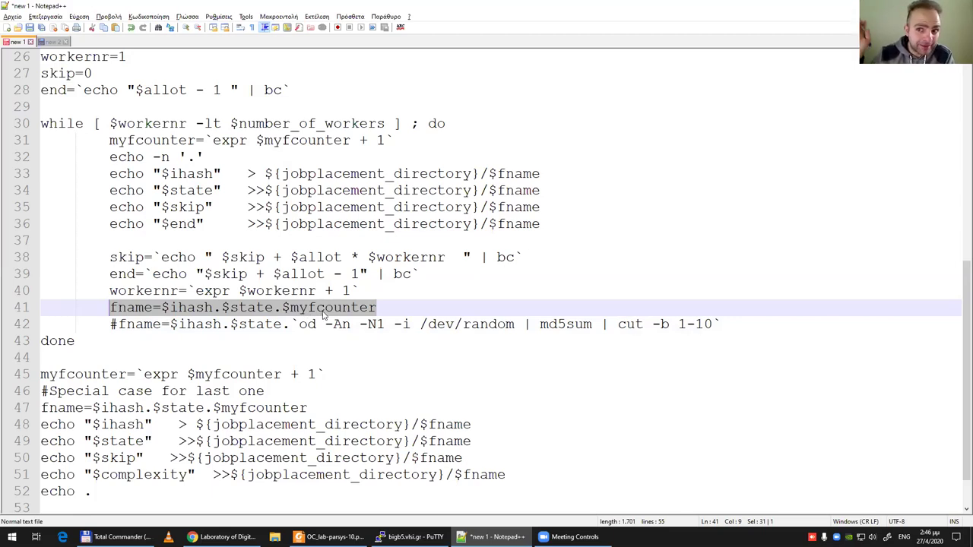
left_click_drag(110, 324, 720, 324)
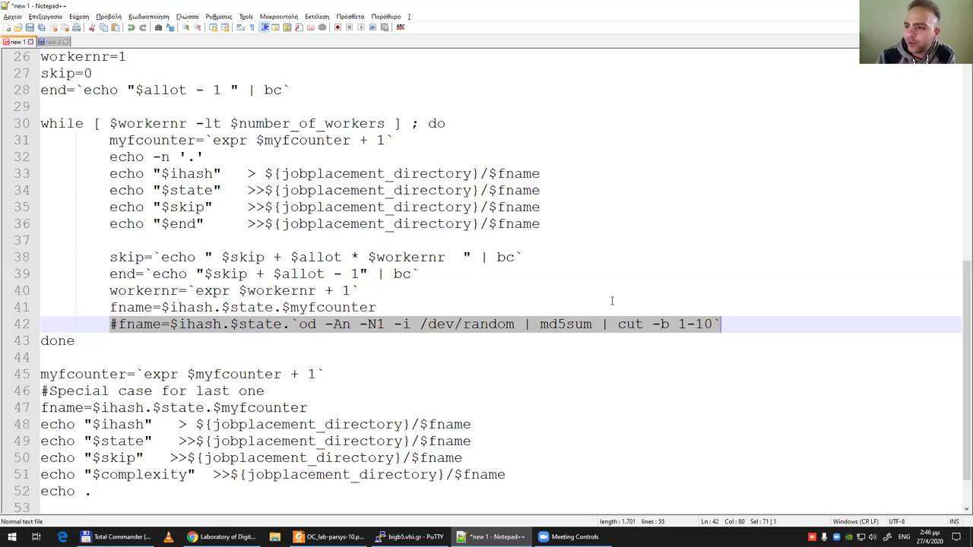
left_click_drag(113, 307, 374, 307)
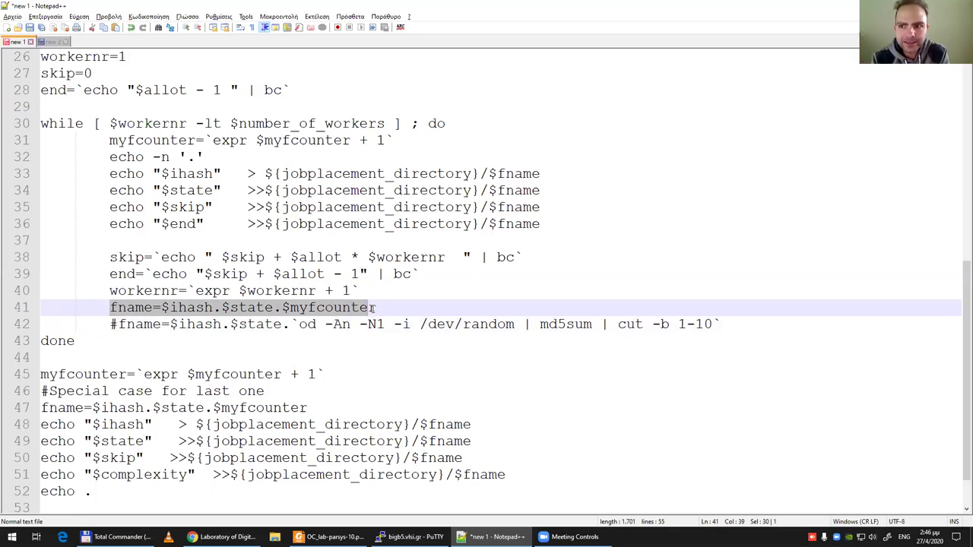
Step: Insert bash -x ./myscript.sh as a new first line above distribute_job_file()
scroll(363, 291, "up", 5)
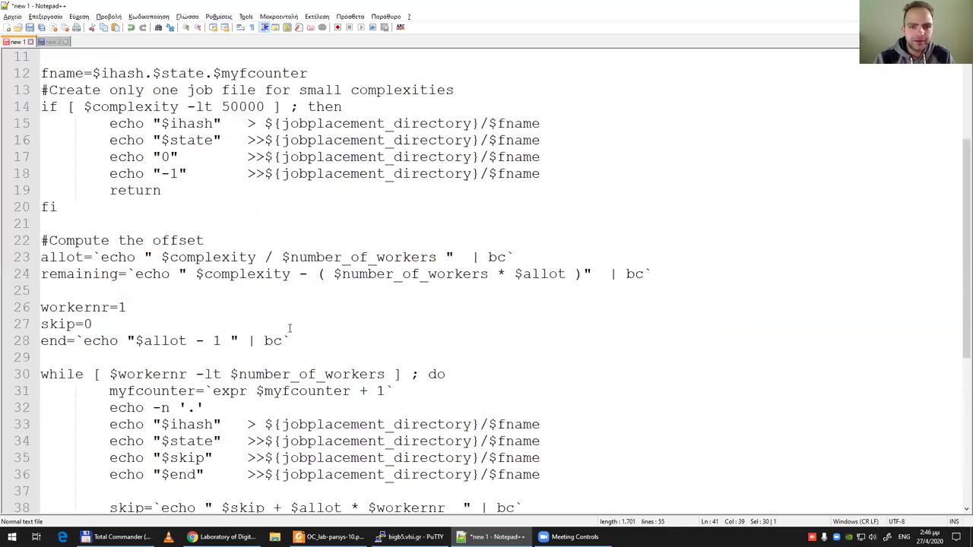
scroll(253, 307, "up", 4)
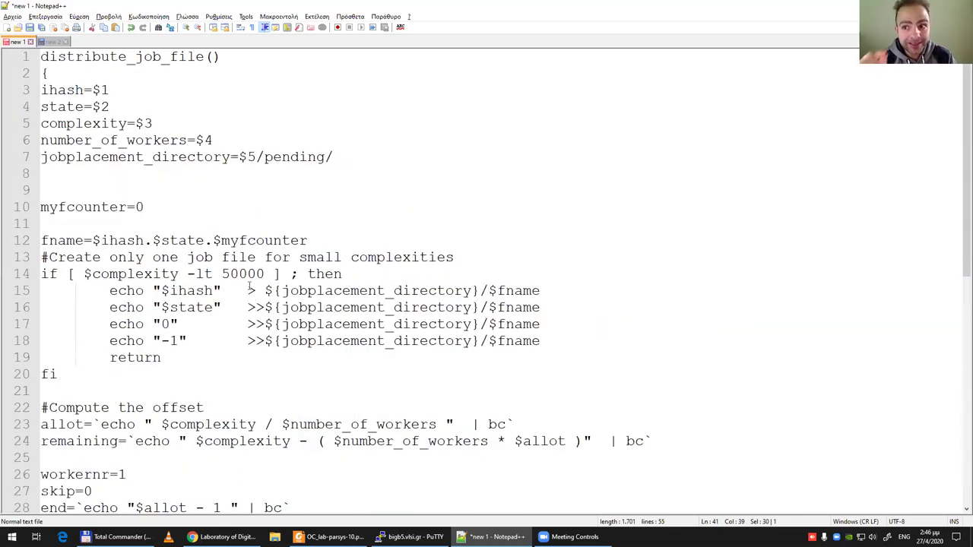
left_click(42, 58)
key("Return")
key("Return")
key("Return")
key("Up")
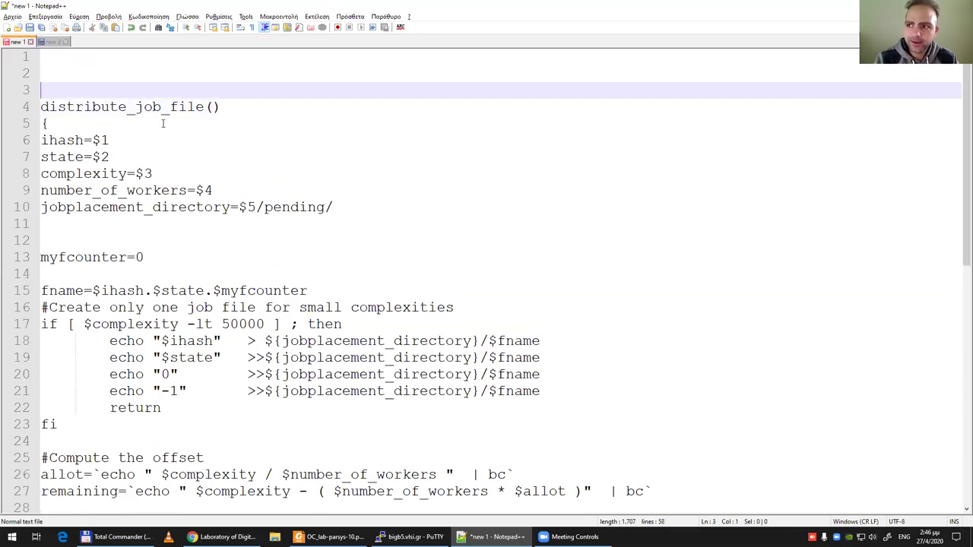
key("Up")
key("Up")
type("bash -x ./myscript.sh")
Step: Highlight the -x option and the distribute_job_file name, then scroll down through the script
left_click_drag(84, 56, 101, 56)
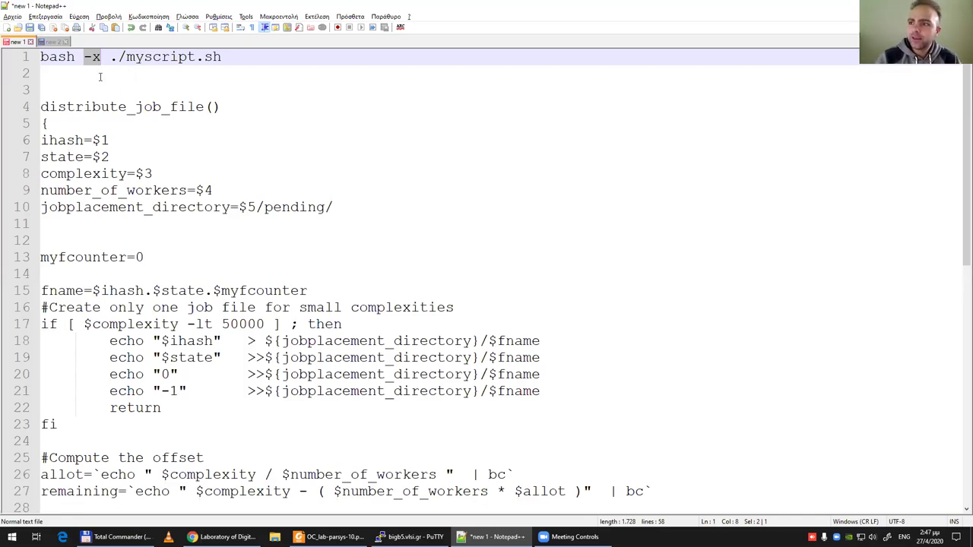
left_click_drag(42, 107, 205, 106)
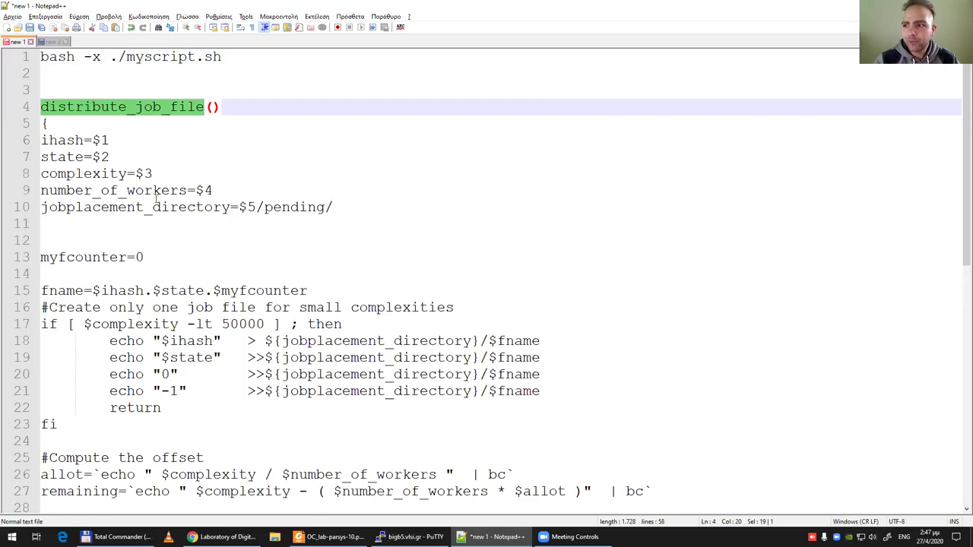
scroll(263, 322, "down", 3)
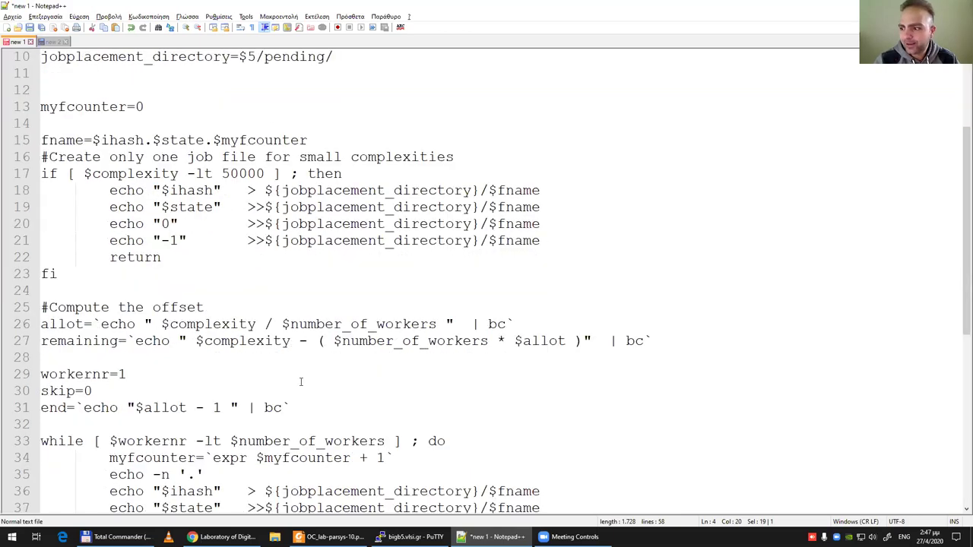
scroll(301, 382, "down", 2)
scroll(299, 373, "down", 2)
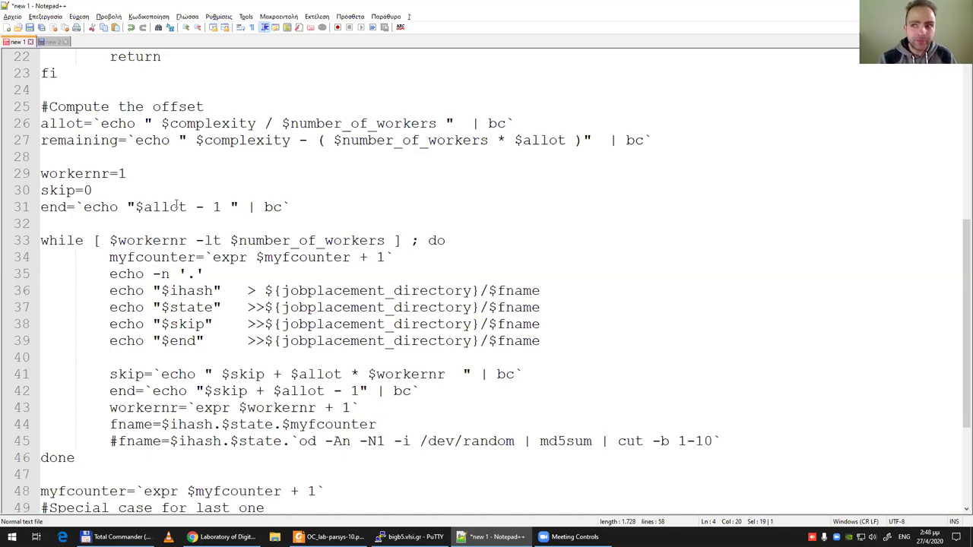
Step: Close the new 1 tab and choose Όχι (No) to discard the script
left_click(31, 42)
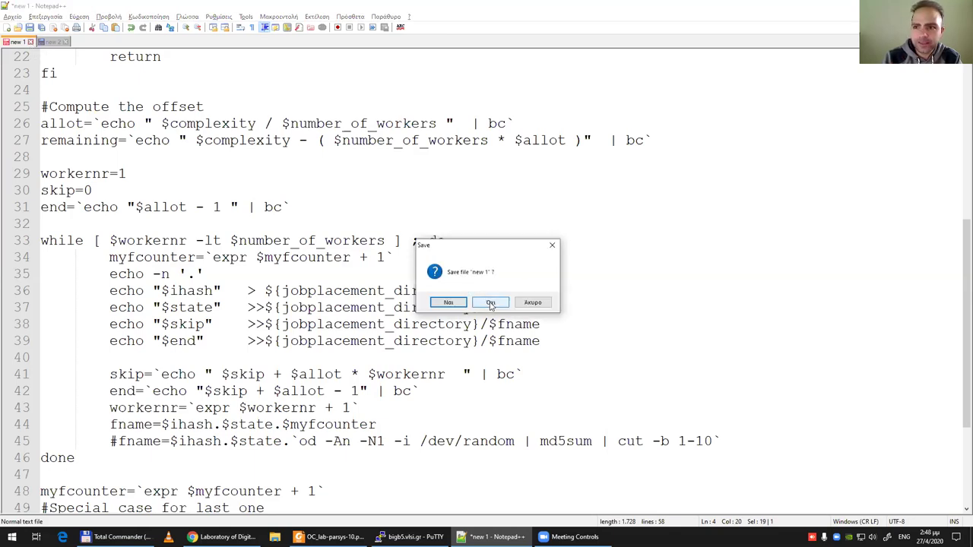
left_click(491, 304)
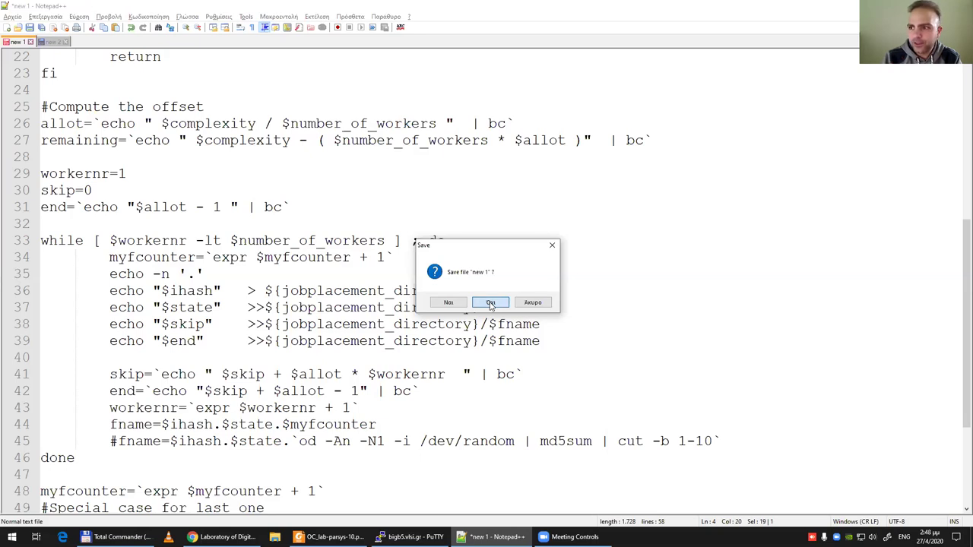
left_click(490, 303)
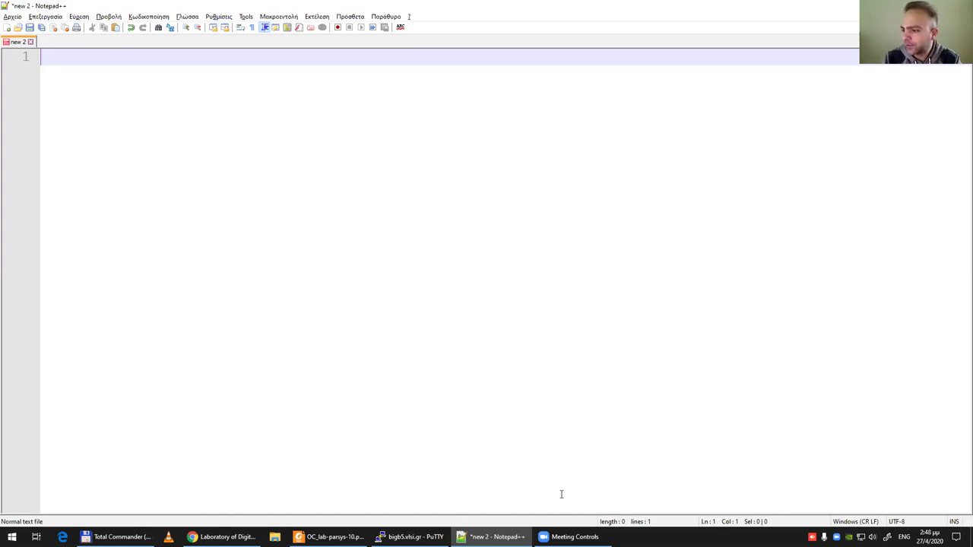
Step: Back in Foxit, close OC_lab-parsys-10.pdf and show parsys_06_oc.pdf page 24 full-screen
left_click(331, 537)
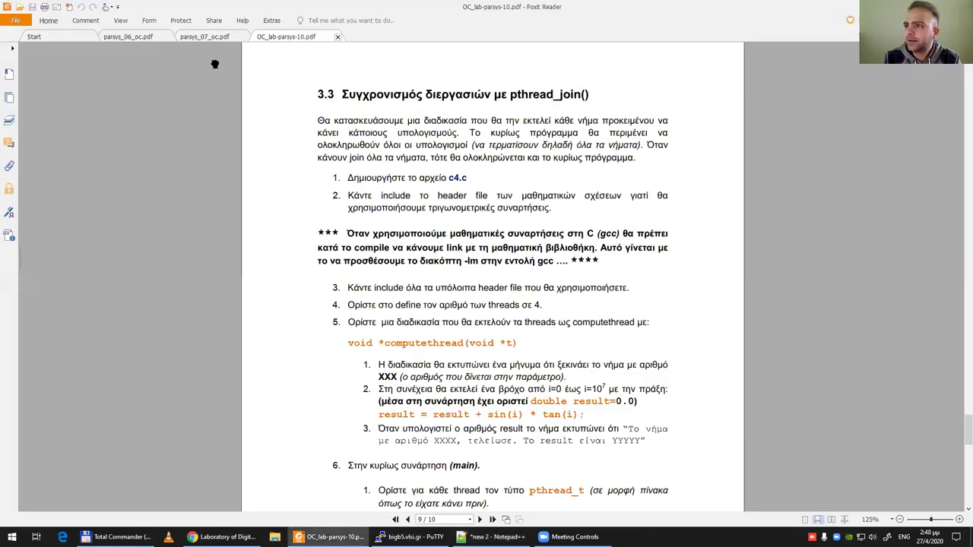
left_click(338, 38)
left_click(127, 36)
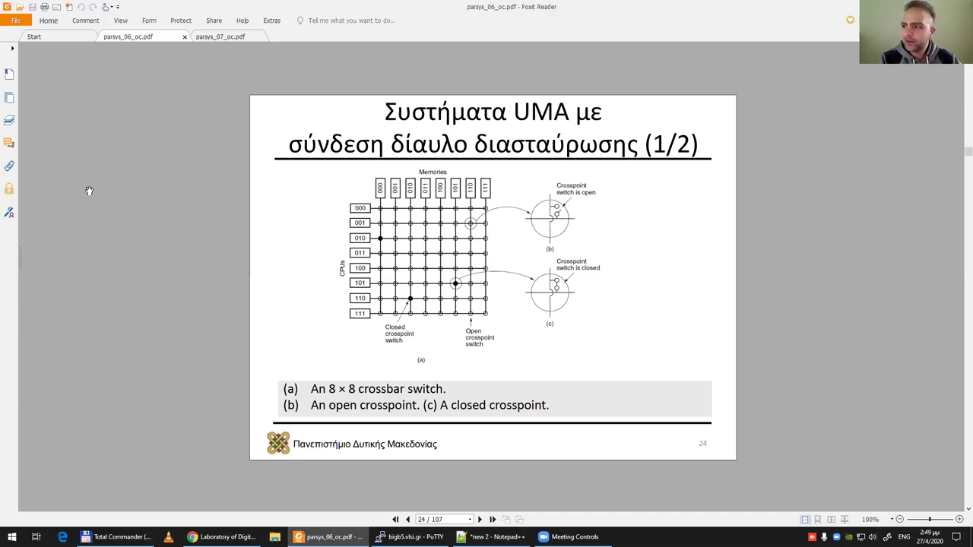
key("F11")
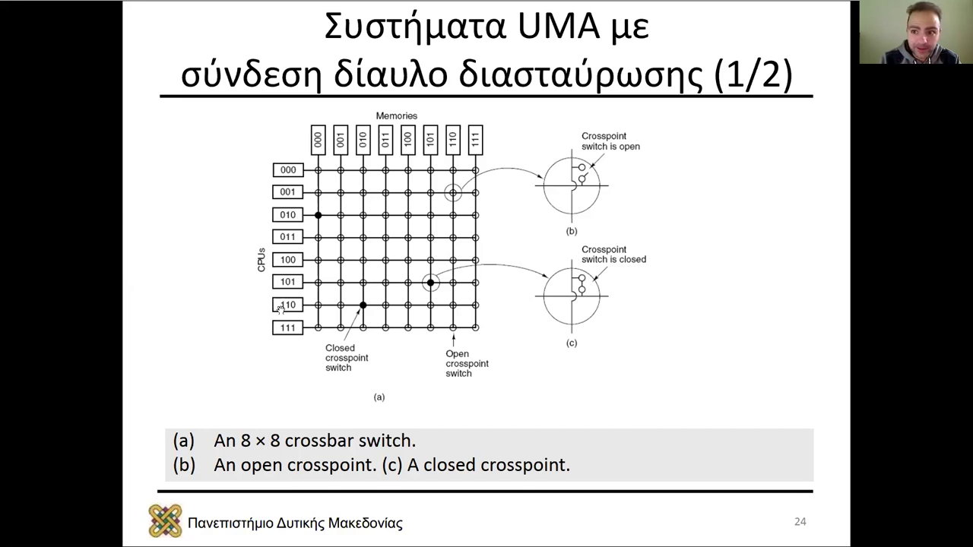
Step: Advance two slides to the UMA switch (2/2) slide with the 3-stage omega switching network
key("Right")
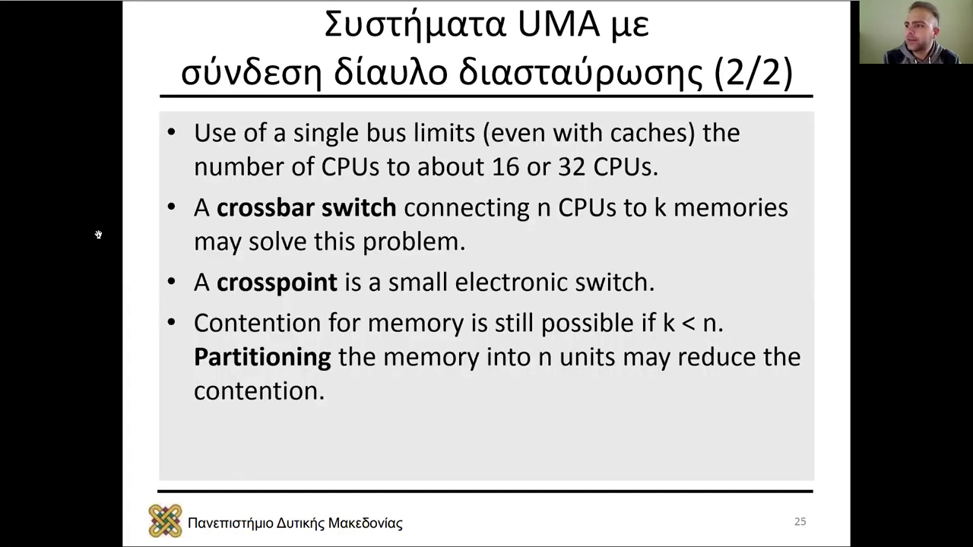
key("Right")
key("Right")
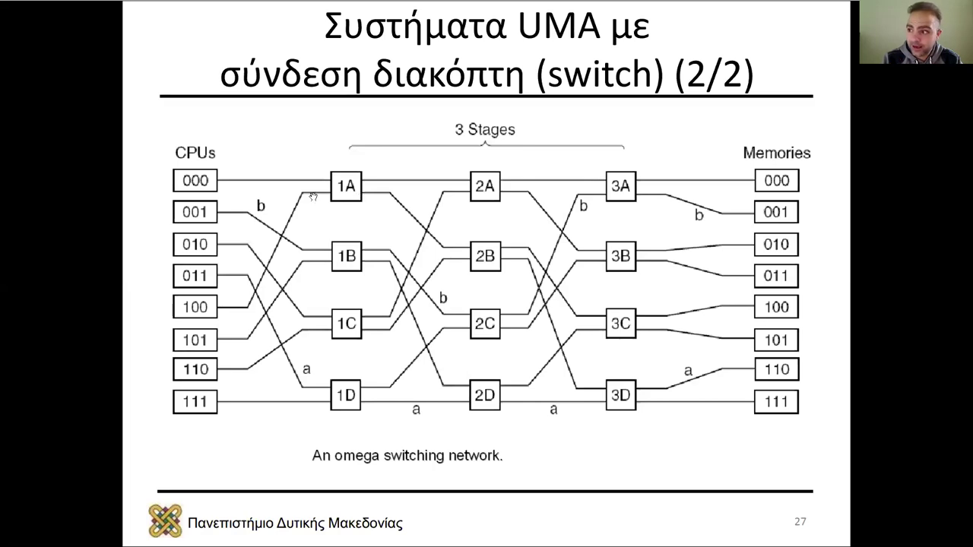
Step: Step through the NUMA, Numa-Q and JUMP-1 slides, then back one slide to shared-memory paging (1/3)
key("Right")
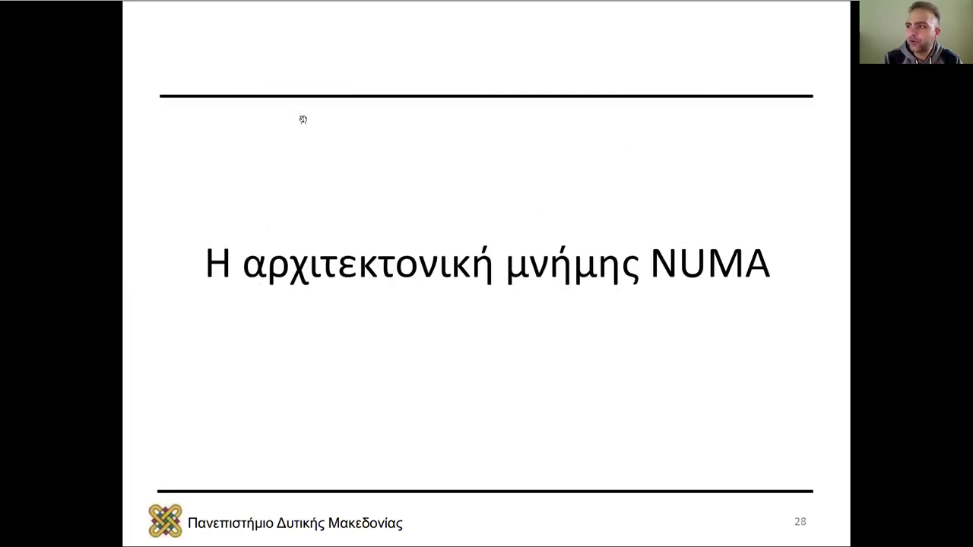
key("Right")
key("Right")
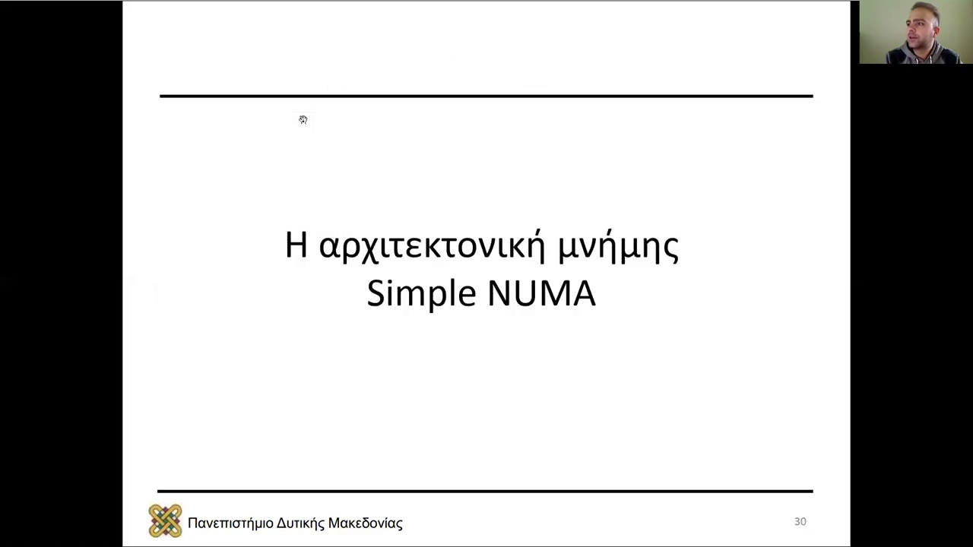
key("Right")
key("Right")
key("Right")
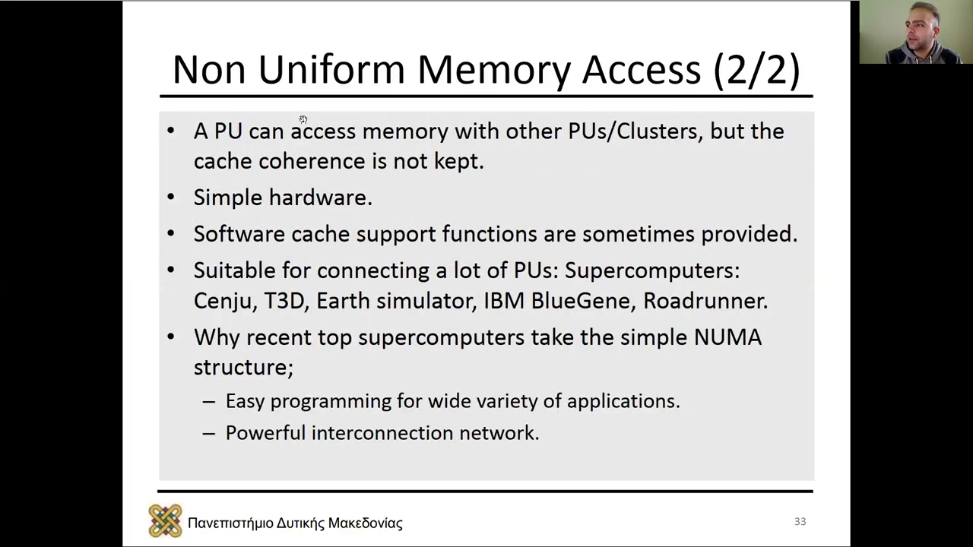
key("Right")
key("Right")
key("Right")
key("Right")
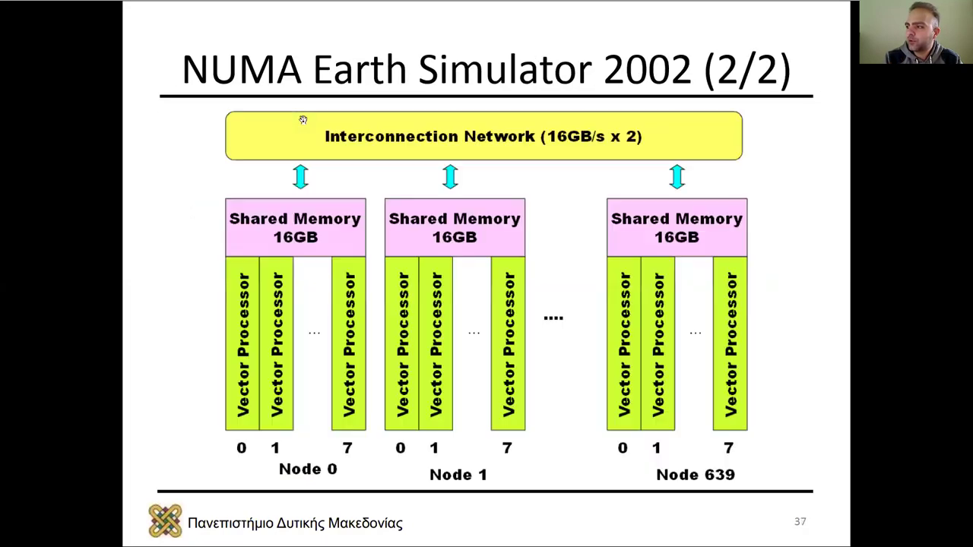
key("Right")
key("Right")
key("Right")
key("Right")
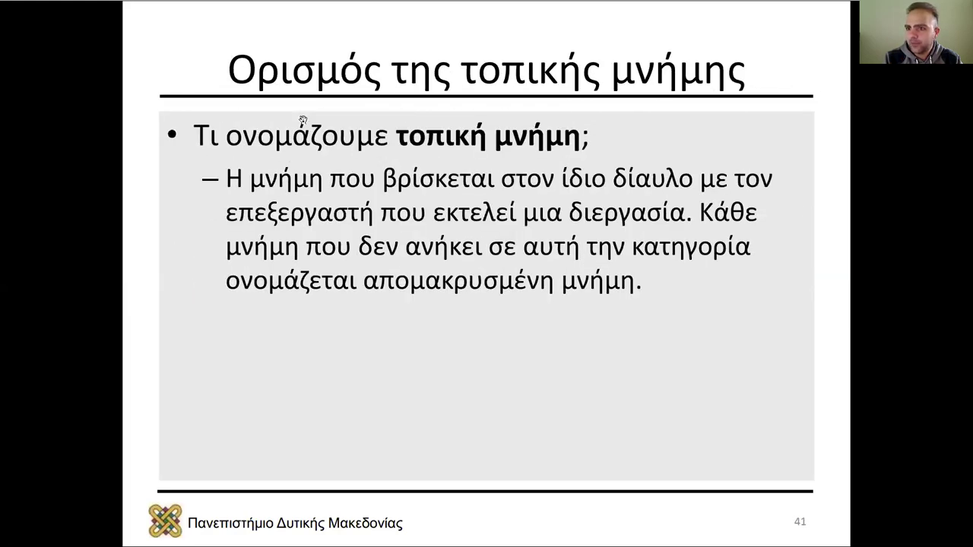
key("Right")
key("Right")
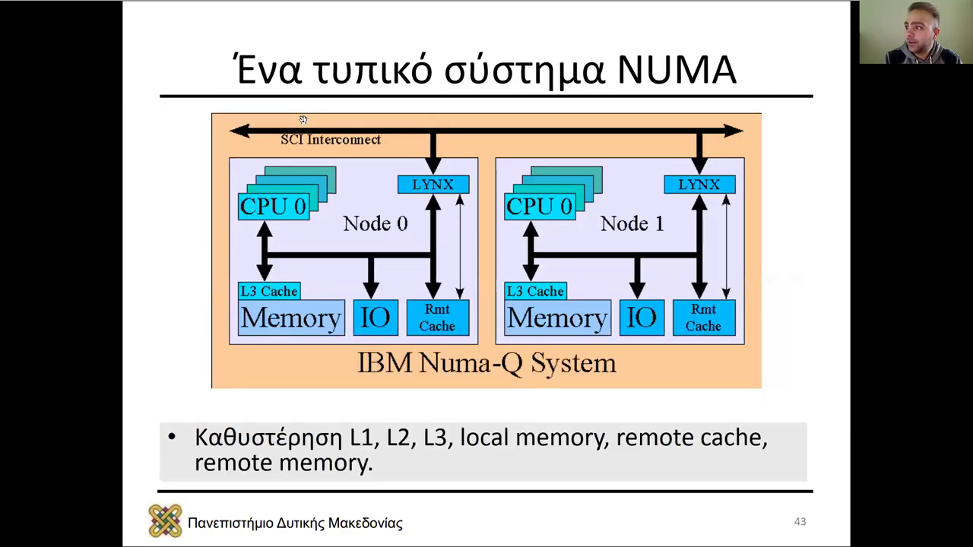
key("Right")
key("Right")
key("Right")
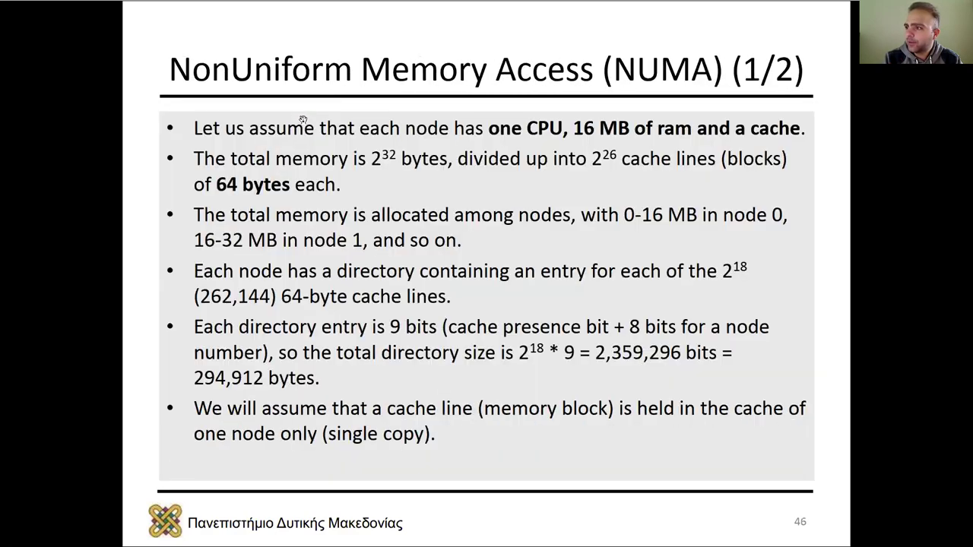
key("Right")
key("Right")
key("Right")
key("Right")
key("Right")
key("Right")
key("Right")
key("Right")
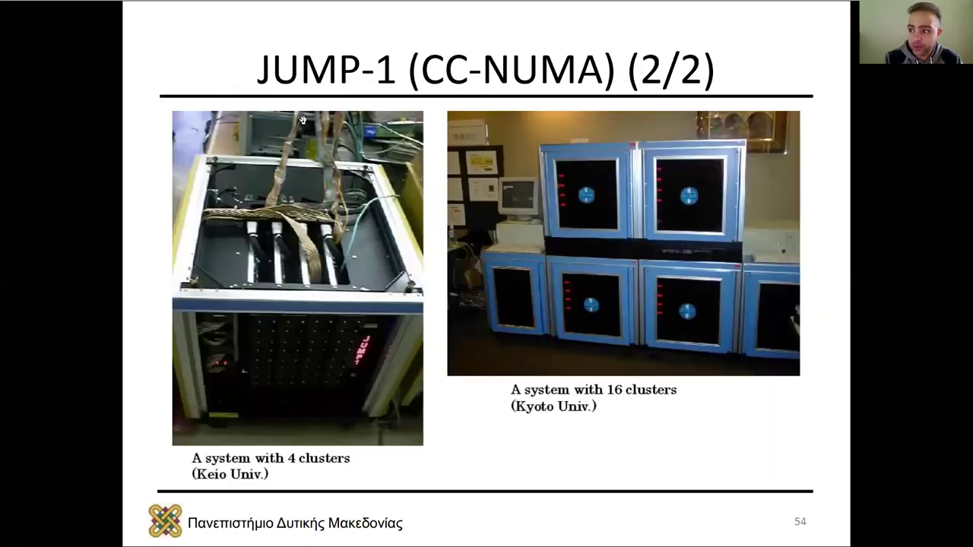
key("Right")
key("Right")
key("Right")
key("Right")
key("Right")
key("Right")
key("Right")
key("Left")
key("Left")
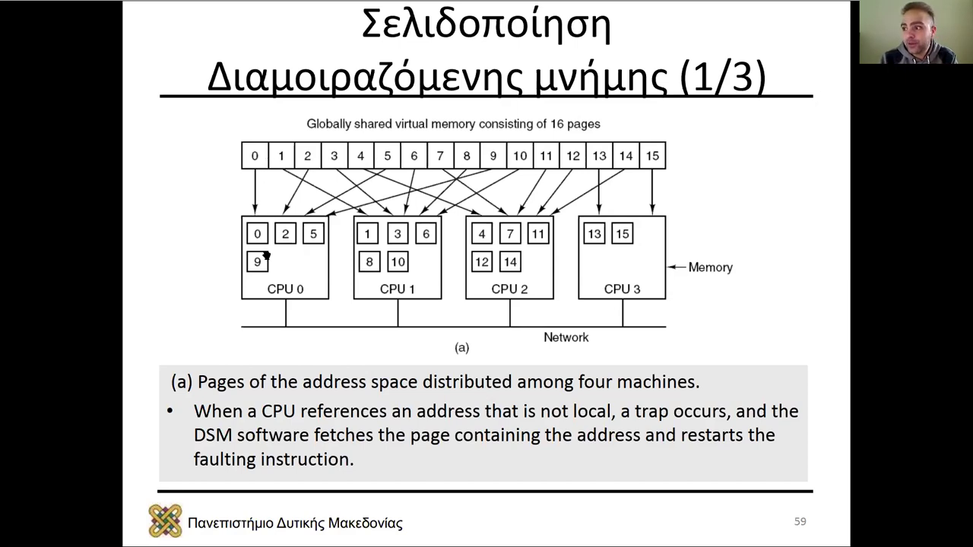
Step: Skip past the paging, NUMA examples and COMA slides to slide 70, "Διαφορές σε Προγραμματισμό"
left_click(168, 258)
left_click(168, 258)
left_click(168, 258)
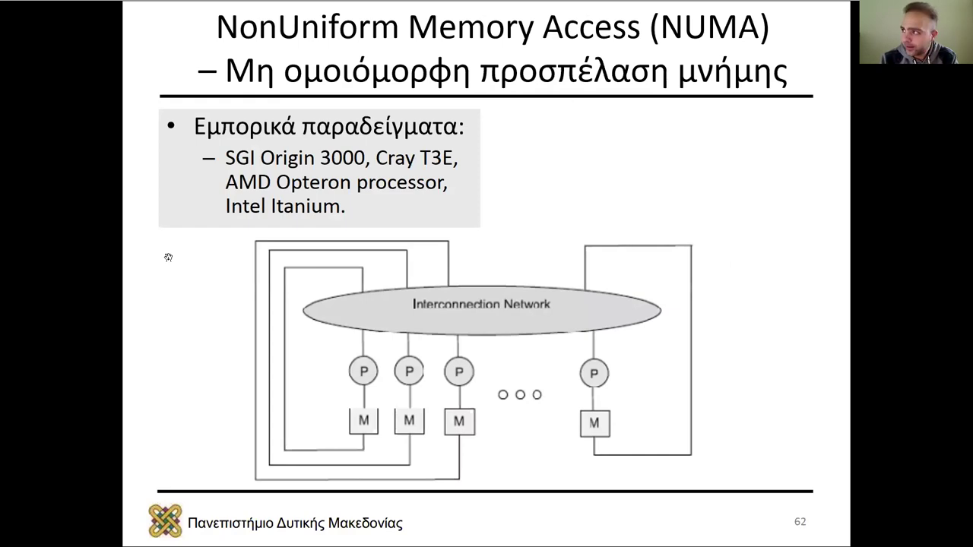
left_click(168, 258)
left_click(168, 258)
left_click(168, 258)
left_click(168, 258)
left_click(168, 258)
left_click(168, 258)
left_click(168, 258)
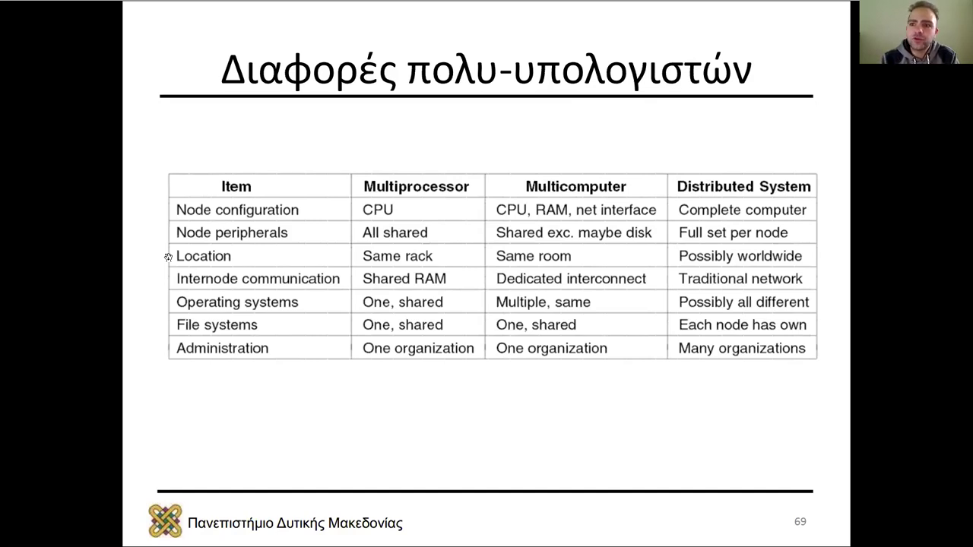
key("Right")
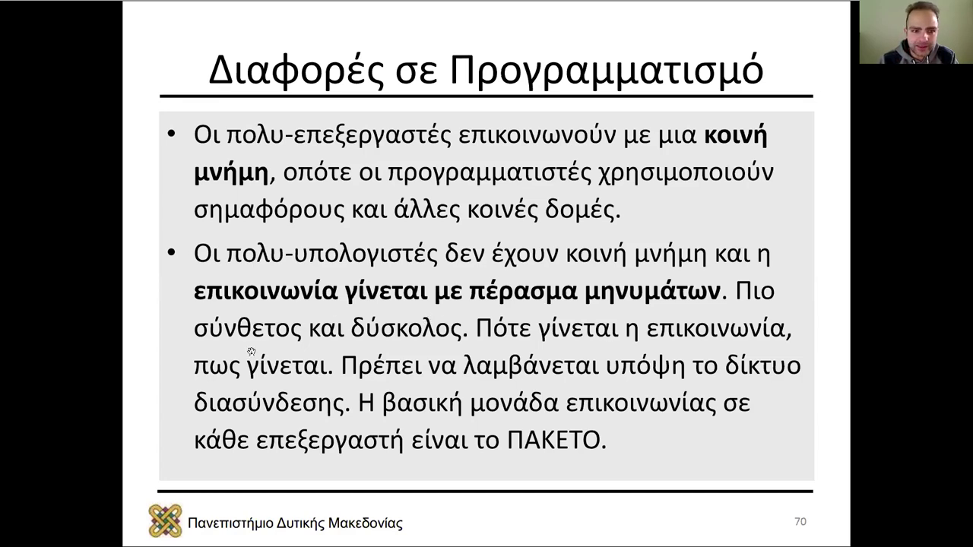
Step: Move through the packet, Omega routing, hypercube and parallel-programming title slides to slide 78 on finding parallelism
left_click(251, 351)
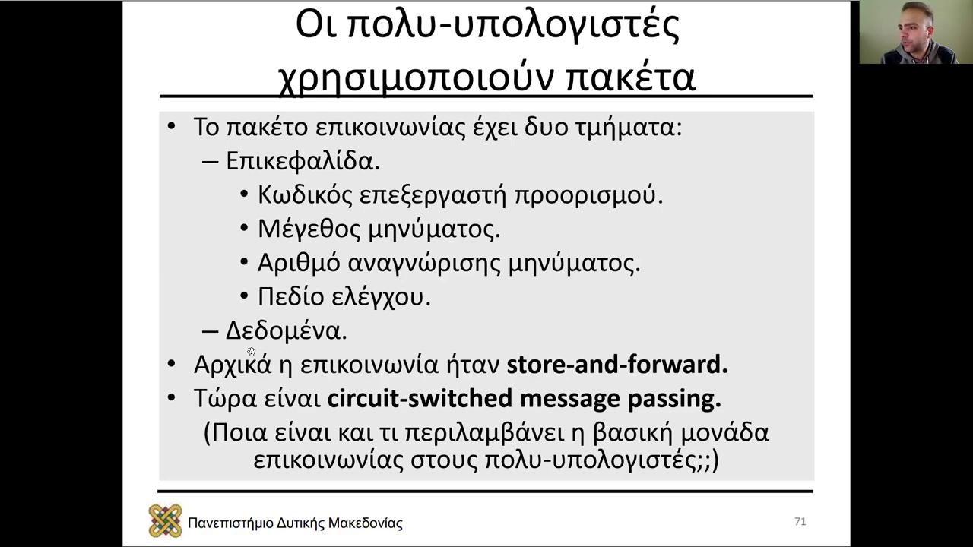
left_click(251, 351)
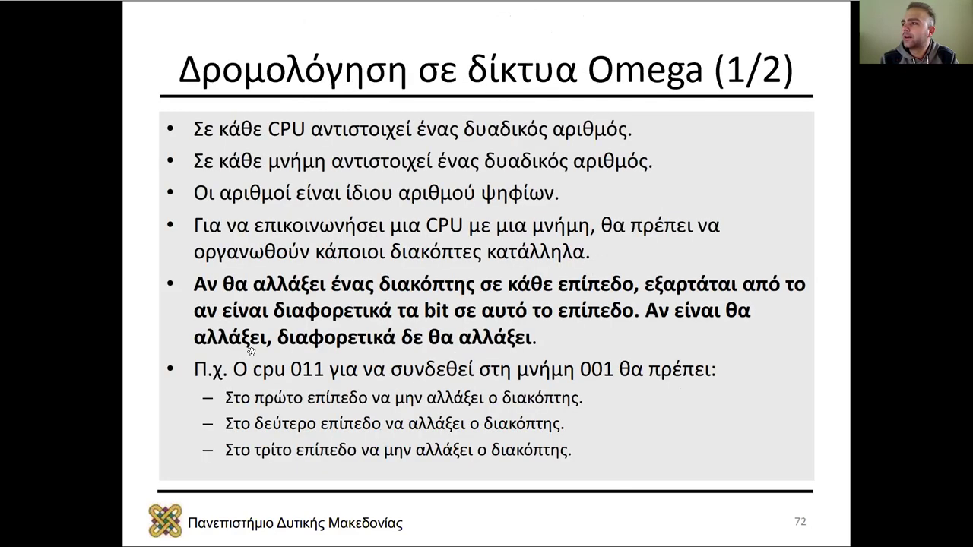
left_click(251, 351)
left_click(251, 351)
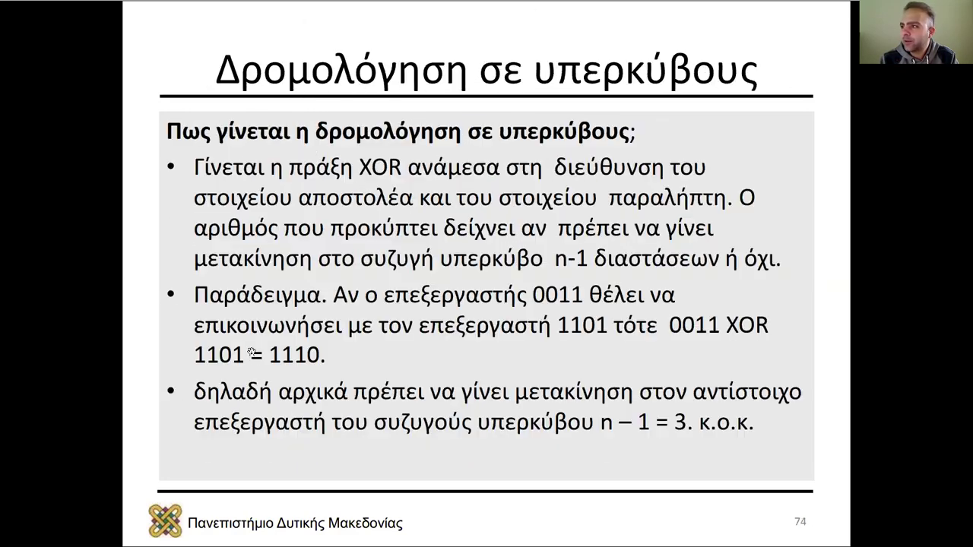
left_click(250, 351)
left_click(251, 352)
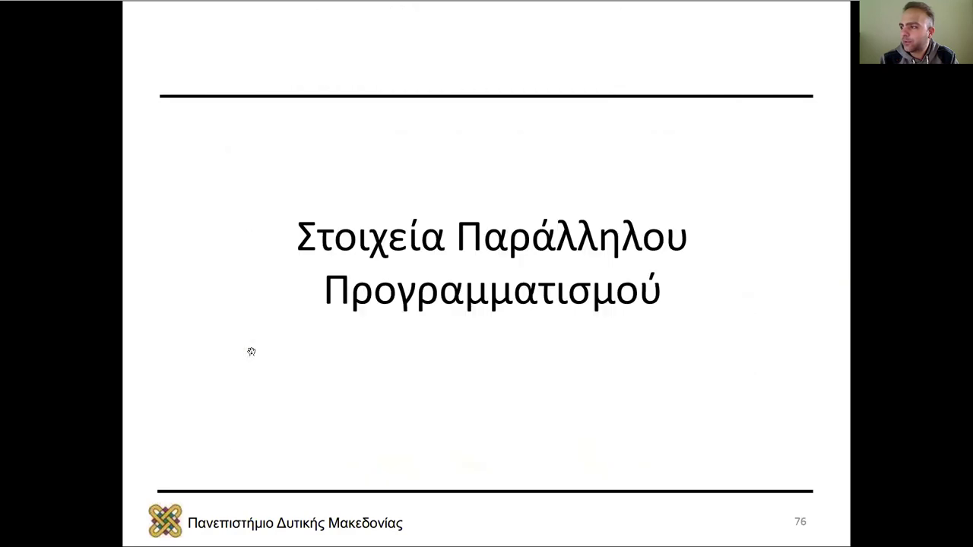
scroll(251, 351, "up", 1)
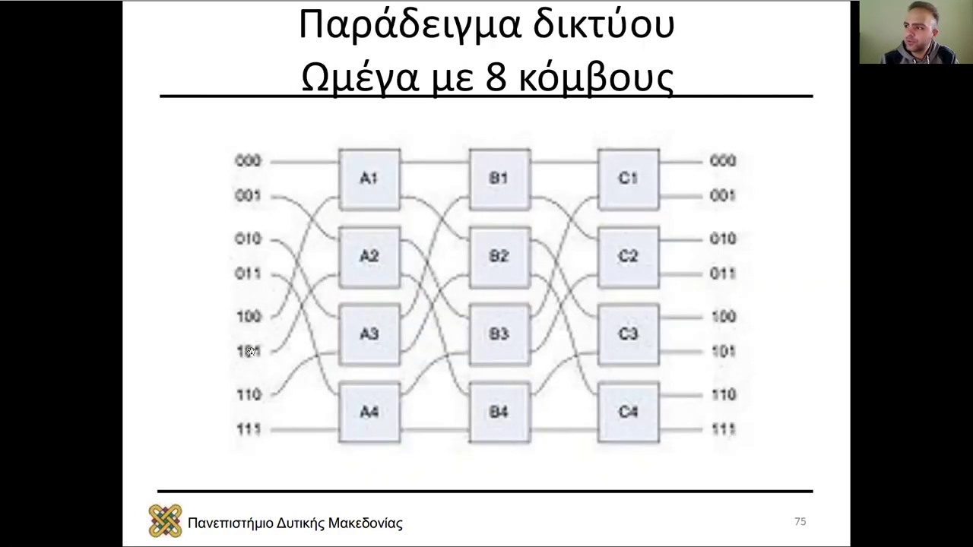
left_click(282, 227)
left_click(282, 226)
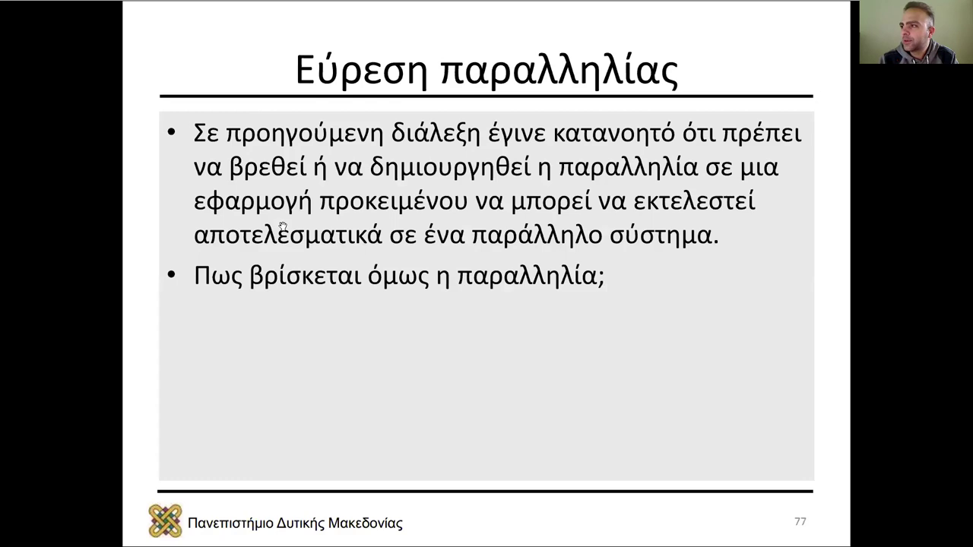
left_click(282, 226)
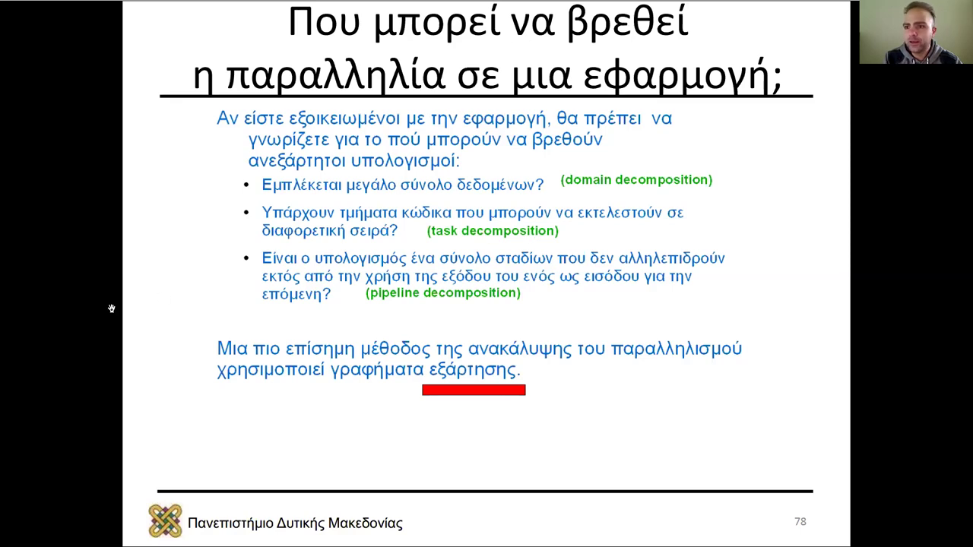
Step: Go to the dependency-graph definition slide, back once, then forward to example 1 (a[i] = b[i] / 2.0)
key("Right")
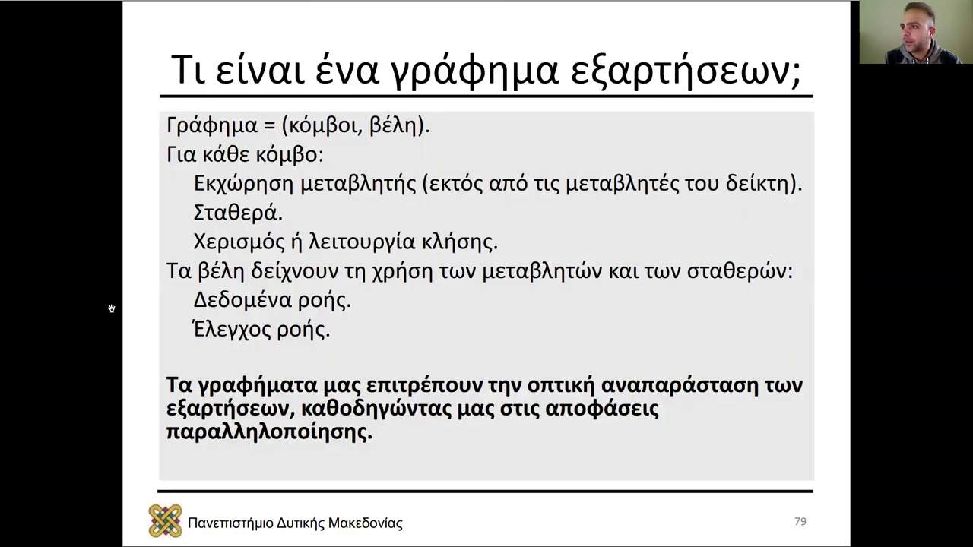
key("Left")
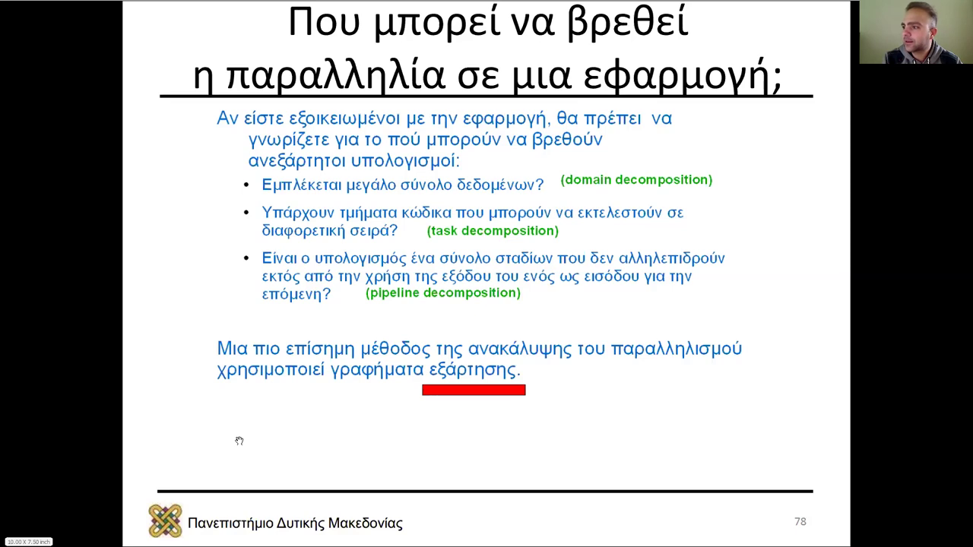
key("Right")
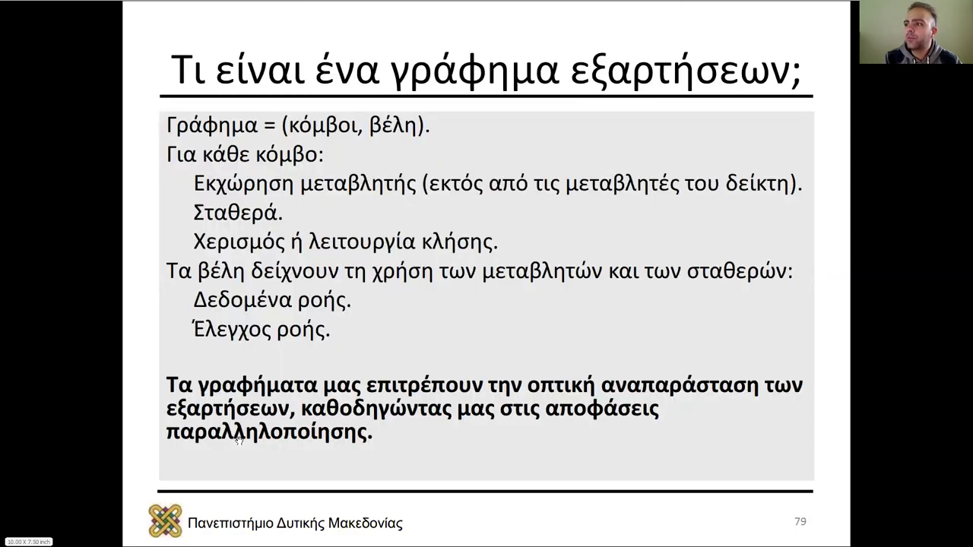
key("Right")
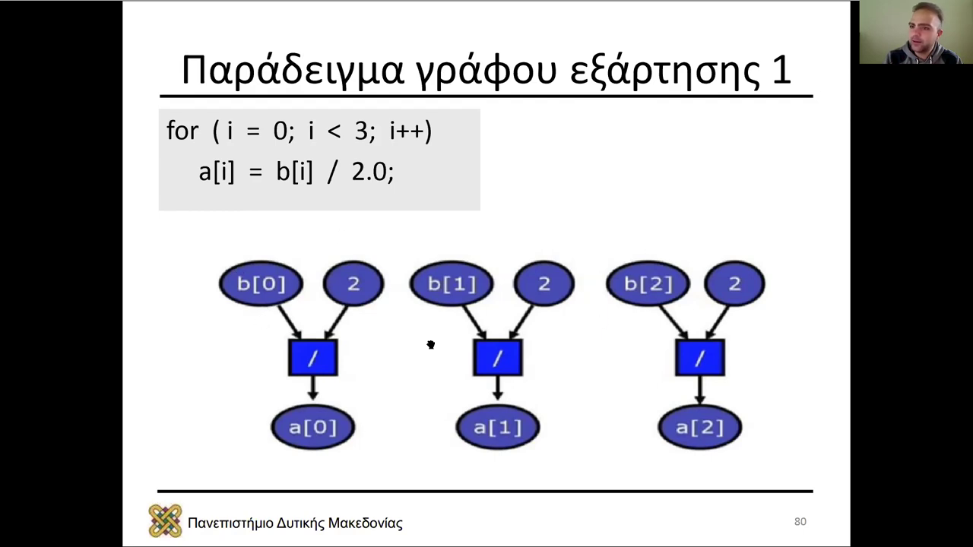
Step: Step from example 1's domain decomposition through example 2 to example 3's 3-core task decomposition
left_click(389, 368)
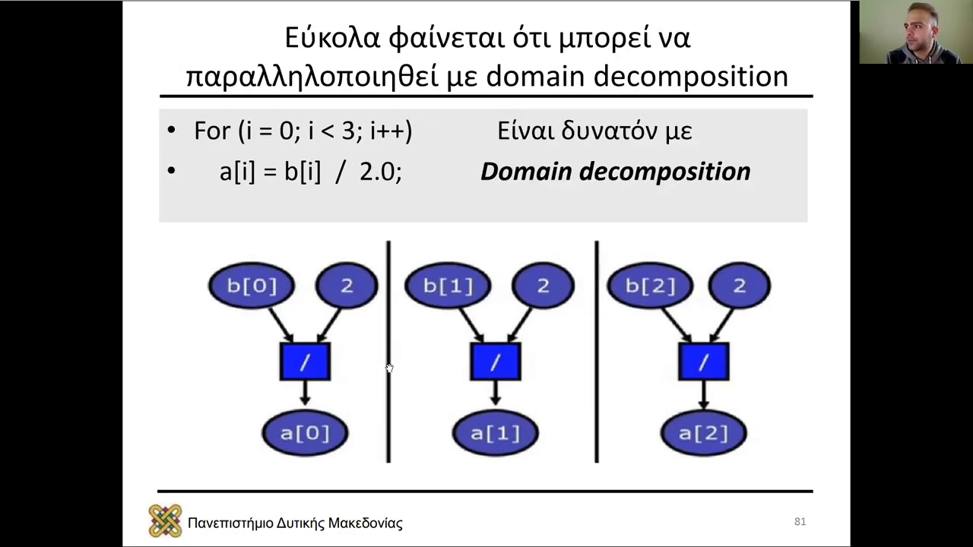
left_click(390, 368)
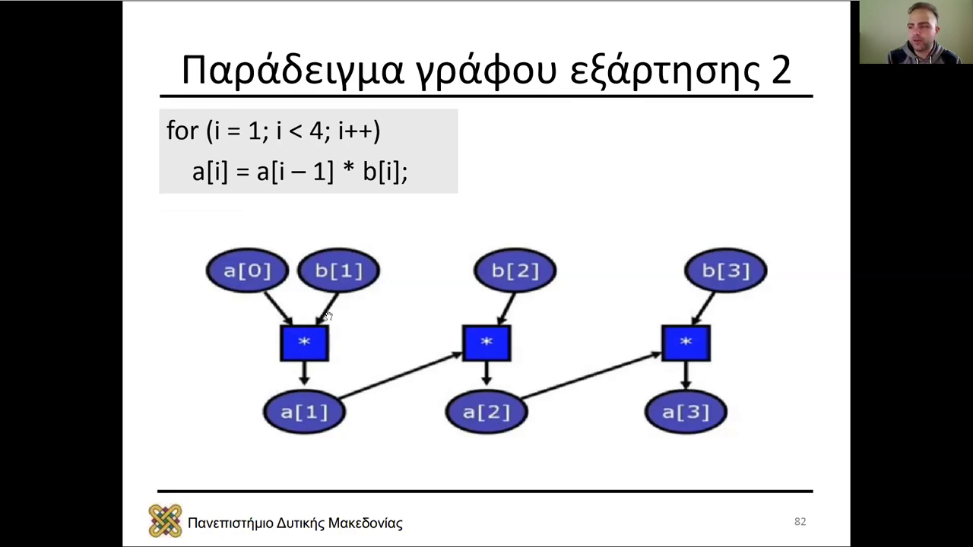
key("Right")
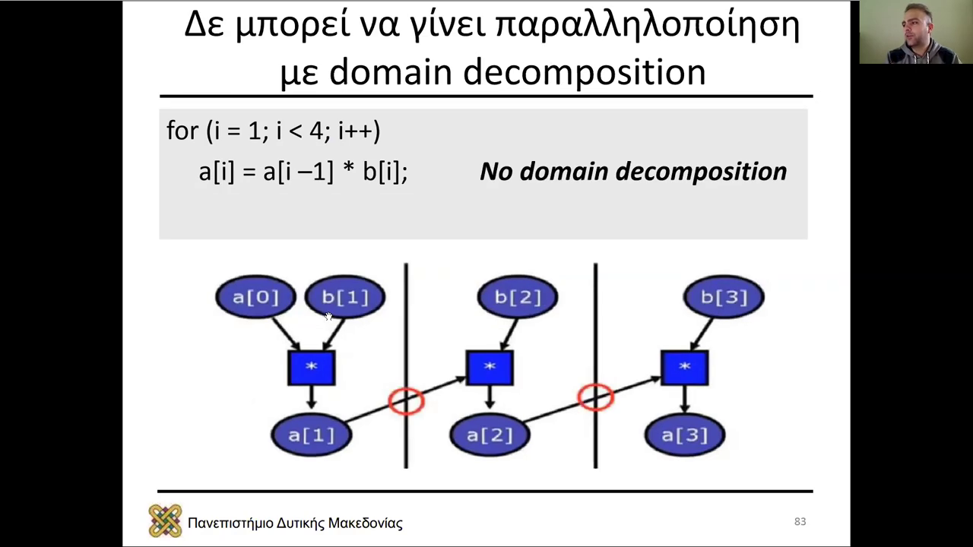
key("Right")
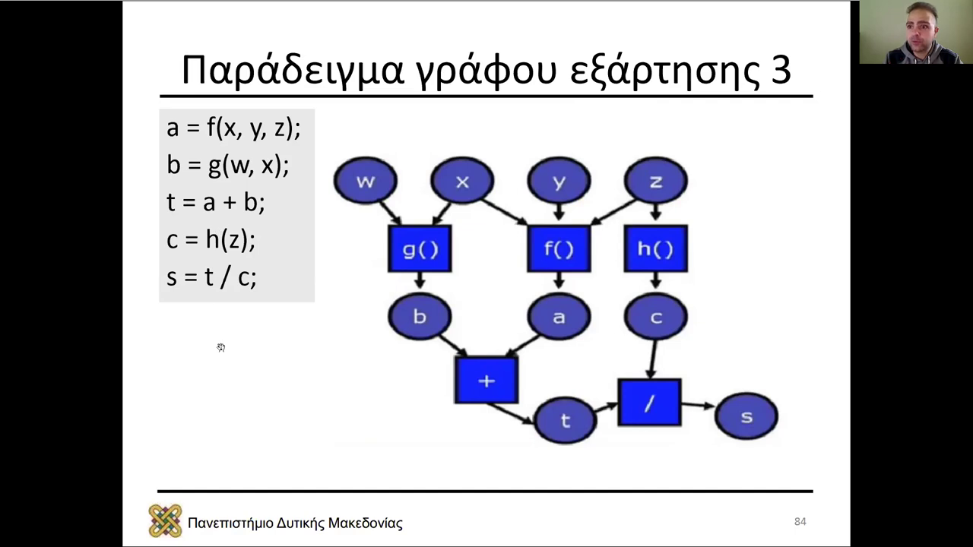
left_click(240, 382)
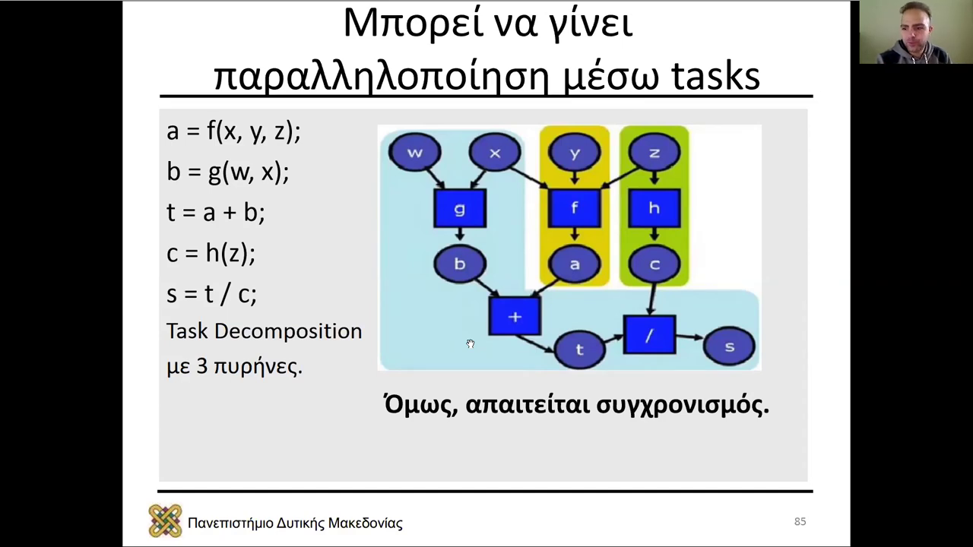
Step: Advance past dependency-graph examples 4 and 5 to the self-assessment (1/2) slide
key("Right")
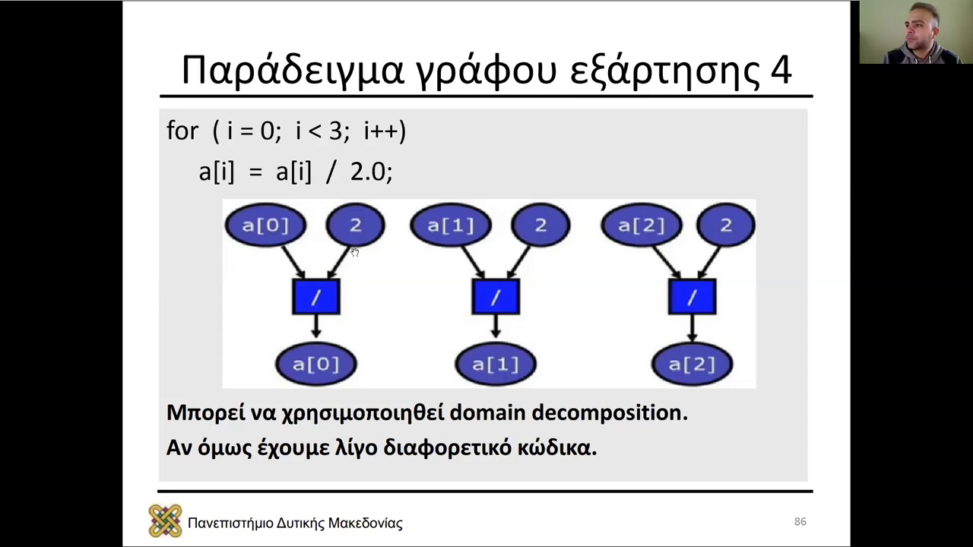
left_click(343, 316)
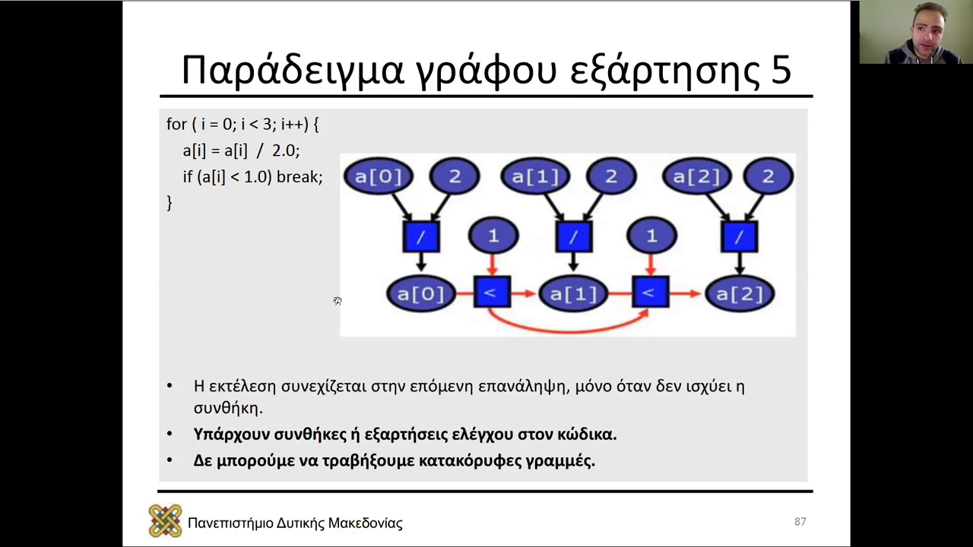
left_click(338, 301)
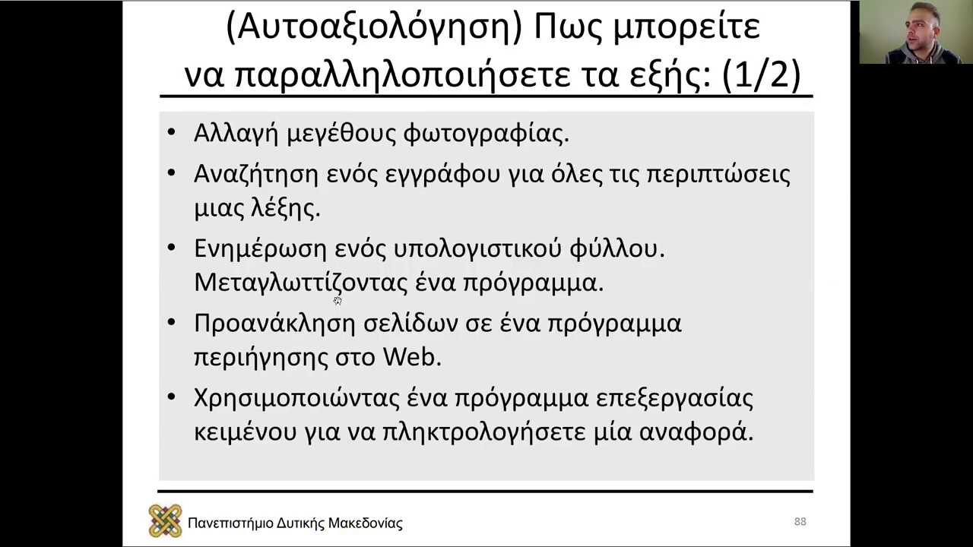
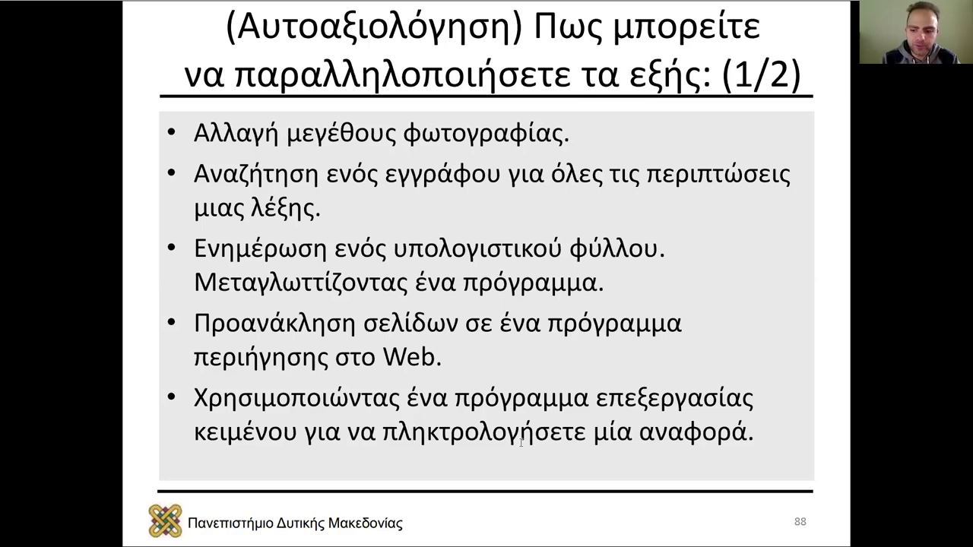
Step: Step forward to slide 90, the easy versus hard parallelization table
key("Right")
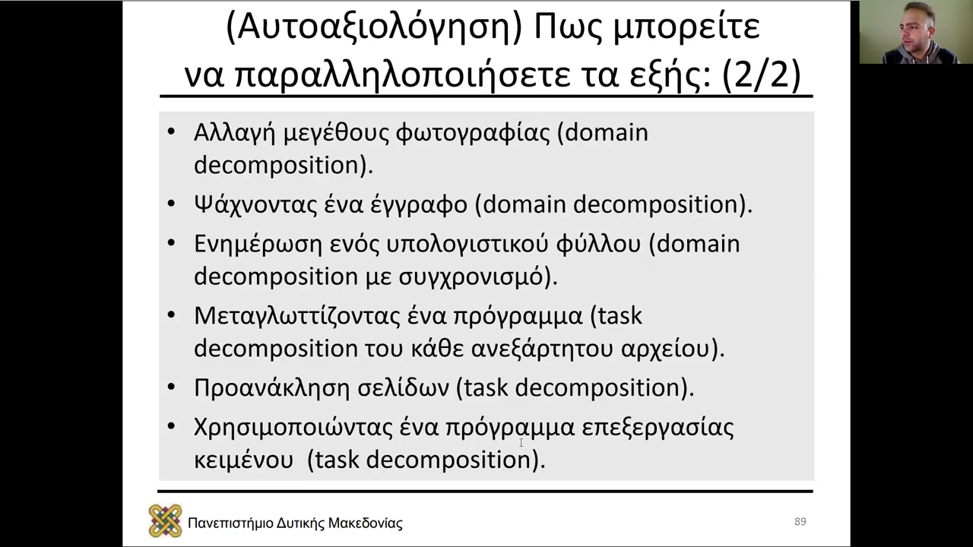
key("Left")
key("Right")
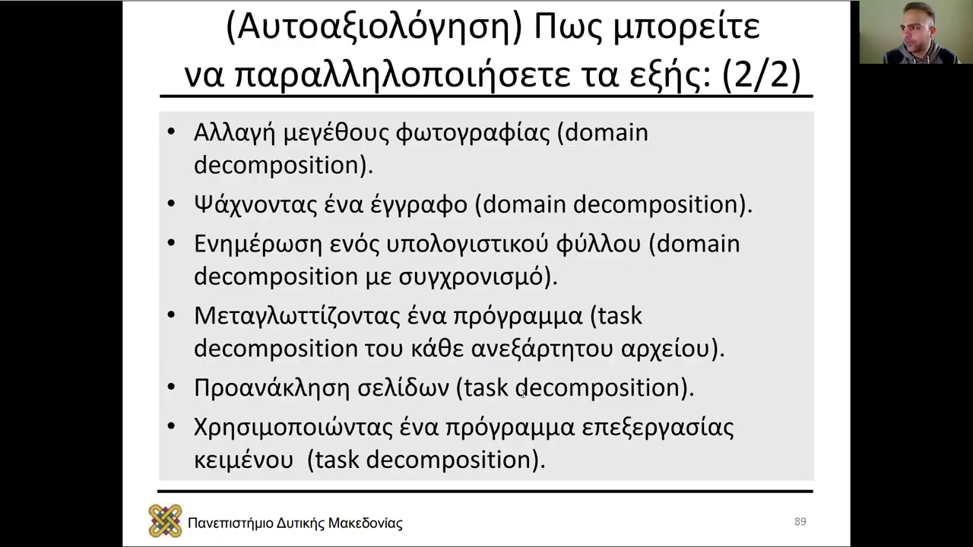
key("Right")
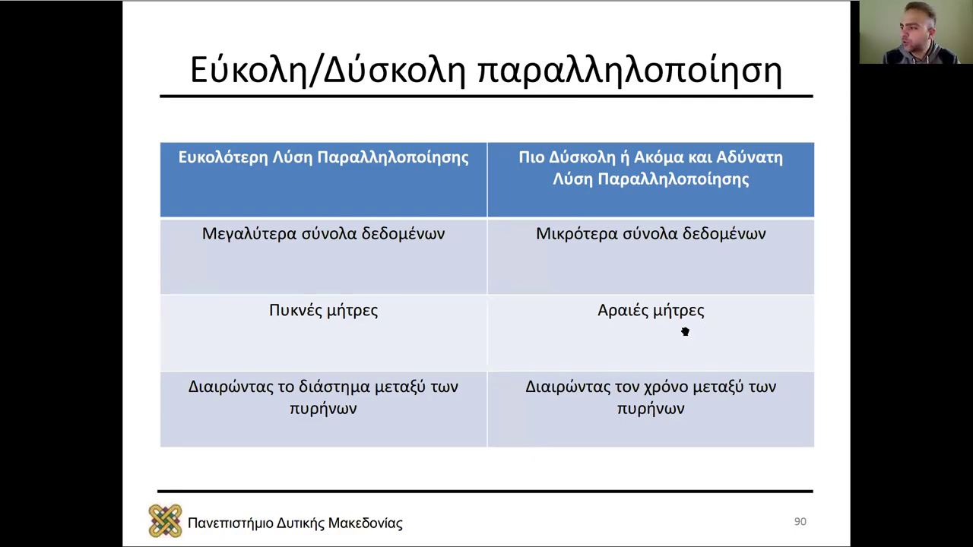
Step: Advance through slides 91–98, covering UMA architecture, parallelization methodology and processes
left_click(624, 359)
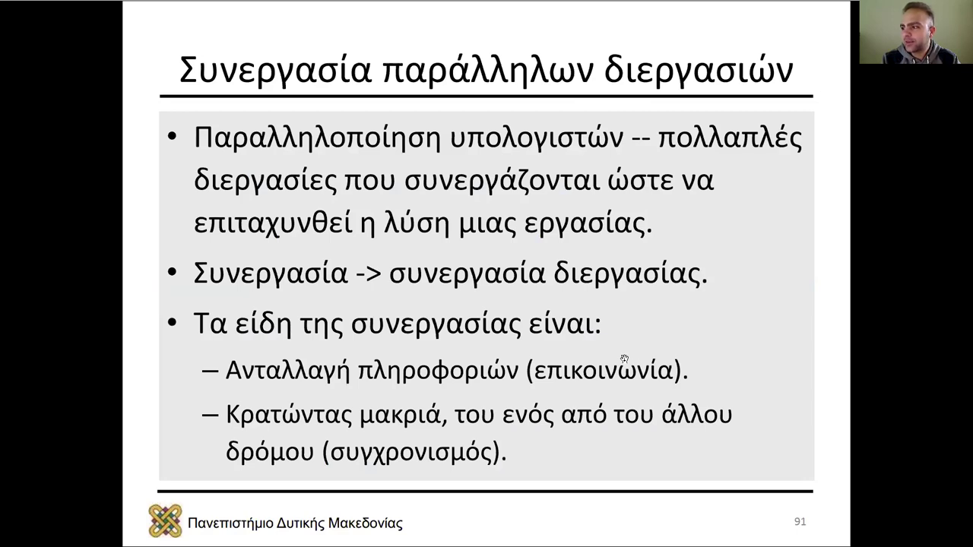
left_click(624, 359)
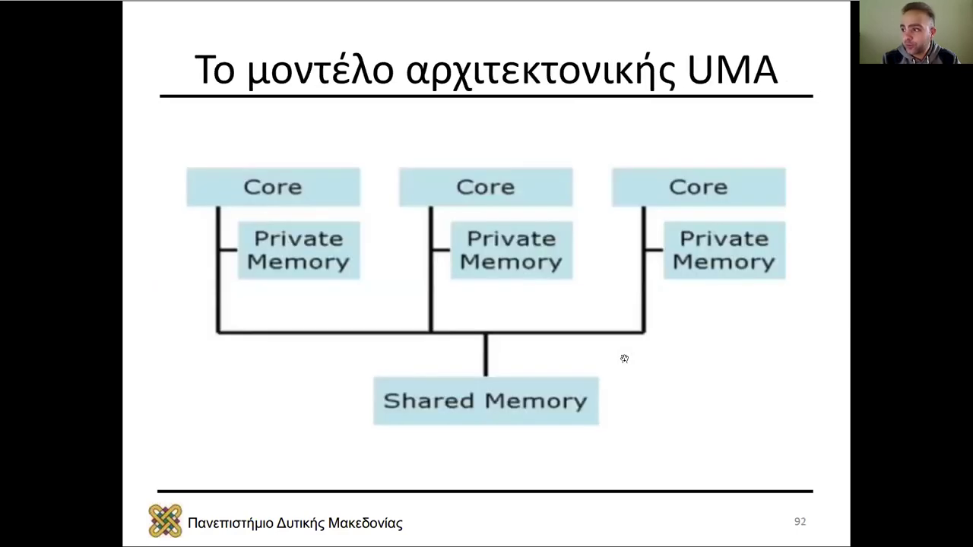
left_click(624, 359)
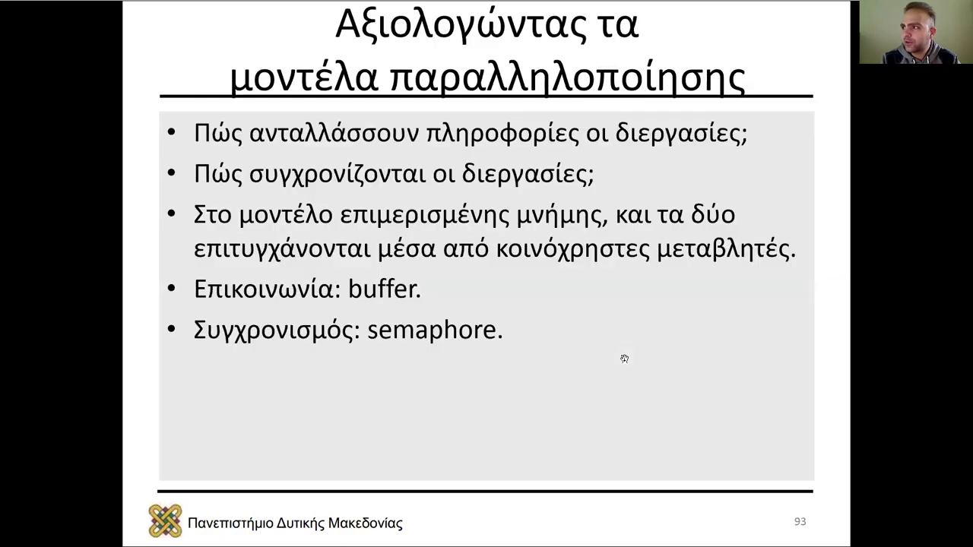
left_click(624, 359)
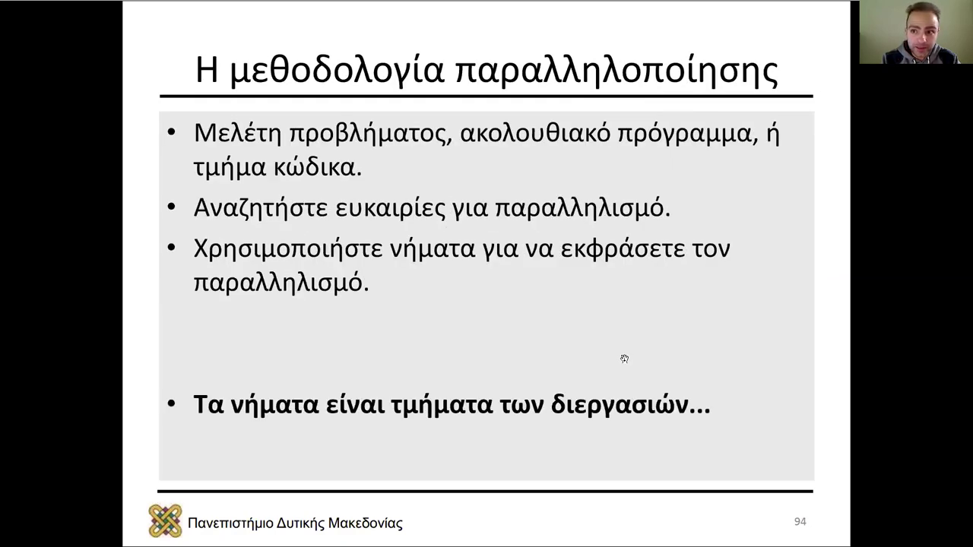
left_click(624, 359)
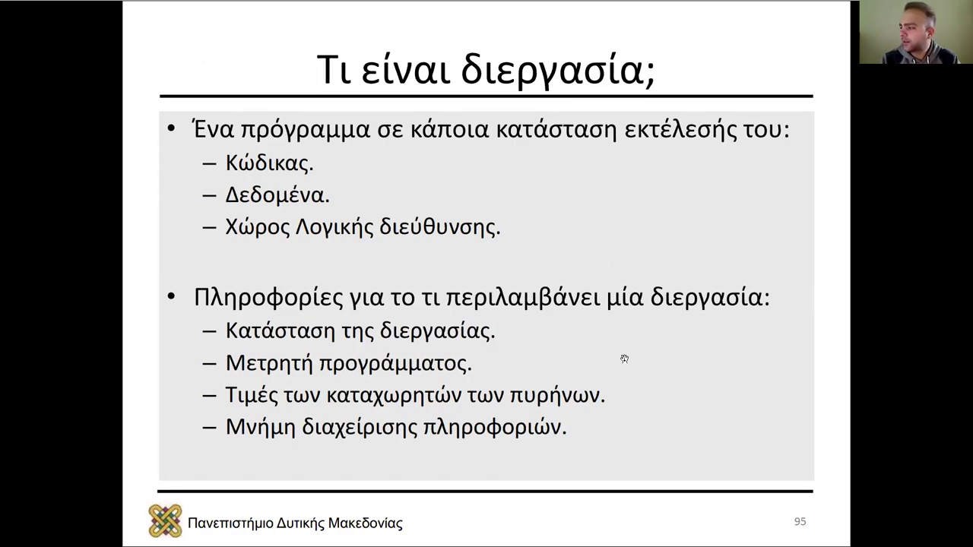
left_click(624, 359)
left_click(624, 359)
left_click(625, 359)
Step: Skip past the thread slides to slide 105, the task decomposition code example
key("Left")
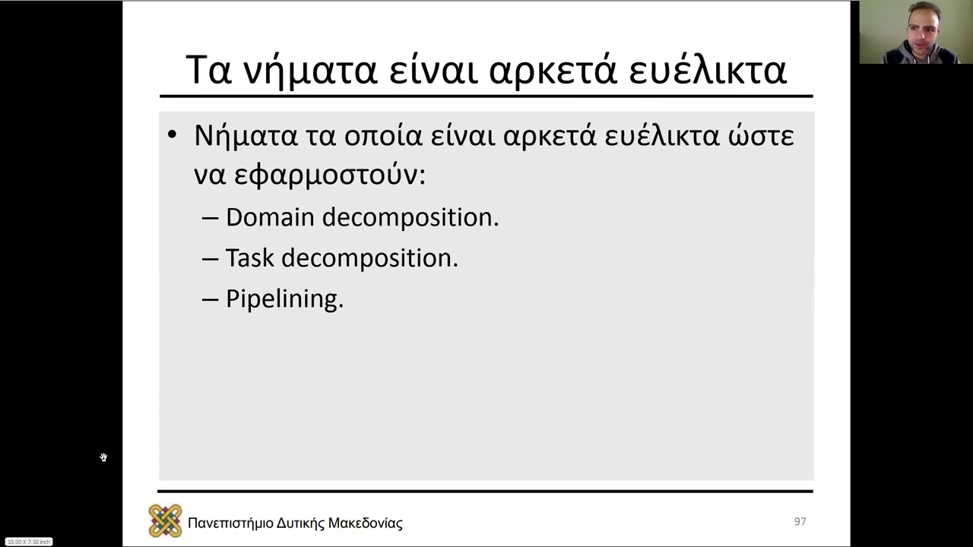
key("Right")
key("Right")
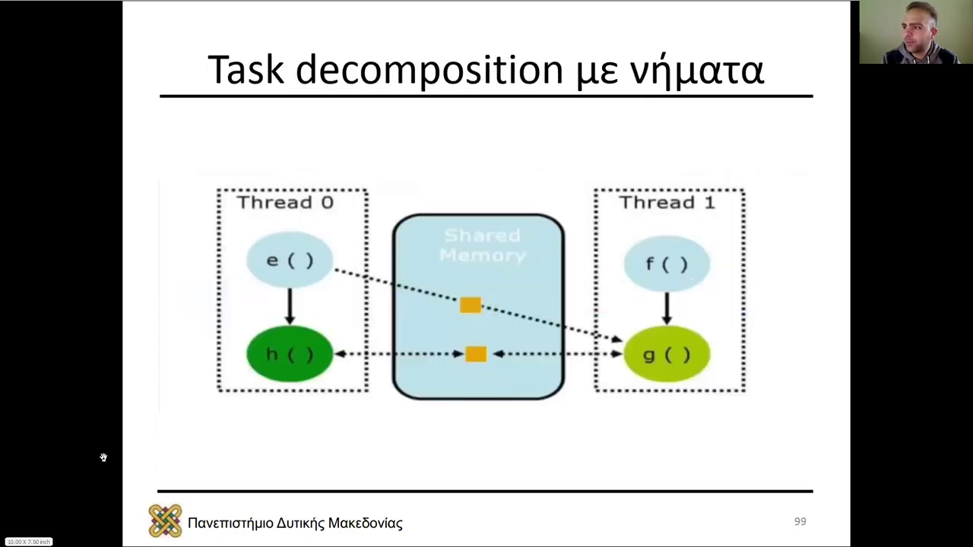
key("Right")
key("Right")
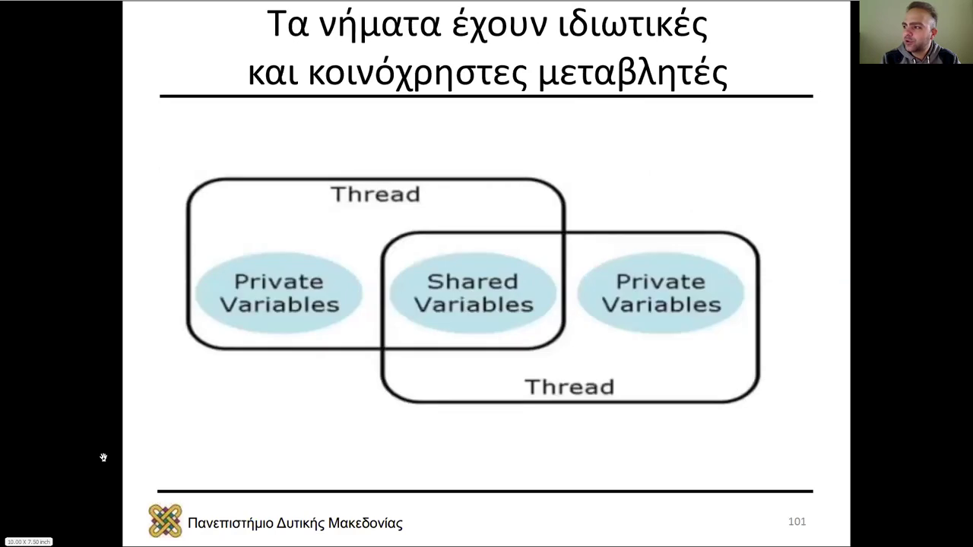
key("Right")
key("Right")
key("Right")
key("Right")
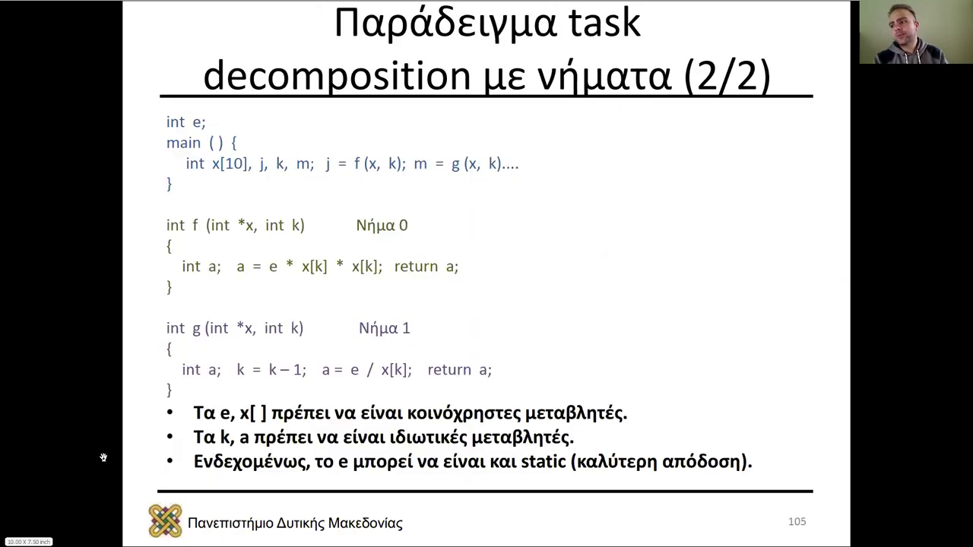
key("Right")
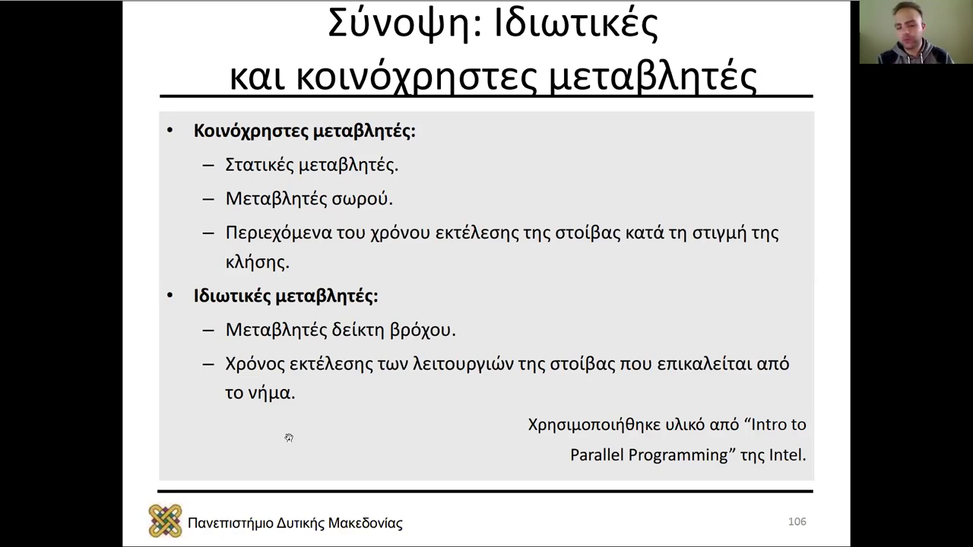
Step: Exit full-screen presentation on summary slide 106 about private and shared variables
key("Escape")
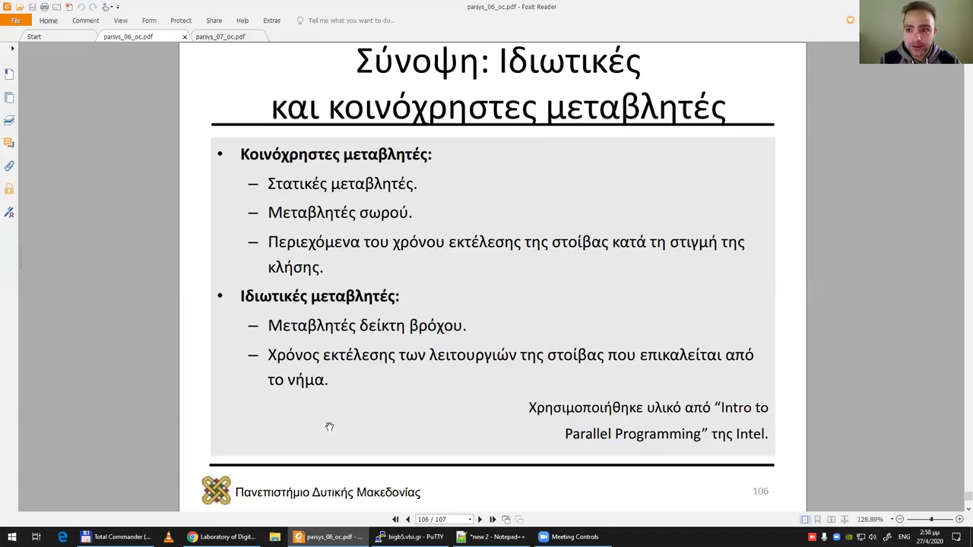
Step: Load arch.ece.uowm.gr/lab_menu.inc.php in a new Chrome tab
left_click(220, 536)
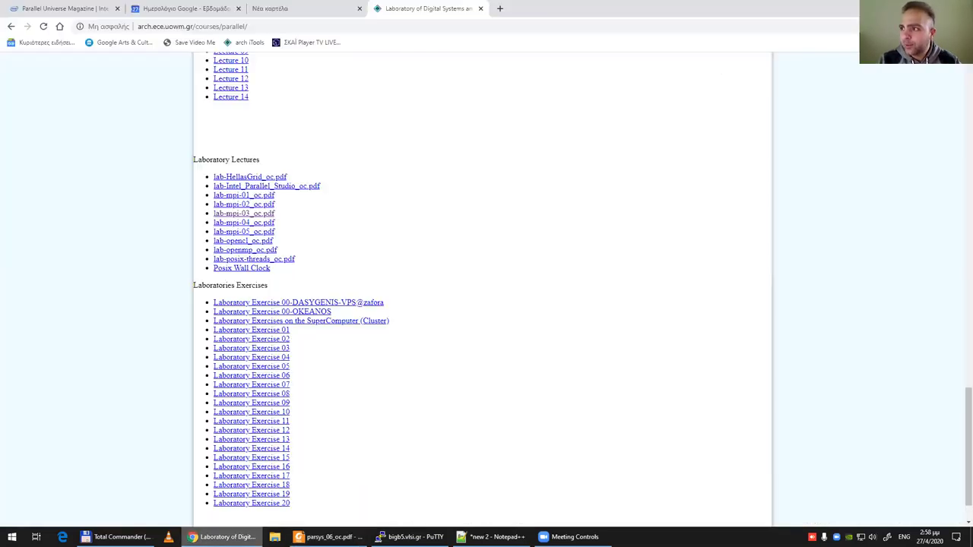
key("ctrl+t")
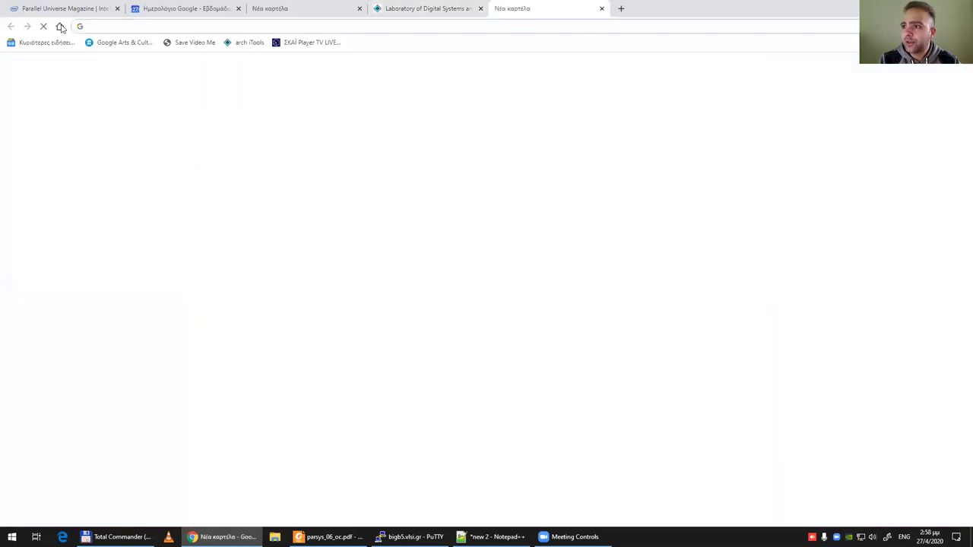
type("arch.ece.uowm.gr/lab_menu.inc.php")
key("Return")
Step: Open the i-quiz tool from the lab's online tools links
left_click(93, 64)
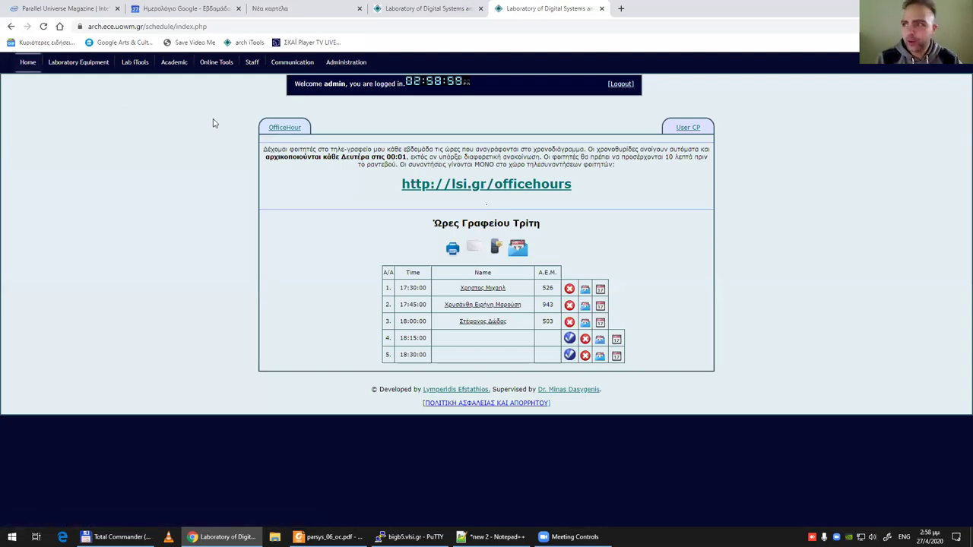
left_click(61, 27)
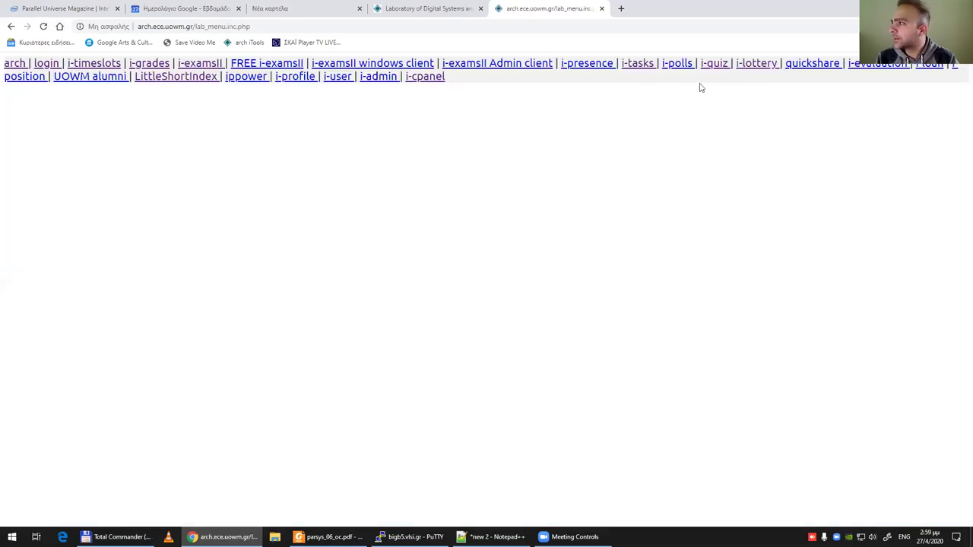
left_click(715, 64)
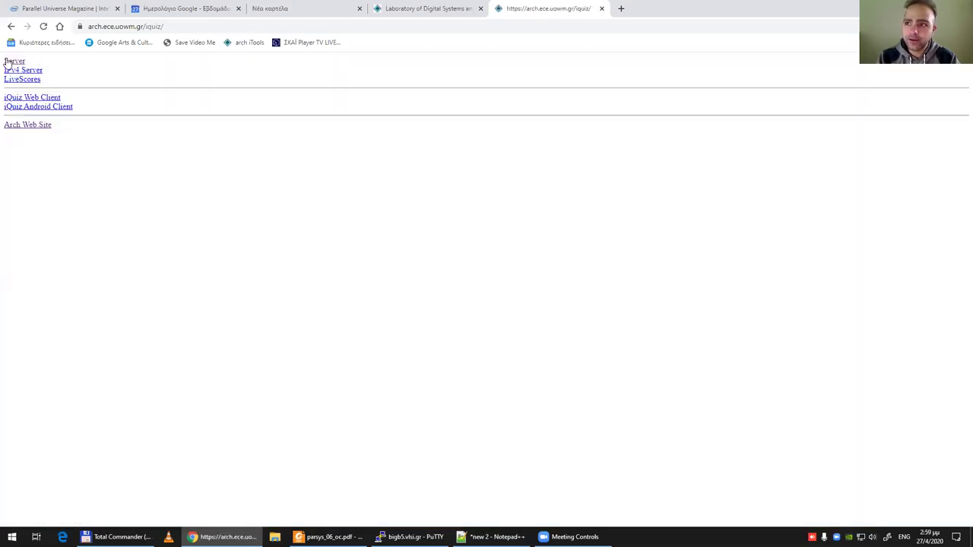
Step: On the iQuiz server page, enter the game password and choose 15 seconds per question
left_click(9, 61)
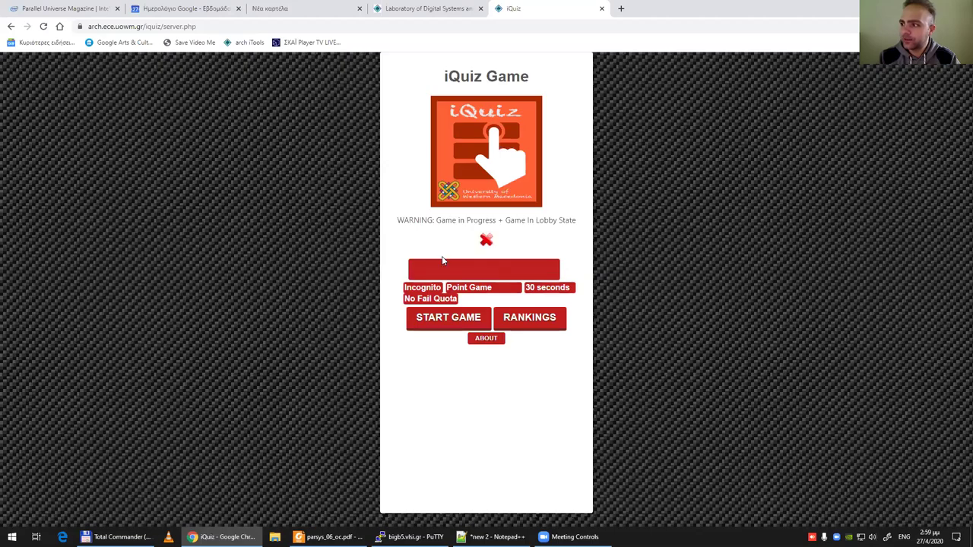
left_click(439, 269)
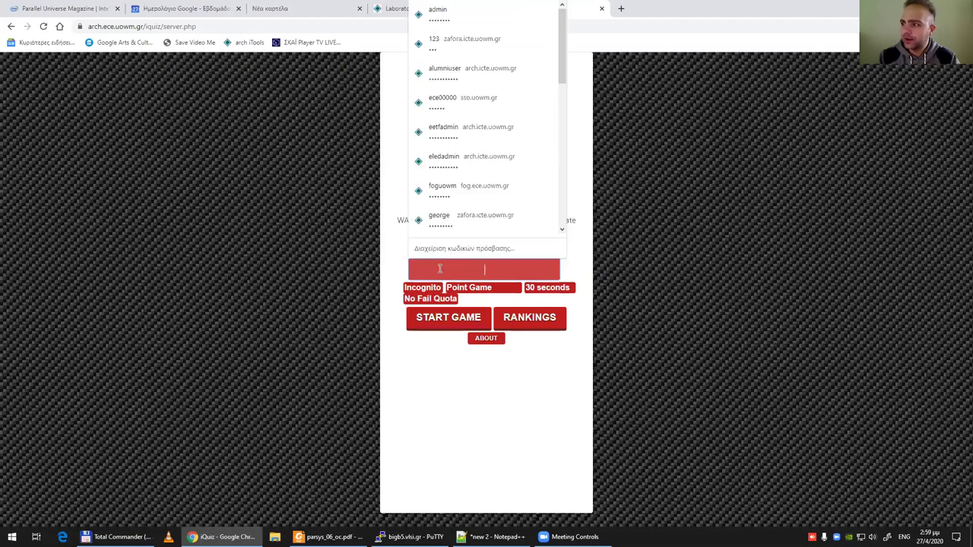
type("123")
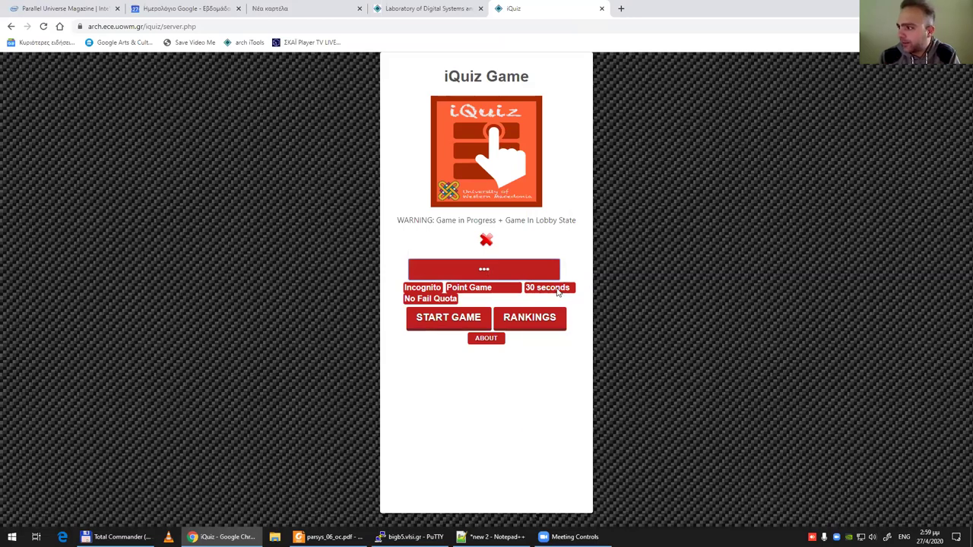
left_click(557, 293)
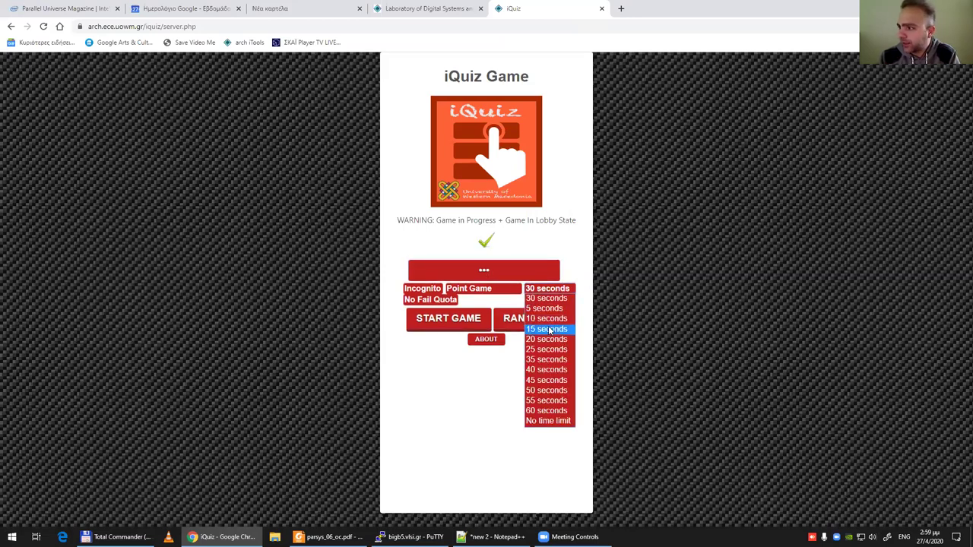
left_click(549, 329)
Step: Start the game, decline saving the password, and show the lobby full screen
left_click(441, 324)
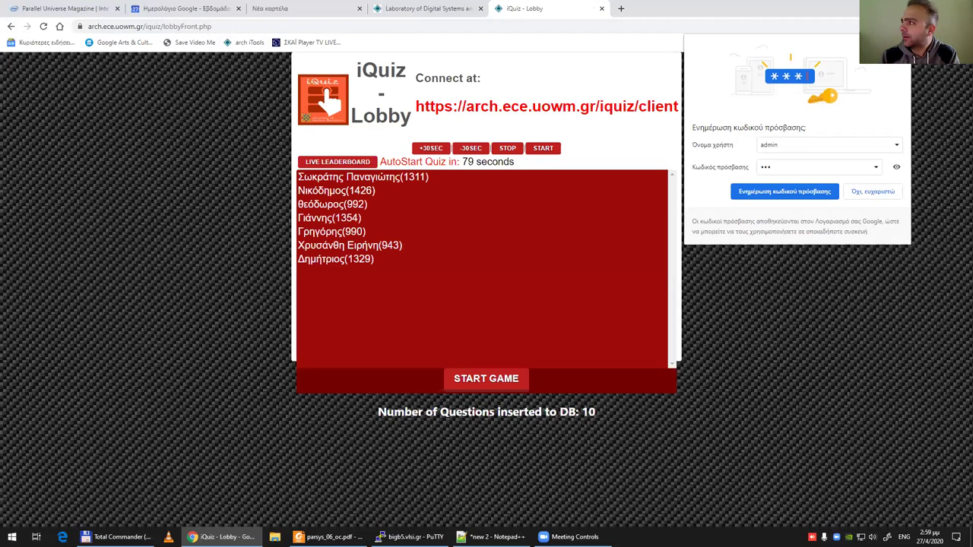
left_click(812, 182)
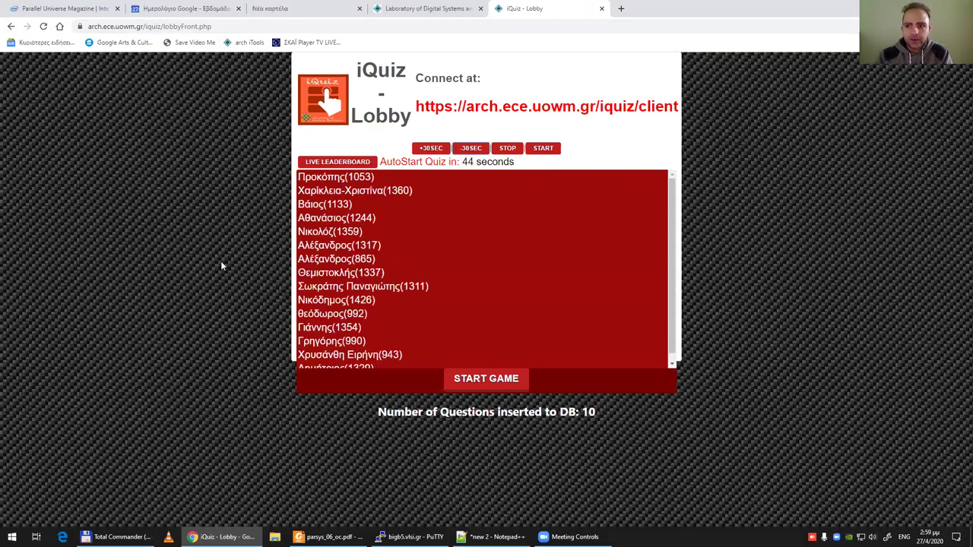
key("F11")
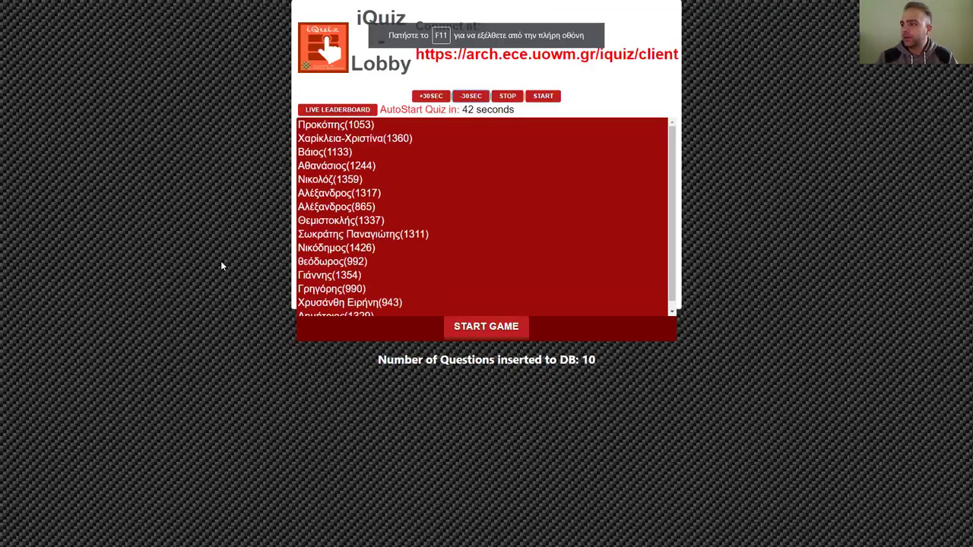